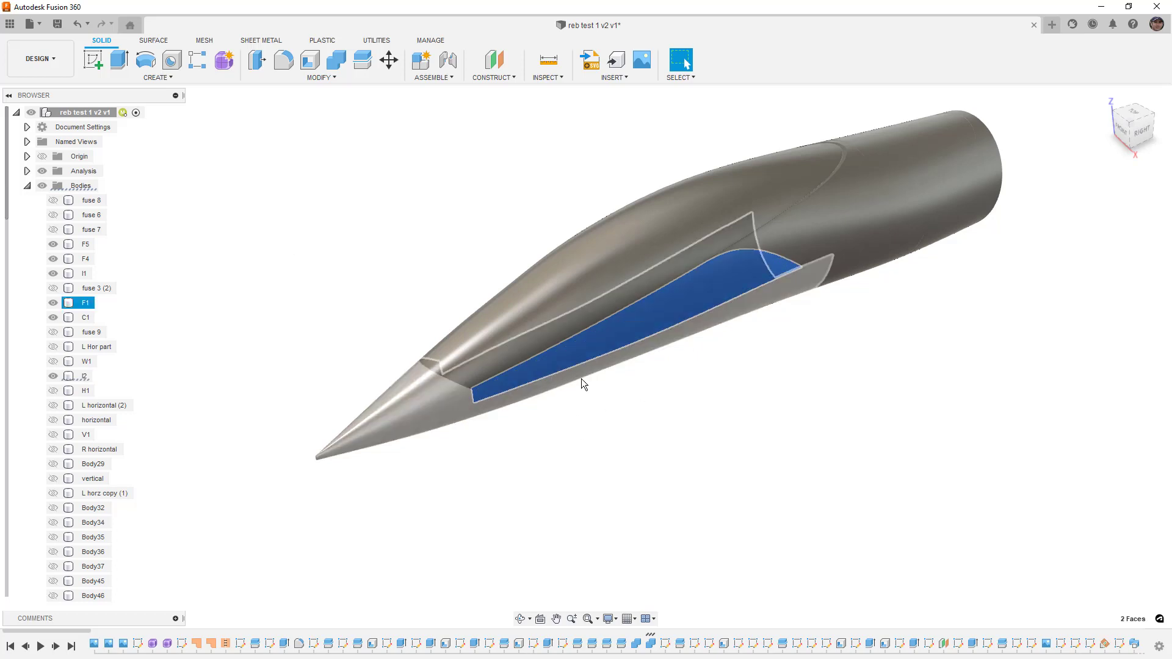
Hide body I2 while keeping I1 shown, to open up the recess in the fuselage side below the canopy.
{"action": "left_click", "coordinate": [354, 223]}
{"action": "middle_click_drag", "start_coordinate": [354, 225], "coordinate": [304, 242], "text": "shift"}
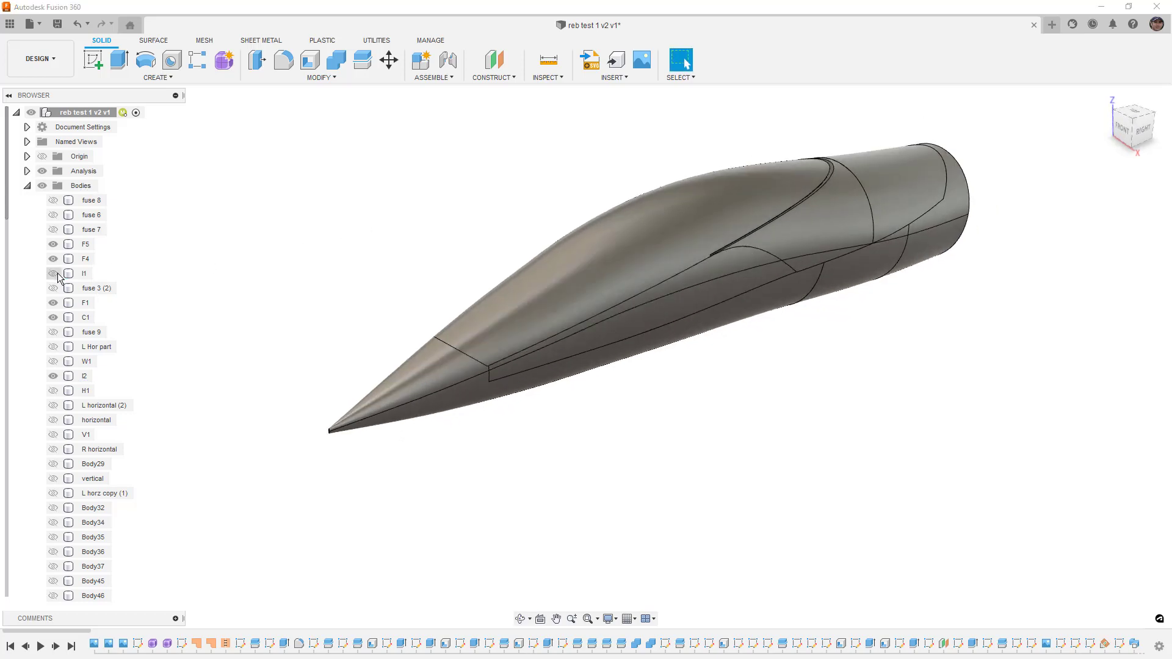
{"action": "left_click", "coordinate": [49, 379]}
{"action": "left_click", "coordinate": [50, 378]}
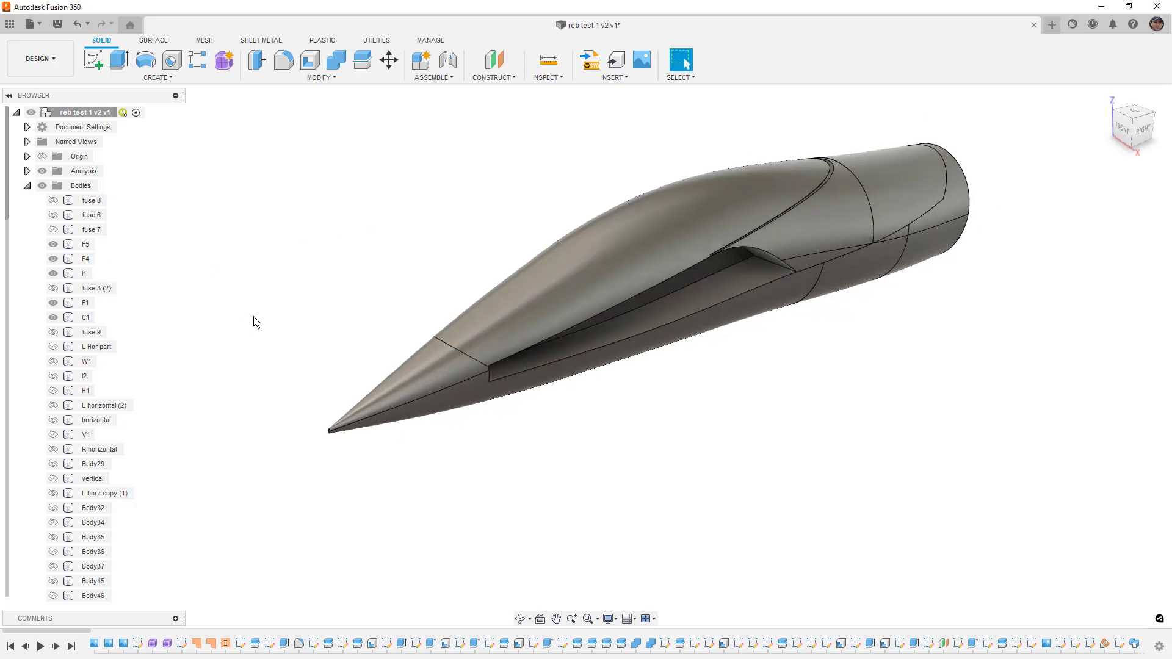
{"action": "mouse_move", "coordinate": [348, 314]}
{"action": "middle_mouse_down", "text": "shift"}
{"action": "mouse_move", "coordinate": [295, 295]}
{"action": "mouse_move", "coordinate": [385, 303]}
{"action": "mouse_move", "coordinate": [360, 313]}
{"action": "middle_mouse_up", "text": "shift"}
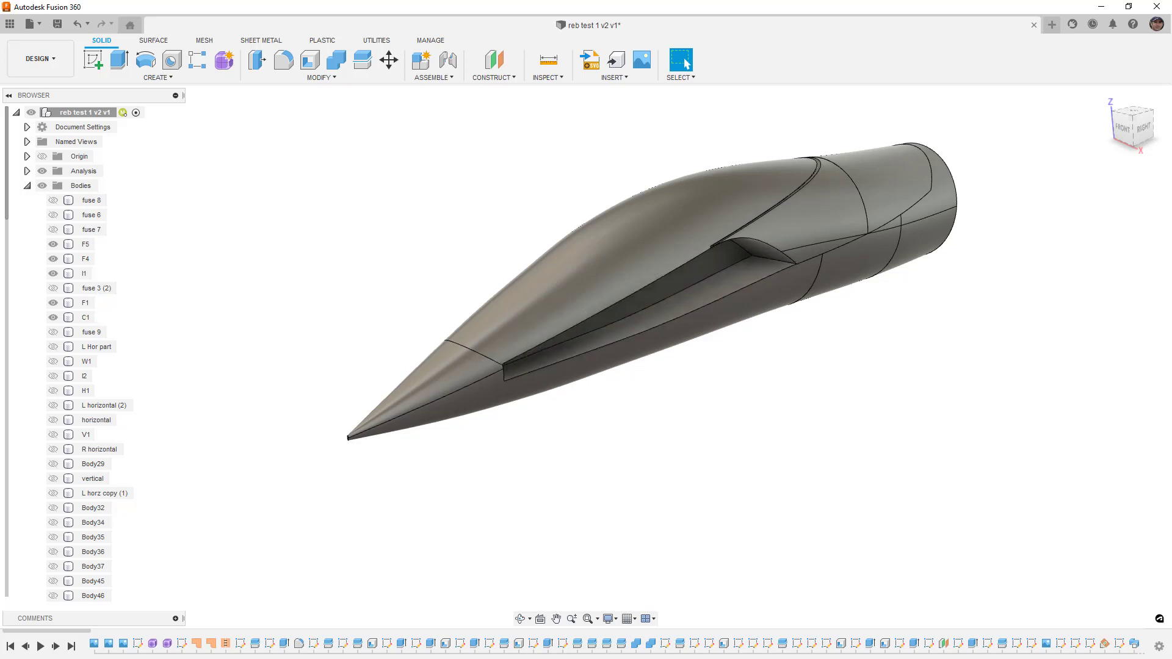
Switch to Chrome and examine Rebel MAX jet photos for the canopy's shape and how the hatch comes off the fuselage.
{"action": "key", "text": "alt+Tab"}
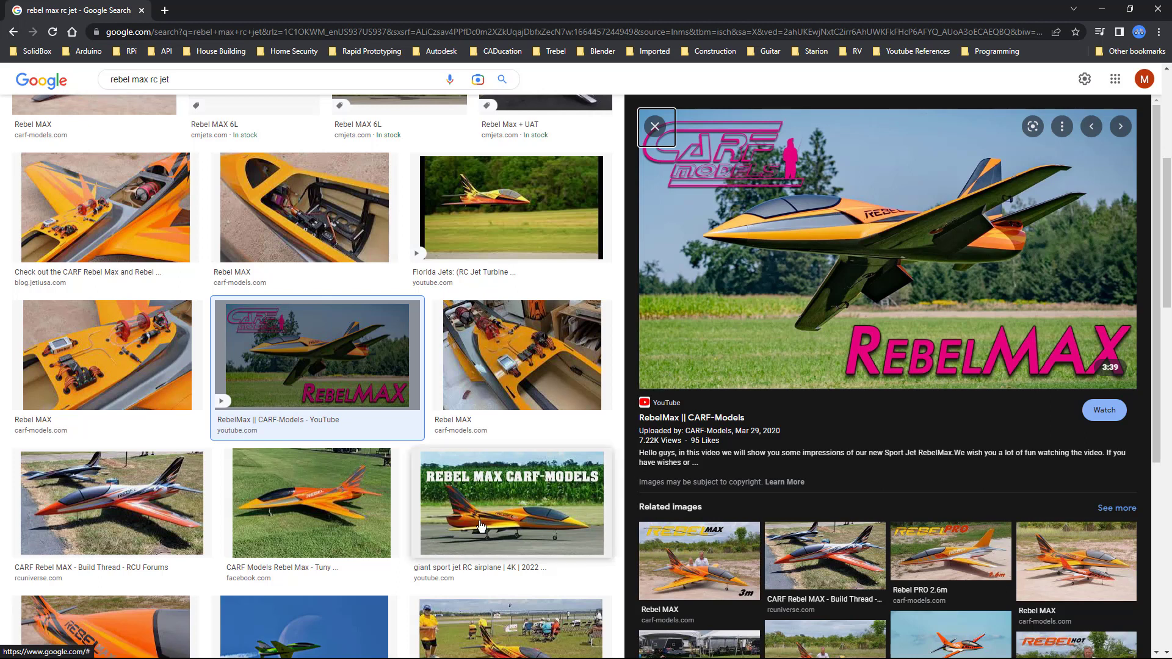
{"action": "left_click", "coordinate": [507, 506]}
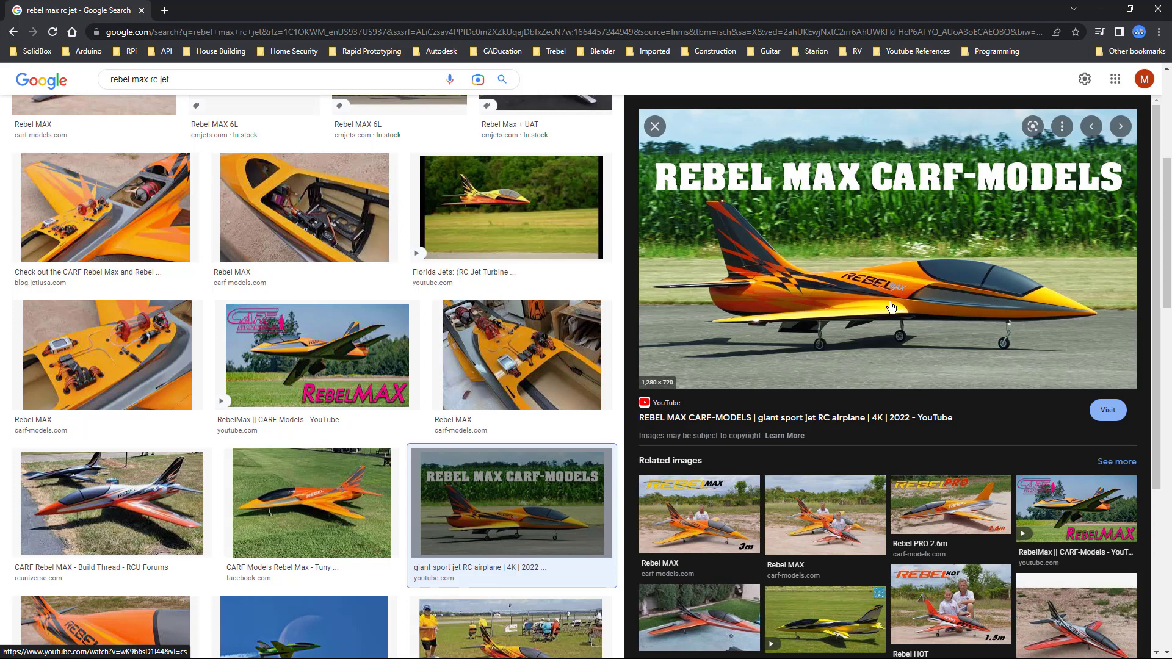
{"action": "left_click", "coordinate": [318, 354]}
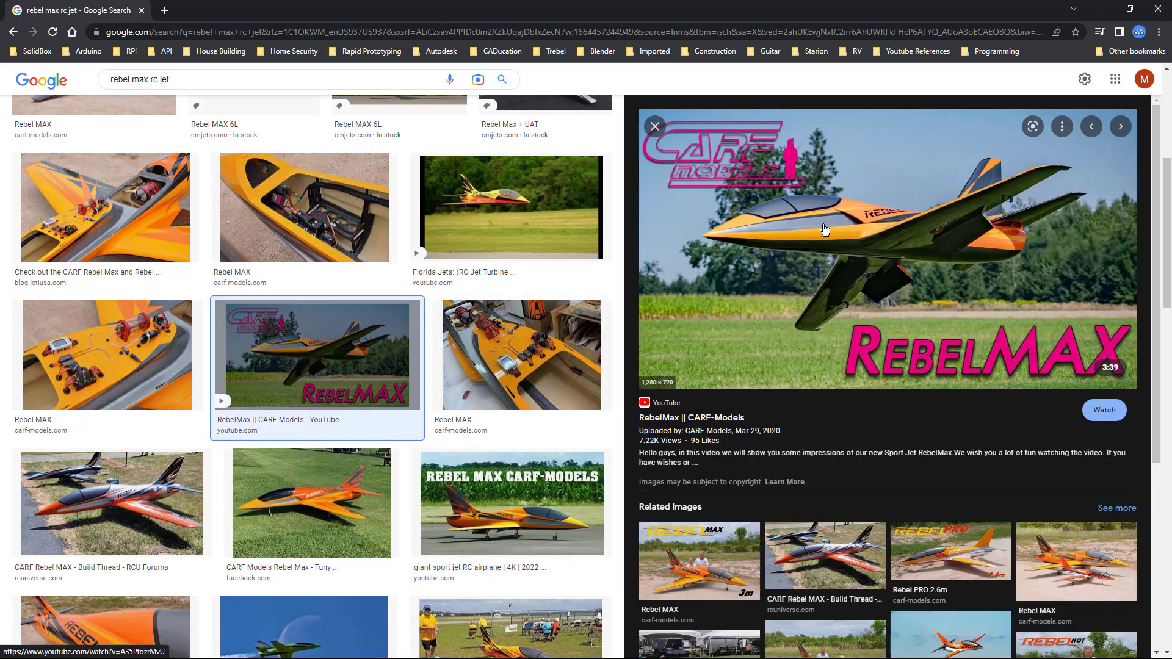
{"action": "scroll", "coordinate": [488, 339], "scroll_direction": "up", "scroll_amount": 4}
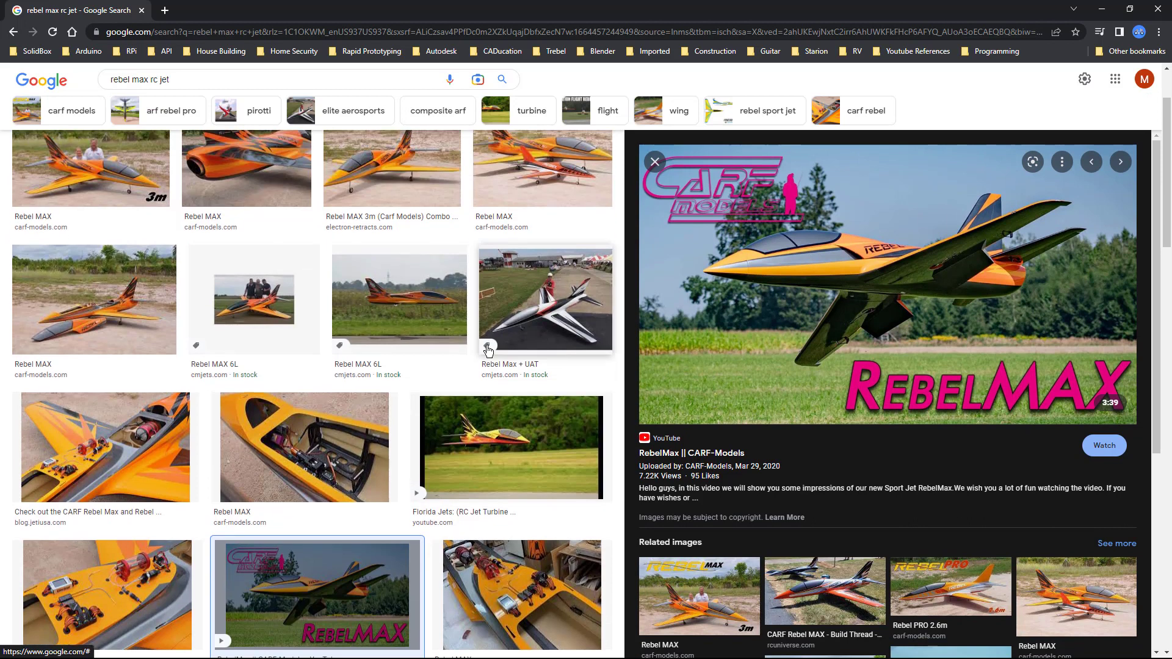
{"action": "left_click", "coordinate": [130, 322]}
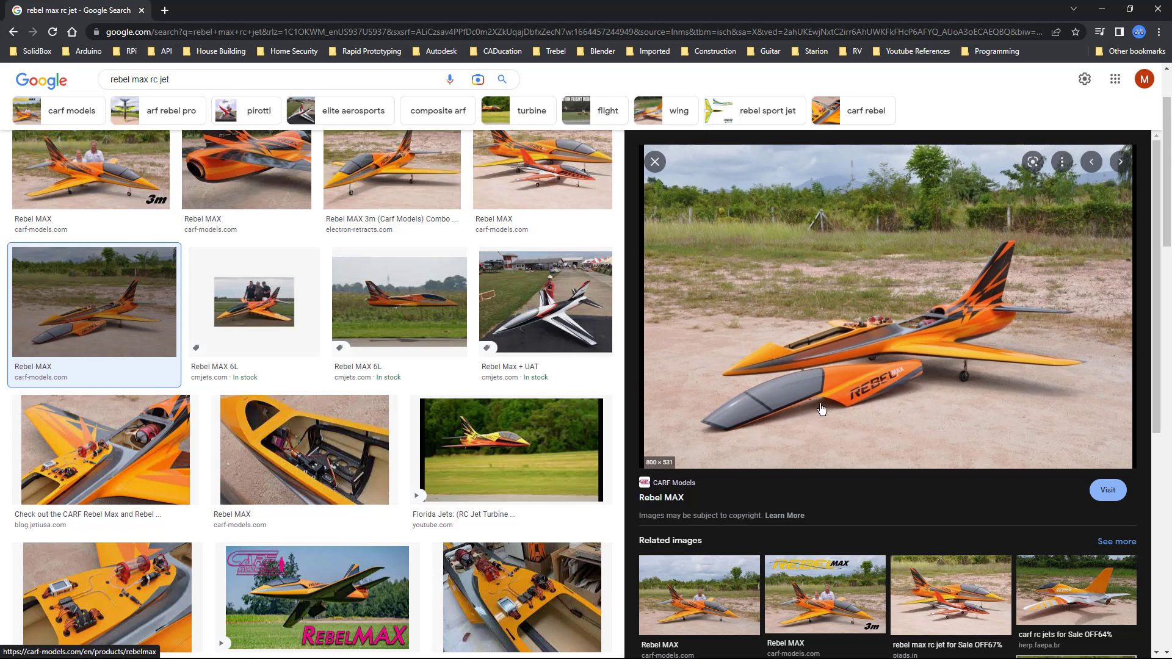
{"action": "left_click", "coordinate": [423, 182]}
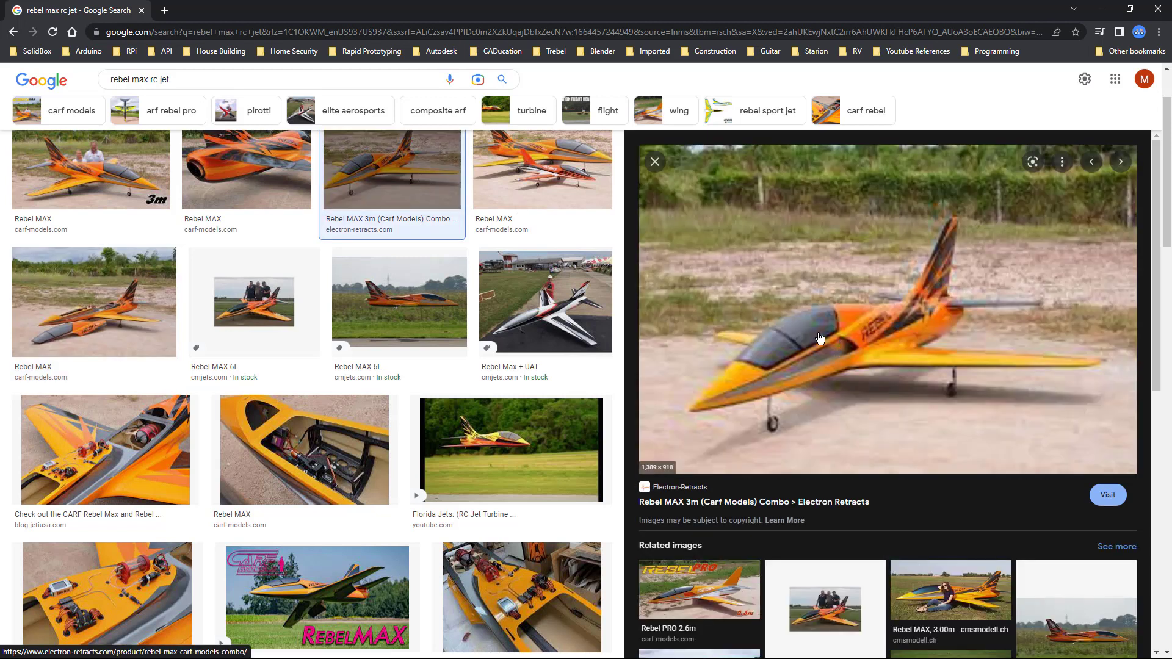
Examine the 3 m Rebel MAX photo, the removed-hatch photo and the JetiUSA close-up of the side recess, and return to Fusion 360.
{"action": "key", "text": "Left"}
{"action": "key", "text": "Left"}
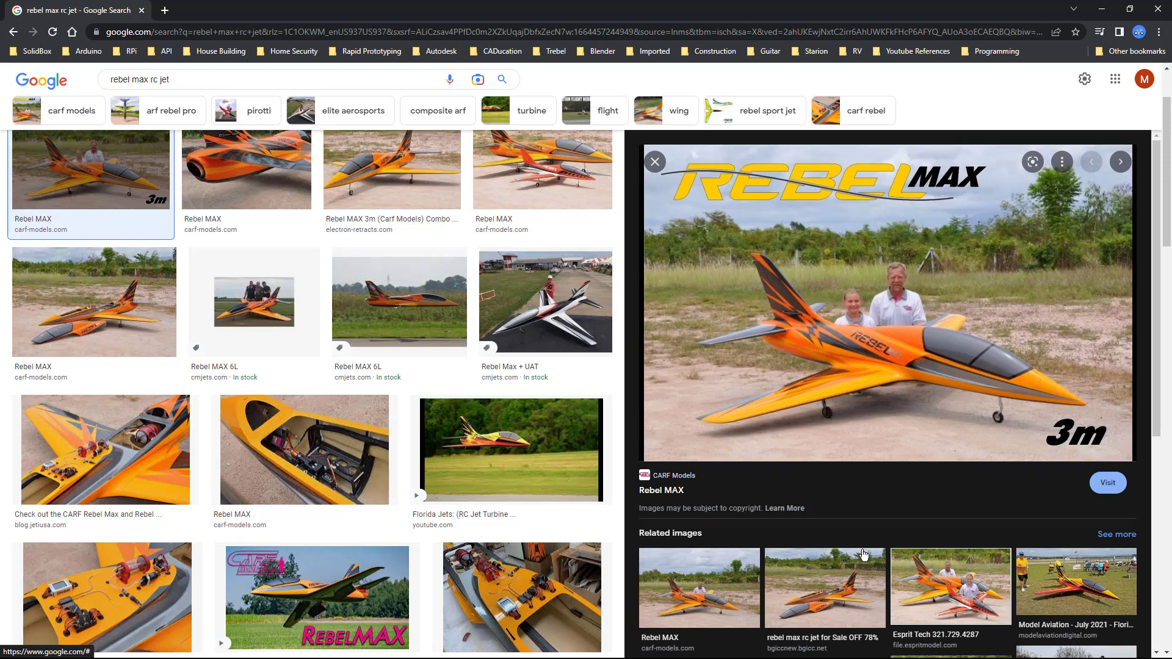
{"action": "left_click", "coordinate": [853, 582]}
{"action": "scroll", "coordinate": [421, 530], "scroll_direction": "down", "scroll_amount": 6}
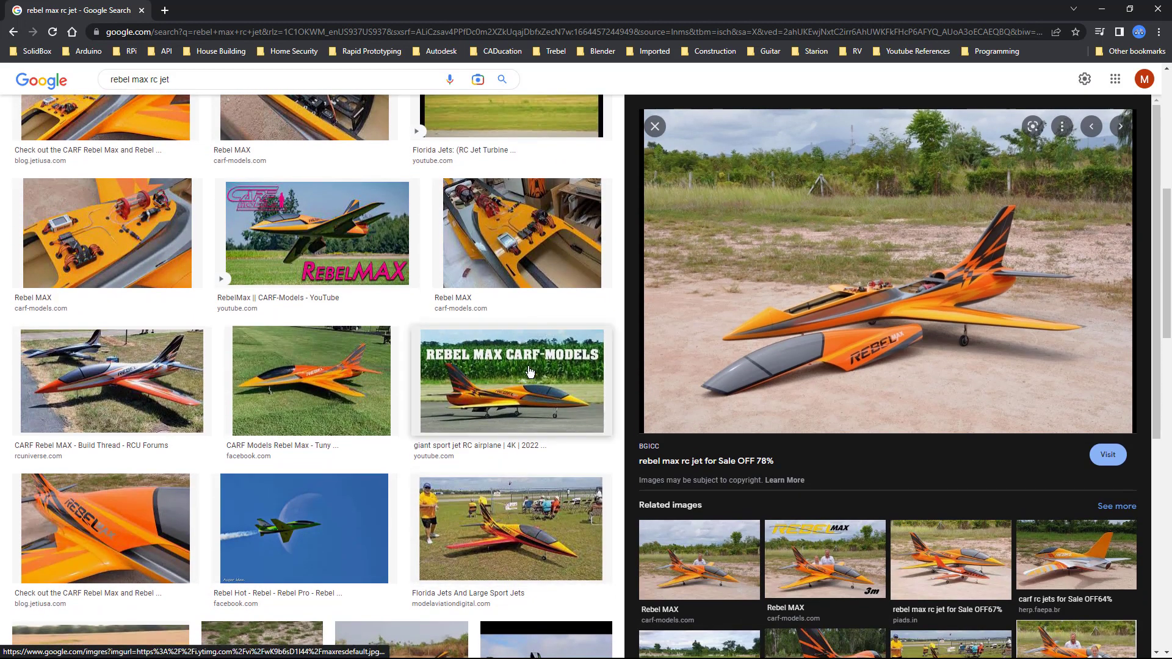
{"action": "left_click", "coordinate": [104, 528]}
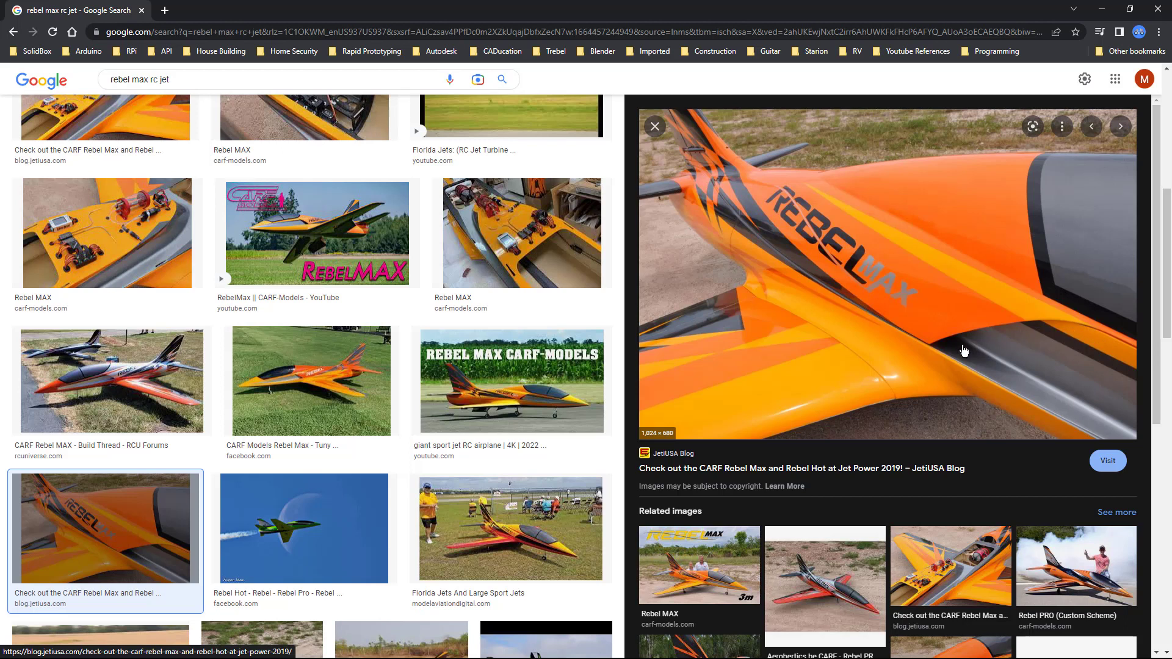
{"action": "left_click", "coordinate": [1103, 8]}
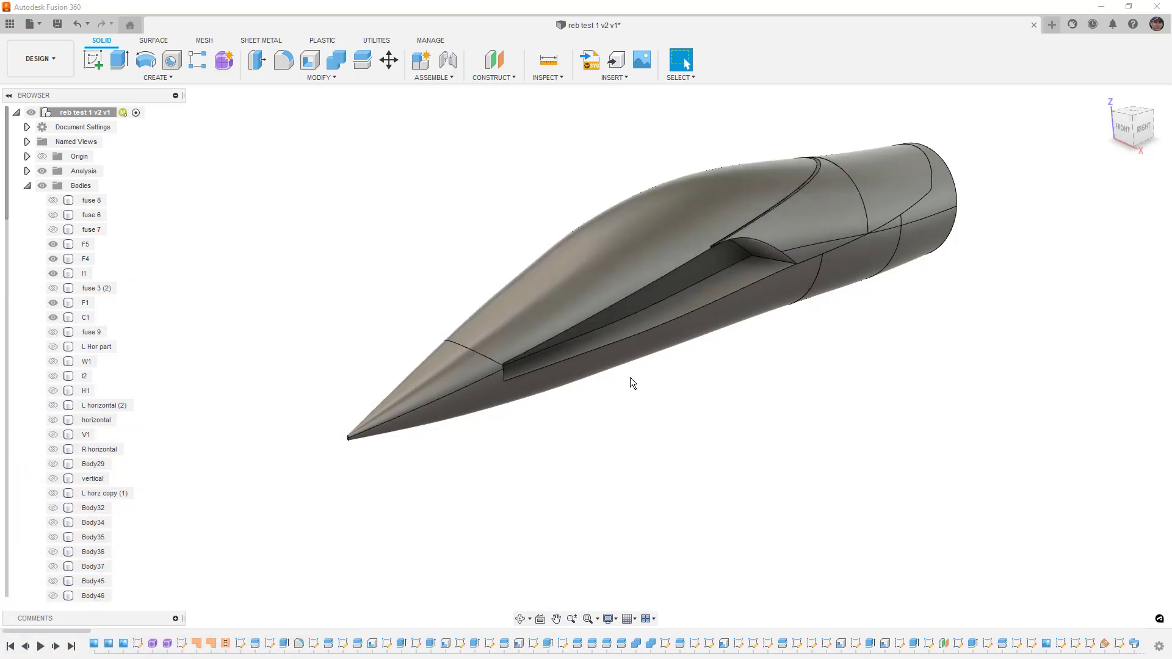
Hide canopy body C1 and the curved hatch body C2 behind it, locating C2 in the browser from its face.
{"action": "left_click", "coordinate": [597, 259]}
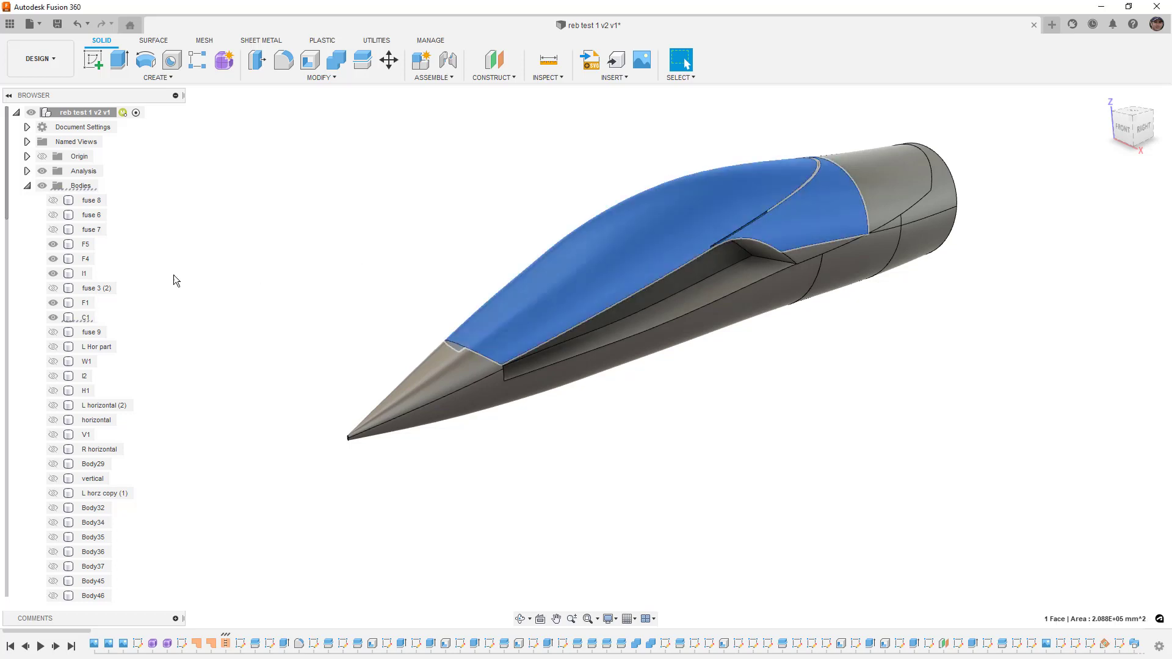
{"action": "left_click", "coordinate": [53, 318]}
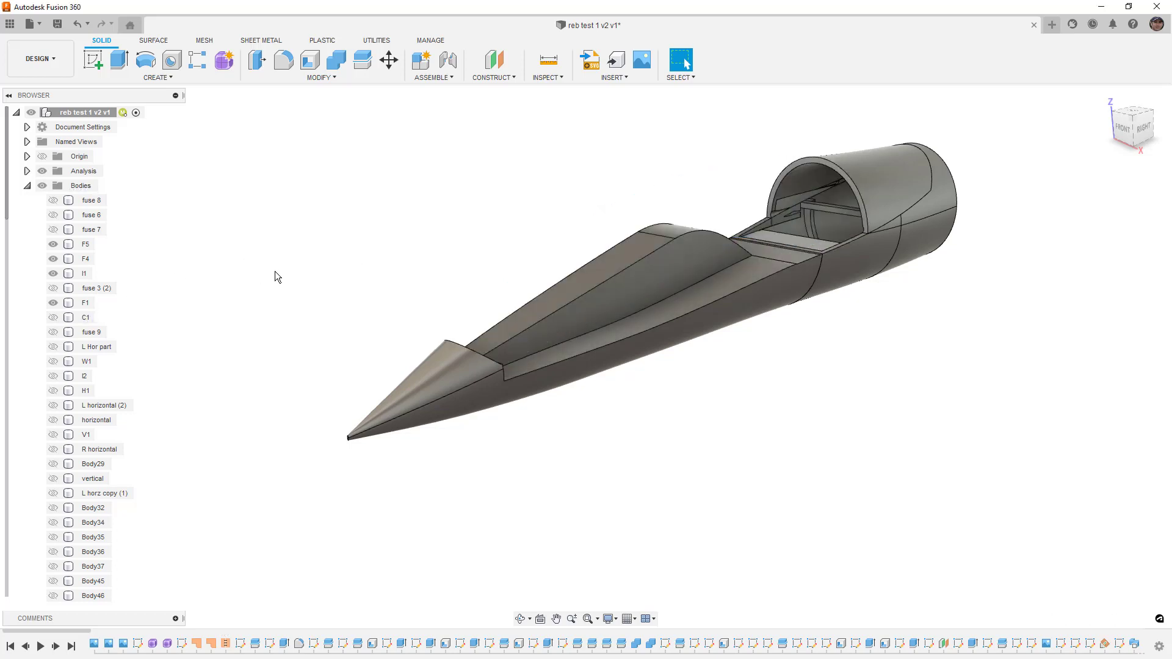
{"action": "left_click", "coordinate": [890, 177]}
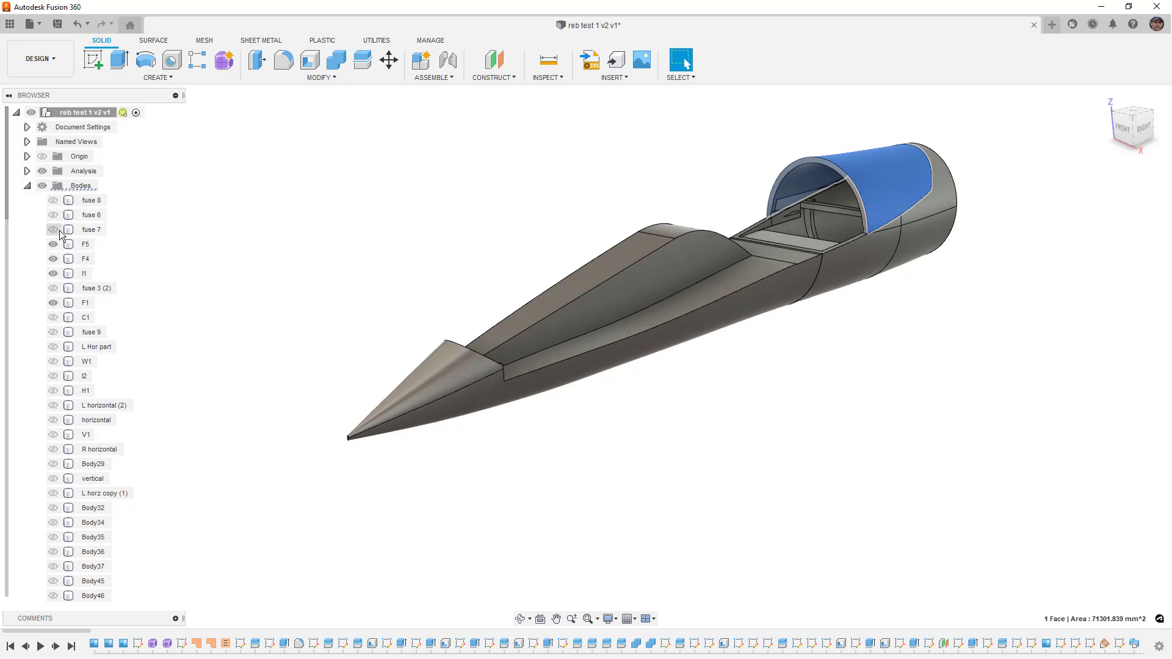
{"action": "scroll", "coordinate": [69, 421], "scroll_direction": "down", "scroll_amount": 2}
{"action": "right_click", "coordinate": [858, 161]}
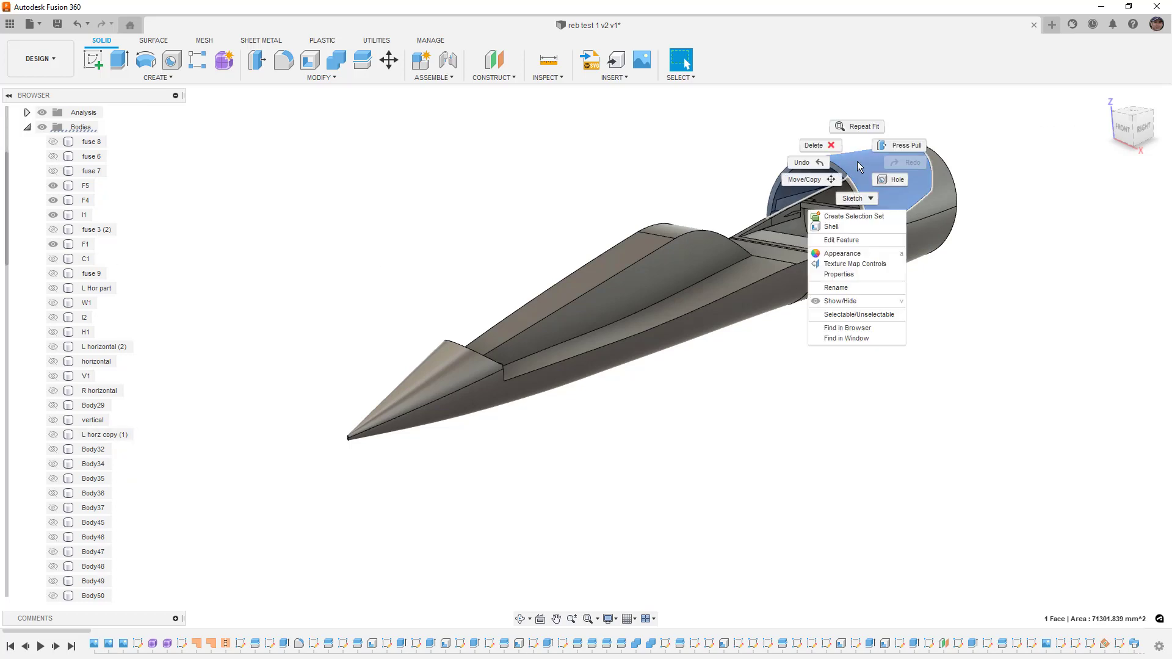
{"action": "left_click", "coordinate": [849, 328]}
{"action": "right_click", "coordinate": [886, 179]}
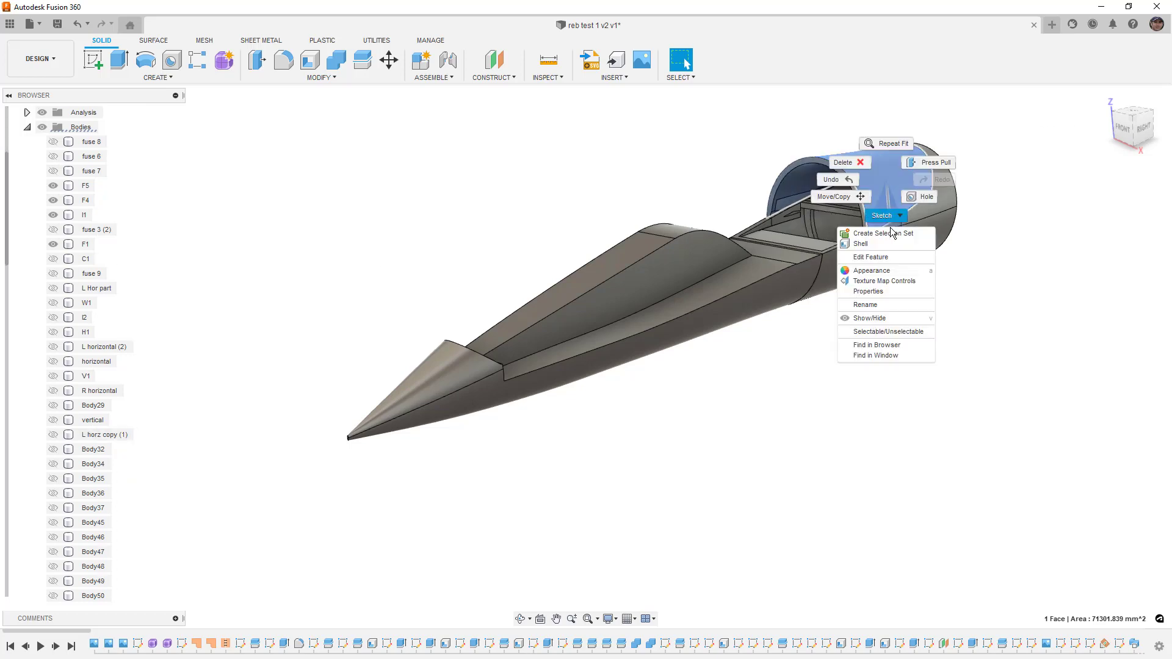
{"action": "left_click", "coordinate": [879, 344]}
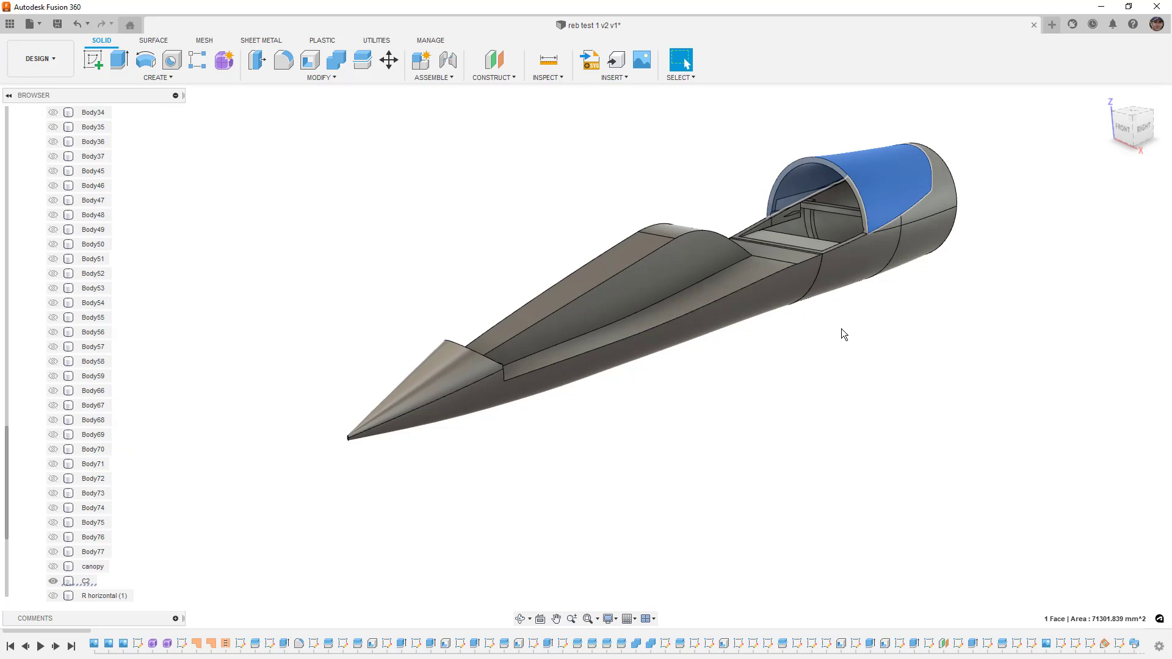
{"action": "left_click", "coordinate": [56, 581]}
Hide insert body I1 and show insert body I2 in its place in the front fuselage.
{"action": "middle_click_drag", "start_coordinate": [415, 283], "coordinate": [581, 310], "text": "shift"}
{"action": "left_click", "coordinate": [584, 307]}
{"action": "scroll", "coordinate": [67, 315], "scroll_direction": "up", "scroll_amount": 3}
{"action": "scroll", "coordinate": [68, 315], "scroll_direction": "up", "scroll_amount": 9}
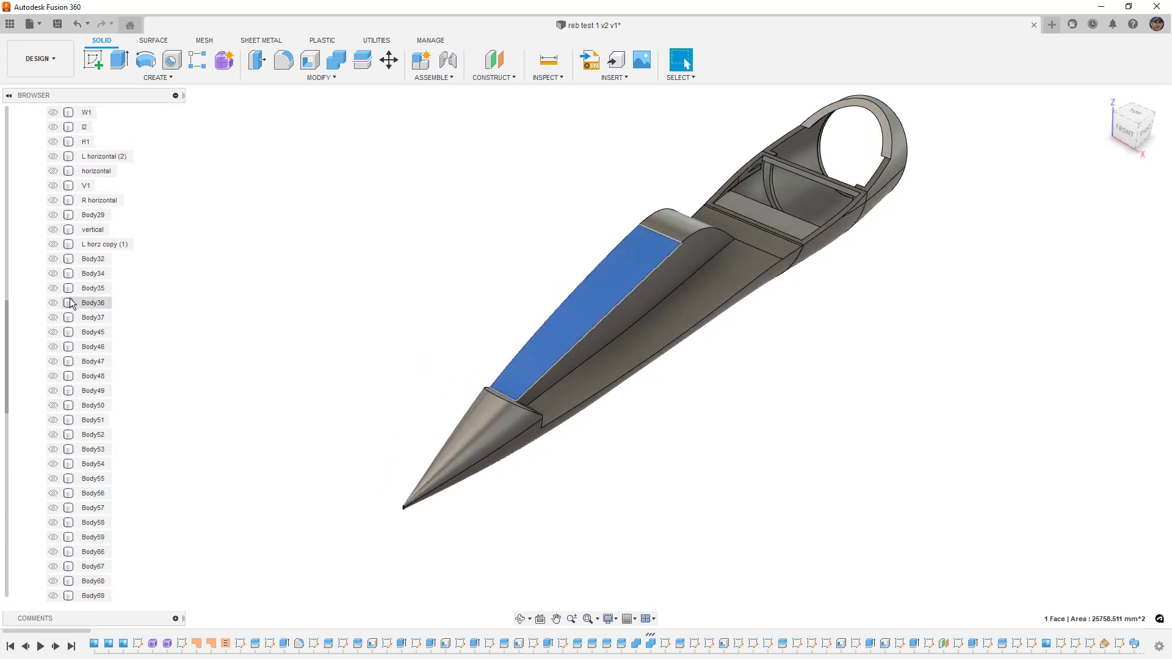
{"action": "scroll", "coordinate": [69, 273], "scroll_direction": "up", "scroll_amount": 1}
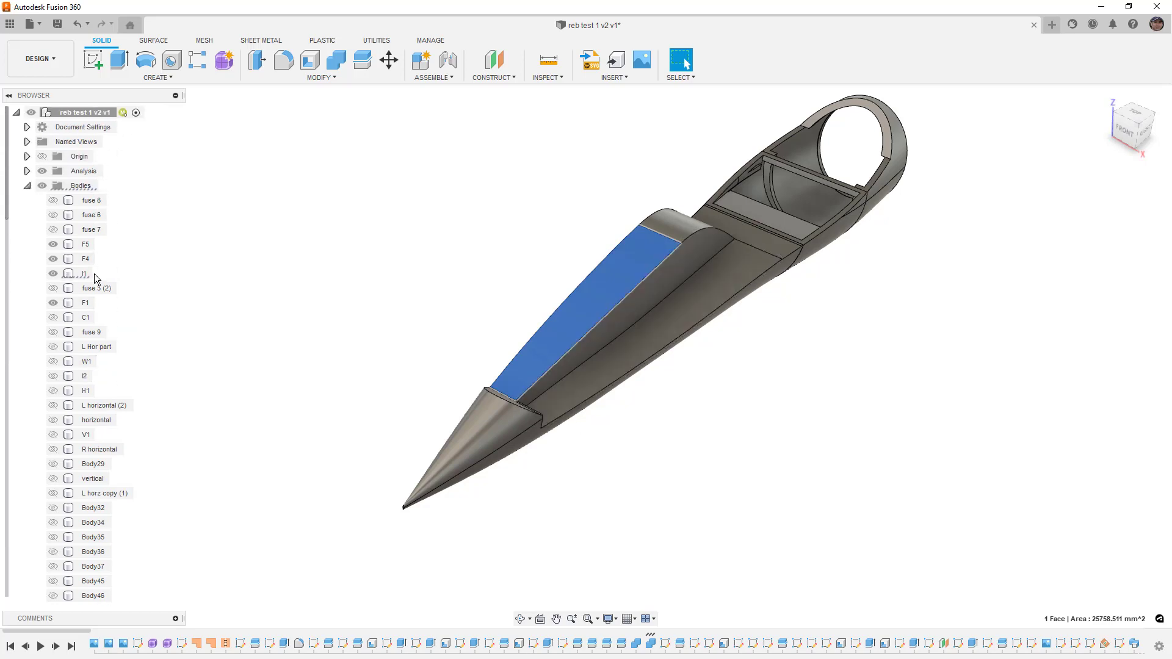
{"action": "left_click", "coordinate": [54, 275]}
{"action": "left_click", "coordinate": [54, 376]}
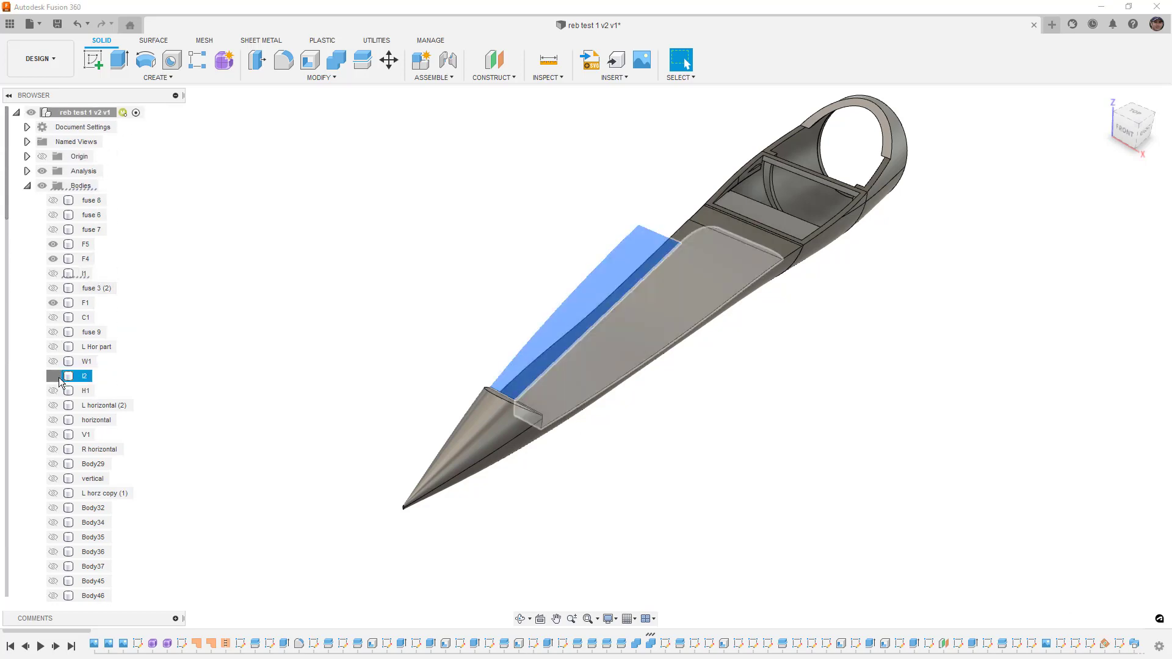
{"action": "left_click", "coordinate": [344, 281]}
Hide the rear fuselage bodies F5 and F4 so that only F1 and I2 are shown.
{"action": "middle_click_drag", "start_coordinate": [345, 283], "coordinate": [397, 271], "text": "shift"}
{"action": "left_click", "coordinate": [819, 214]}
{"action": "left_click", "coordinate": [53, 244]}
{"action": "left_click", "coordinate": [838, 263]}
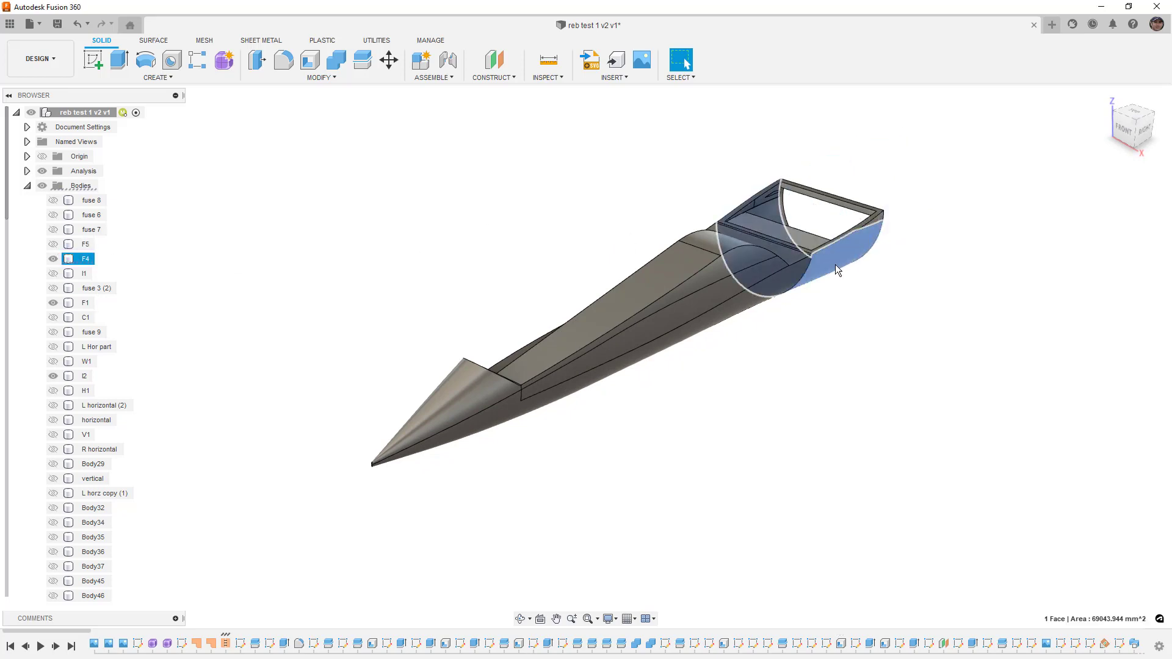
{"action": "left_click", "coordinate": [54, 259]}
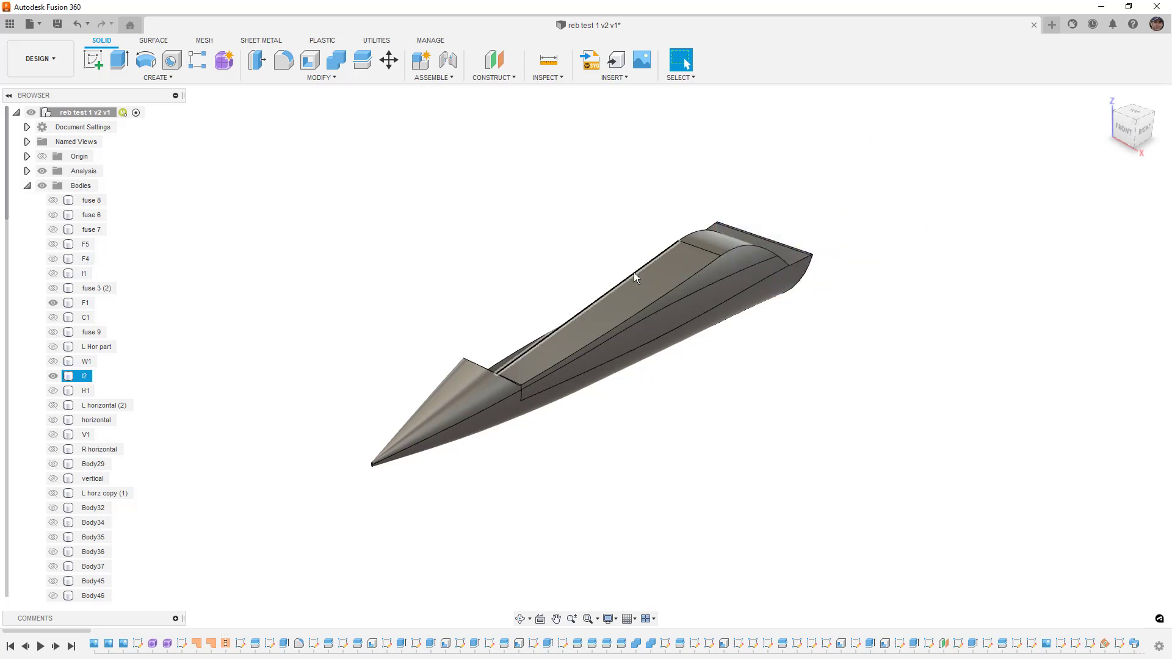
Examine insert body I2 on its own by temporarily hiding the front fuselage body F1.
{"action": "scroll", "coordinate": [743, 280], "scroll_direction": "up", "scroll_amount": 3}
{"action": "mouse_move", "coordinate": [645, 311]}
{"action": "middle_mouse_down", "text": "shift"}
{"action": "mouse_move", "coordinate": [694, 293]}
{"action": "mouse_move", "coordinate": [640, 296]}
{"action": "middle_mouse_up", "text": "shift"}
{"action": "middle_click_drag", "start_coordinate": [451, 281], "coordinate": [486, 259]}
{"action": "left_click", "coordinate": [596, 307]}
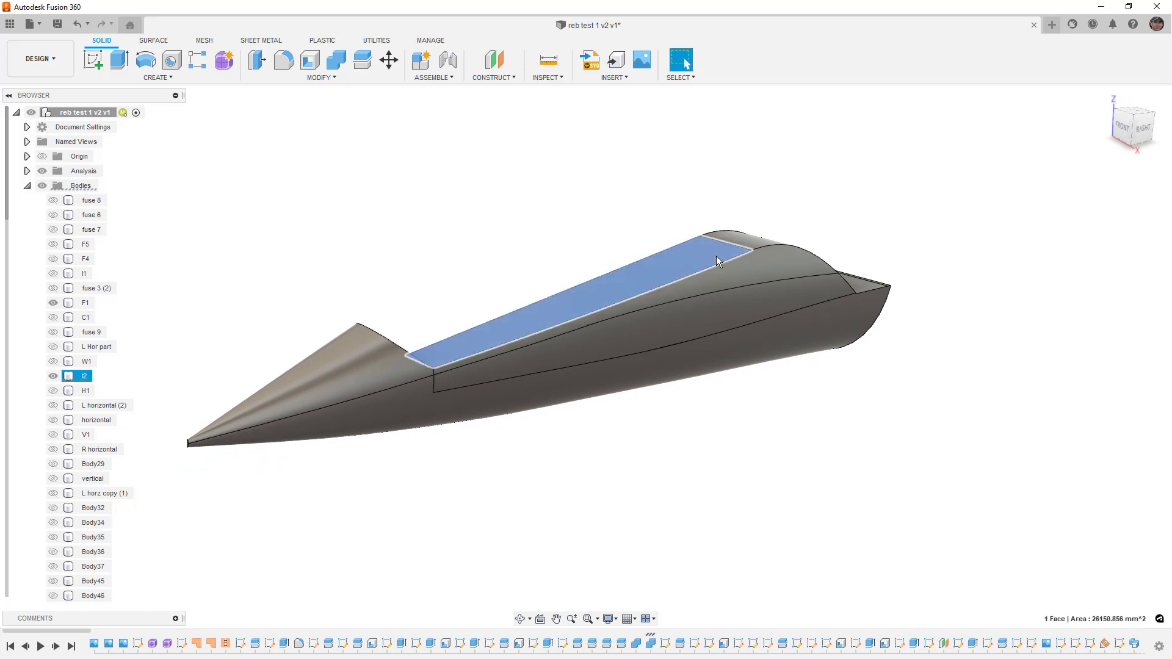
{"action": "left_click", "coordinate": [358, 361]}
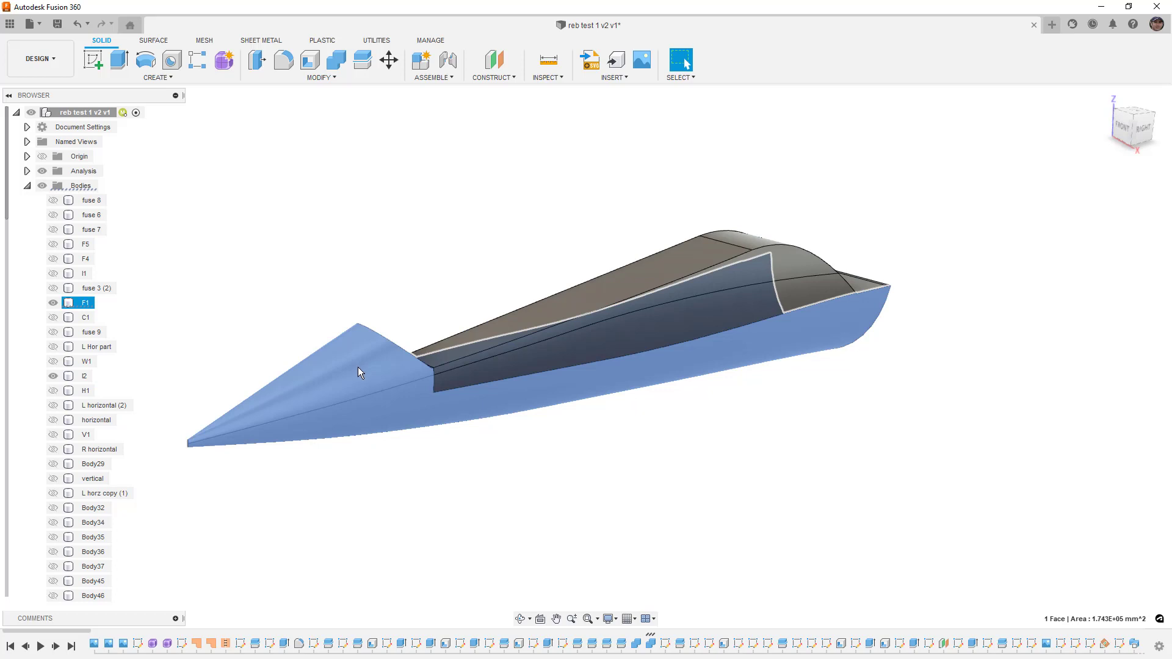
{"action": "left_click", "coordinate": [57, 303]}
{"action": "left_click", "coordinate": [199, 250]}
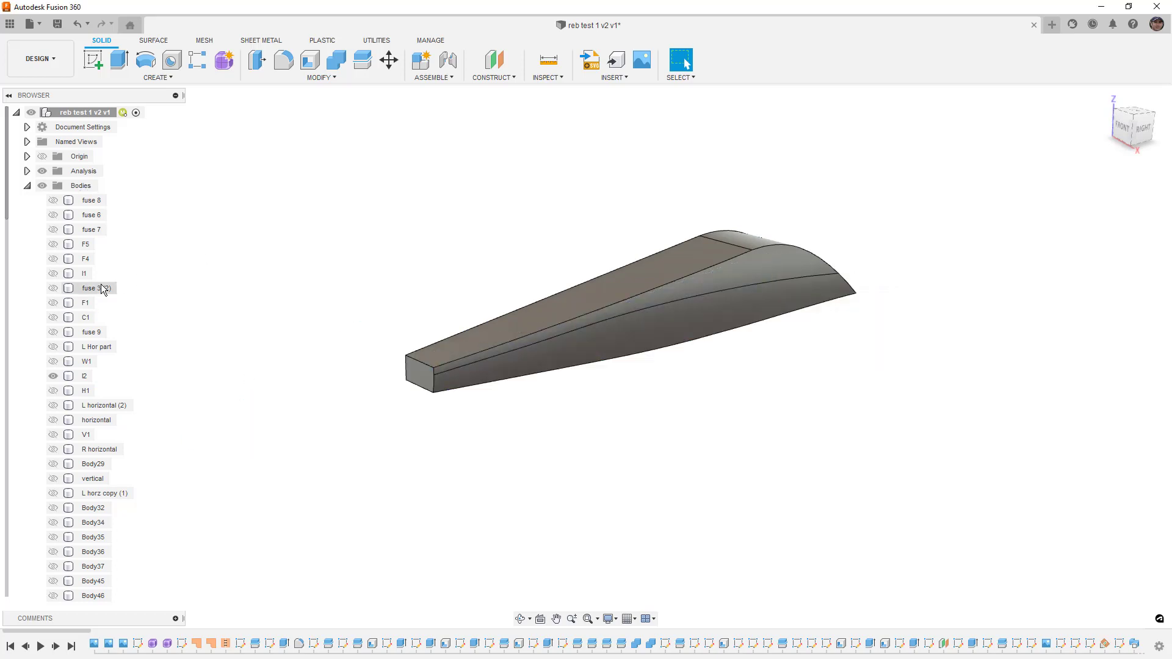
{"action": "left_click", "coordinate": [55, 304]}
Apply a red opaque plastic appearance to insert body I2 and a green one to fuselage body F1.
{"action": "left_click", "coordinate": [83, 375]}
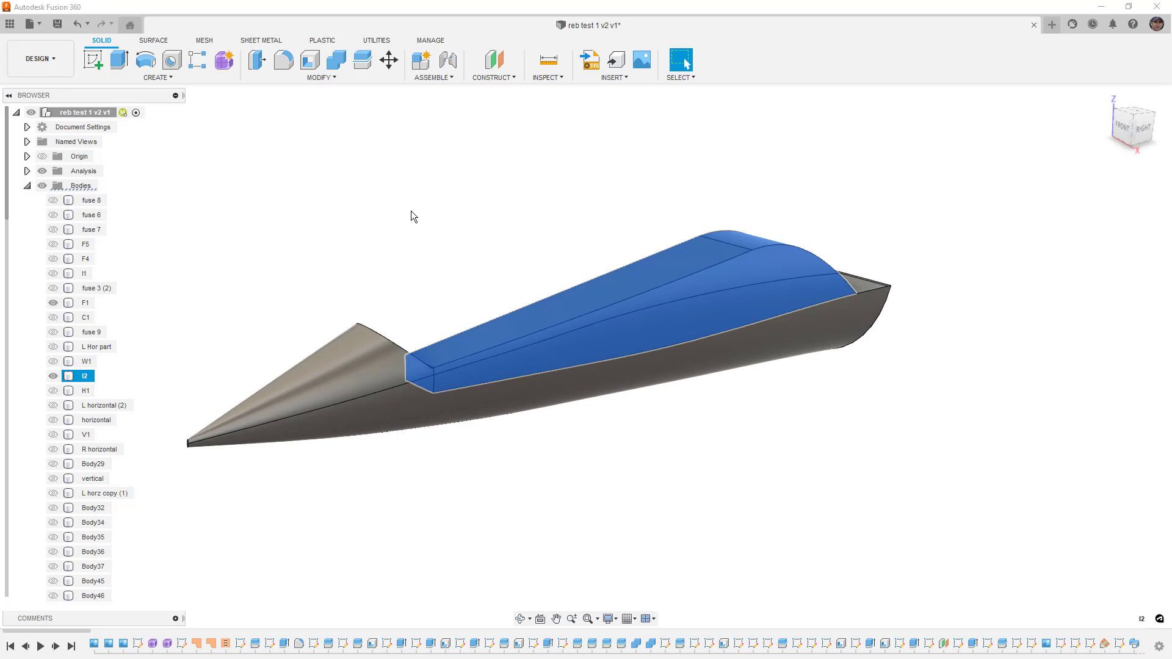
{"action": "key", "text": "a"}
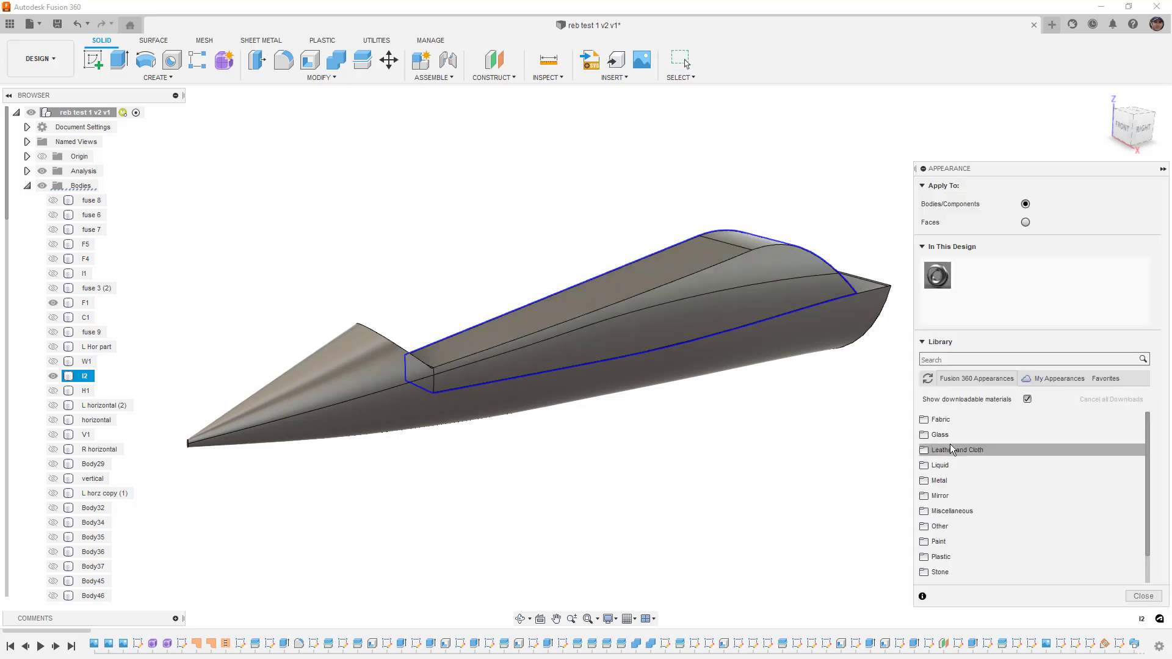
{"action": "left_click", "coordinate": [940, 557]}
{"action": "scroll", "coordinate": [946, 549], "scroll_direction": "down", "scroll_amount": 10}
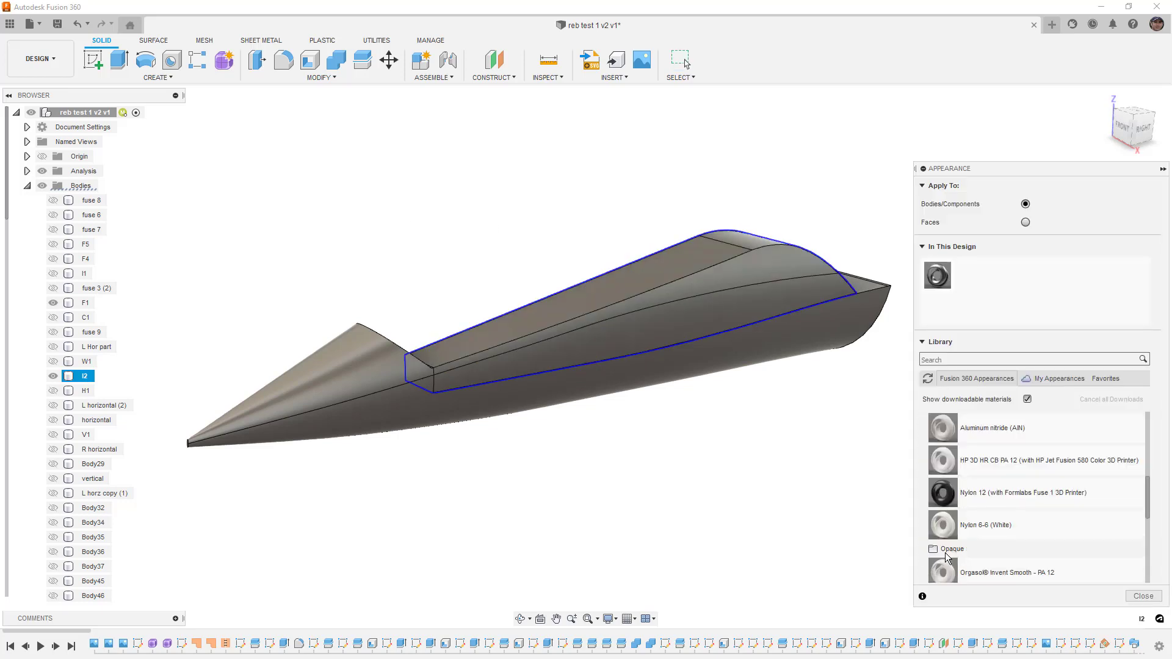
{"action": "scroll", "coordinate": [955, 529], "scroll_direction": "up", "scroll_amount": 5}
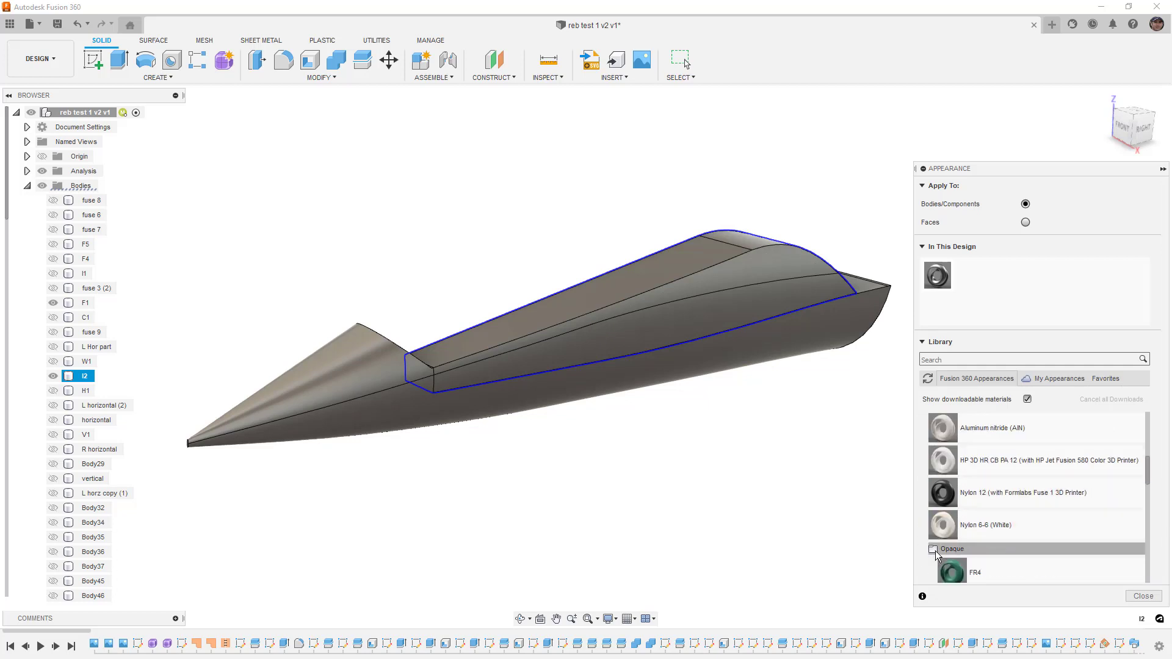
{"action": "scroll", "coordinate": [970, 549], "scroll_direction": "down", "scroll_amount": 3}
{"action": "left_click_drag", "start_coordinate": [975, 548], "coordinate": [741, 305]}
{"action": "left_click_drag", "start_coordinate": [953, 493], "coordinate": [733, 384]}
{"action": "left_click", "coordinate": [1143, 597]}
Start a sketch on the side plane and project the vertex at the front of insert I2's rear hump into it.
{"action": "middle_click_drag", "start_coordinate": [812, 478], "coordinate": [819, 435], "text": "shift"}
{"action": "scroll", "coordinate": [596, 320], "scroll_direction": "up", "scroll_amount": 2}
{"action": "mouse_move", "coordinate": [596, 320]}
{"action": "middle_mouse_down", "text": "shift"}
{"action": "mouse_move", "coordinate": [613, 332]}
{"action": "mouse_move", "coordinate": [585, 328]}
{"action": "mouse_move", "coordinate": [610, 328]}
{"action": "middle_mouse_up", "text": "shift"}
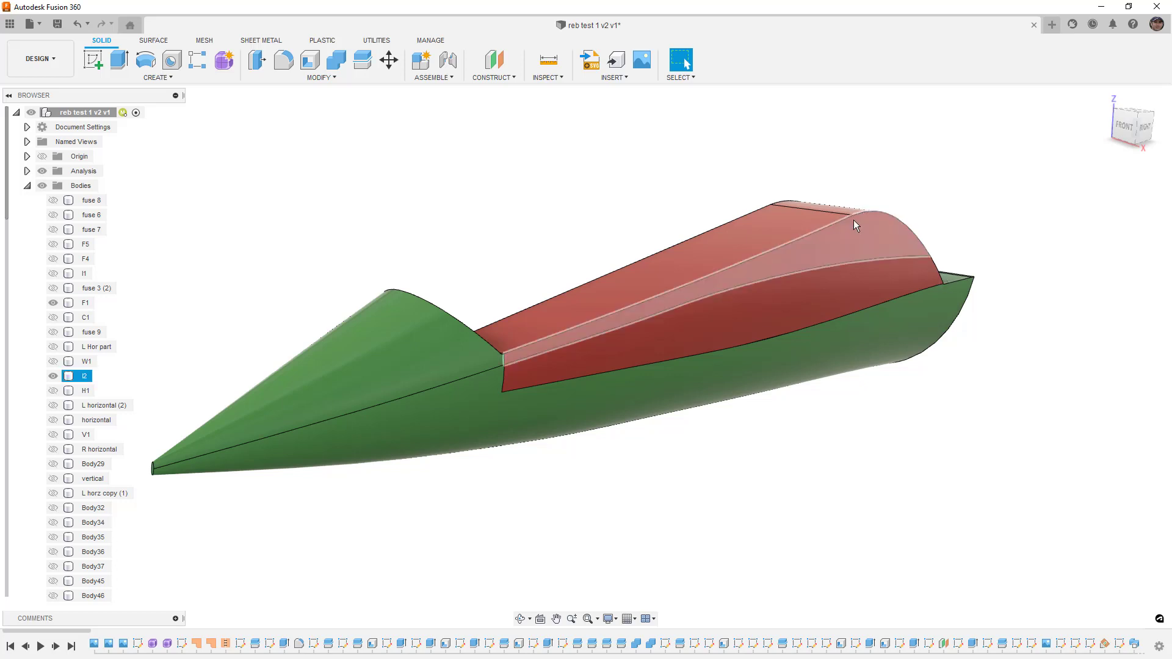
{"action": "middle_click_drag", "start_coordinate": [854, 218], "coordinate": [916, 285], "text": "shift"}
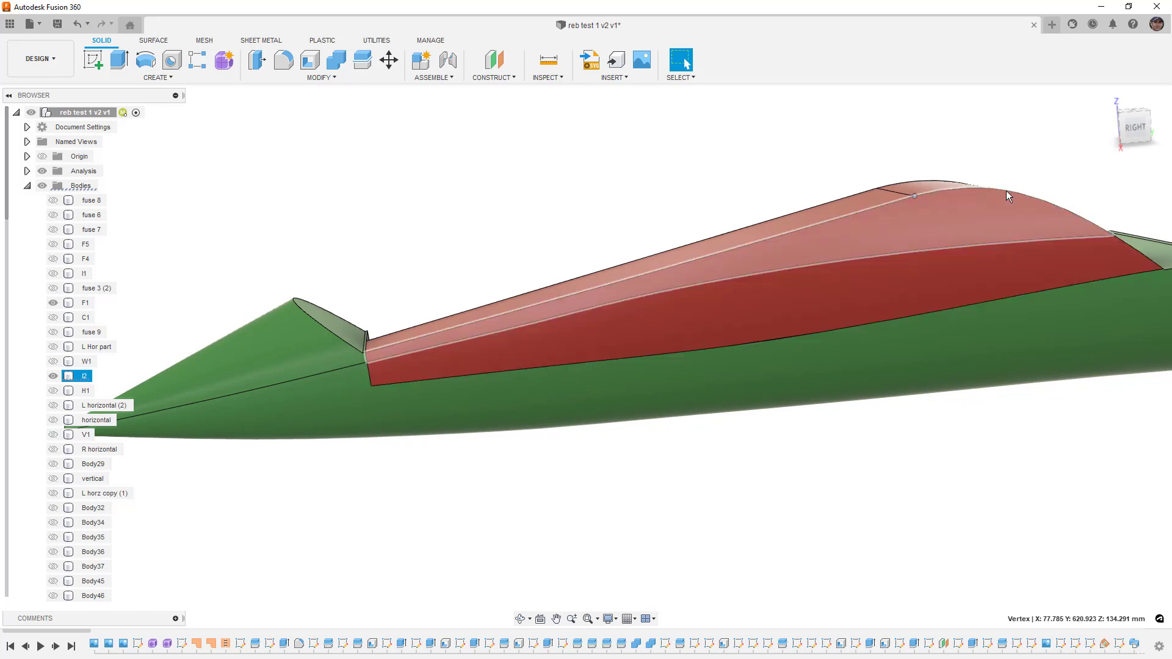
{"action": "left_click", "coordinate": [1134, 130]}
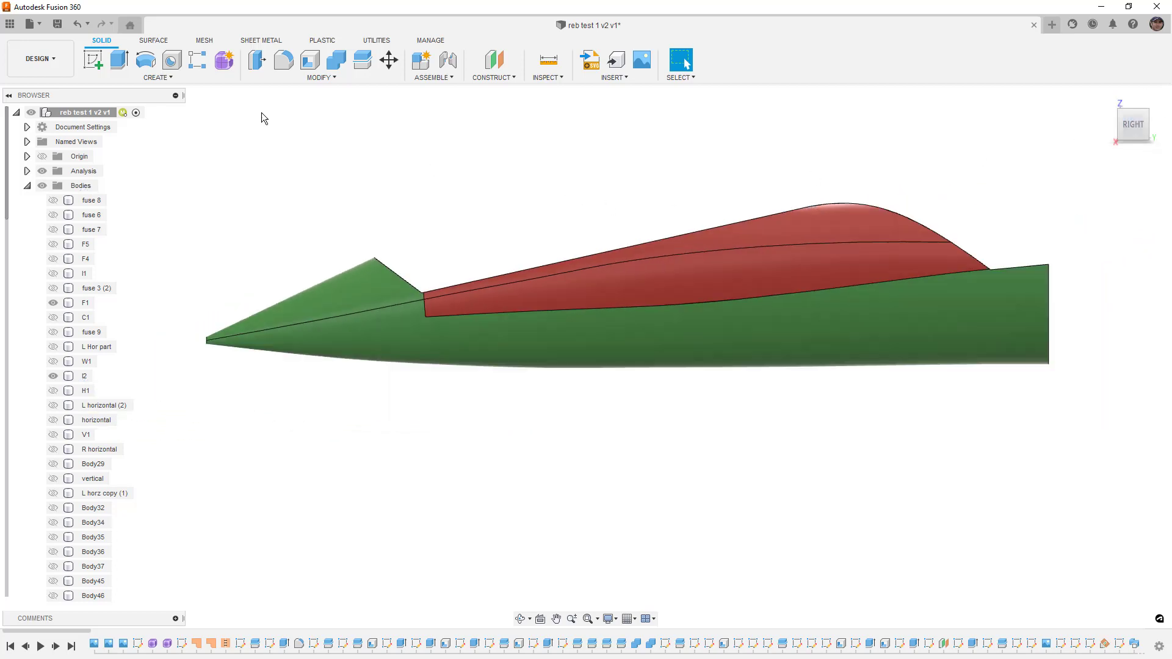
{"action": "left_click", "coordinate": [92, 59]}
{"action": "left_click", "coordinate": [236, 300]}
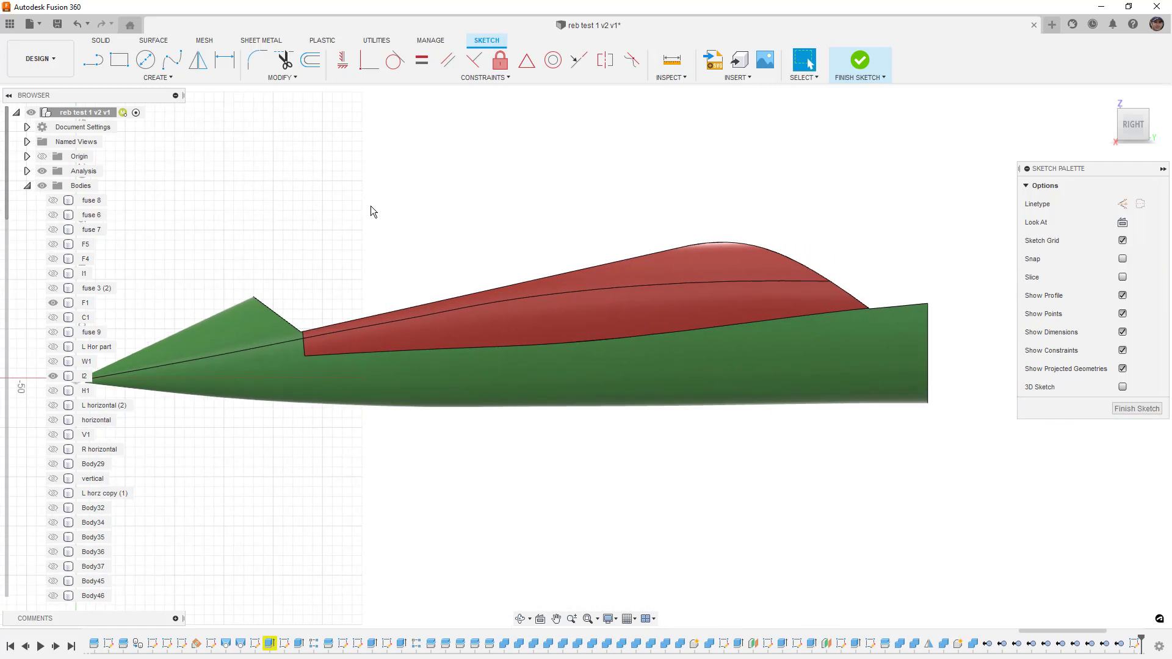
{"action": "key", "text": "p"}
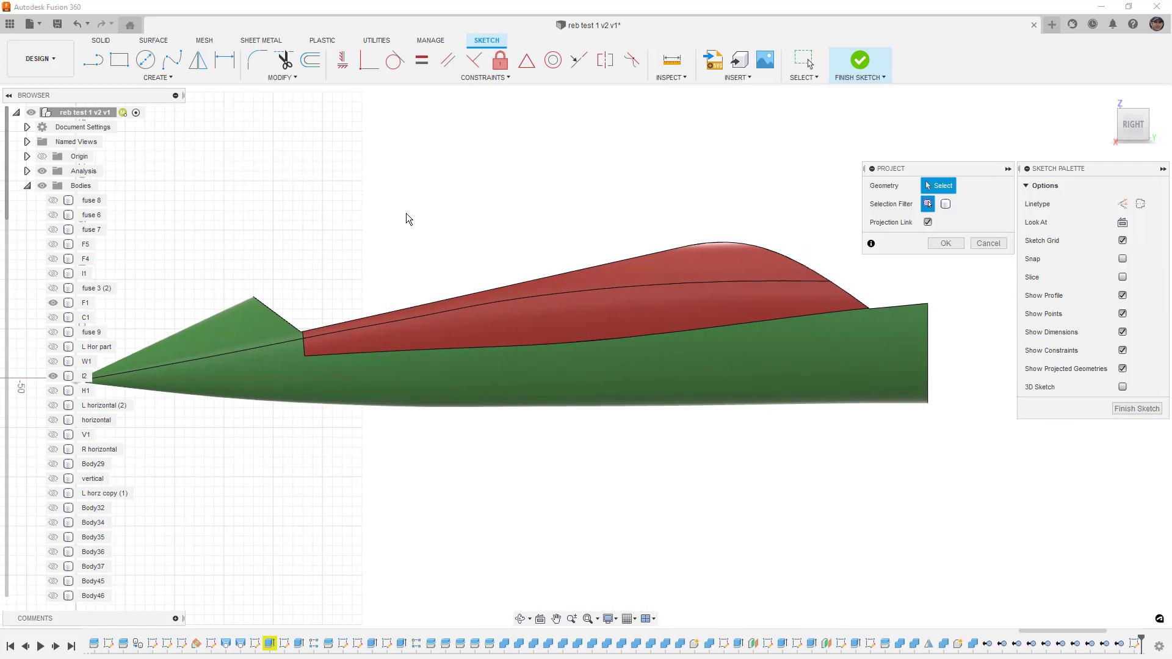
{"action": "left_click", "coordinate": [687, 246]}
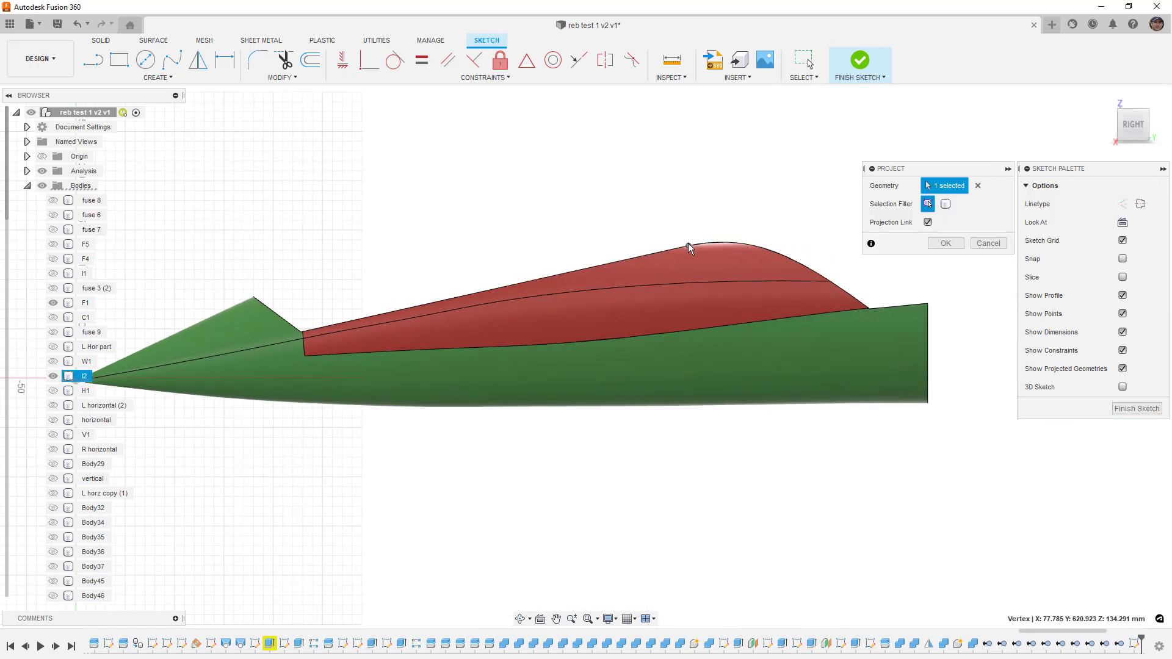
{"action": "left_click", "coordinate": [946, 243]}
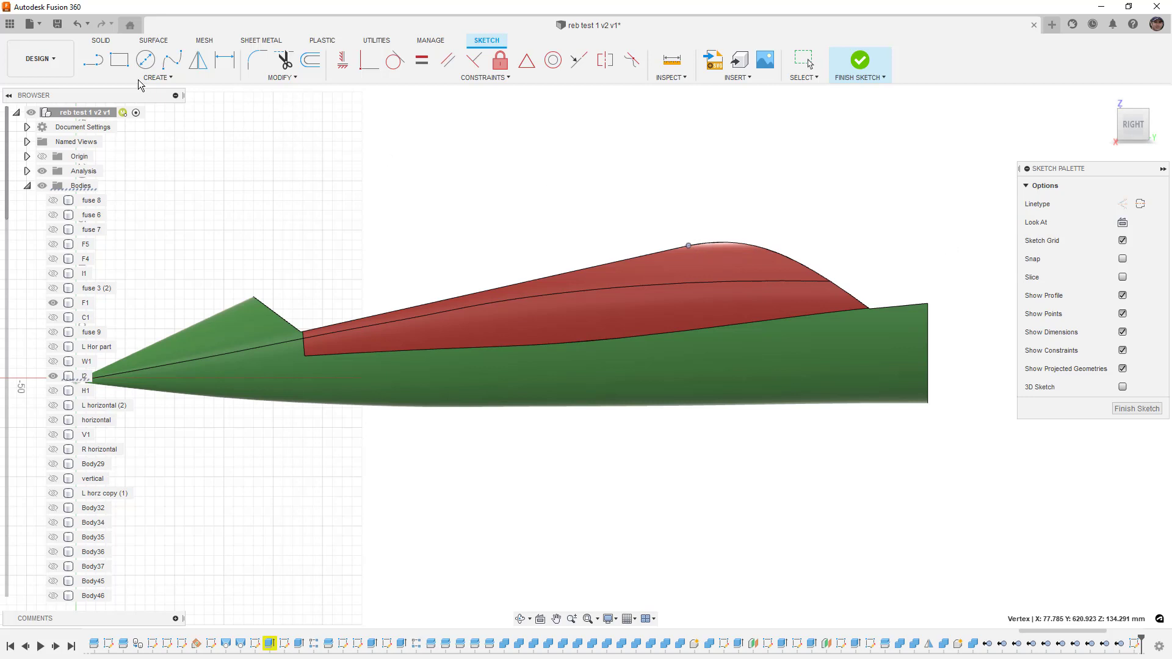
Draw a line from the projected vertex, slanting down and rearward past the fuselage's underside, and finish the sketch.
{"action": "left_click", "coordinate": [93, 64]}
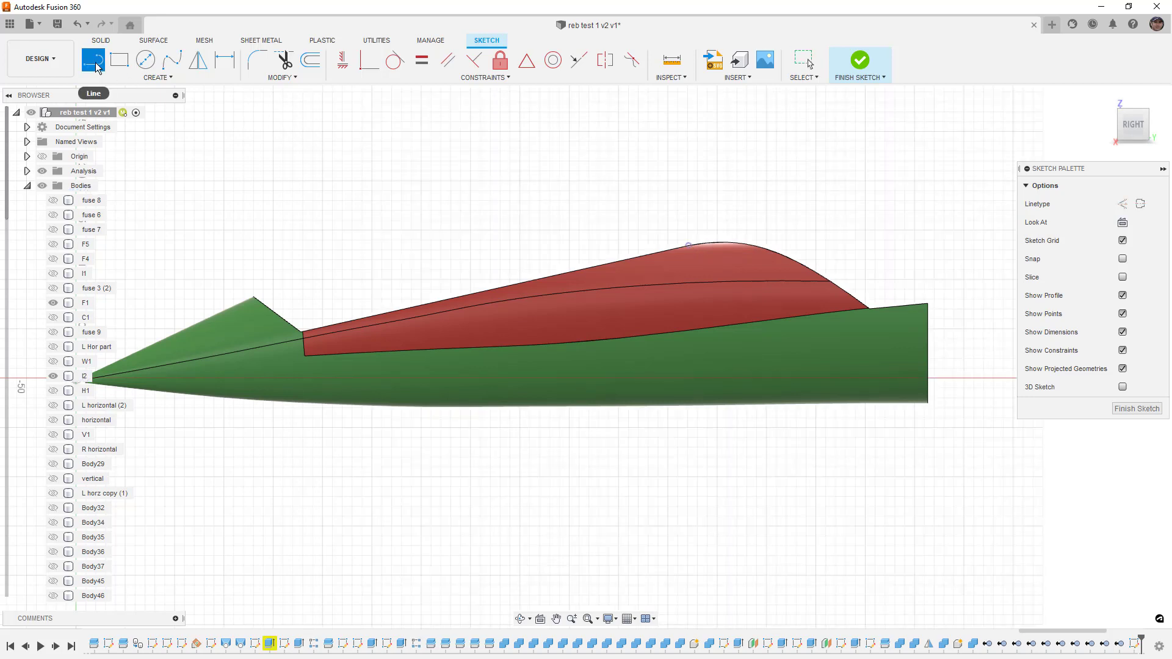
{"action": "left_click", "coordinate": [693, 248]}
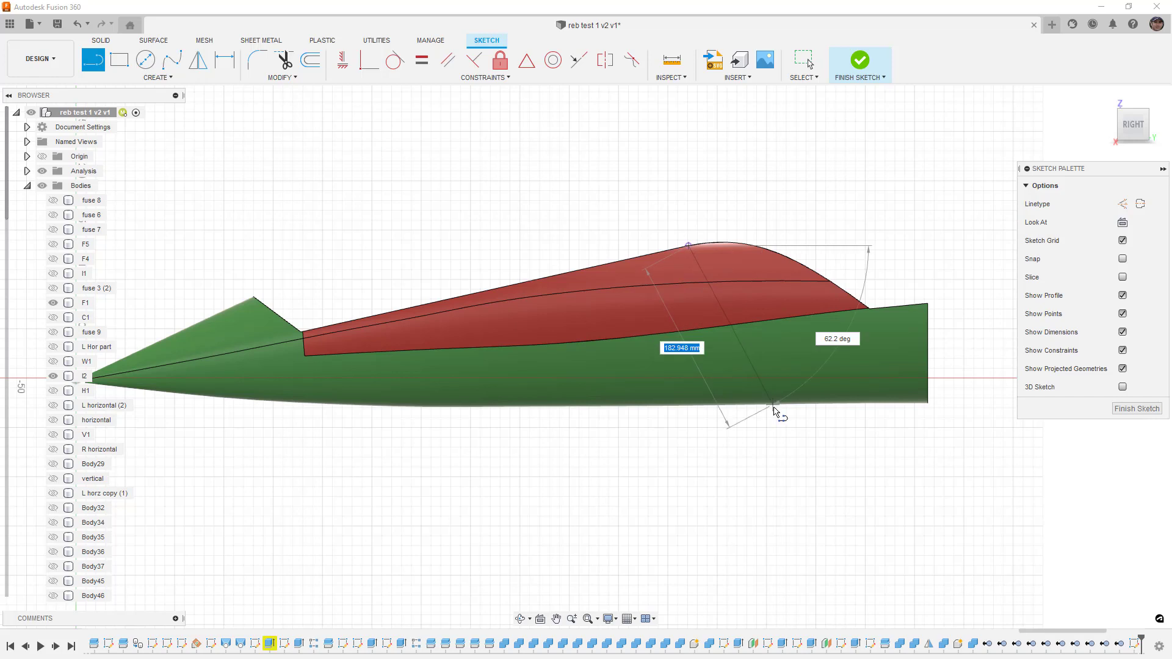
{"action": "left_click", "coordinate": [778, 426]}
{"action": "key", "text": "Escape"}
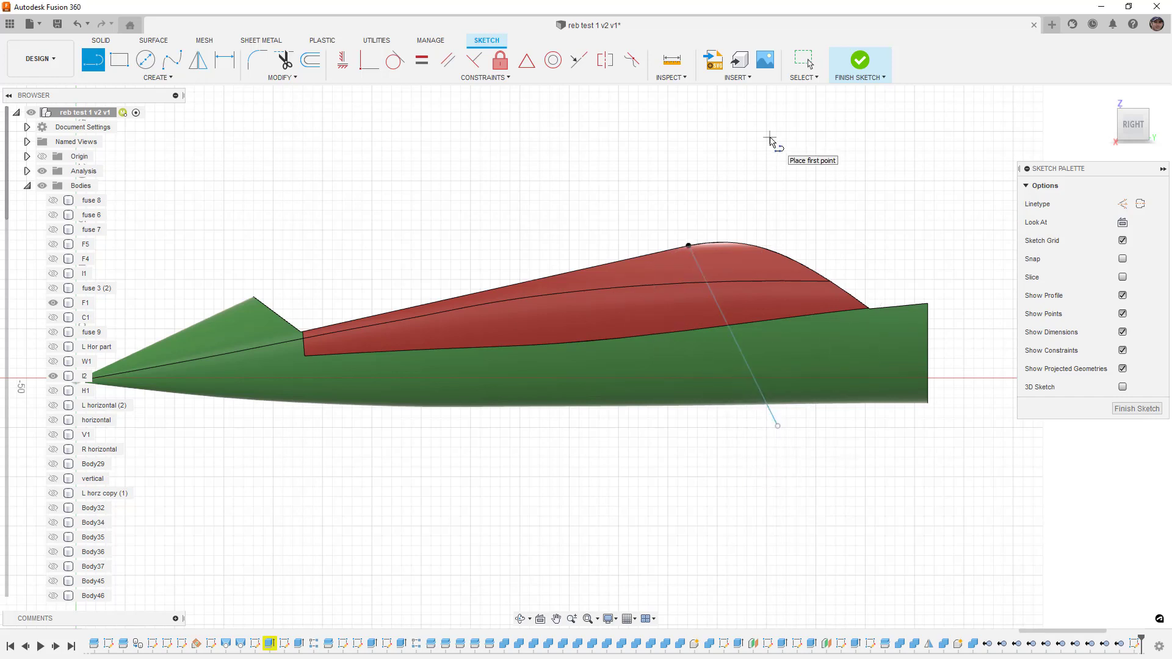
{"action": "left_click", "coordinate": [860, 61]}
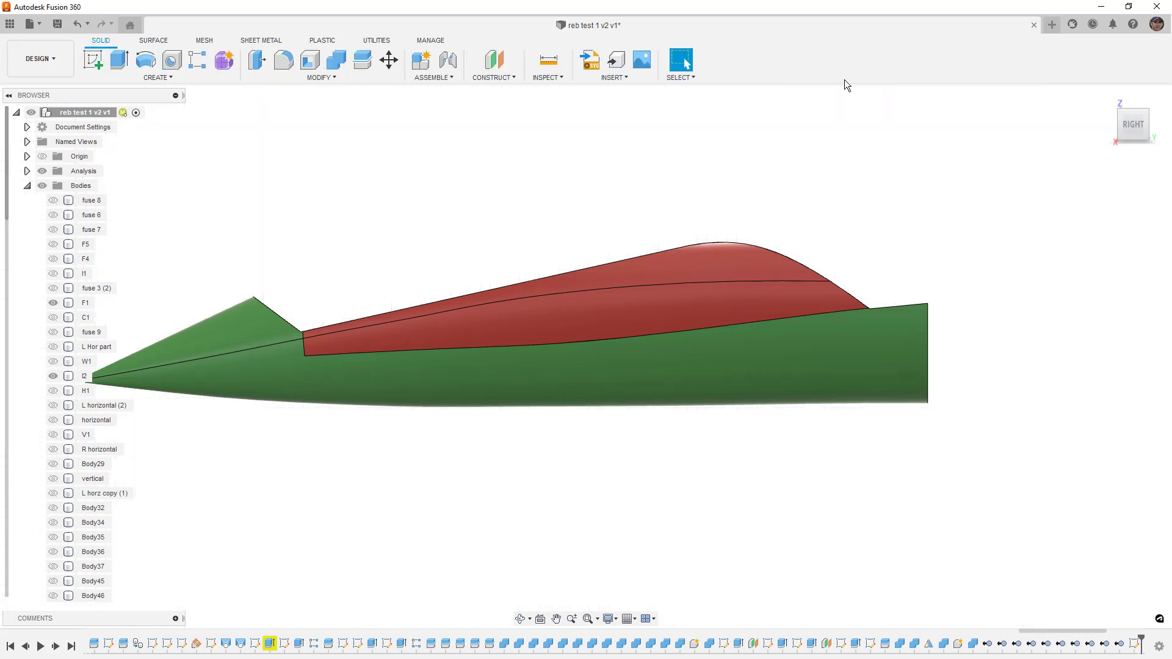
Show the sketches and split insert body I2 along the slanted sketch line.
{"action": "left_click", "coordinate": [27, 186]}
{"action": "left_click", "coordinate": [42, 215]}
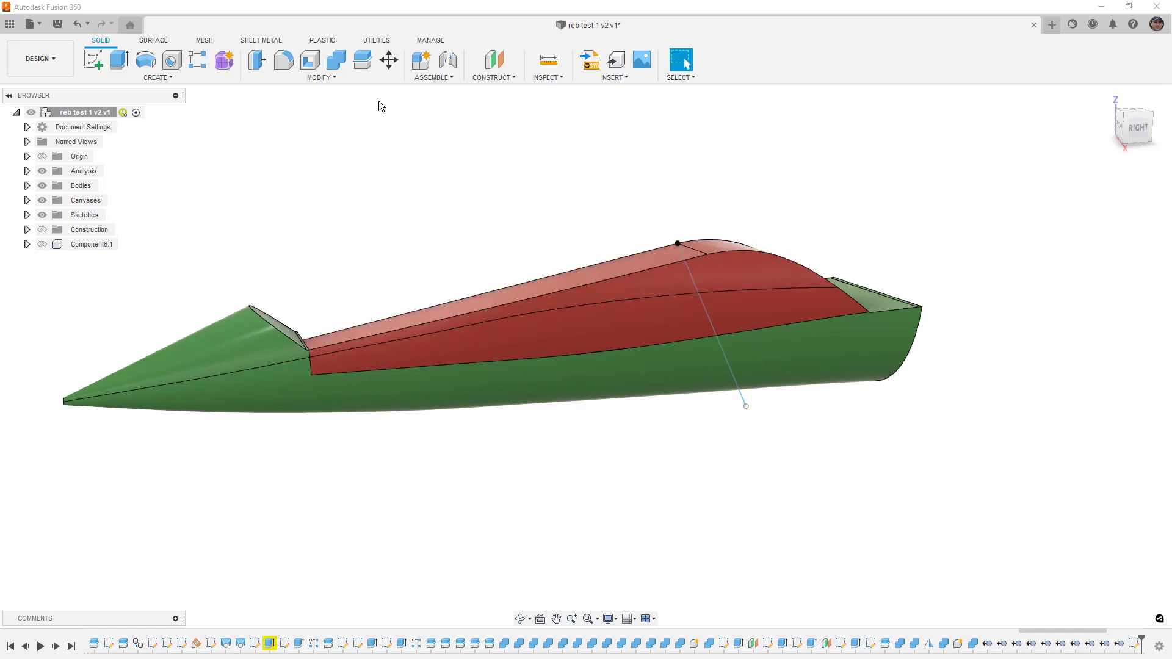
{"action": "left_click", "coordinate": [362, 63]}
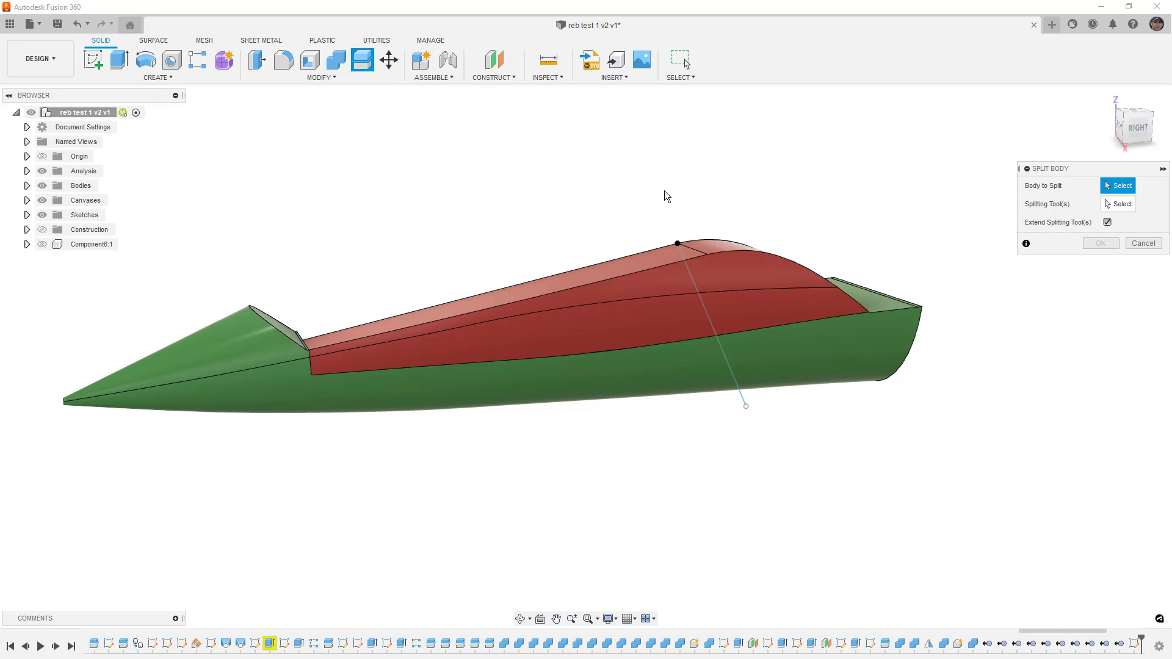
{"action": "left_click", "coordinate": [693, 272]}
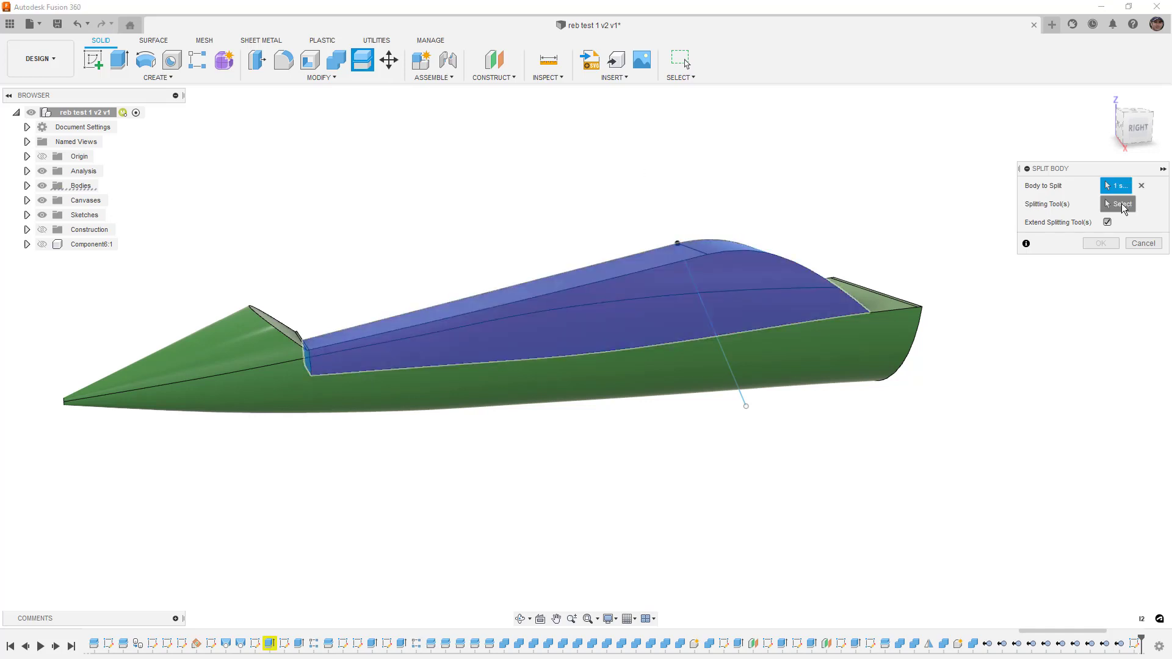
{"action": "left_click", "coordinate": [677, 244]}
{"action": "left_click", "coordinate": [1101, 243]}
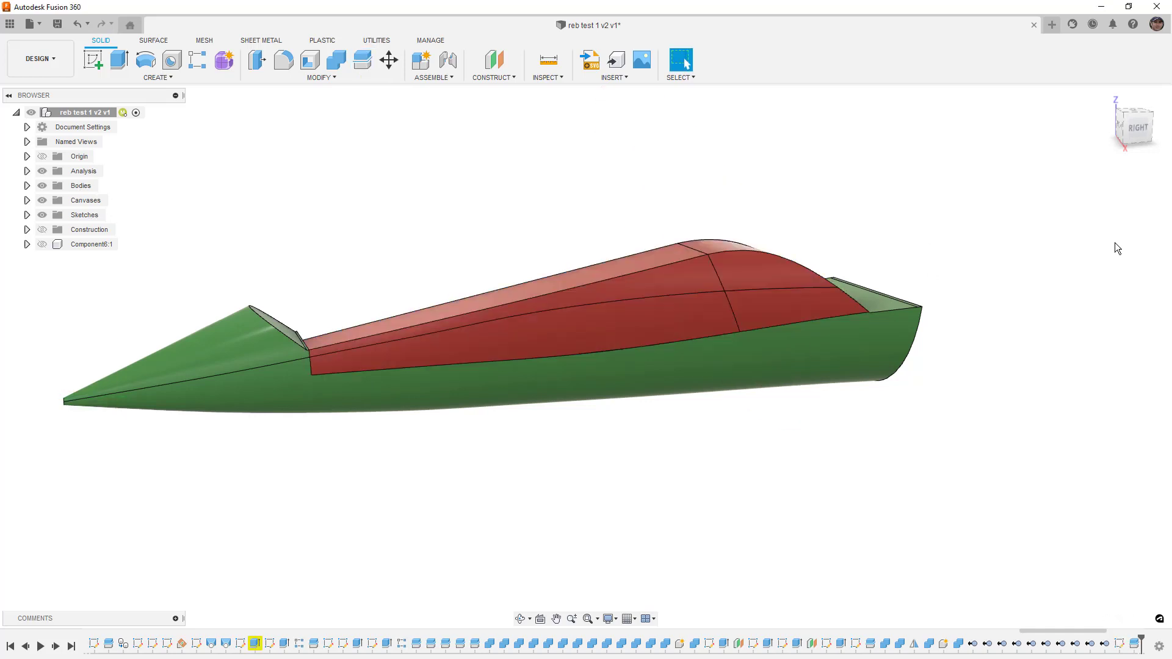
Examine the split insert's upper side edges and where its front end meets the fuselage.
{"action": "mouse_move", "coordinate": [705, 358]}
{"action": "middle_mouse_down", "text": "shift"}
{"action": "mouse_move", "coordinate": [697, 368]}
{"action": "mouse_move", "coordinate": [717, 374]}
{"action": "mouse_move", "coordinate": [711, 359]}
{"action": "middle_mouse_up", "text": "shift"}
{"action": "left_click", "coordinate": [711, 355]}
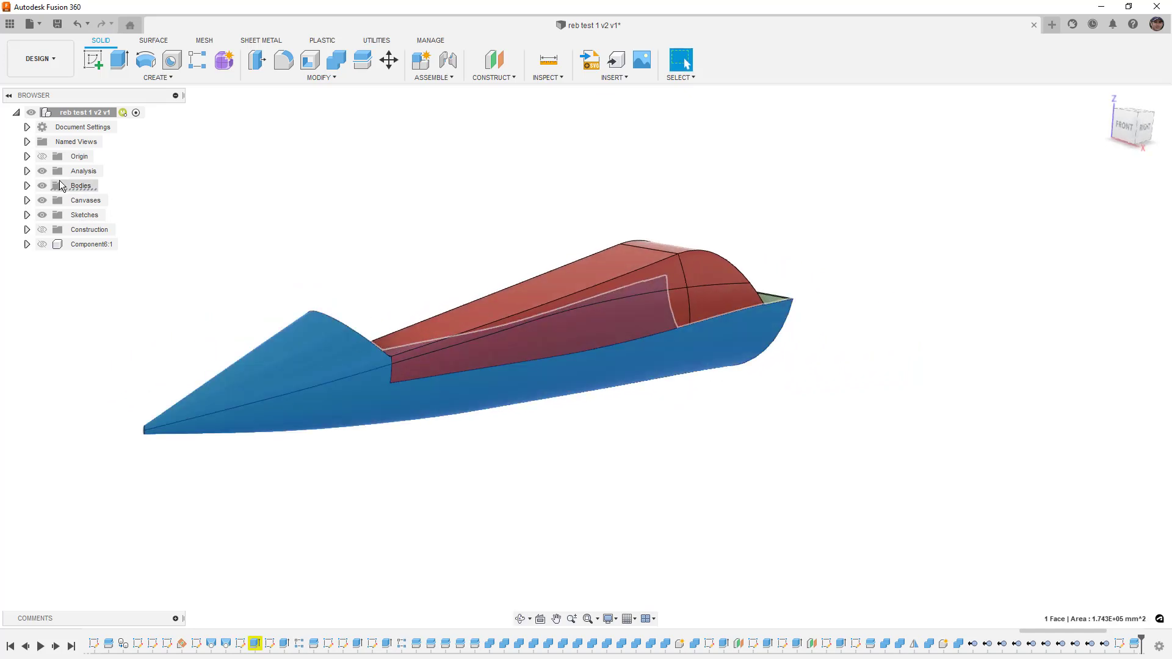
{"action": "left_click", "coordinate": [27, 186]}
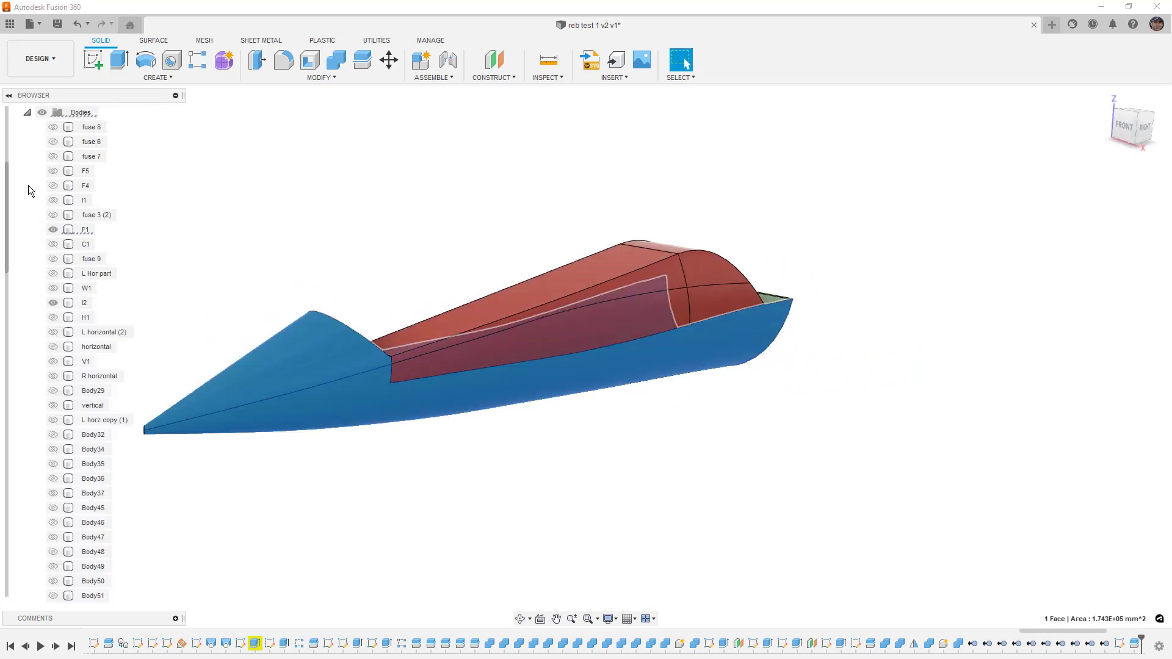
{"action": "left_click", "coordinate": [341, 214]}
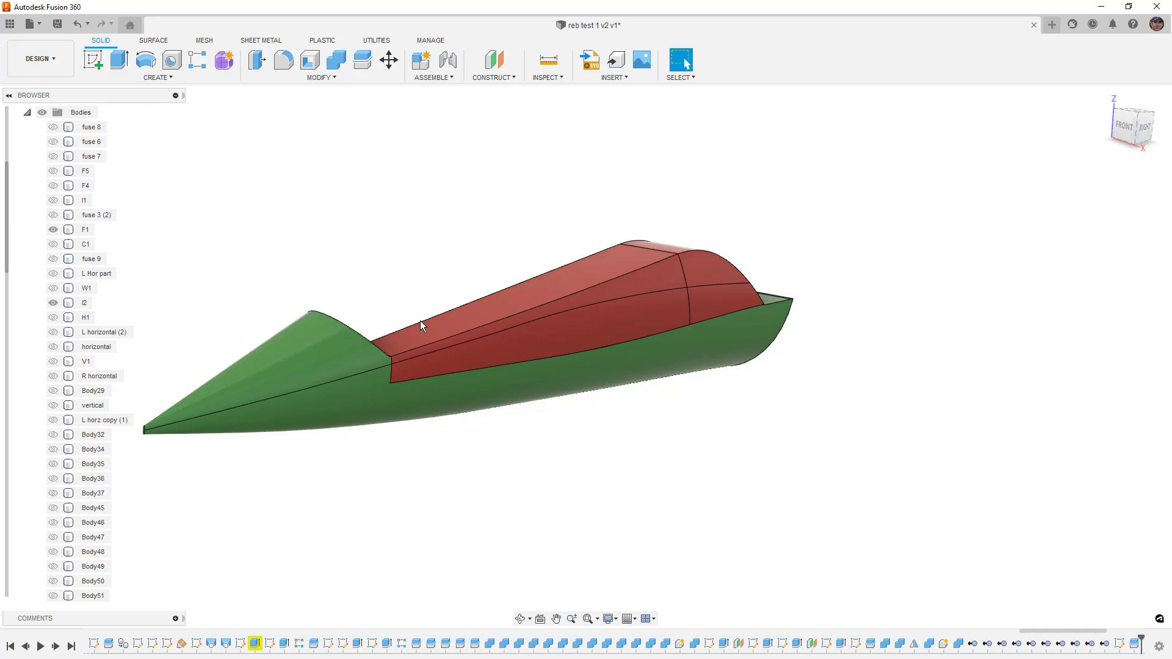
{"action": "scroll", "coordinate": [398, 365], "scroll_direction": "up", "scroll_amount": 5}
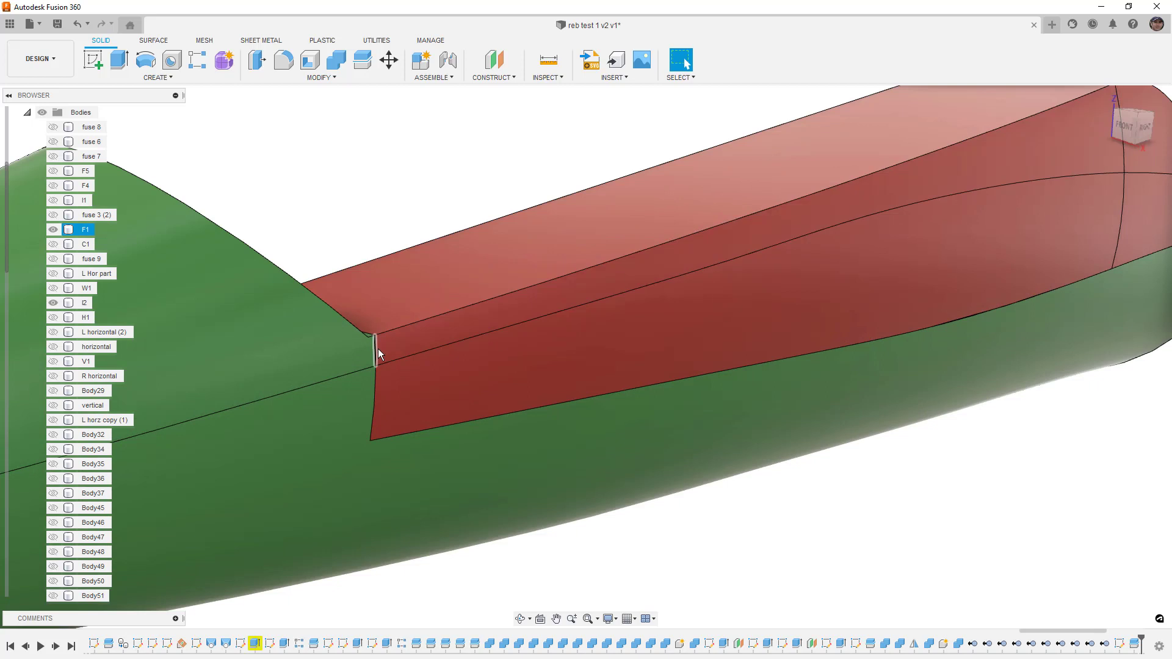
{"action": "left_click", "coordinate": [388, 329]}
{"action": "scroll", "coordinate": [388, 329], "scroll_direction": "down", "scroll_amount": 5}
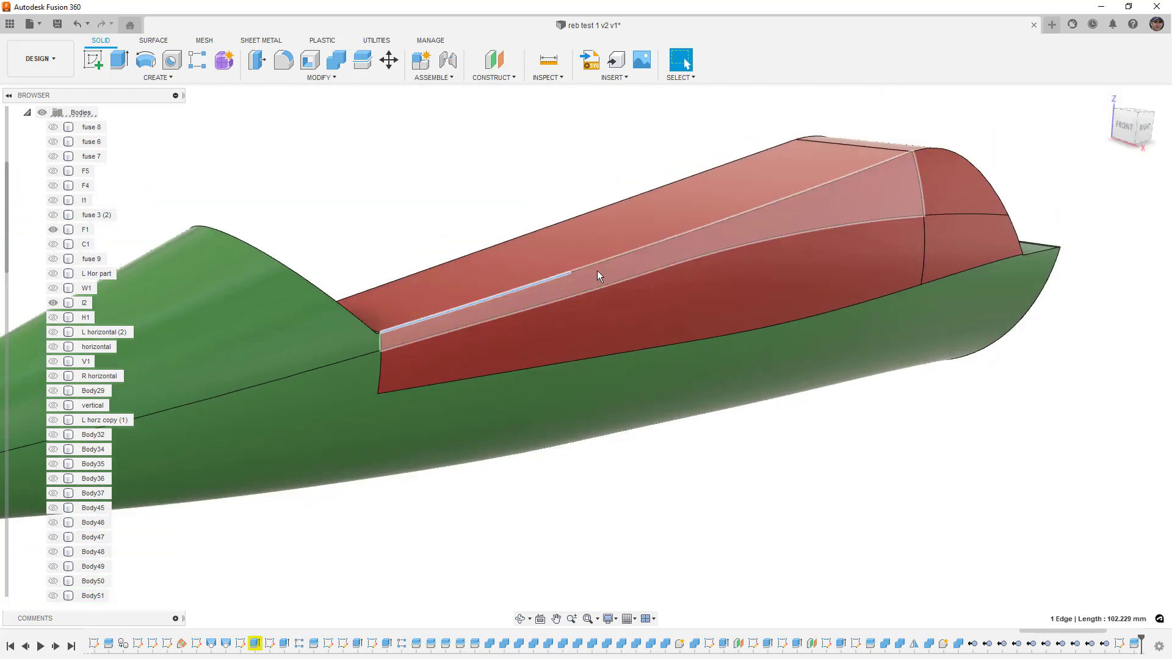
{"action": "left_click", "coordinate": [889, 160]}
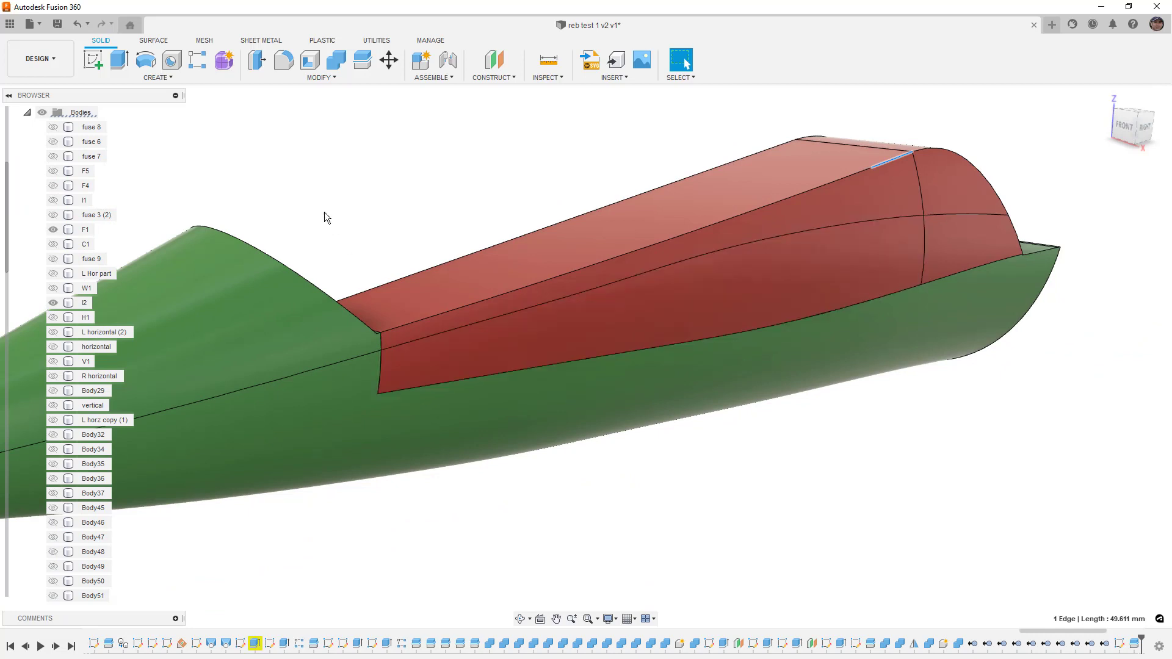
Hide fuselage body F1 and delete the two side faces of the insert's front part, leaving an open surface body.
{"action": "left_click", "coordinate": [53, 229]}
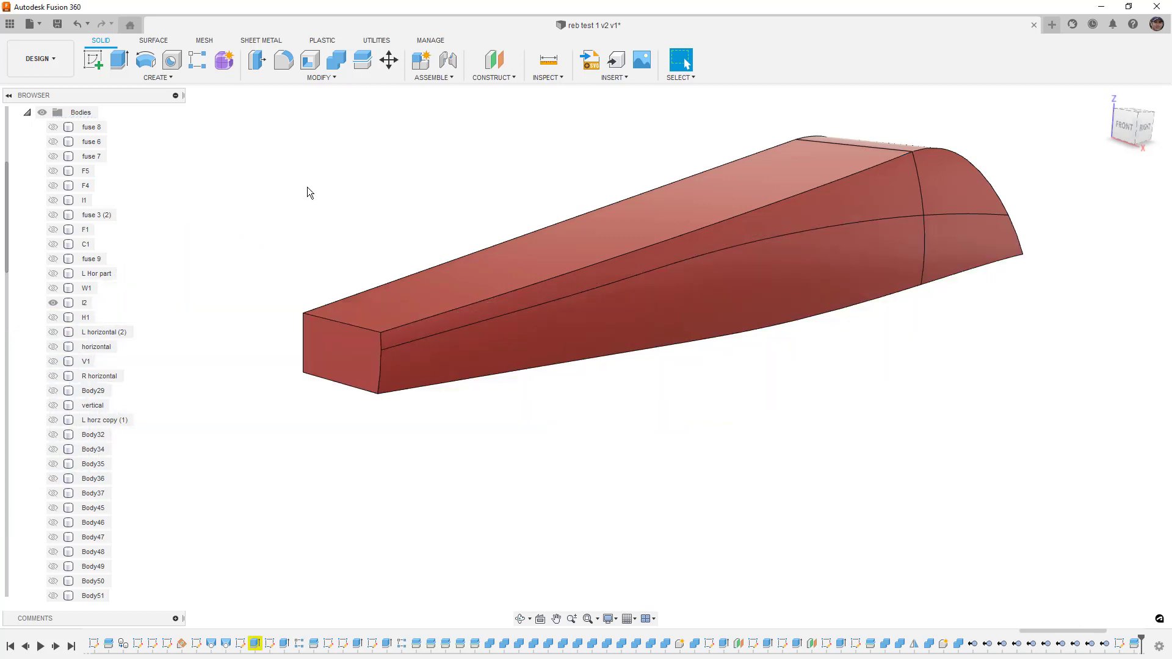
{"action": "mouse_move", "coordinate": [302, 191]}
{"action": "middle_mouse_down", "text": "shift"}
{"action": "mouse_move", "coordinate": [301, 168]}
{"action": "mouse_move", "coordinate": [297, 188]}
{"action": "middle_mouse_up", "text": "shift"}
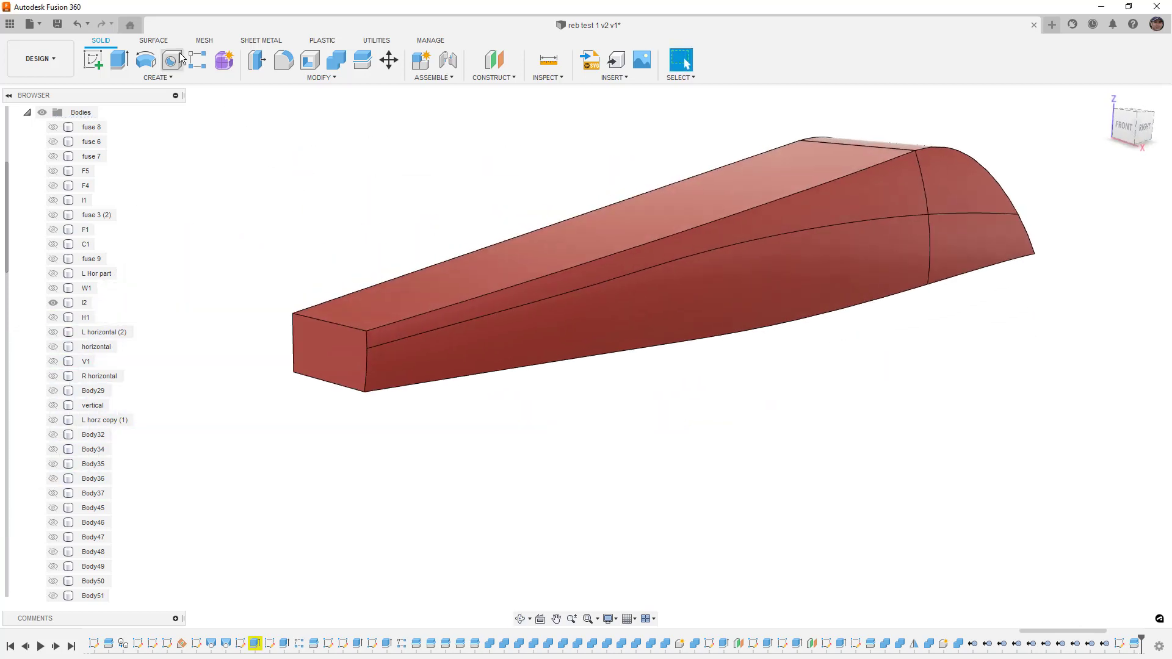
{"action": "left_click", "coordinate": [153, 40]}
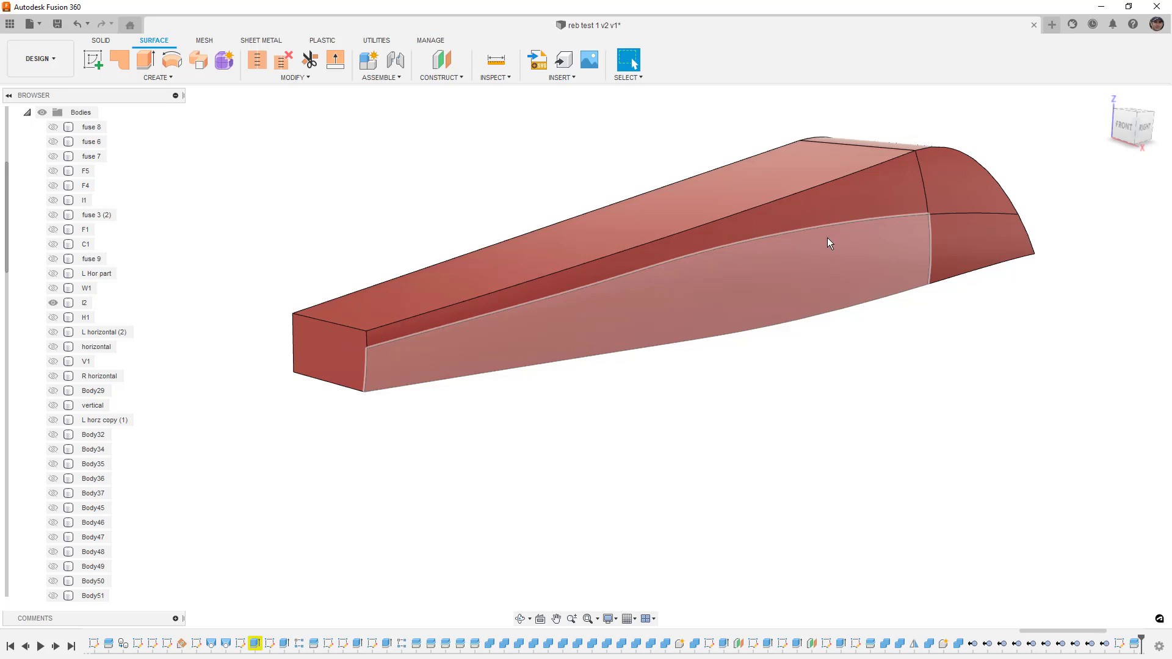
{"action": "left_click", "coordinate": [862, 243]}
{"action": "left_click", "coordinate": [865, 199]}
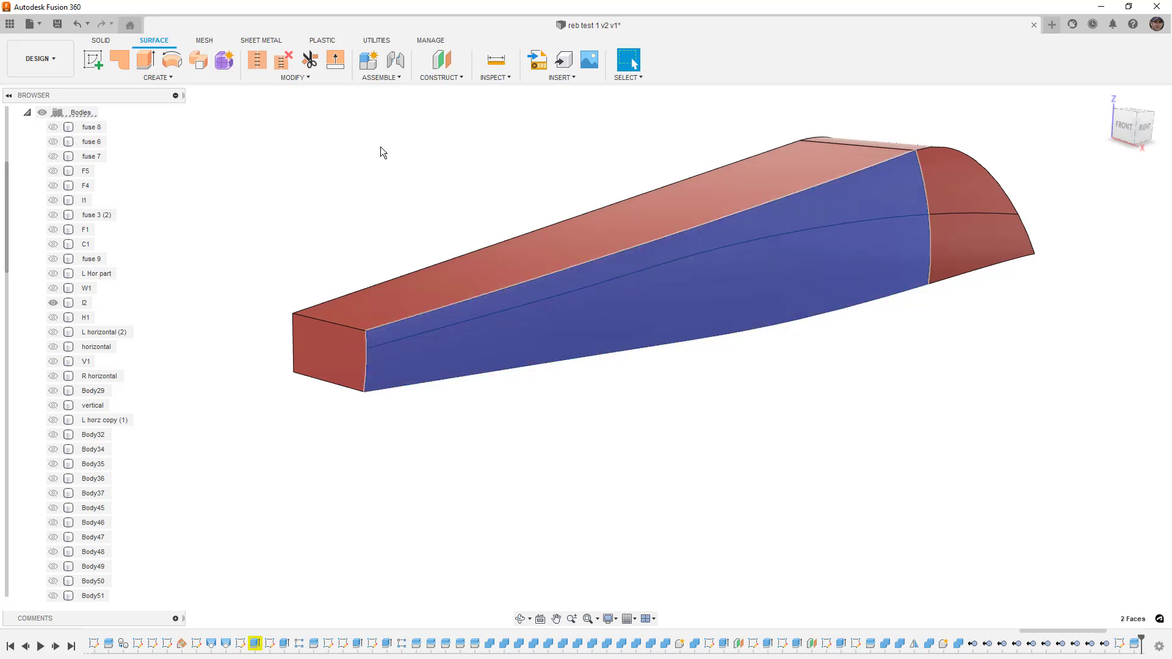
{"action": "key", "text": "Delete"}
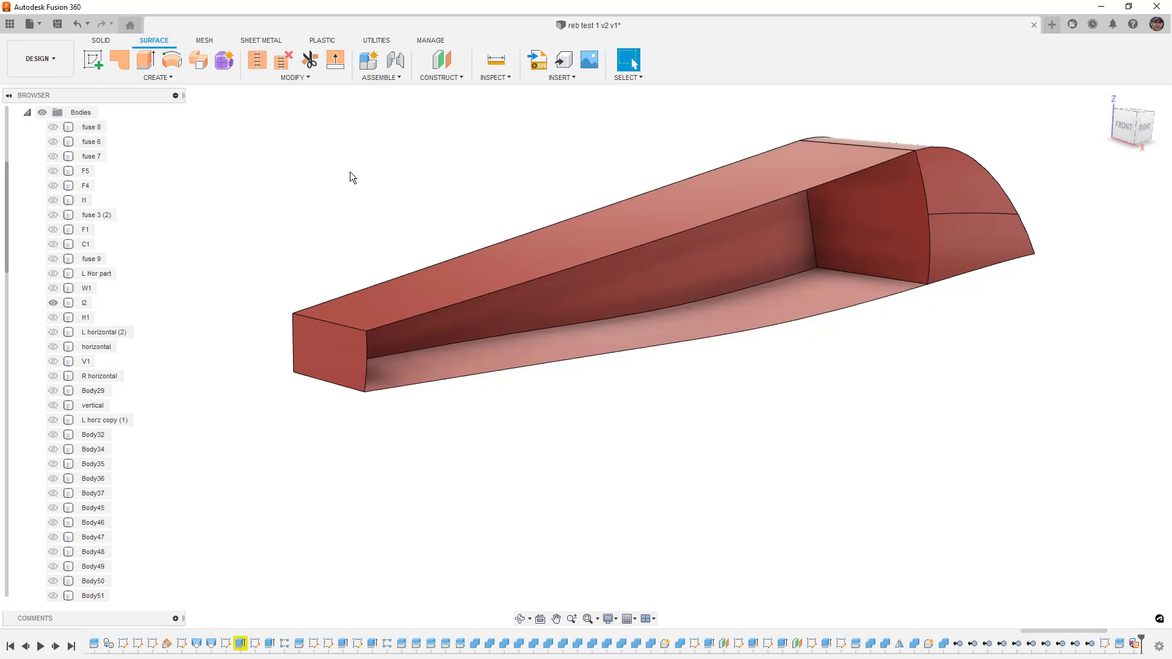
Hide the rear piece of the split insert and rename it "I2 come back to".
{"action": "left_click", "coordinate": [964, 233]}
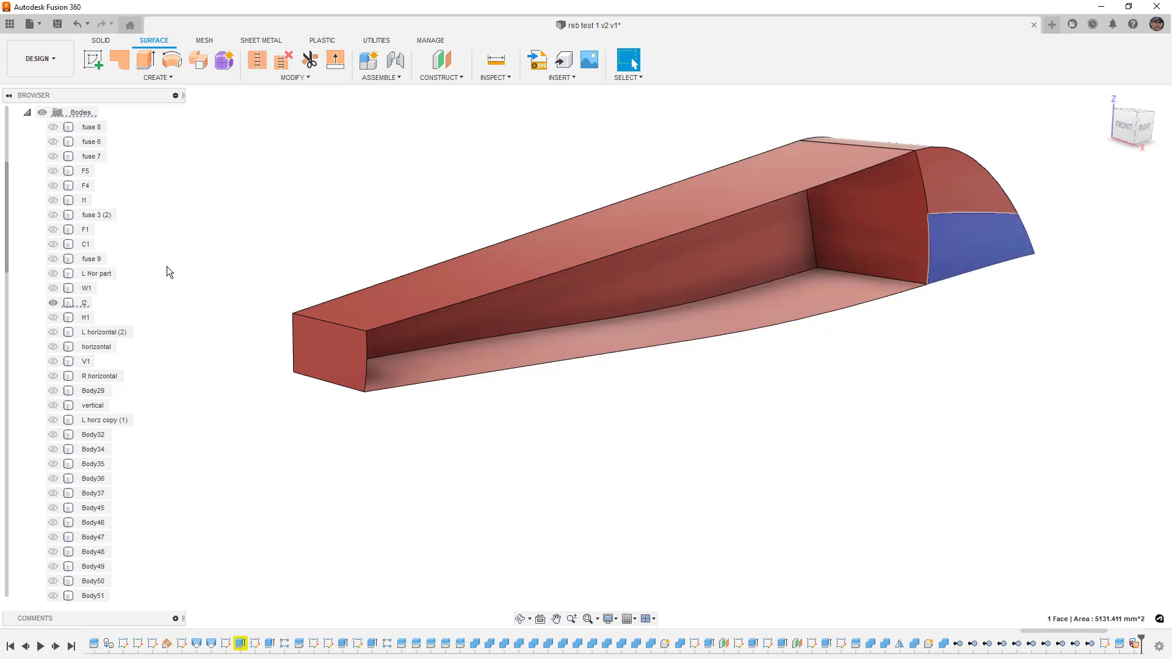
{"action": "left_click", "coordinate": [53, 304]}
{"action": "left_click", "coordinate": [86, 302]}
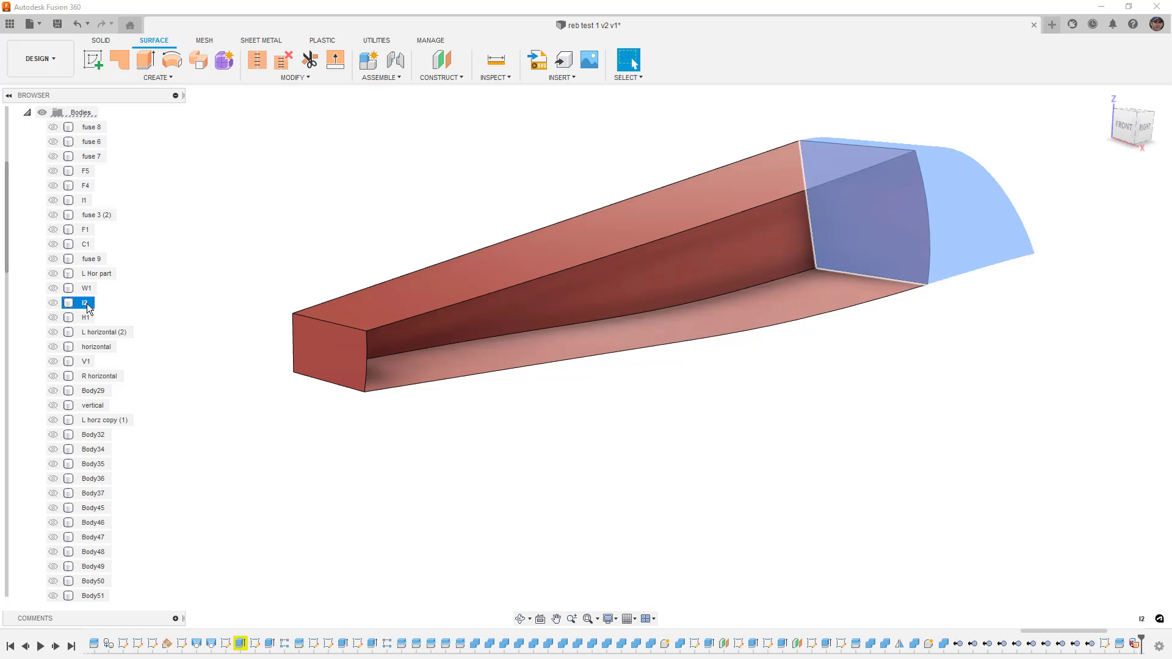
{"action": "type", "text": "intake shape"}
{"action": "key", "text": "Return"}
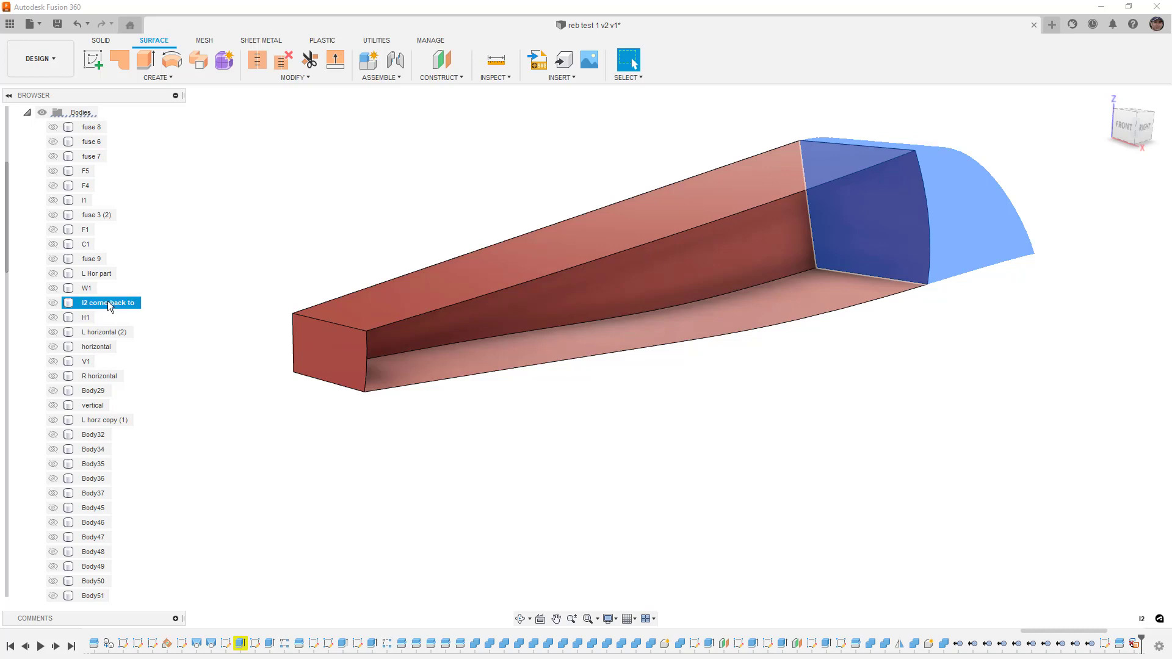
{"action": "left_click", "coordinate": [254, 223]}
{"action": "left_click", "coordinate": [570, 293]}
{"action": "scroll", "coordinate": [108, 325], "scroll_direction": "down", "scroll_amount": 10}
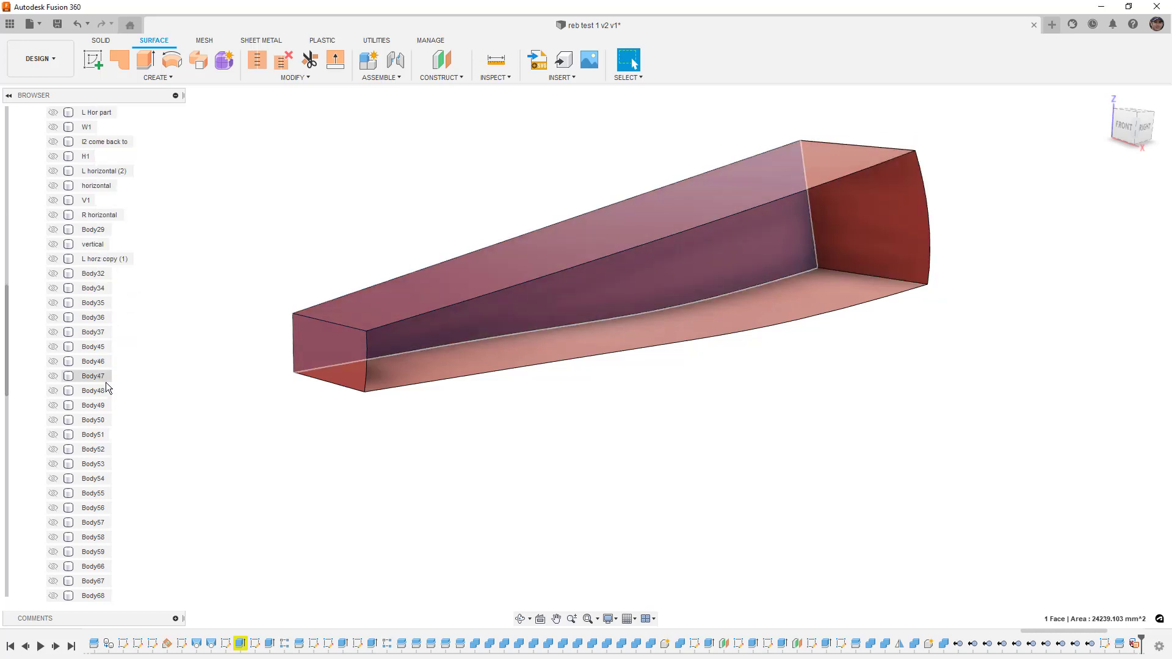
{"action": "left_click", "coordinate": [90, 538]}
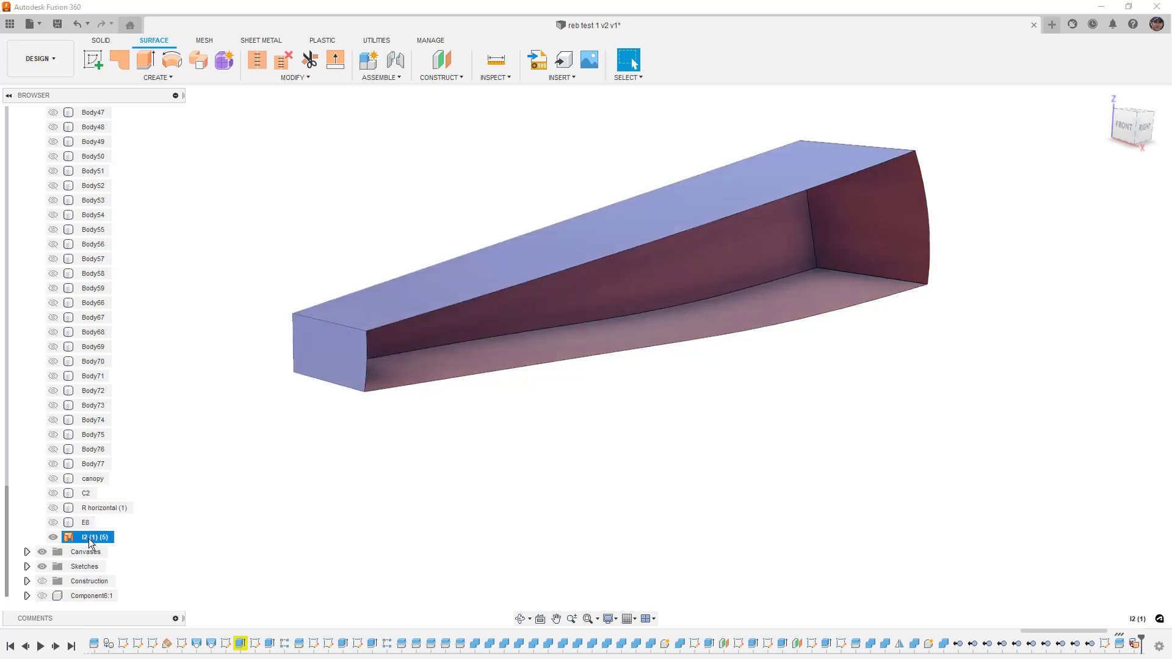
{"action": "scroll", "coordinate": [74, 366], "scroll_direction": "up", "scroll_amount": 5}
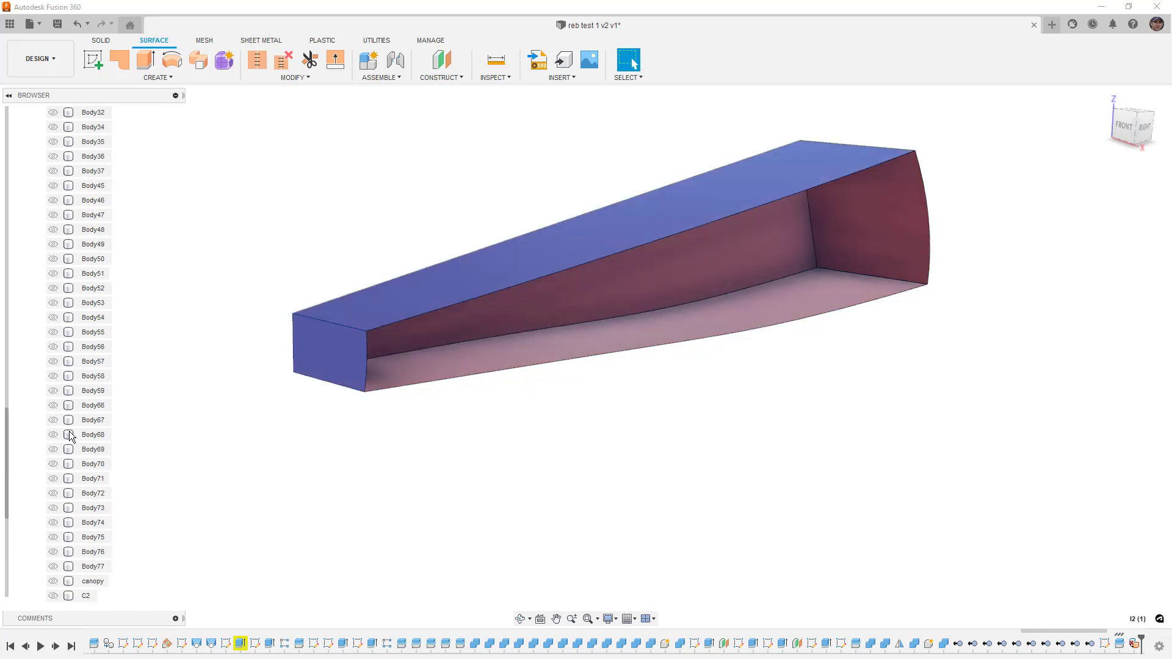
{"action": "left_click", "coordinate": [92, 186]}
{"action": "scroll", "coordinate": [97, 489], "scroll_direction": "down", "scroll_amount": 3}
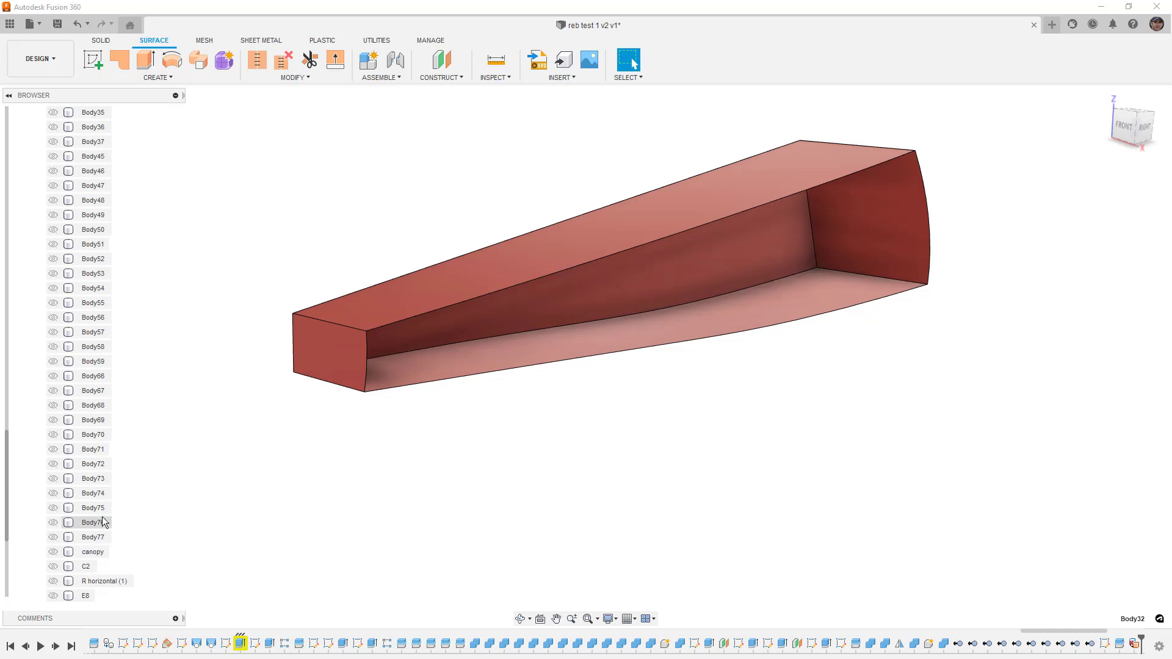
{"action": "left_click", "coordinate": [93, 537], "text": "shift"}
{"action": "right_click", "coordinate": [93, 536]}
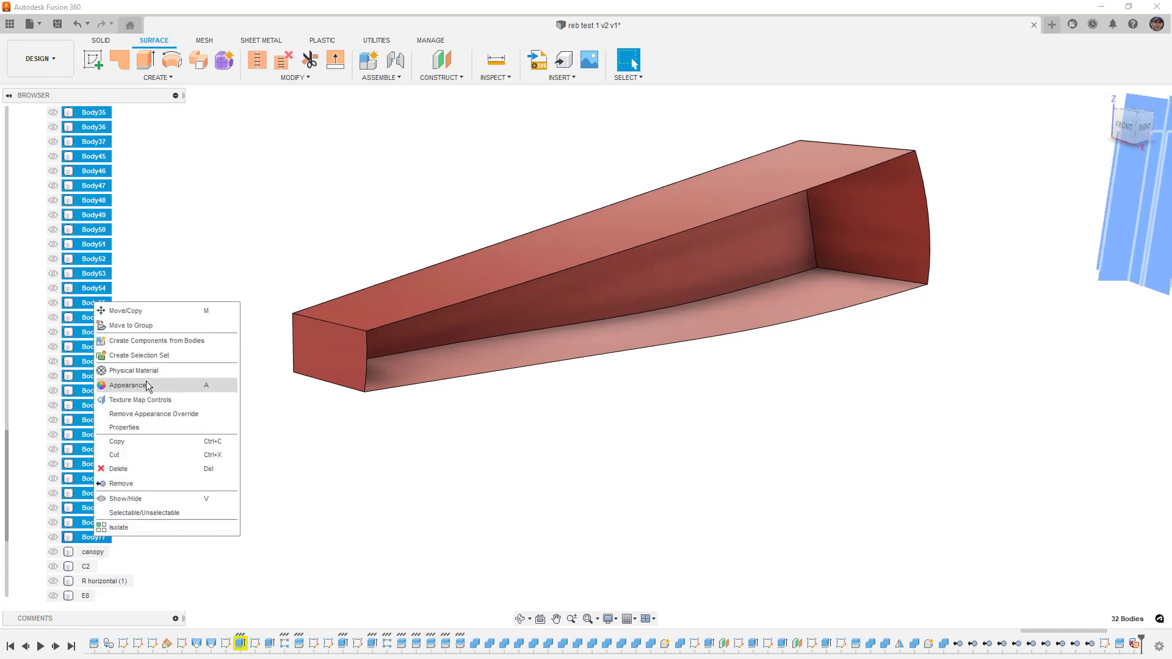
{"action": "left_click", "coordinate": [163, 259]}
{"action": "scroll", "coordinate": [101, 234], "scroll_direction": "up", "scroll_amount": 3}
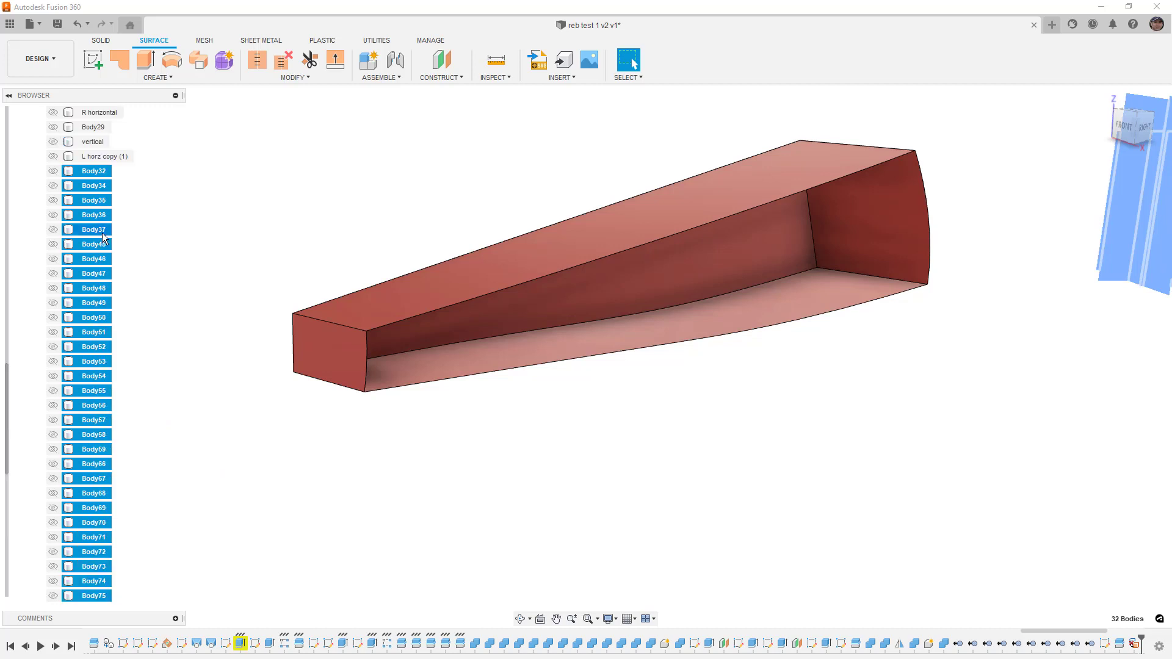
{"action": "scroll", "coordinate": [101, 233], "scroll_direction": "up", "scroll_amount": 10}
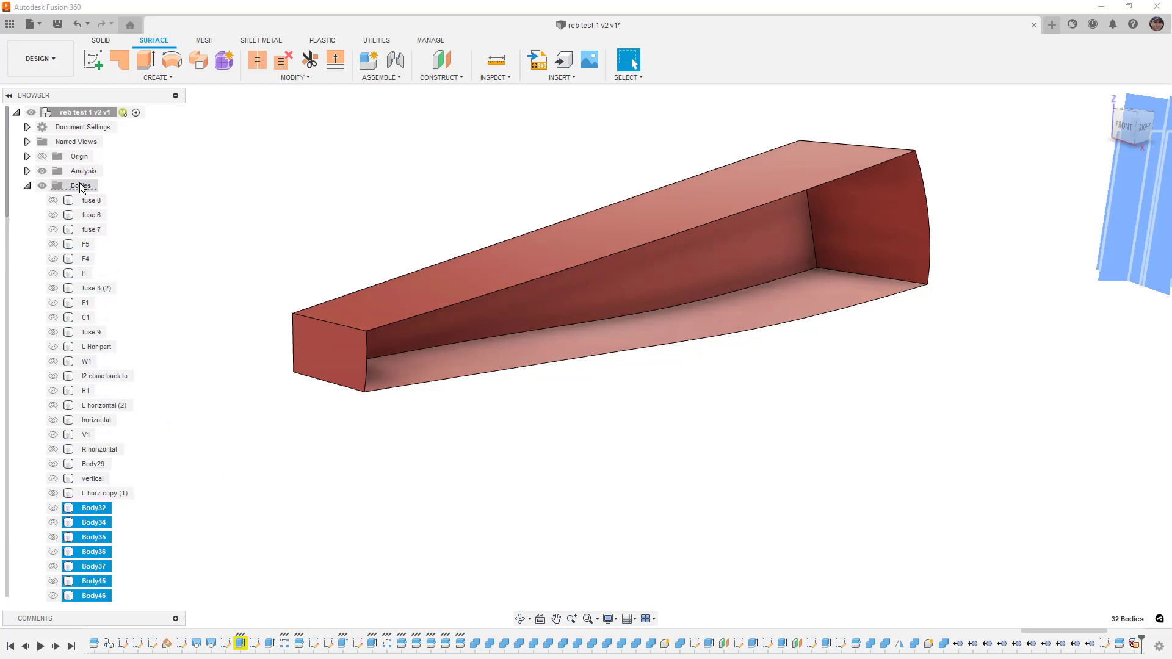
Create a new group named "Bodies" inside the design's body folder.
{"action": "right_click", "coordinate": [81, 187]}
{"action": "left_click", "coordinate": [98, 212]}
{"action": "double_click", "coordinate": [97, 200]}
{"action": "type", "text": "Bo"}
{"action": "key", "text": "Return"}
Move all the unnamed bodies from Body32 through Body77 into the new "Bodies" group.
{"action": "scroll", "coordinate": [112, 330], "scroll_direction": "down", "scroll_amount": 5}
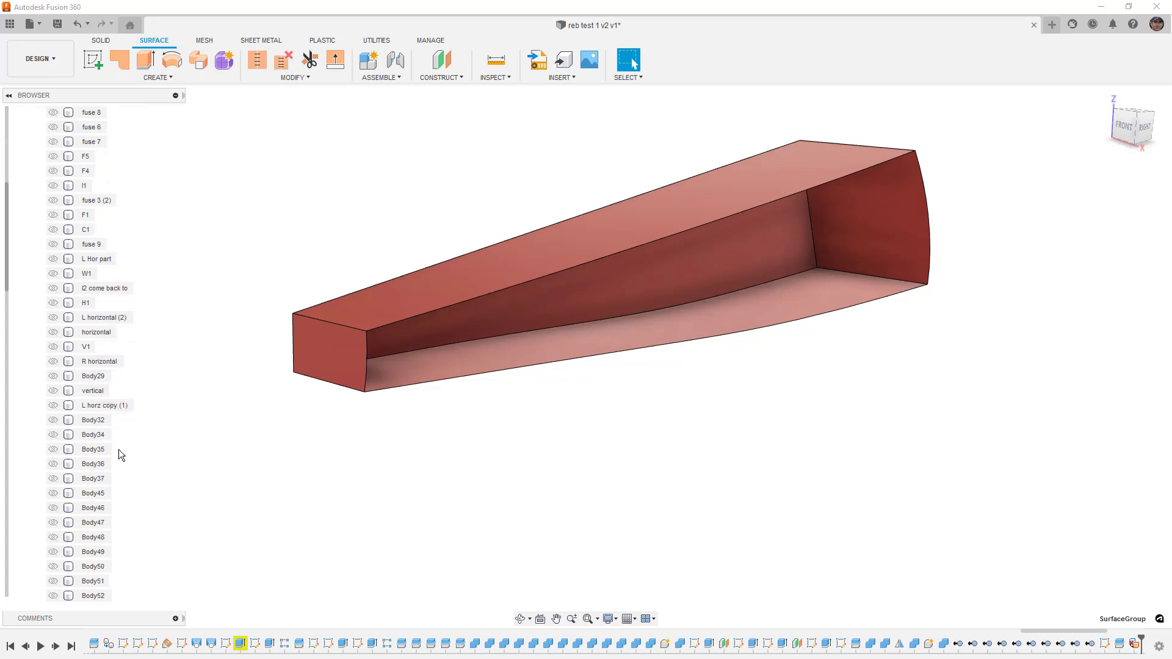
{"action": "left_click", "coordinate": [100, 422]}
{"action": "scroll", "coordinate": [96, 467], "scroll_direction": "down", "scroll_amount": 10}
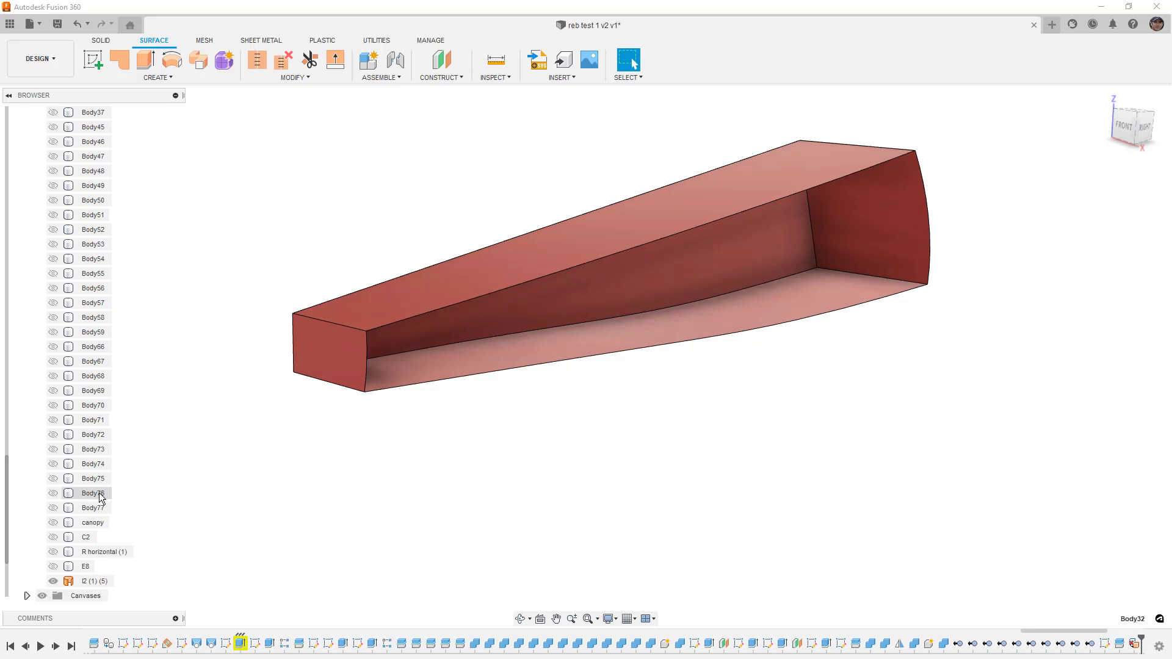
{"action": "left_click", "coordinate": [96, 466], "text": "shift"}
{"action": "right_click", "coordinate": [97, 467]}
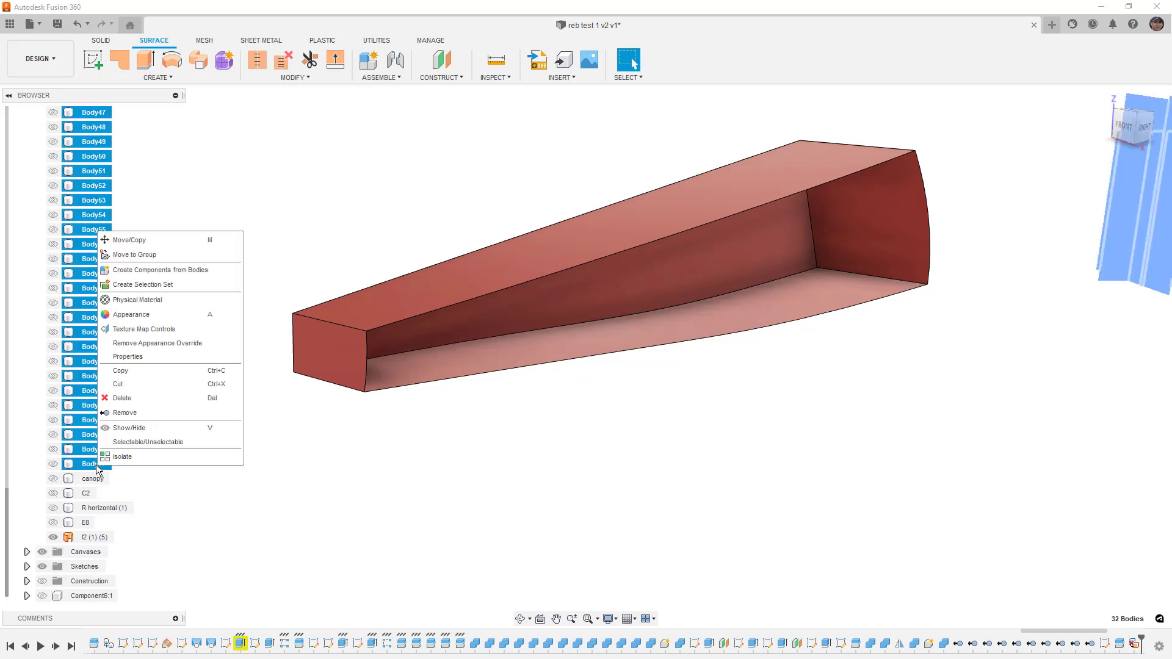
{"action": "left_click", "coordinate": [138, 255]}
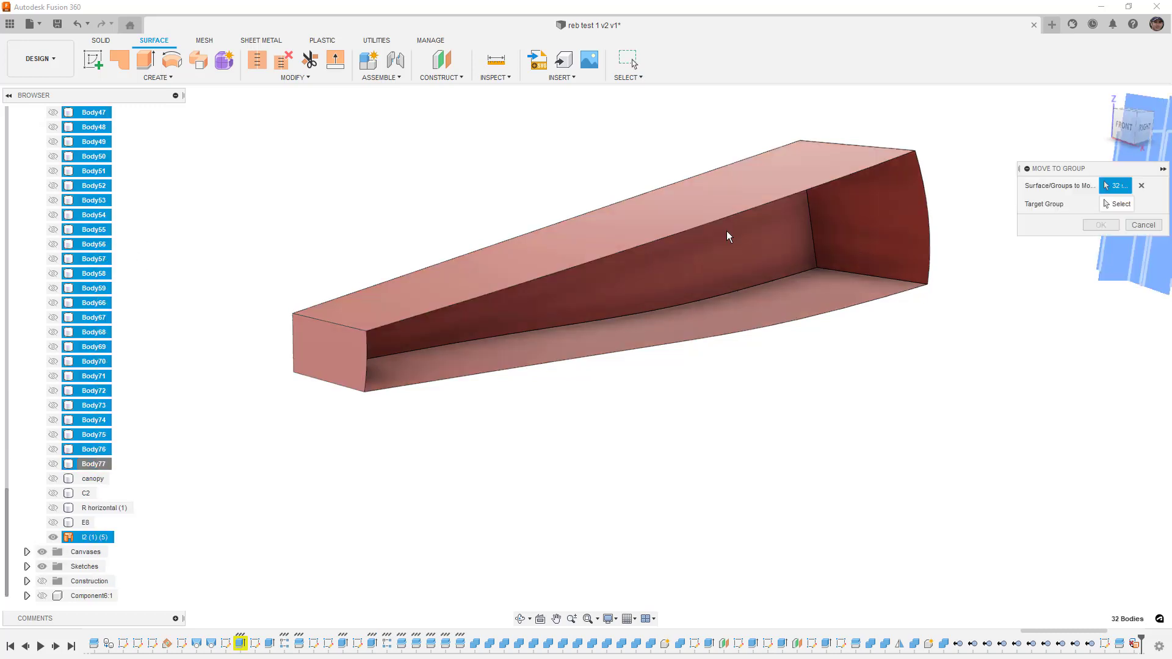
{"action": "scroll", "coordinate": [80, 191], "scroll_direction": "up", "scroll_amount": 8}
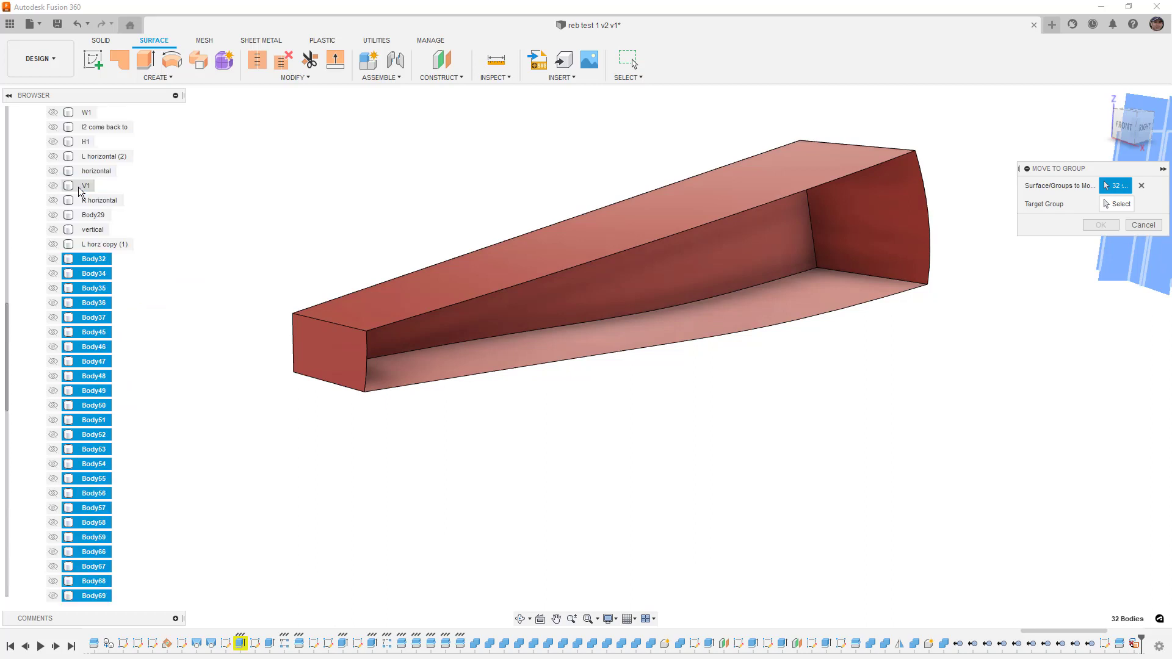
{"action": "scroll", "coordinate": [80, 193], "scroll_direction": "up", "scroll_amount": 4}
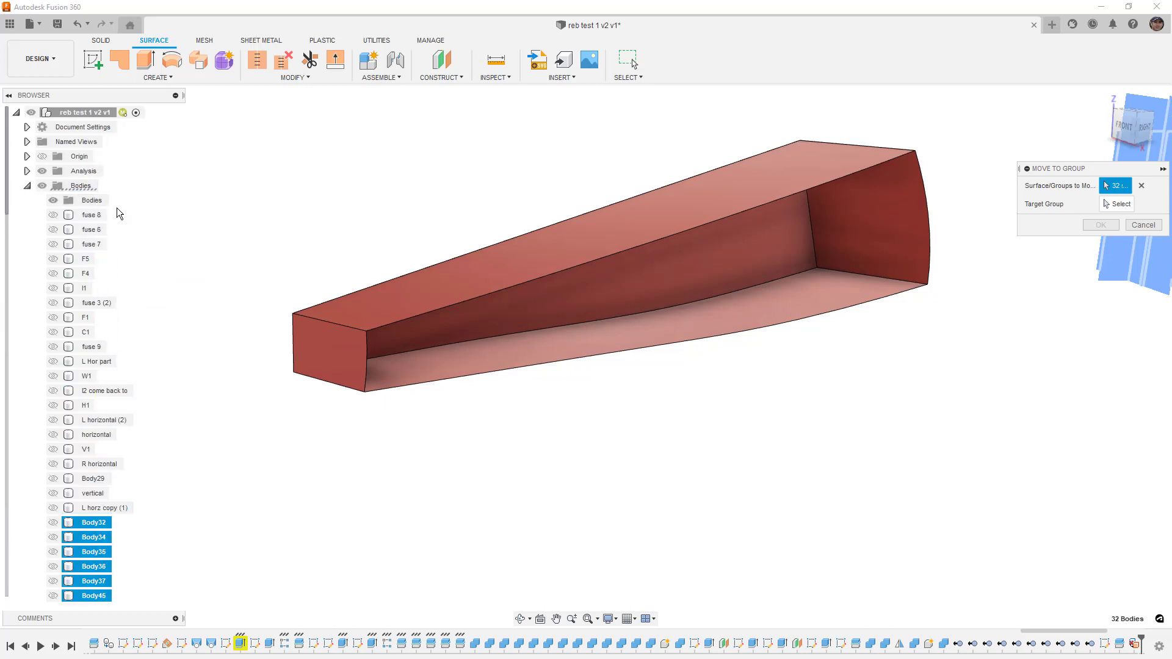
{"action": "left_click", "coordinate": [1107, 208]}
{"action": "left_click", "coordinate": [93, 201]}
{"action": "left_click", "coordinate": [1101, 225]}
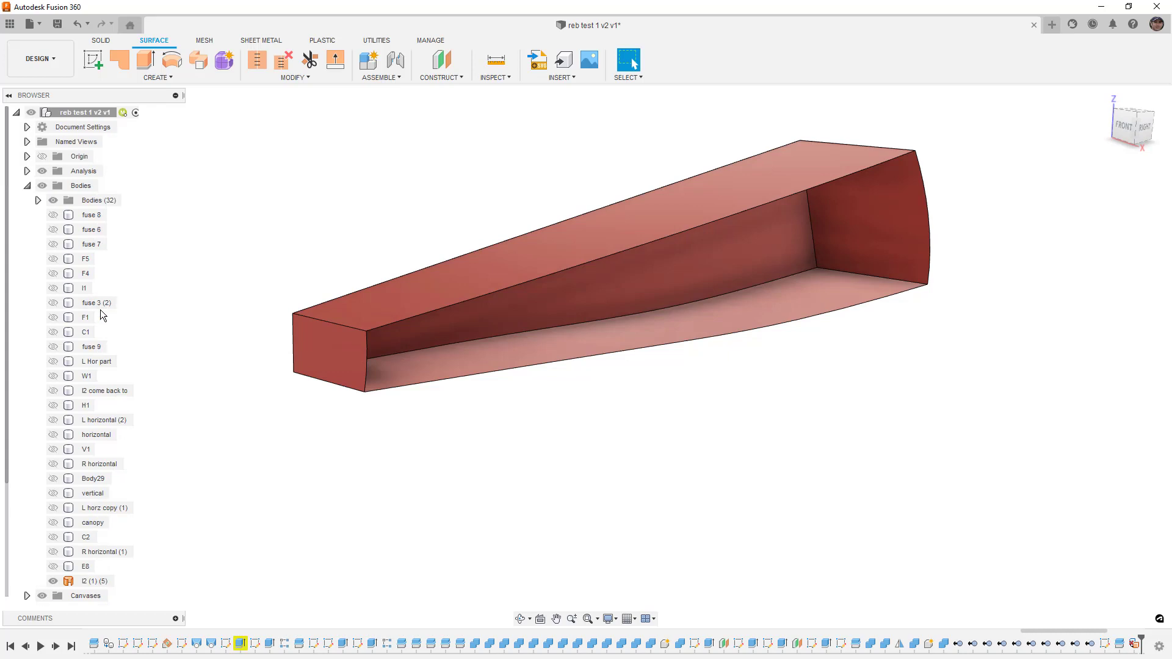
Inspect the open insert's lower face and show fuselage body F1 around it.
{"action": "left_click", "coordinate": [90, 199]}
{"action": "left_click", "coordinate": [187, 235]}
{"action": "left_click", "coordinate": [432, 330]}
{"action": "middle_click_drag", "start_coordinate": [474, 309], "coordinate": [529, 335], "text": "shift"}
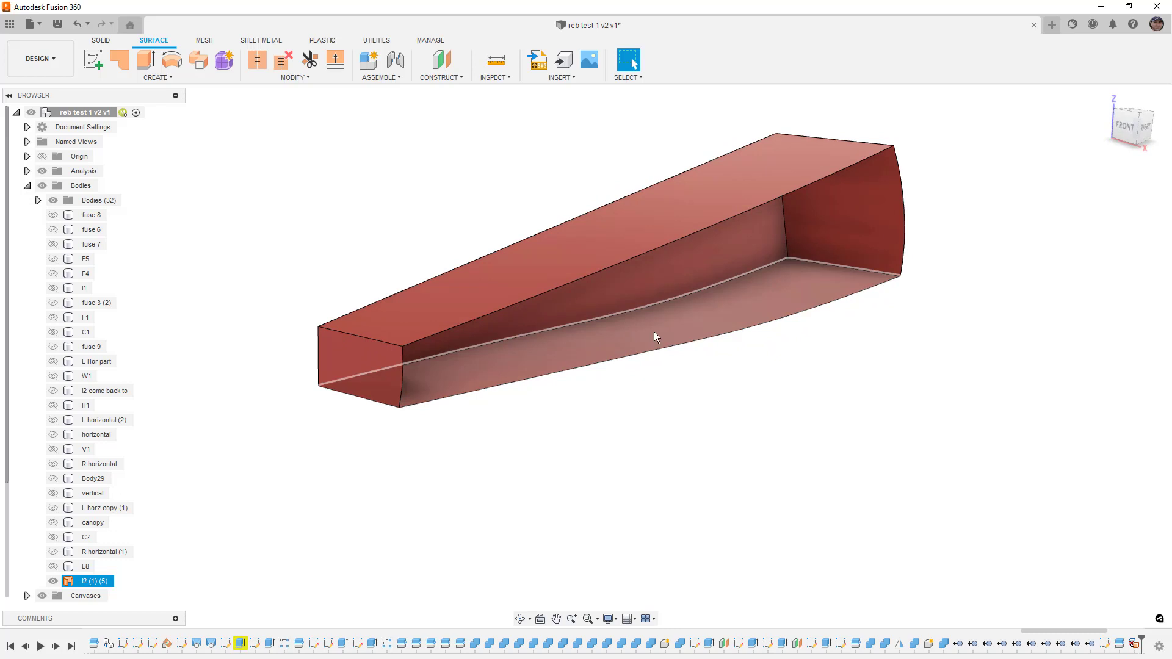
{"action": "left_click", "coordinate": [751, 322]}
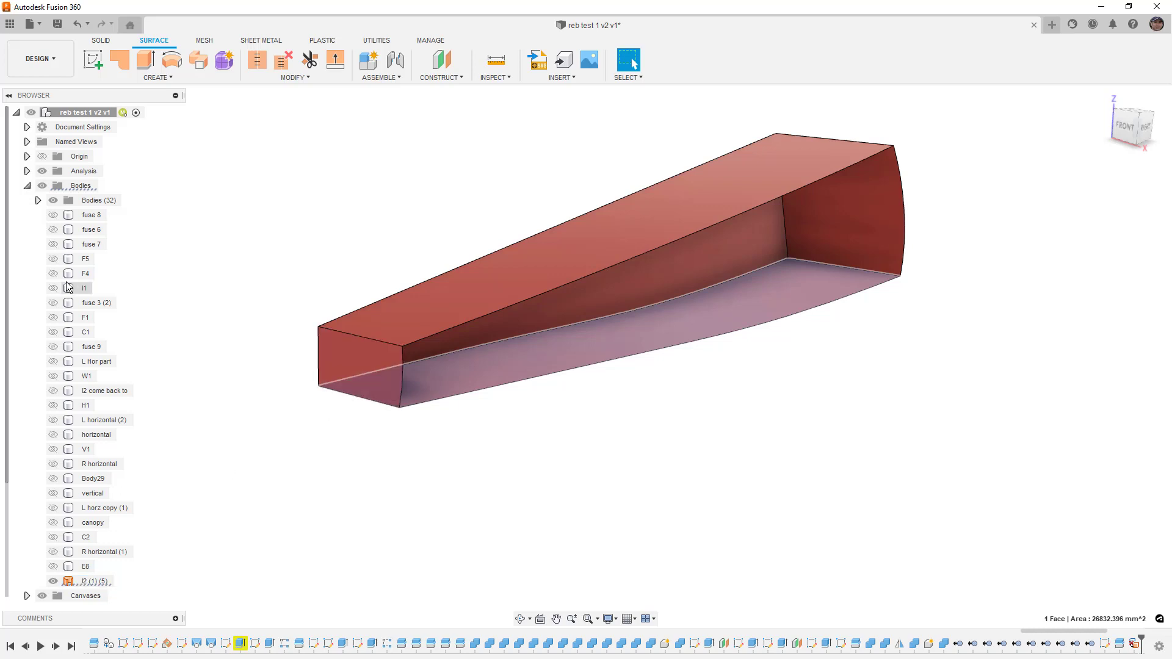
{"action": "left_click", "coordinate": [53, 317]}
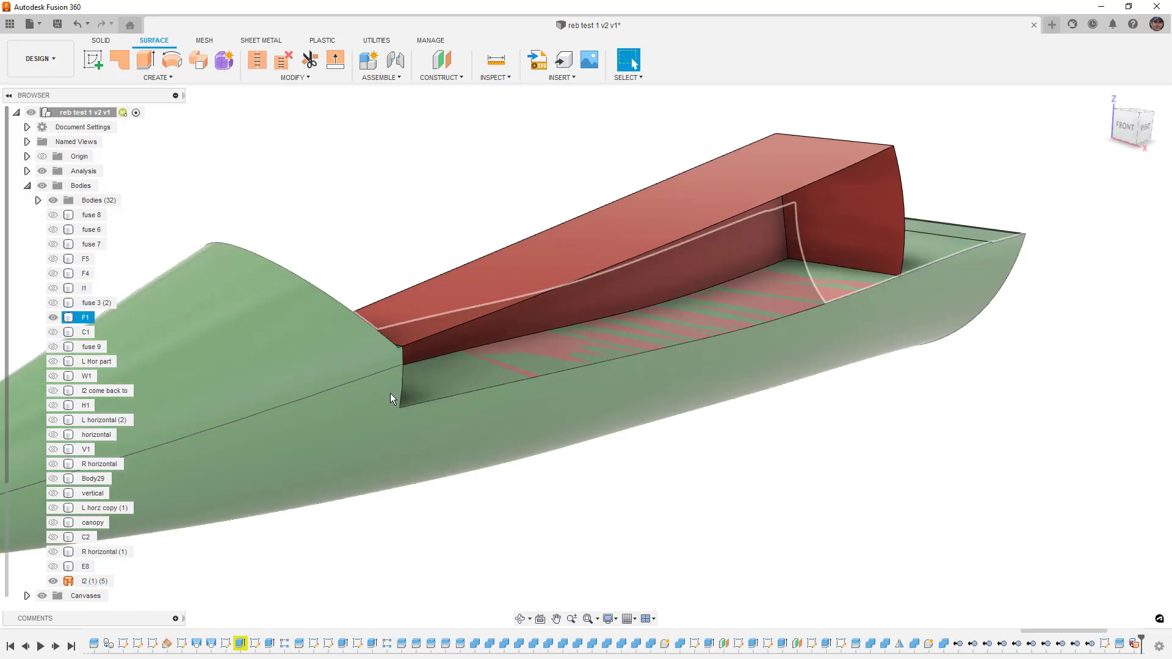
{"action": "left_click", "coordinate": [275, 181]}
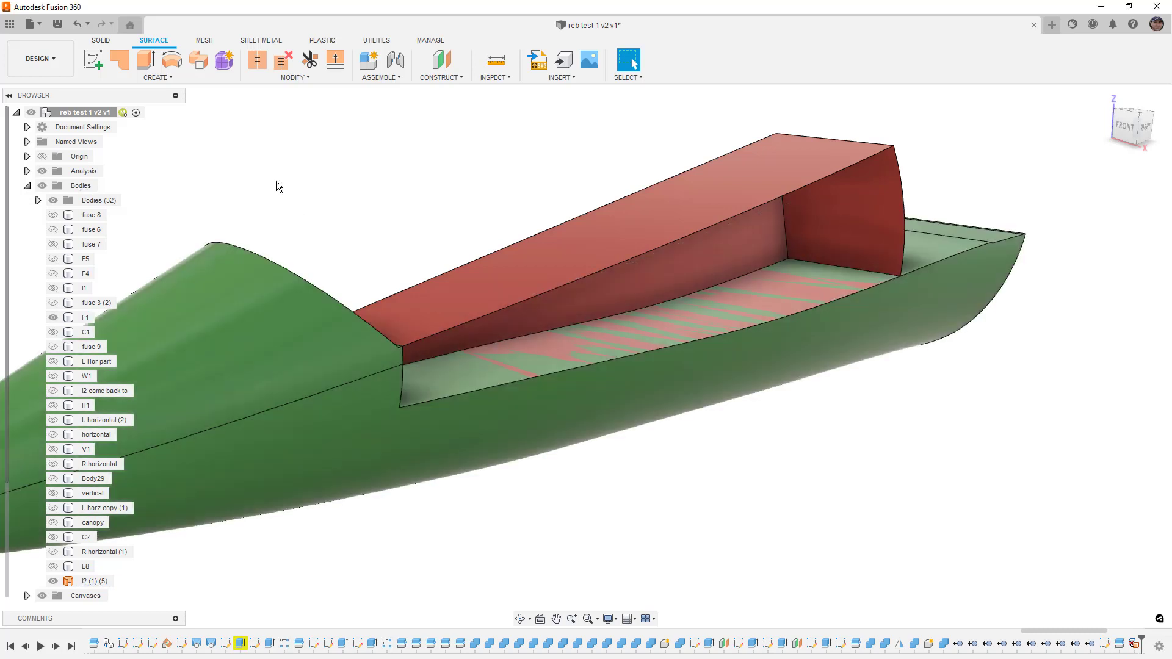
Offset the fuselage's upper and lower outer side faces by 0 mm as a new surface body, with chain selection off.
{"action": "left_click", "coordinate": [206, 80]}
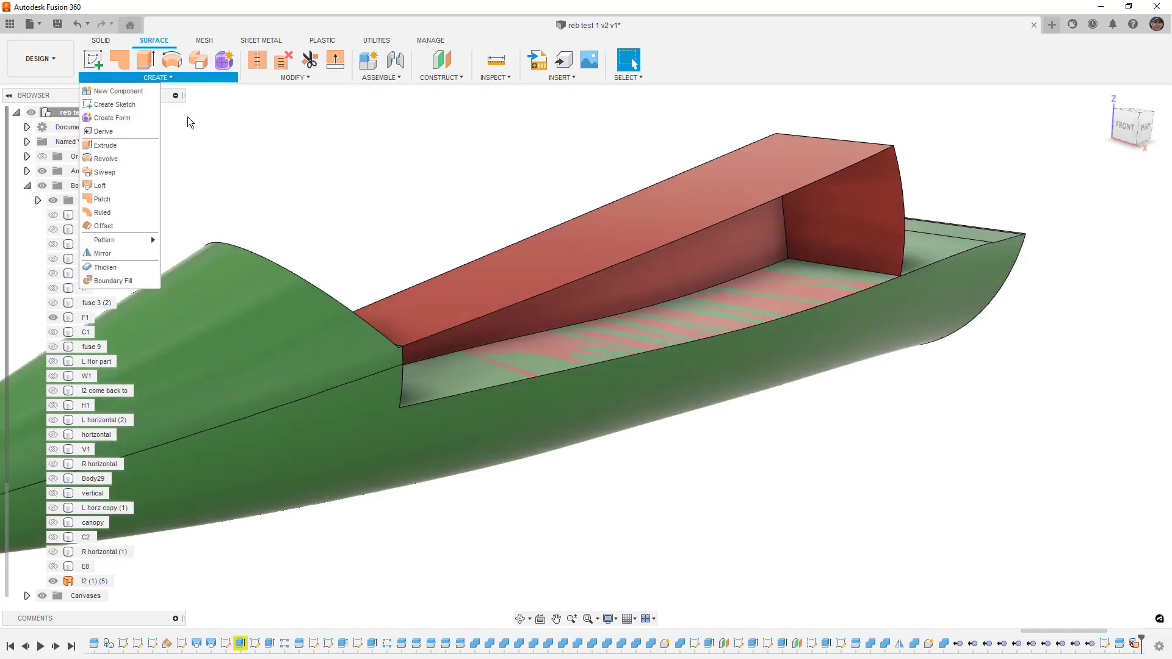
{"action": "left_click", "coordinate": [122, 226]}
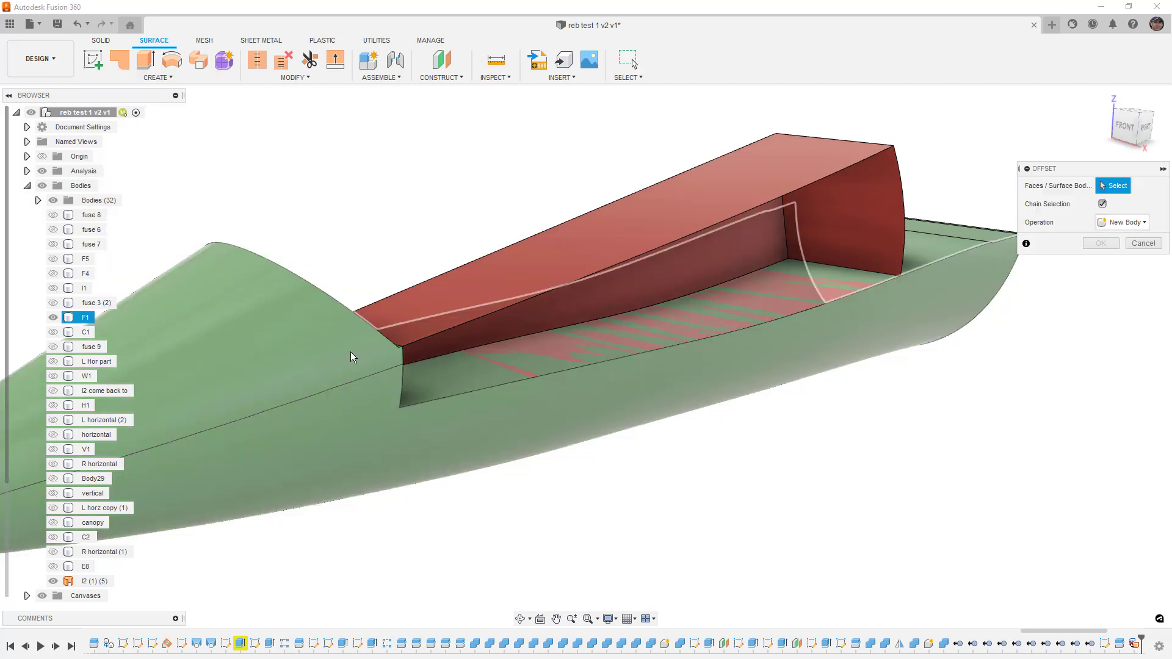
{"action": "left_click", "coordinate": [1103, 204]}
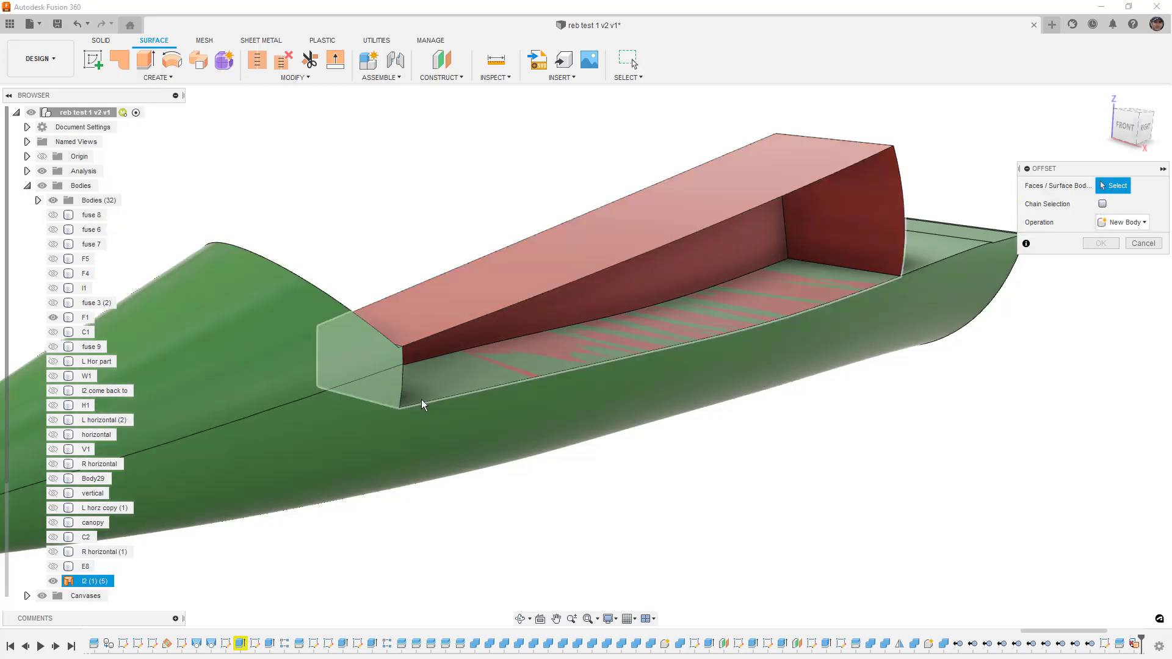
{"action": "left_click", "coordinate": [362, 441]}
{"action": "left_click", "coordinate": [317, 359]}
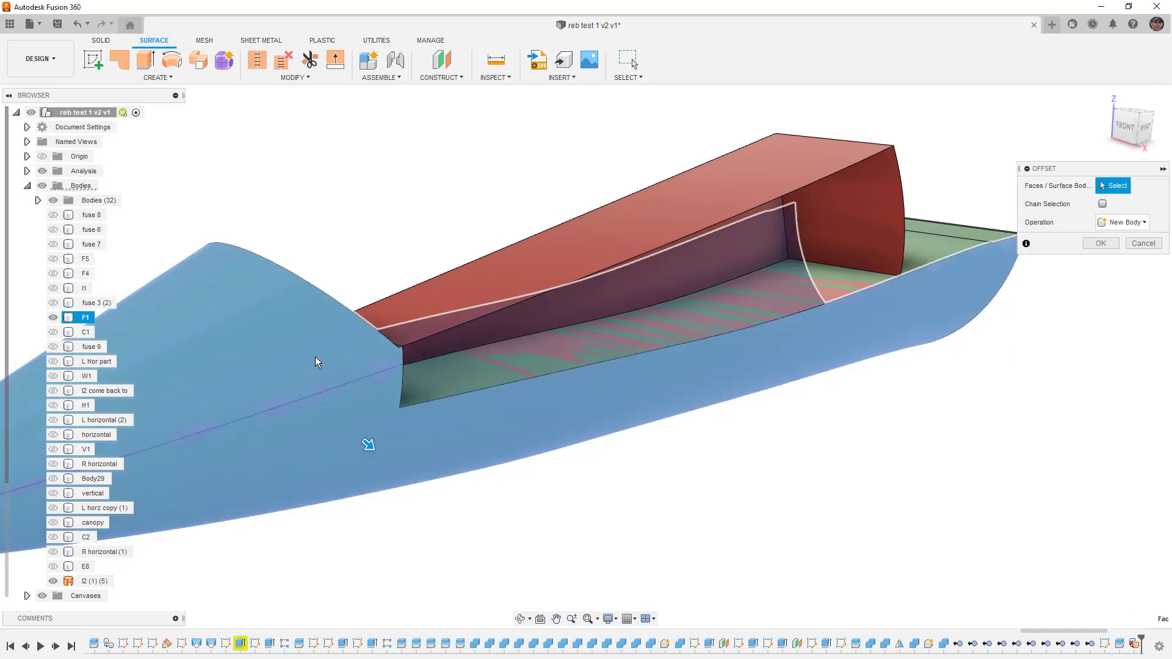
{"action": "left_click", "coordinate": [316, 363]}
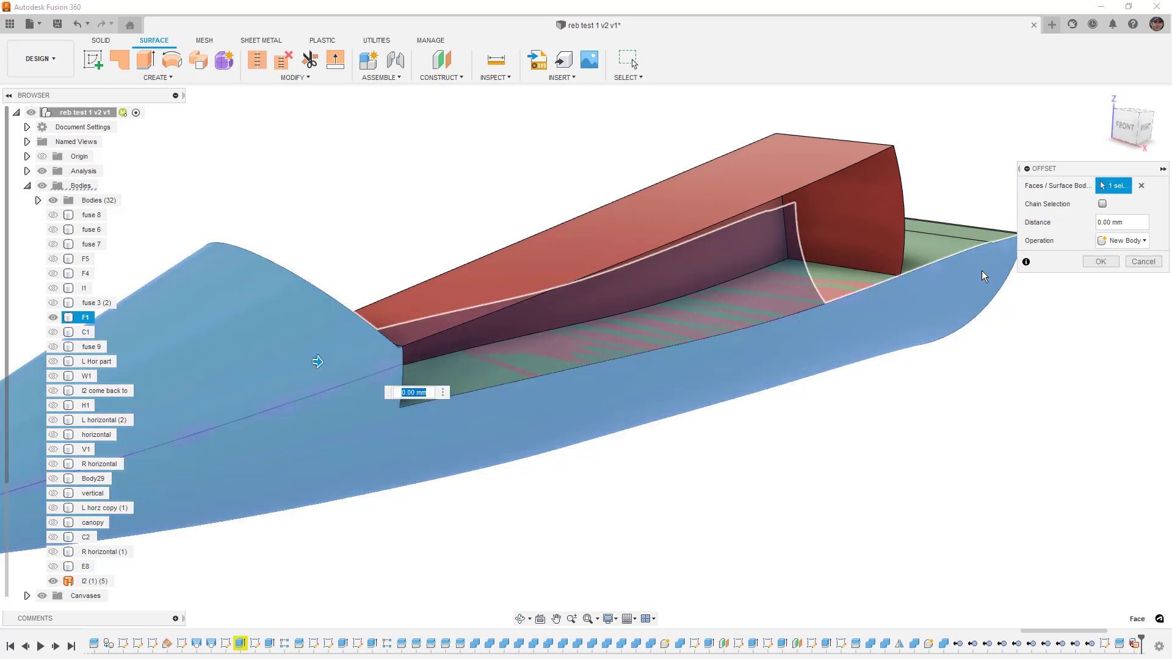
{"action": "left_click", "coordinate": [1101, 261]}
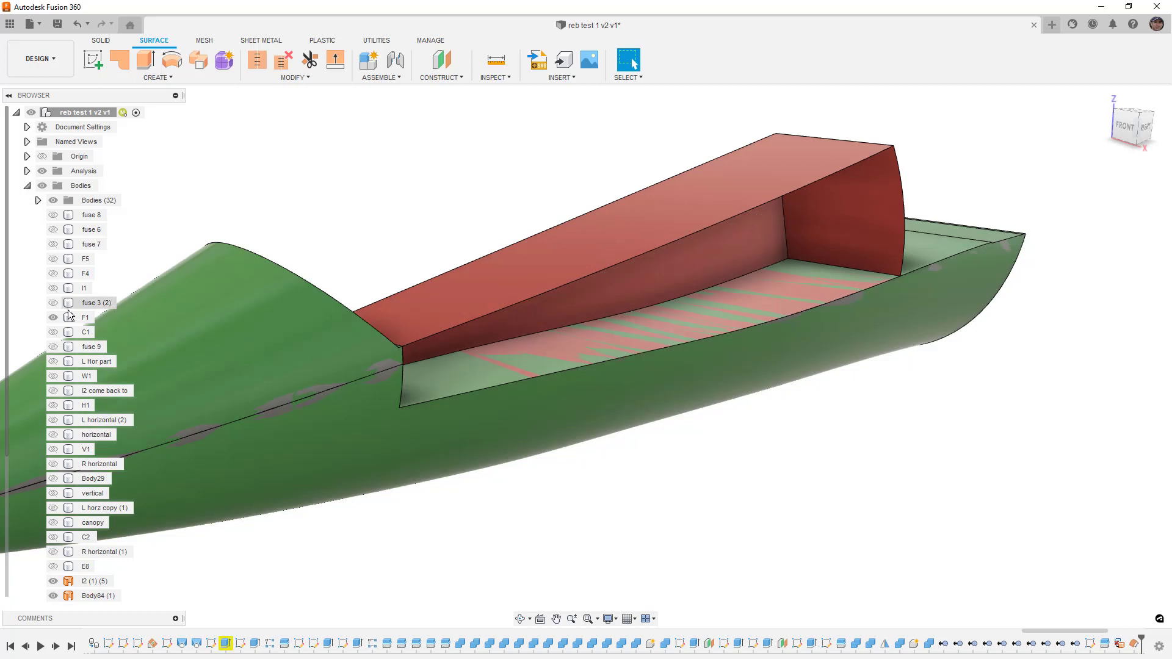
Hide fuselage body F1 and check the insert's small front end face against the offset surface.
{"action": "left_click", "coordinate": [52, 319]}
{"action": "scroll", "coordinate": [111, 420], "scroll_direction": "down", "scroll_amount": 3}
{"action": "middle_click_drag", "start_coordinate": [436, 358], "coordinate": [288, 371], "text": "shift"}
{"action": "left_click", "coordinate": [261, 382]}
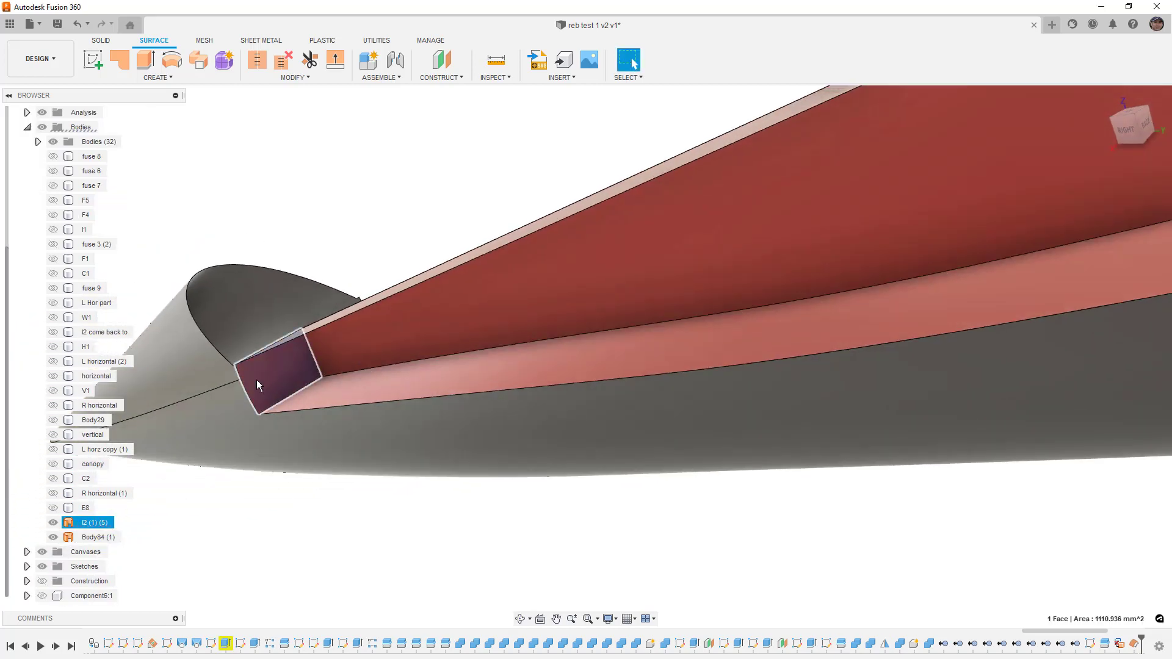
Examine the offset surface's seam edge where it meets the front end of the insert.
{"action": "scroll", "coordinate": [262, 378], "scroll_direction": "up", "scroll_amount": 3}
{"action": "scroll", "coordinate": [309, 399], "scroll_direction": "down", "scroll_amount": 5}
{"action": "middle_click_drag", "start_coordinate": [308, 398], "coordinate": [363, 385], "text": "shift"}
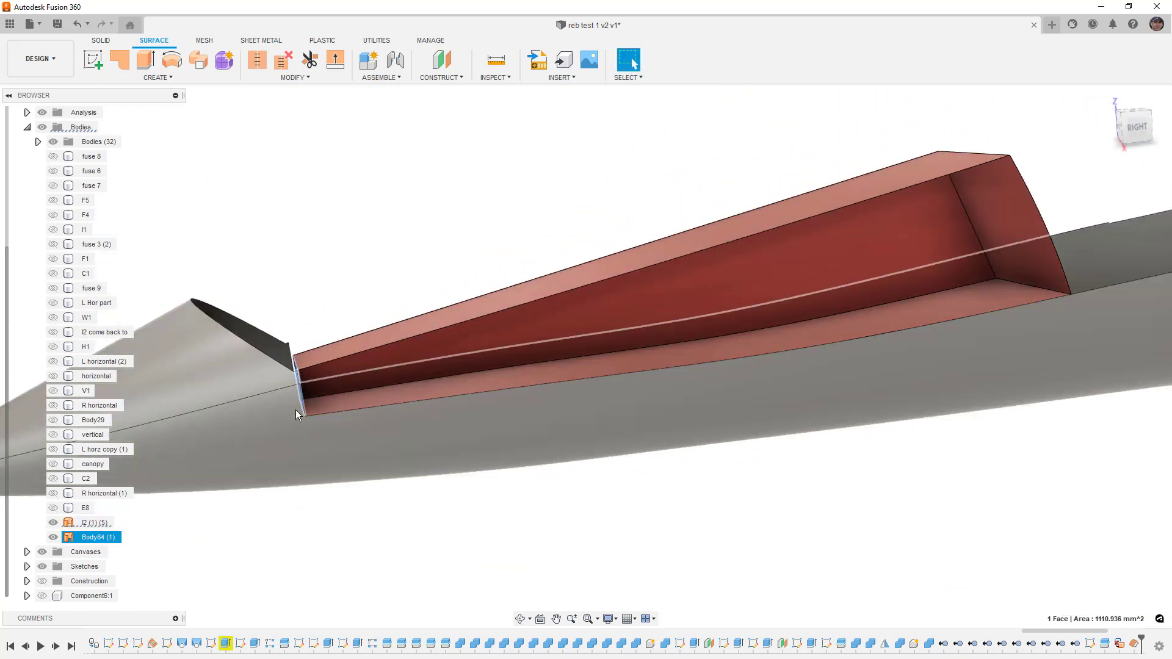
{"action": "left_click", "coordinate": [321, 295]}
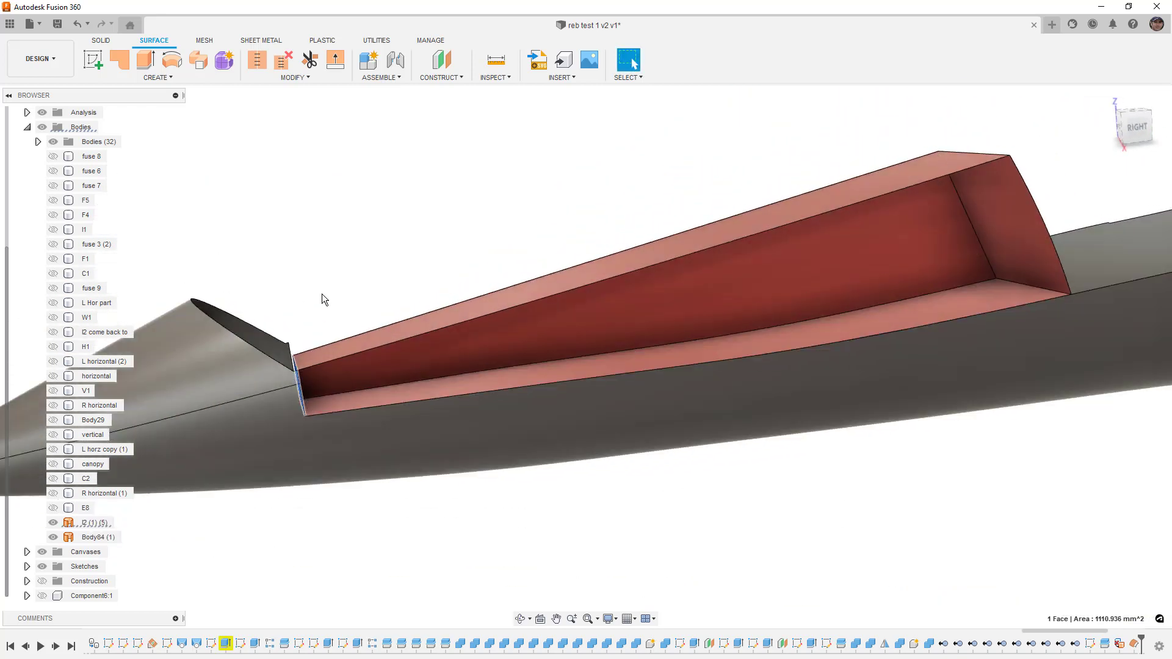
{"action": "middle_click_drag", "start_coordinate": [321, 294], "coordinate": [333, 338], "text": "shift"}
{"action": "left_click", "coordinate": [331, 345]}
{"action": "scroll", "coordinate": [308, 380], "scroll_direction": "up", "scroll_amount": 1}
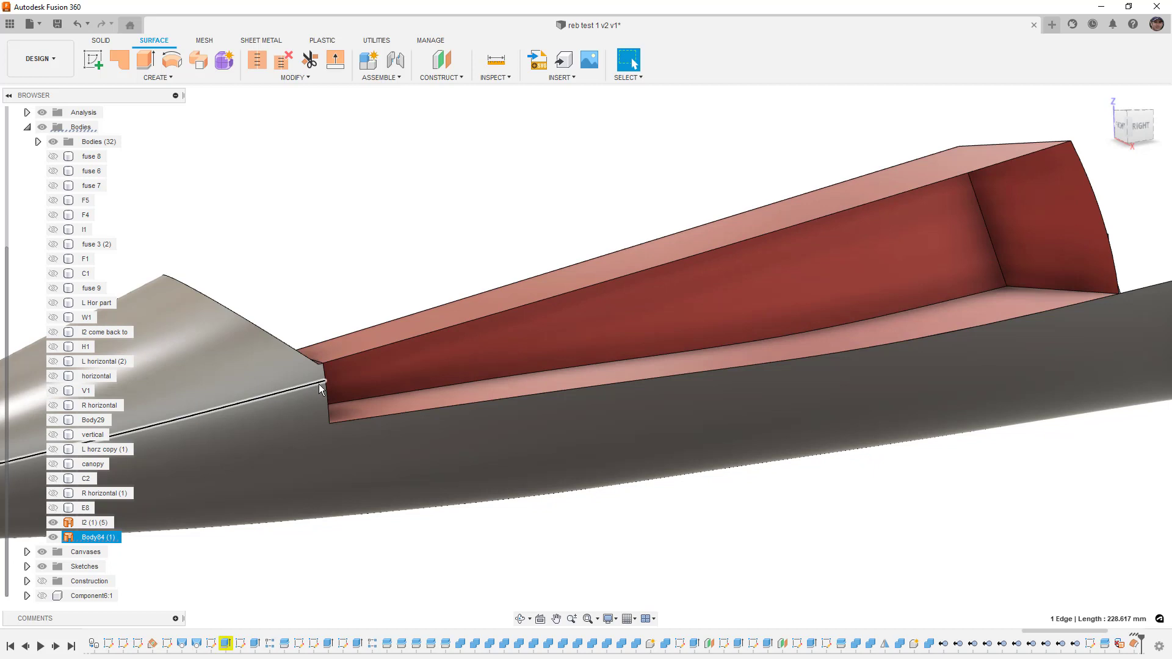
{"action": "left_click", "coordinate": [319, 384]}
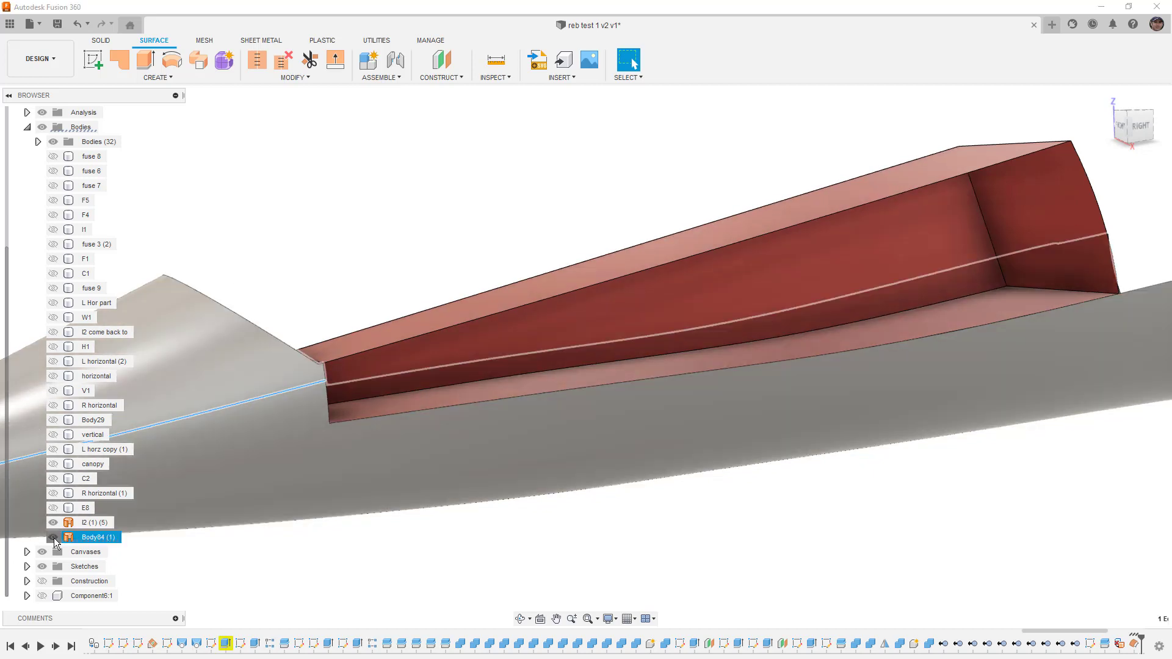
Hide the offset surface body and create a new form with only the open insert shown.
{"action": "left_click", "coordinate": [54, 537]}
{"action": "middle_click_drag", "start_coordinate": [245, 289], "coordinate": [291, 298], "text": "shift"}
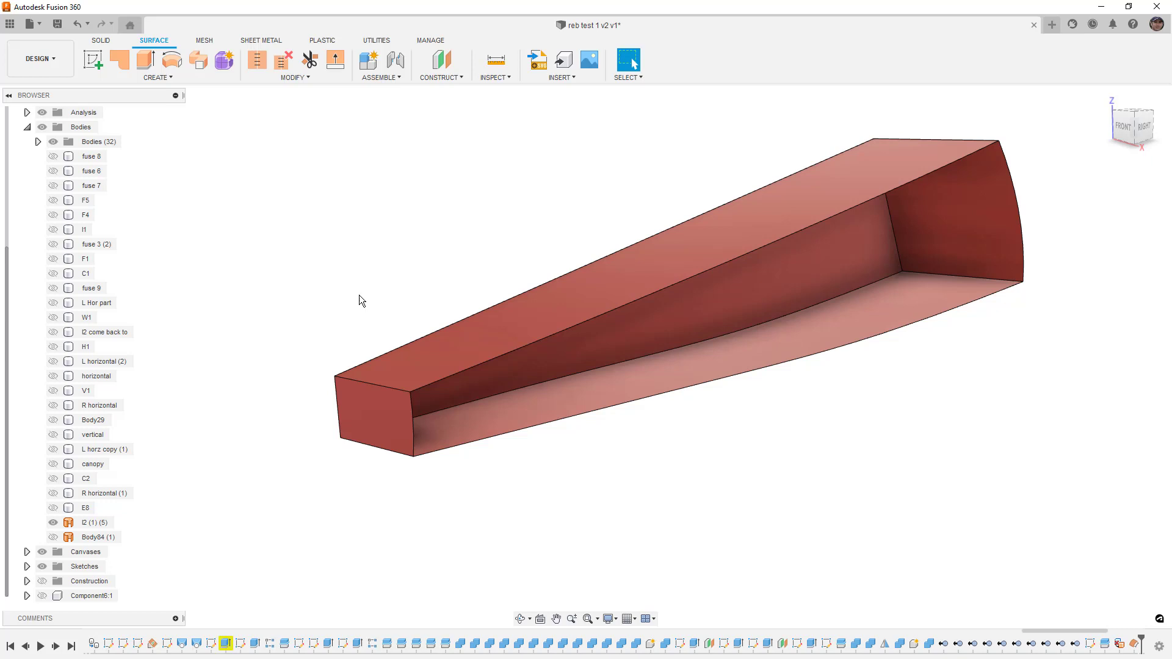
{"action": "left_click", "coordinate": [406, 380]}
{"action": "left_click", "coordinate": [300, 177]}
{"action": "left_click", "coordinate": [225, 60]}
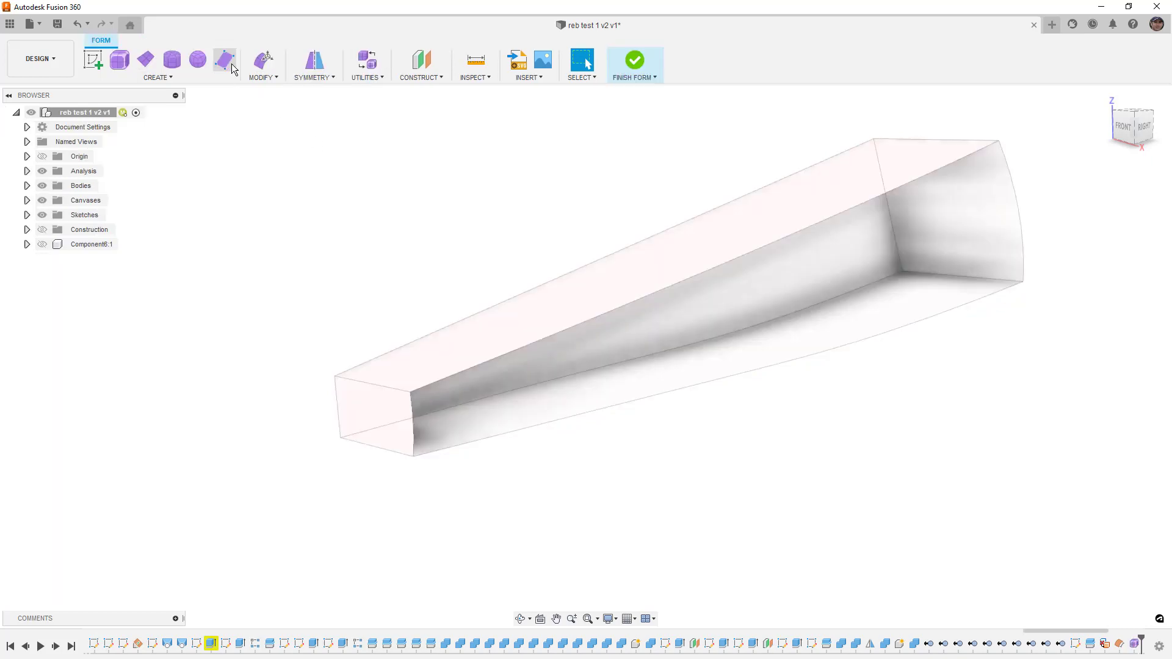
Create a center-rectangle T-Spline plane at the origin, about 139 by 52 mm, with 2 length faces, 2 width faces and no symmetry.
{"action": "left_click", "coordinate": [262, 78]}
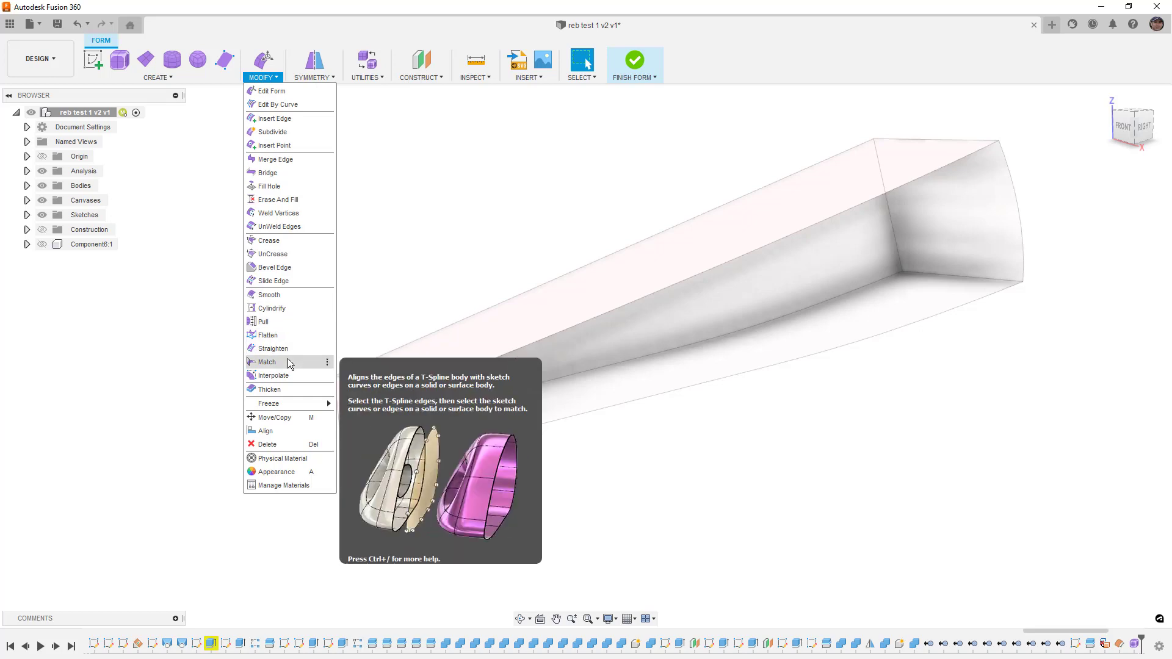
{"action": "left_click", "coordinate": [398, 226]}
{"action": "left_click", "coordinate": [145, 59]}
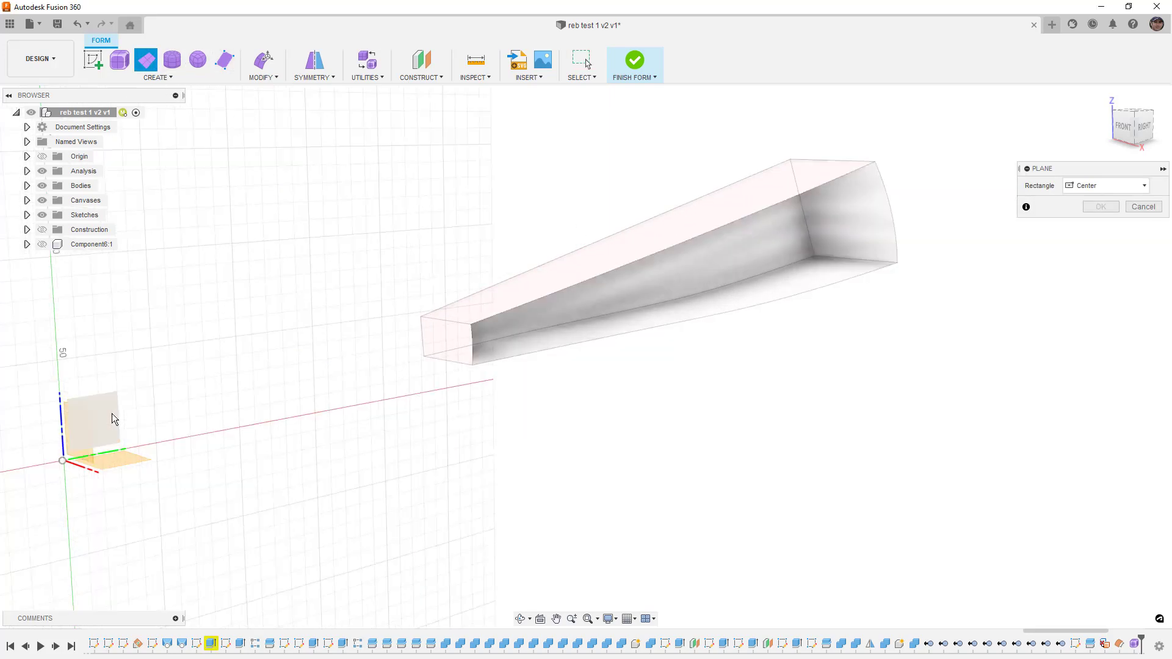
{"action": "left_click", "coordinate": [62, 460]}
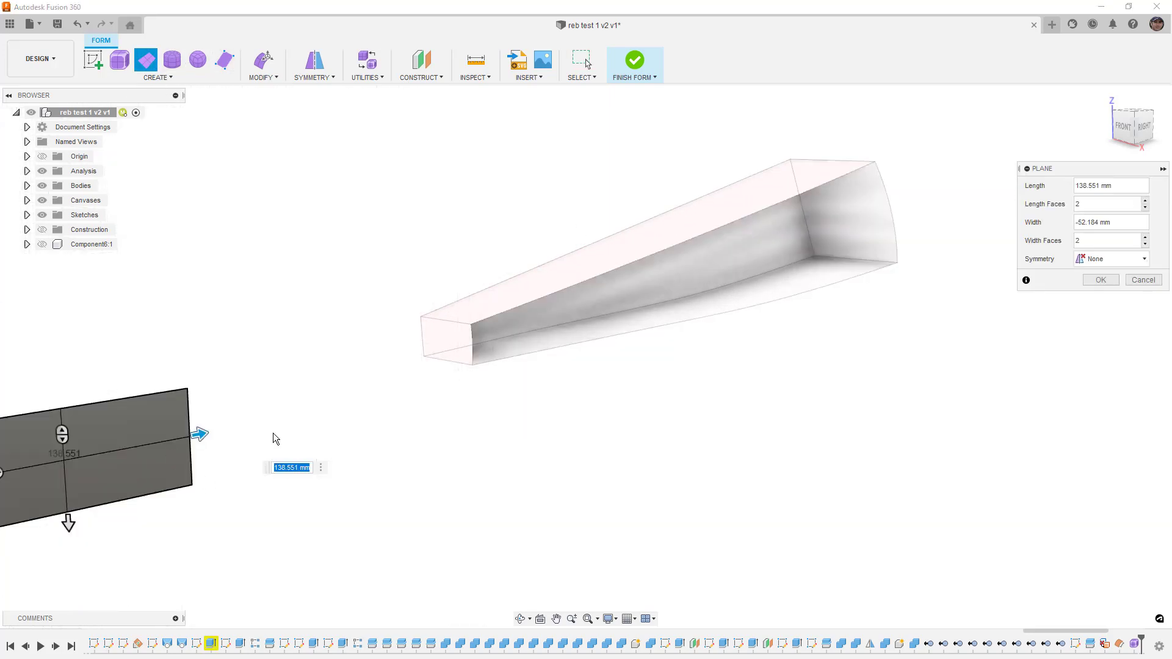
{"action": "left_click", "coordinate": [1101, 280]}
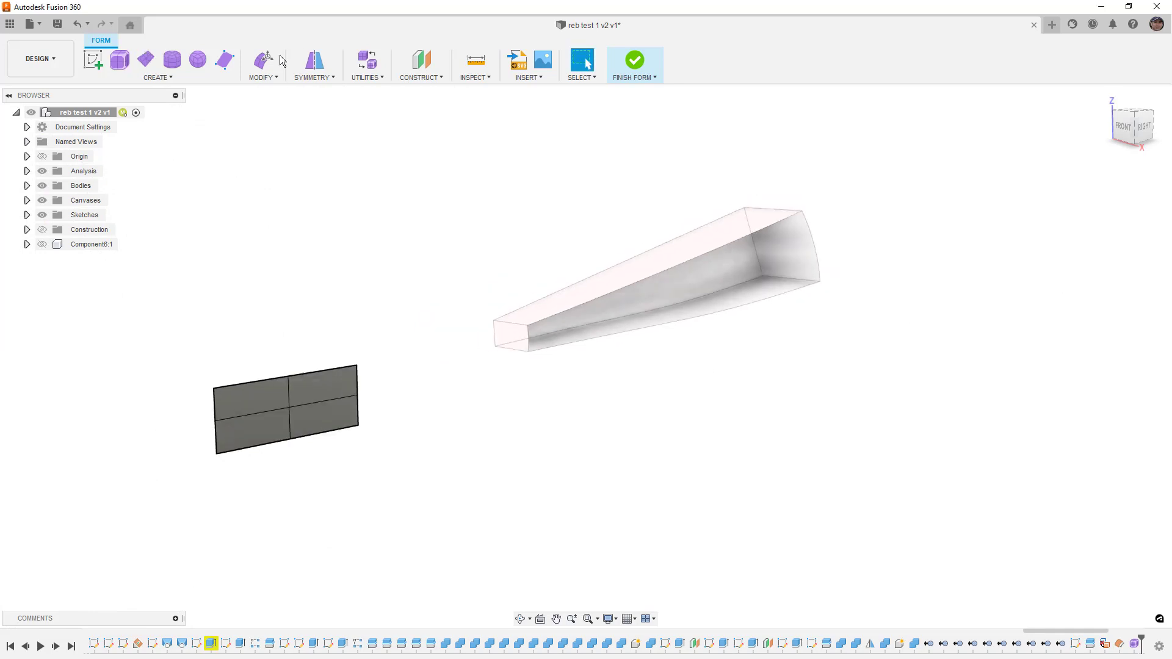
Move the whole T-Spline plane onto the insert in the side view, about 538 mm lengthwise and 82 mm vertically.
{"action": "left_click", "coordinate": [263, 59]}
{"action": "left_click_drag", "start_coordinate": [157, 328], "coordinate": [414, 459]}
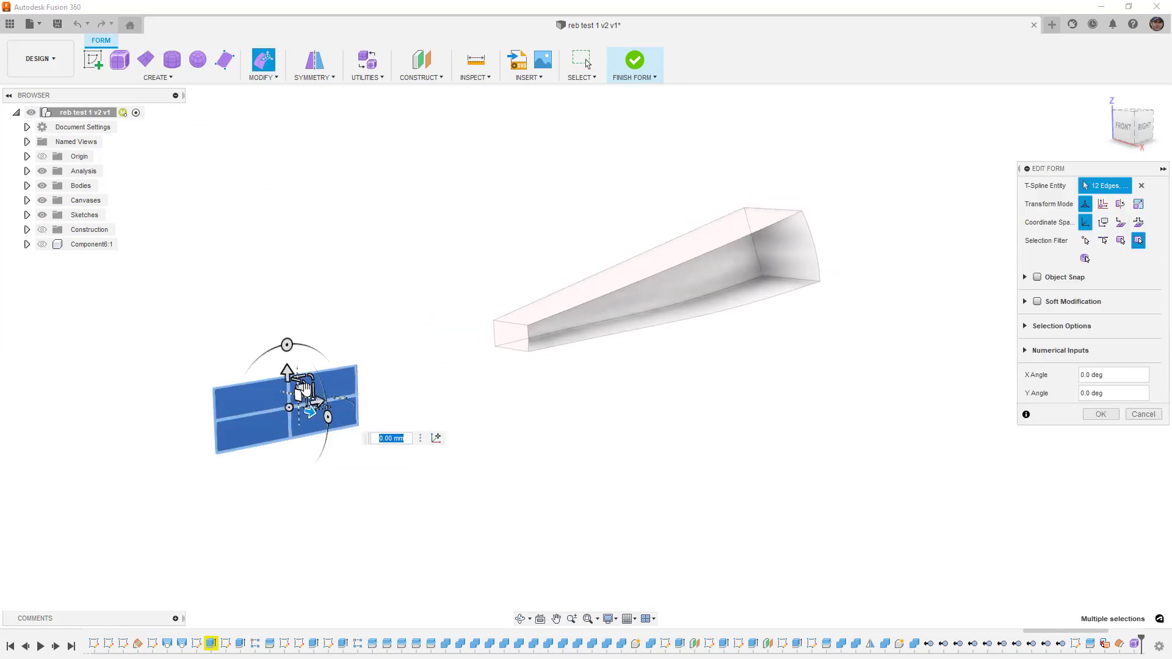
{"action": "left_click", "coordinate": [1144, 126]}
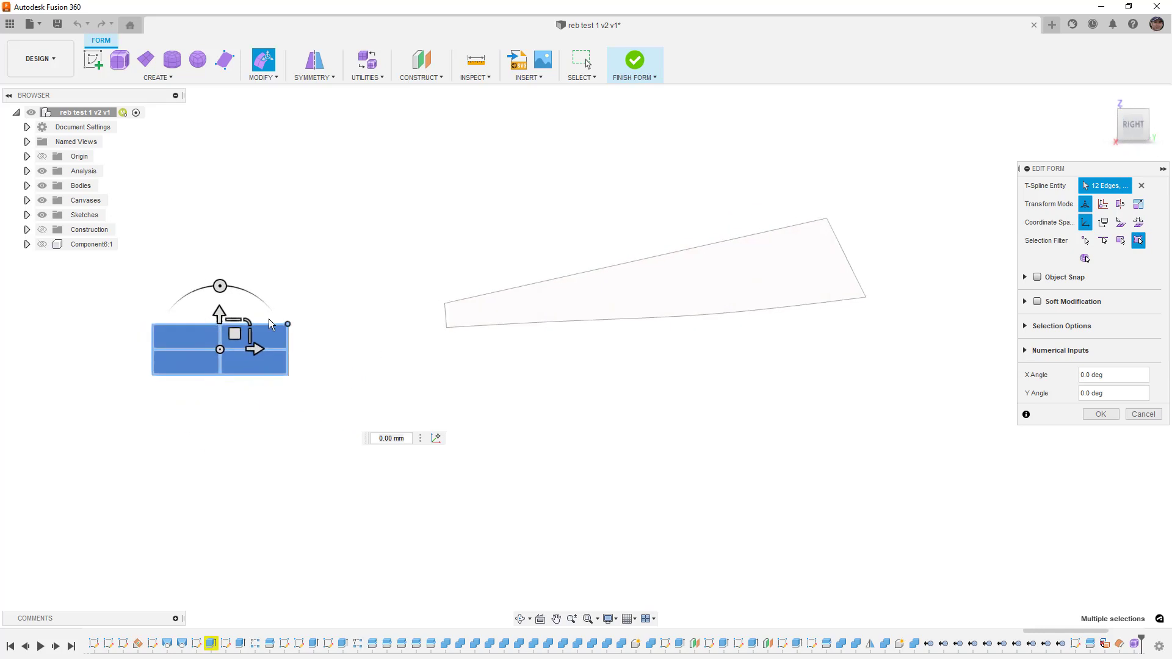
{"action": "left_click_drag", "start_coordinate": [234, 334], "coordinate": [759, 254]}
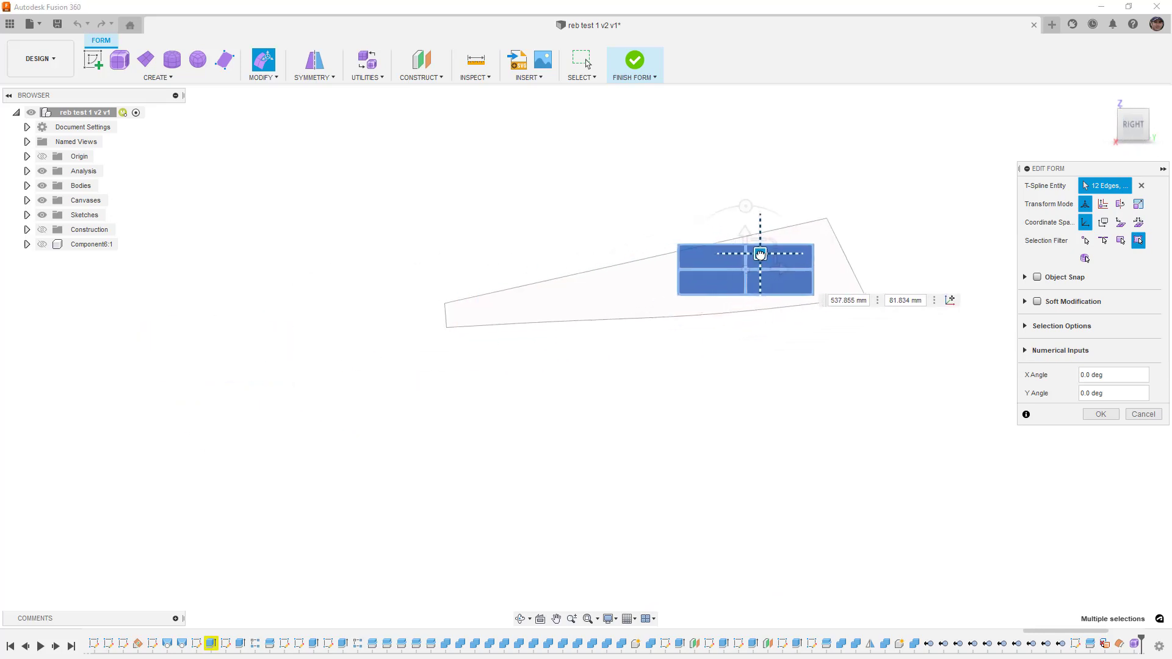
Rotate the T-Spline plane 10 degrees to follow the insert's slope and stretch it lengthwise by a factor of about 2.68.
{"action": "left_click_drag", "start_coordinate": [744, 206], "coordinate": [735, 207]}
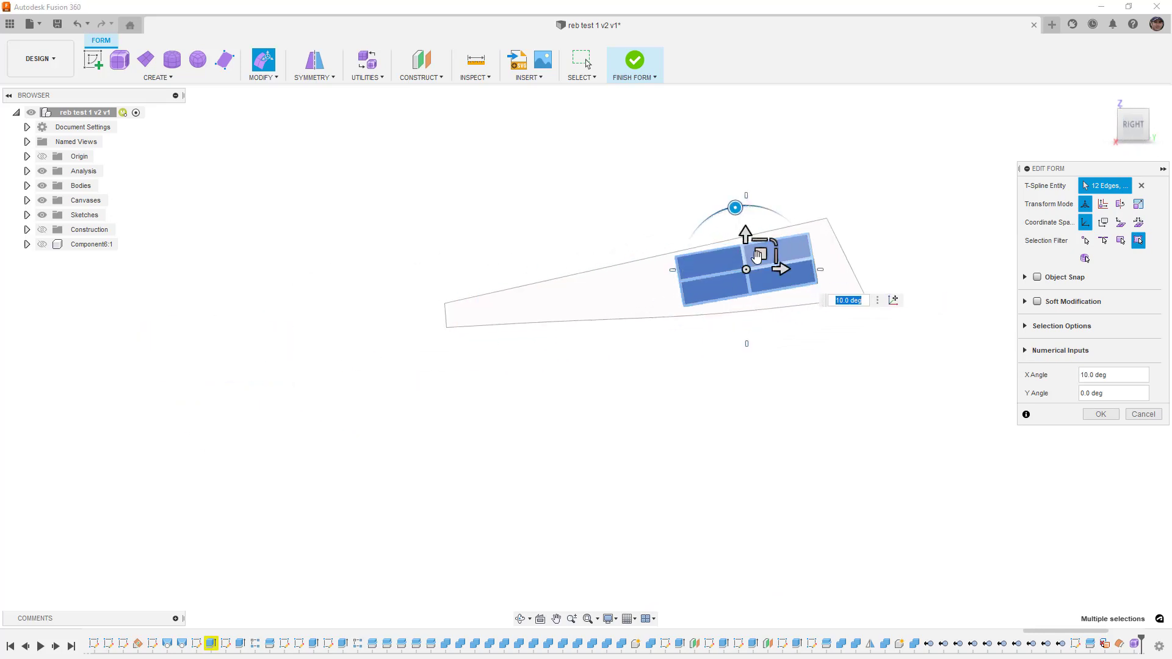
{"action": "mouse_move", "coordinate": [776, 255]}
{"action": "left_mouse_down"}
{"action": "mouse_move", "coordinate": [850, 251]}
{"action": "mouse_move", "coordinate": [797, 250]}
{"action": "left_mouse_up"}
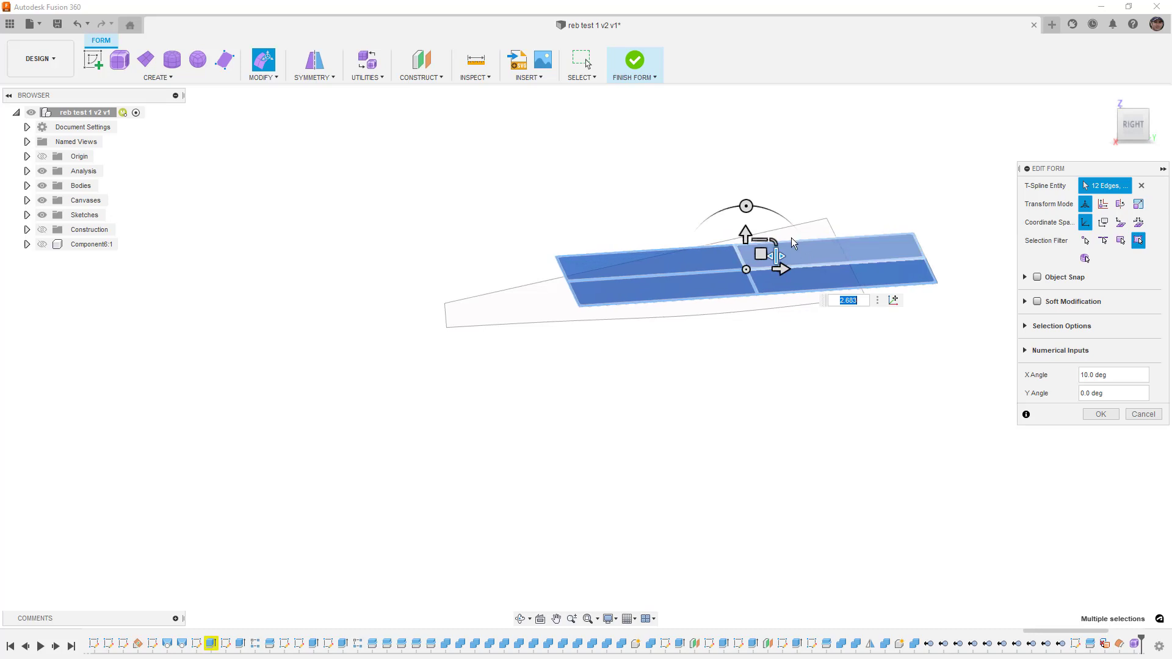
{"action": "left_click", "coordinate": [547, 265]}
Move the T-Spline plane's two front edges forward and down to near the insert's small front end.
{"action": "scroll", "coordinate": [562, 267], "scroll_direction": "up", "scroll_amount": 3}
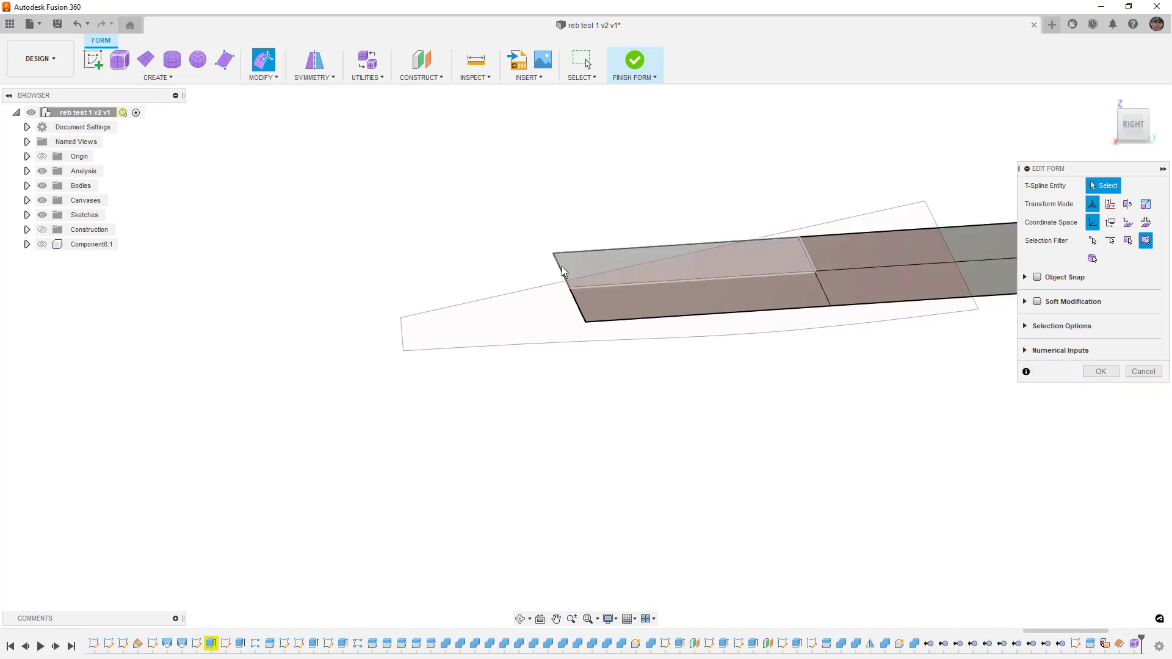
{"action": "left_click", "coordinate": [563, 272]}
{"action": "left_click", "coordinate": [537, 255]}
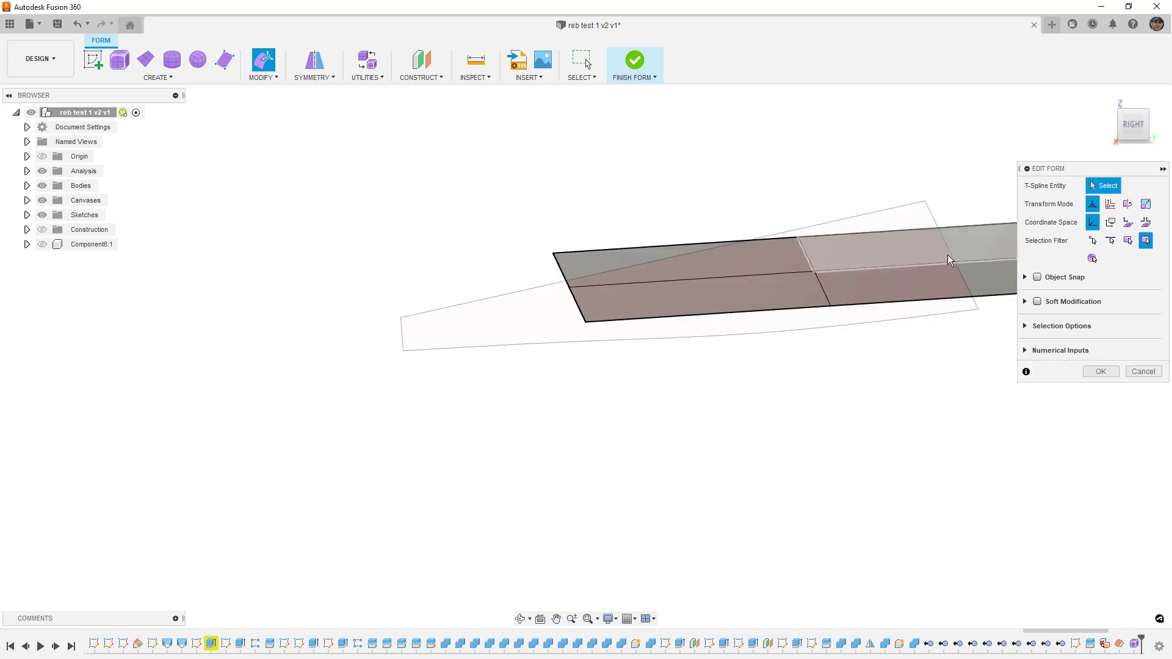
{"action": "left_click", "coordinate": [553, 252]}
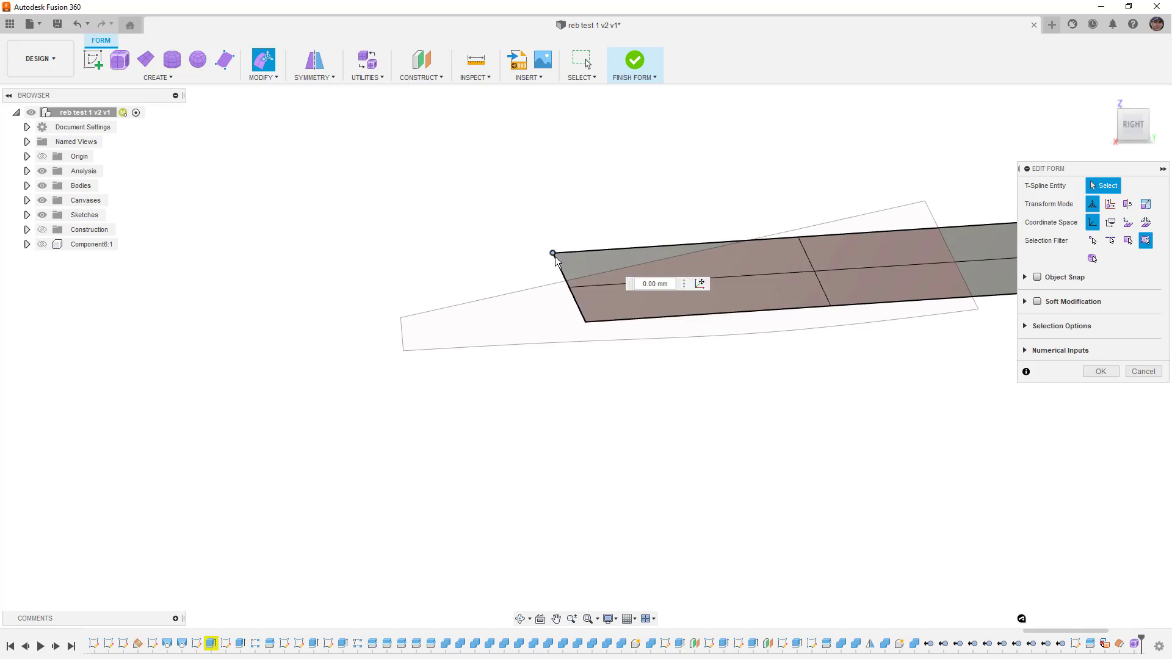
{"action": "left_click", "coordinate": [569, 291], "text": "shift"}
{"action": "middle_click_drag", "start_coordinate": [573, 224], "coordinate": [583, 253], "text": "shift"}
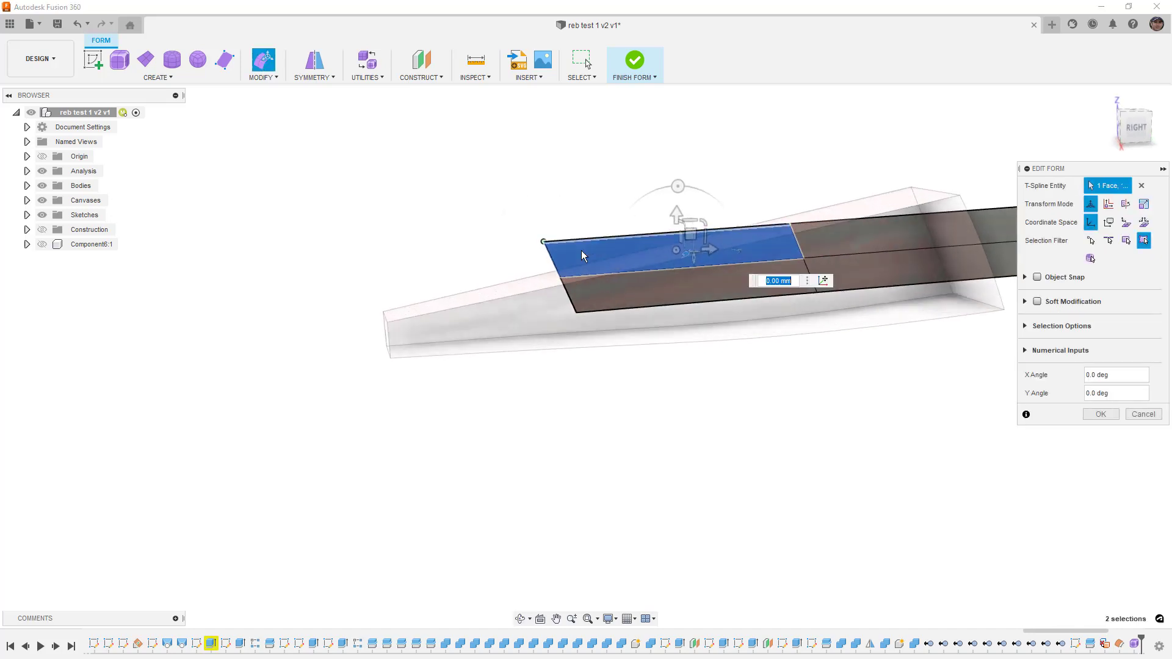
{"action": "left_click", "coordinate": [567, 297]}
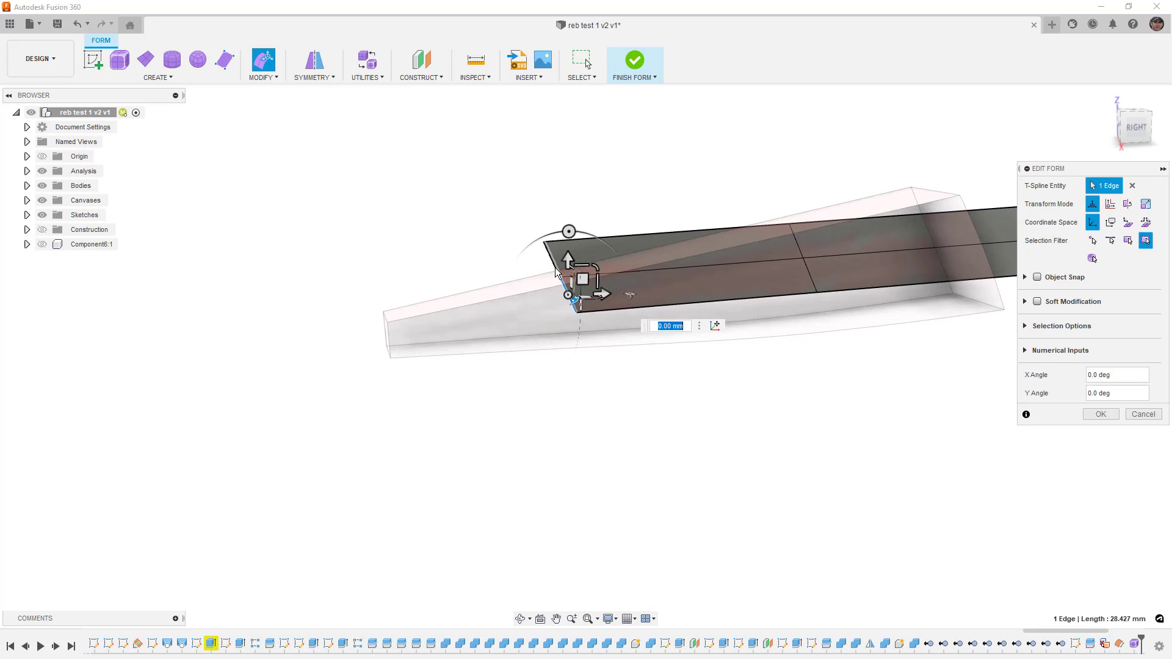
{"action": "left_click", "coordinate": [555, 273], "text": "shift"}
{"action": "left_click_drag", "start_coordinate": [573, 261], "coordinate": [444, 321]}
{"action": "middle_click_drag", "start_coordinate": [571, 290], "coordinate": [431, 295]}
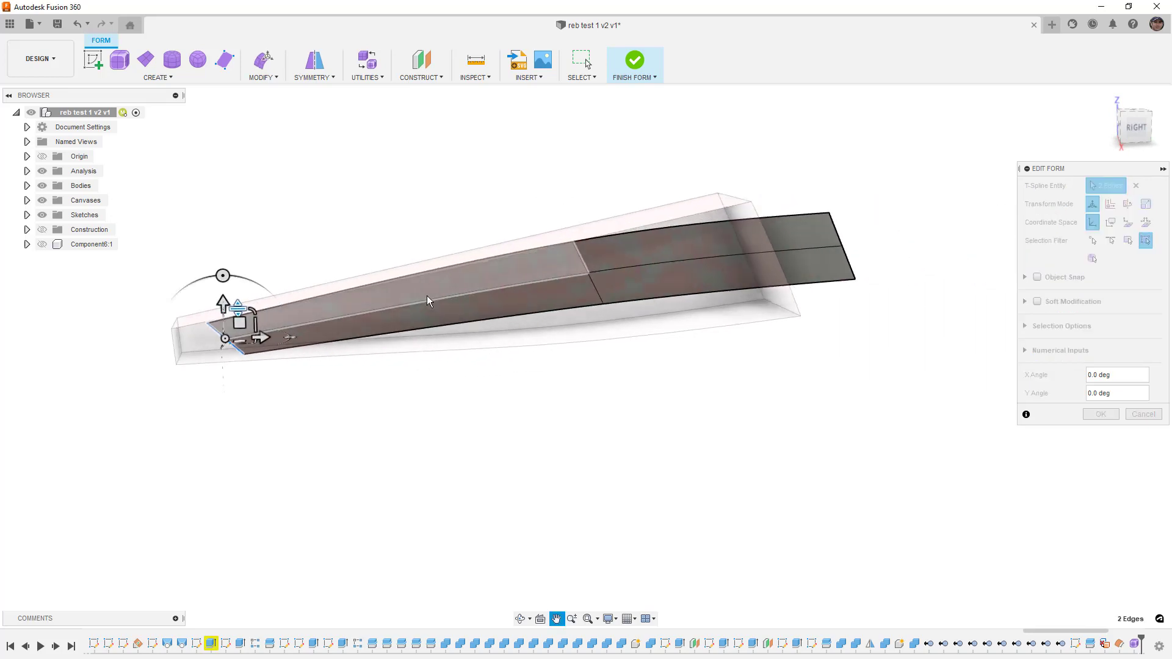
{"action": "left_click", "coordinate": [539, 193]}
Match the plane's two front edges to the side edge of the insert's front face, with Tangent Chain off and connected continuity.
{"action": "left_click", "coordinate": [281, 83]}
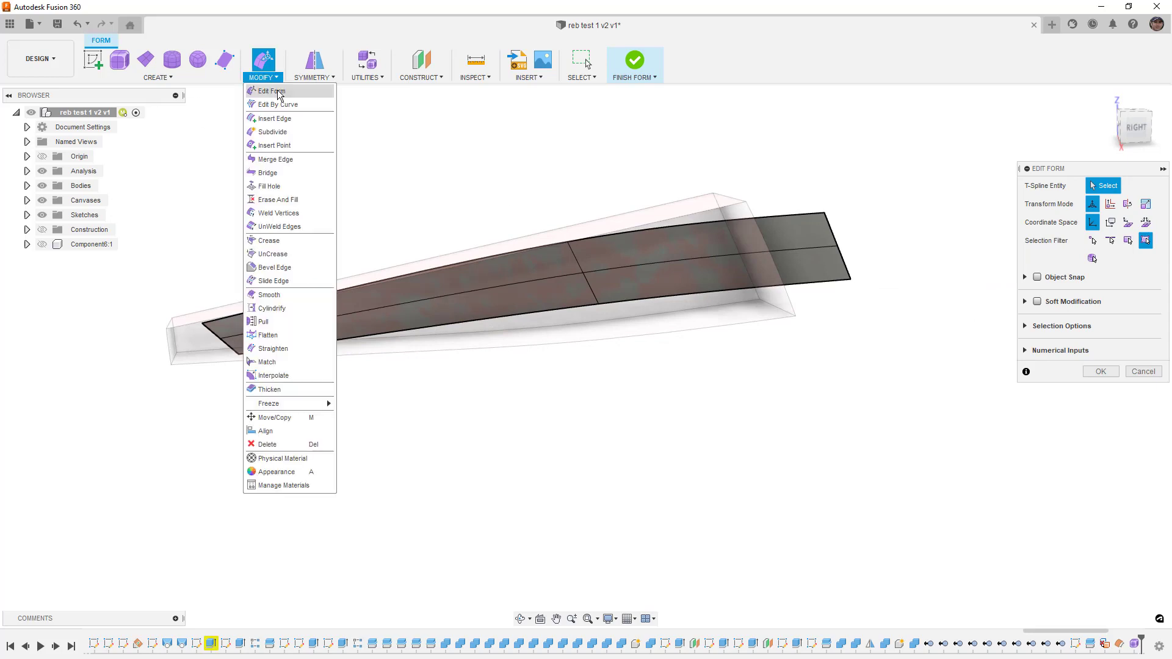
{"action": "left_click", "coordinate": [267, 362]}
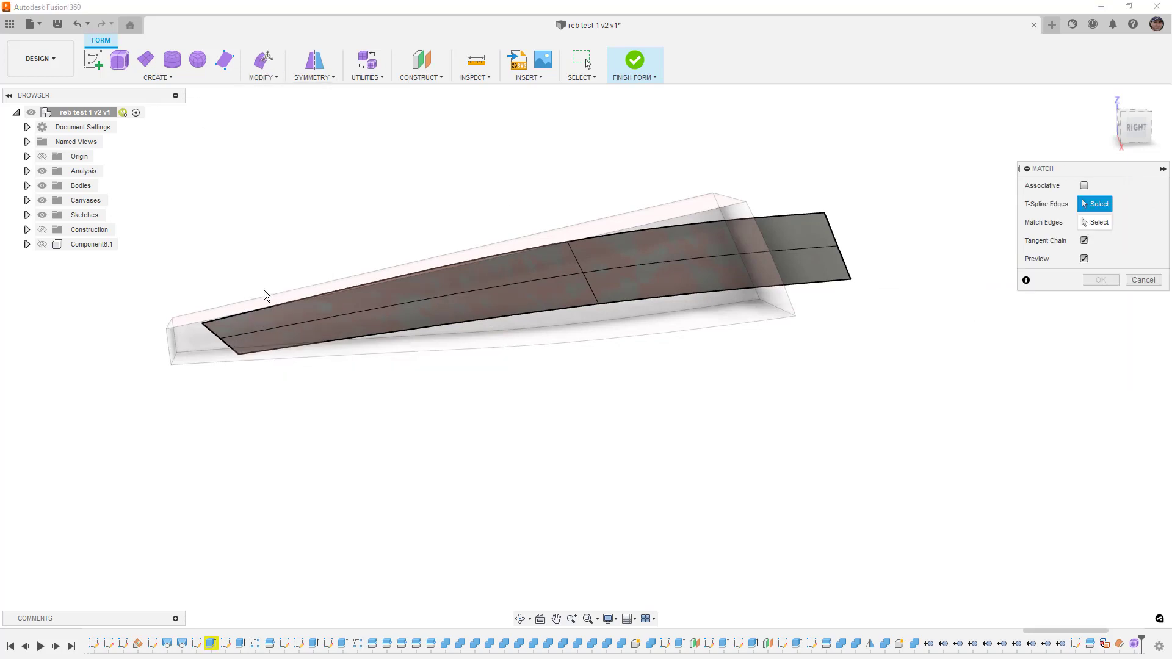
{"action": "middle_click_drag", "start_coordinate": [264, 259], "coordinate": [283, 256], "text": "shift"}
{"action": "scroll", "coordinate": [241, 367], "scroll_direction": "up", "scroll_amount": 2}
{"action": "scroll", "coordinate": [182, 333], "scroll_direction": "up", "scroll_amount": 1}
{"action": "left_click", "coordinate": [187, 318]}
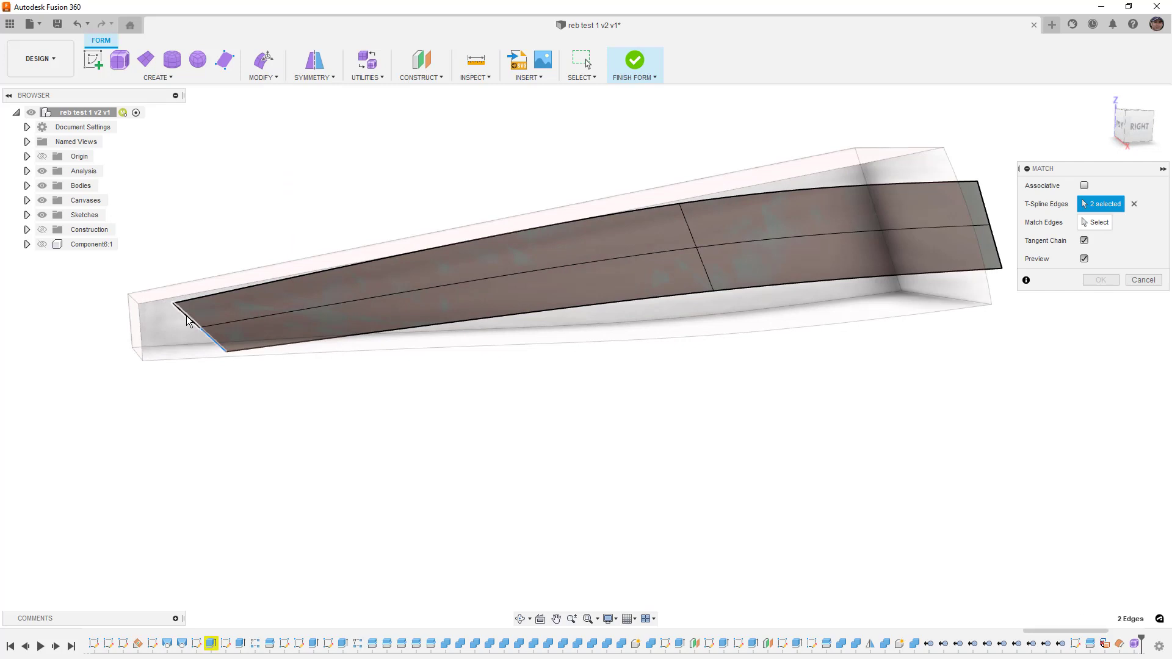
{"action": "left_click", "coordinate": [1087, 227]}
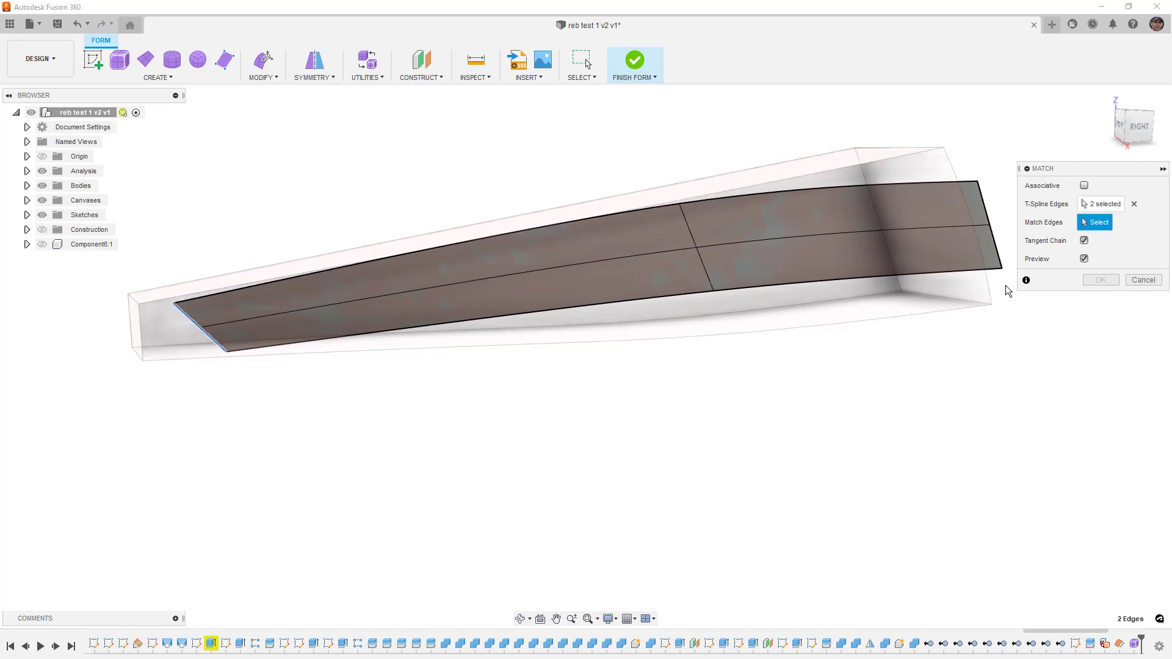
{"action": "left_click", "coordinate": [1085, 241]}
{"action": "left_click", "coordinate": [139, 338]}
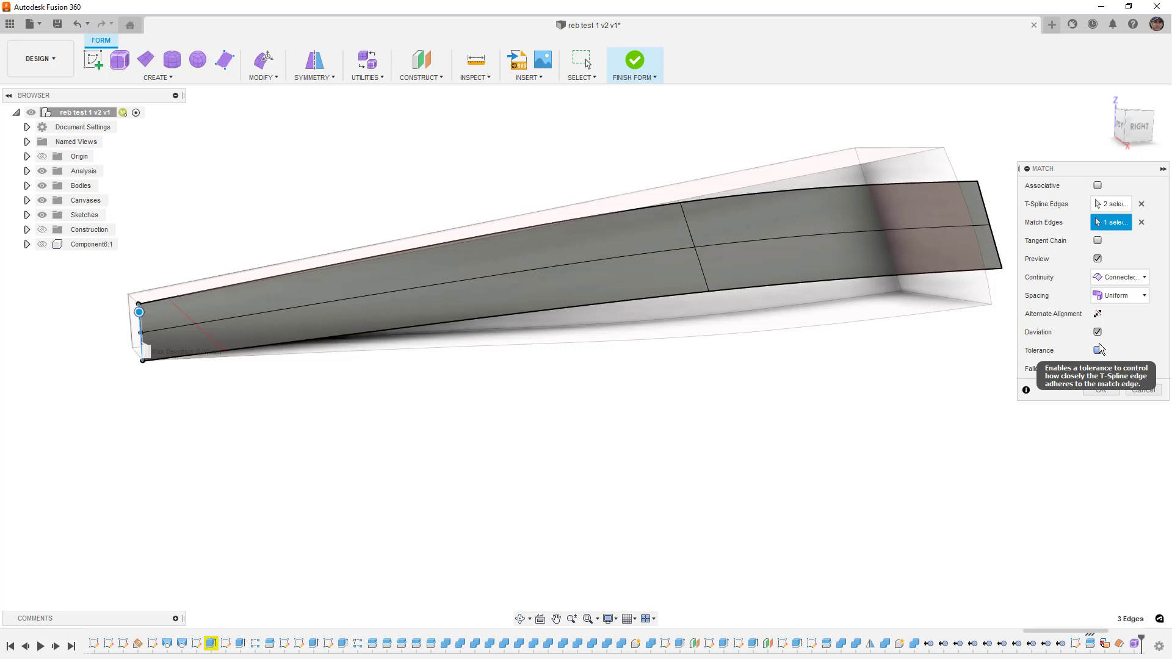
{"action": "left_click", "coordinate": [1101, 389]}
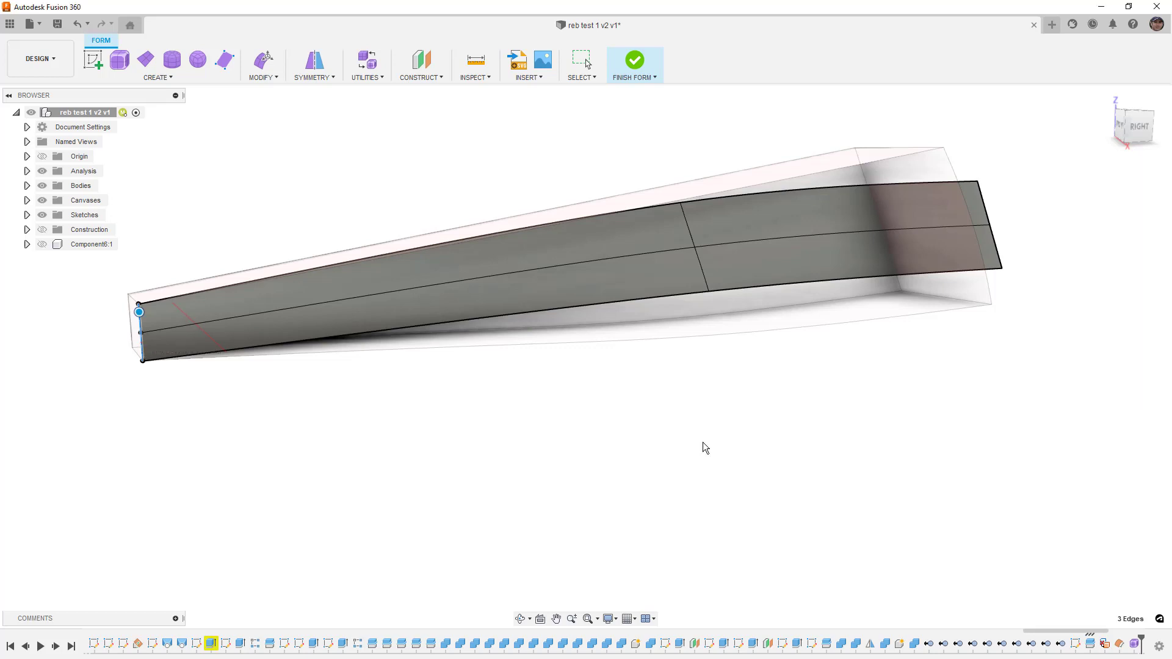
Match the plane's two upper edges to the insert's upper outer edge with connected continuity and uniform spacing.
{"action": "left_click", "coordinate": [508, 467]}
{"action": "right_click", "coordinate": [508, 467]}
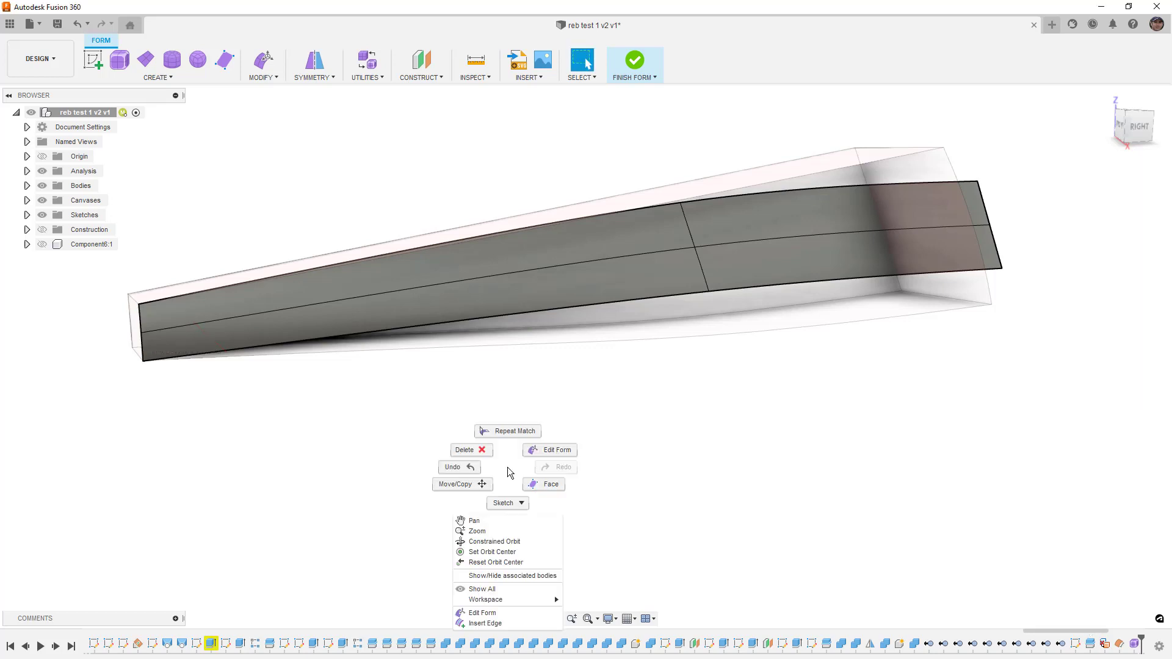
{"action": "left_click", "coordinate": [510, 434]}
{"action": "double_click", "coordinate": [607, 219]}
{"action": "left_click", "coordinate": [1095, 223]}
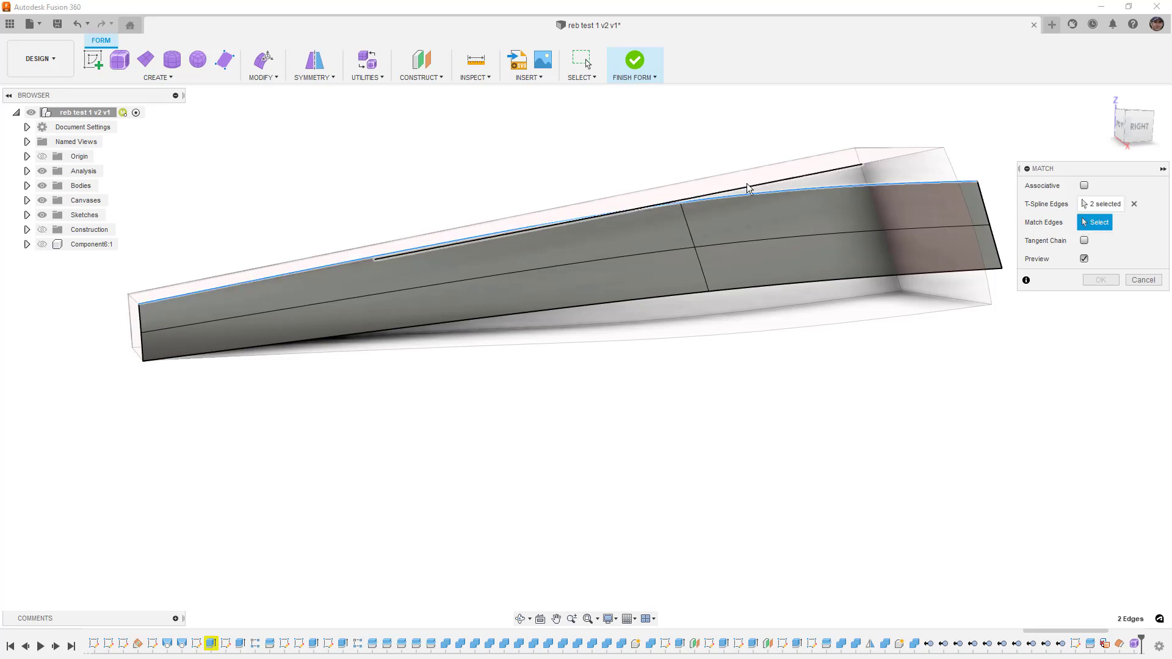
{"action": "left_click", "coordinate": [319, 278]}
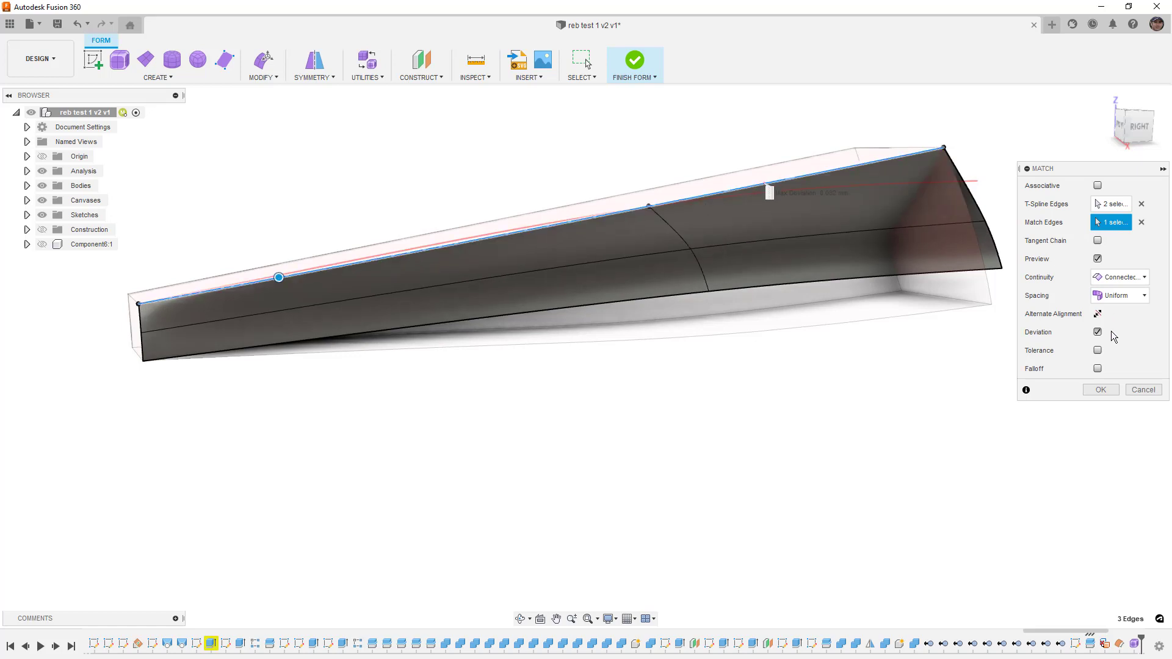
{"action": "left_click", "coordinate": [1101, 390]}
Move the T-Spline surface's lower rear edge and its front vertex outward and down to the insert's lower outer edge.
{"action": "middle_click_drag", "start_coordinate": [1058, 396], "coordinate": [761, 391], "text": "shift"}
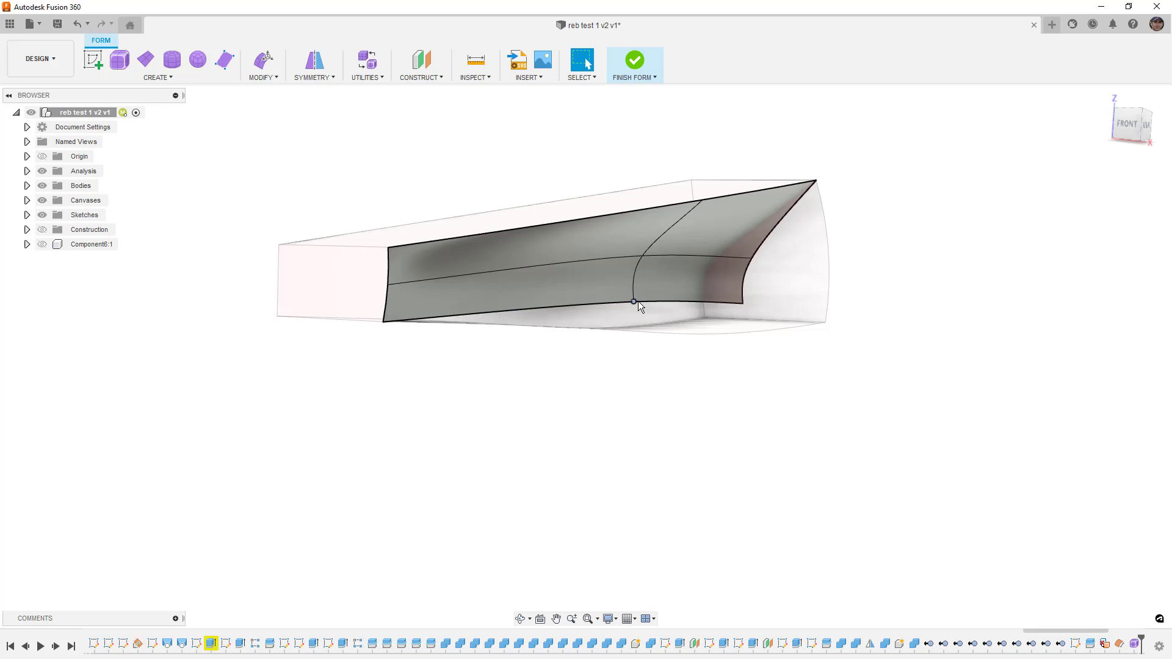
{"action": "left_click", "coordinate": [728, 302]}
{"action": "left_click", "coordinate": [263, 59]}
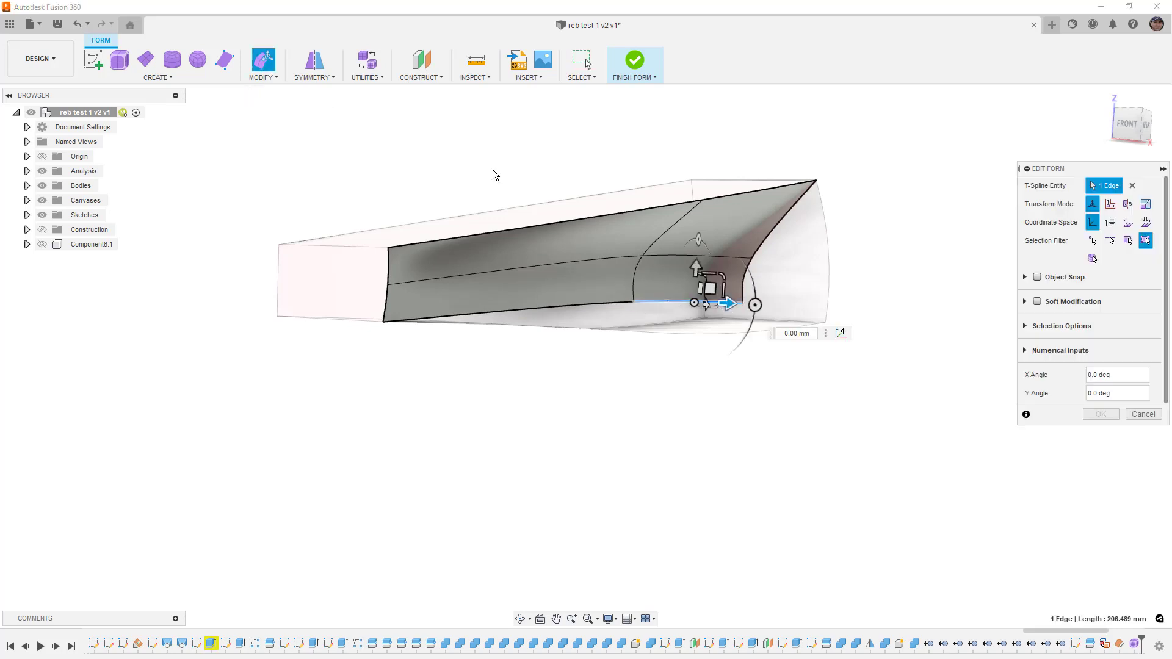
{"action": "left_click_drag", "start_coordinate": [736, 296], "coordinate": [802, 310]}
{"action": "left_click", "coordinate": [706, 323]}
{"action": "left_click_drag", "start_coordinate": [723, 308], "coordinate": [721, 316]}
{"action": "left_click", "coordinate": [645, 362]}
{"action": "left_click", "coordinate": [1093, 371]}
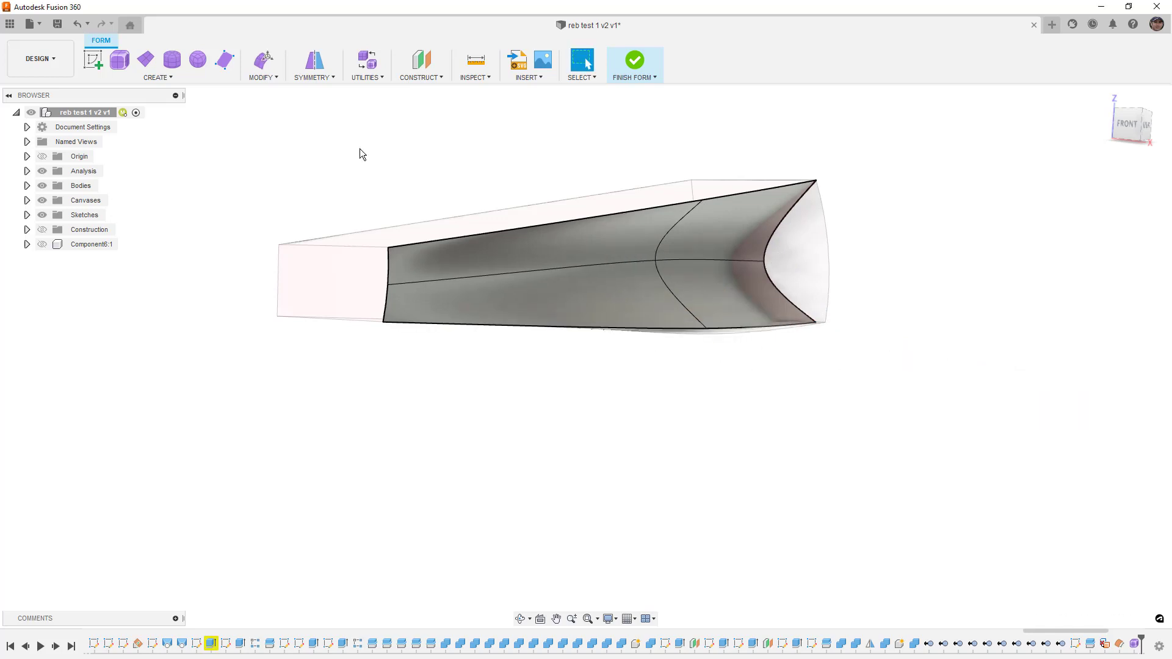
Match the T-Spline surface's two lower edges to the insert's lower outer edge.
{"action": "left_click", "coordinate": [262, 77]}
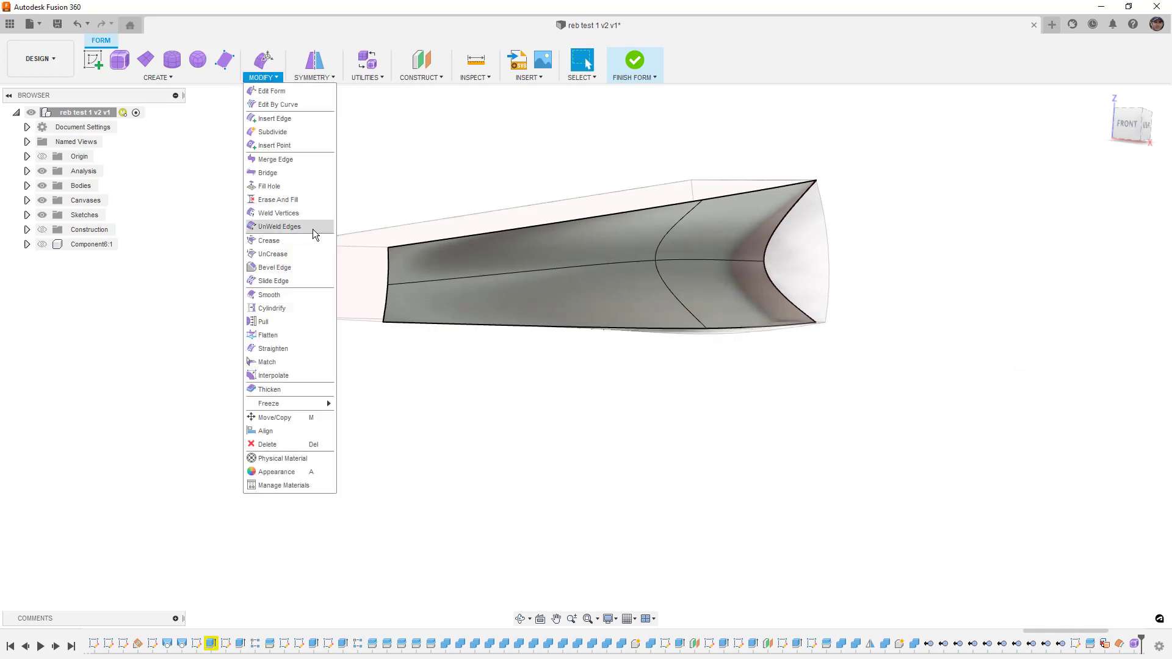
{"action": "left_click", "coordinate": [299, 362]}
{"action": "middle_click_drag", "start_coordinate": [507, 354], "coordinate": [504, 380], "text": "shift"}
{"action": "double_click", "coordinate": [640, 347]}
{"action": "left_click", "coordinate": [1096, 222]}
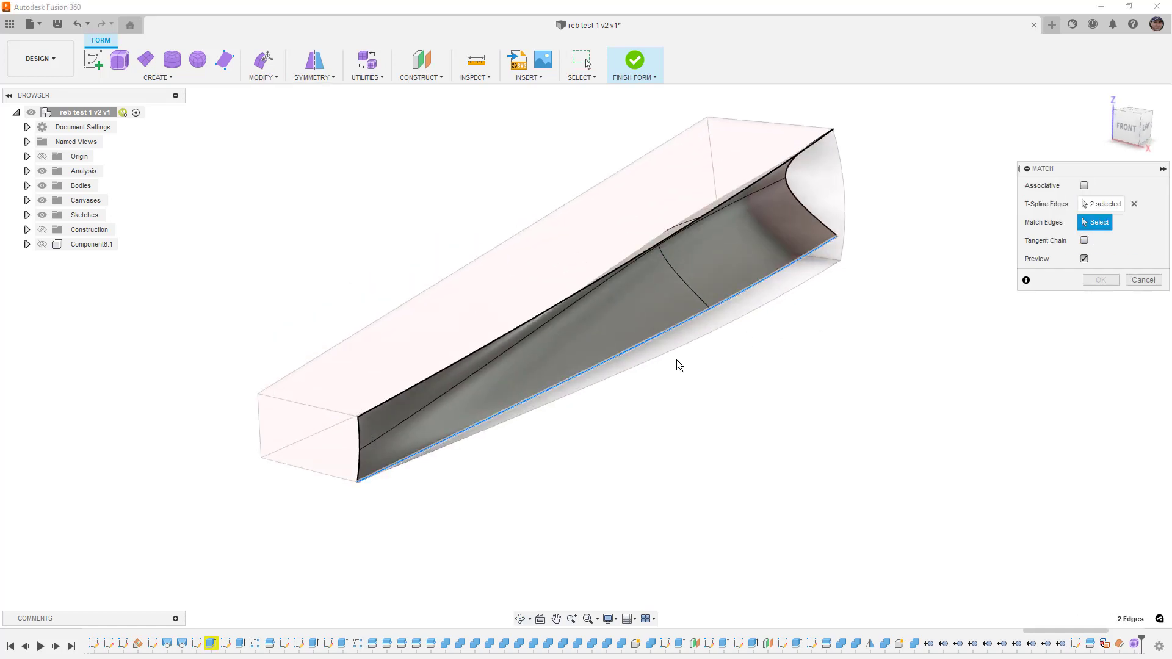
{"action": "left_click", "coordinate": [623, 365]}
{"action": "left_click", "coordinate": [1101, 390]}
Finish the form, inspect the recessed side surface and hide its body so only the open insert shows.
{"action": "middle_click_drag", "start_coordinate": [792, 440], "coordinate": [785, 419], "text": "shift"}
{"action": "left_click", "coordinate": [636, 60]}
{"action": "middle_click_drag", "start_coordinate": [681, 230], "coordinate": [629, 325], "text": "shift"}
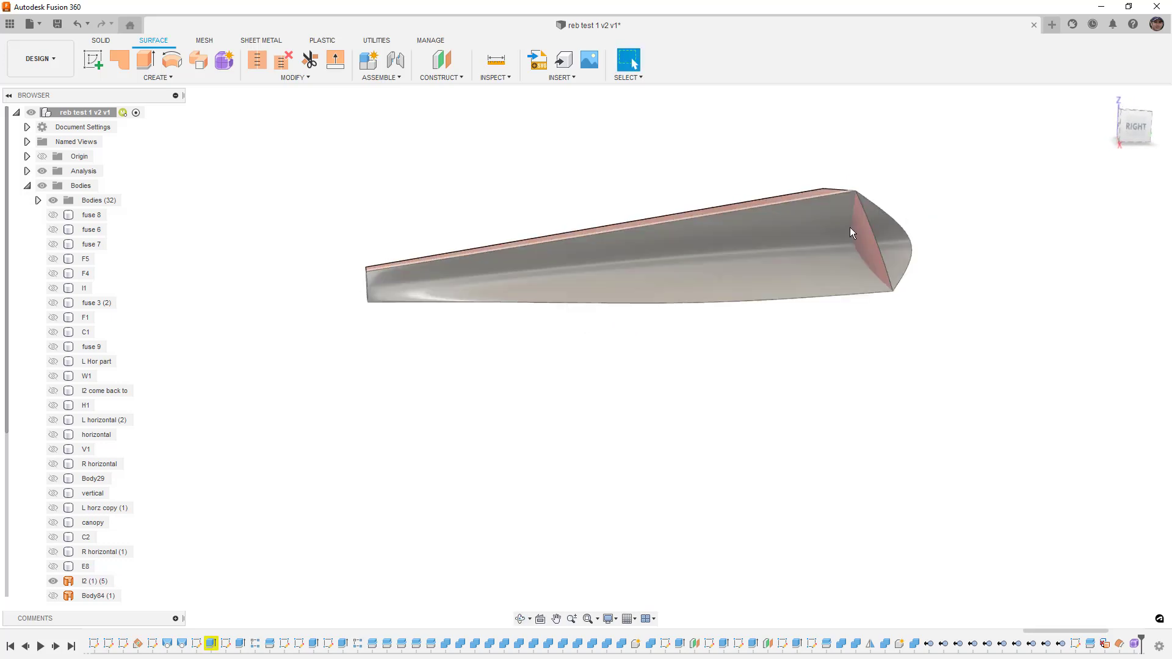
{"action": "middle_click_drag", "start_coordinate": [701, 267], "coordinate": [724, 265], "text": "shift"}
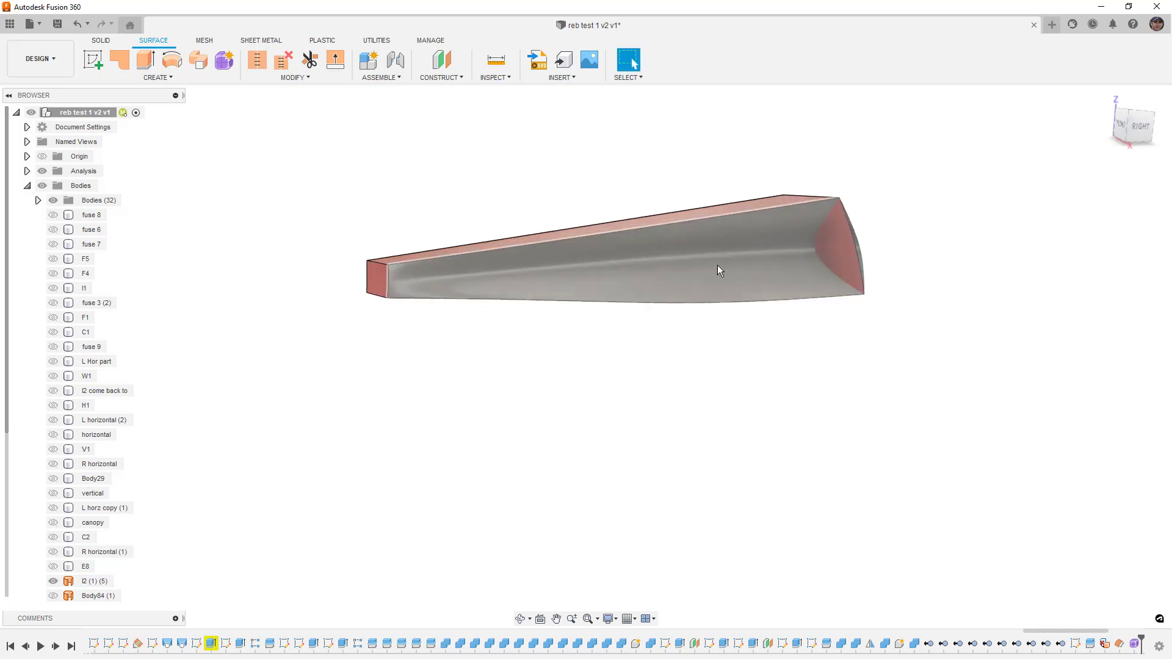
{"action": "left_click", "coordinate": [677, 258]}
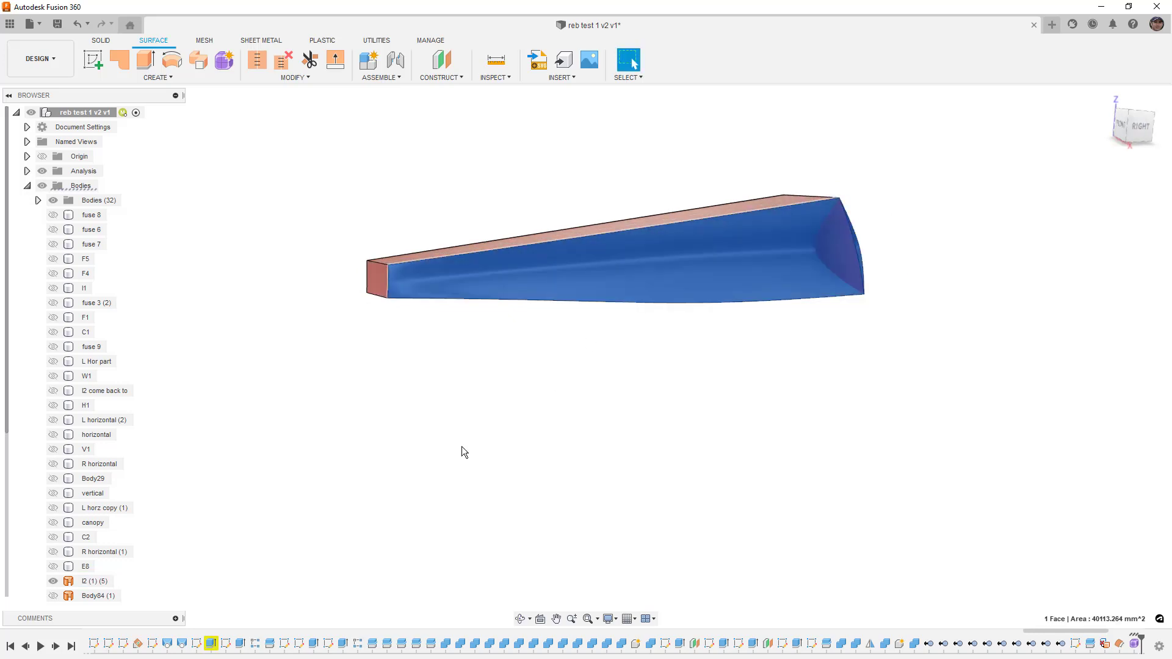
{"action": "scroll", "coordinate": [84, 568], "scroll_direction": "down", "scroll_amount": 3}
{"action": "left_click", "coordinate": [301, 437]}
{"action": "middle_click_drag", "start_coordinate": [440, 376], "coordinate": [530, 403], "text": "shift"}
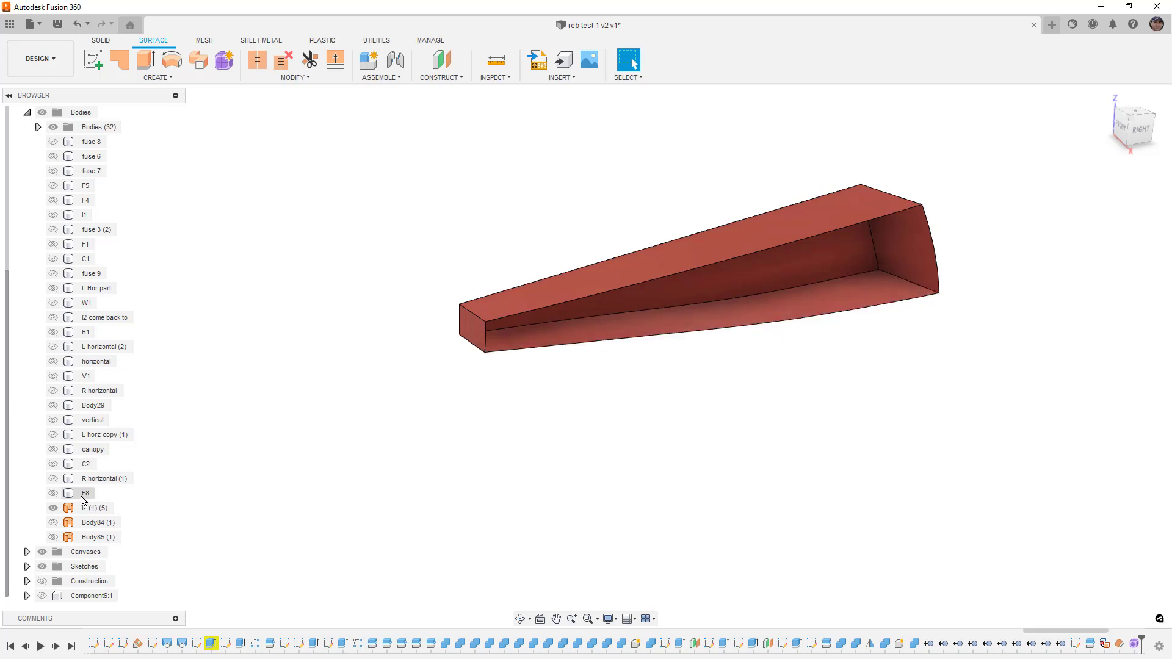
Briefly show surface Body84 (1) and body I1 to check how the insert's rear end meets I1.
{"action": "left_click", "coordinate": [53, 523]}
{"action": "left_click", "coordinate": [53, 522]}
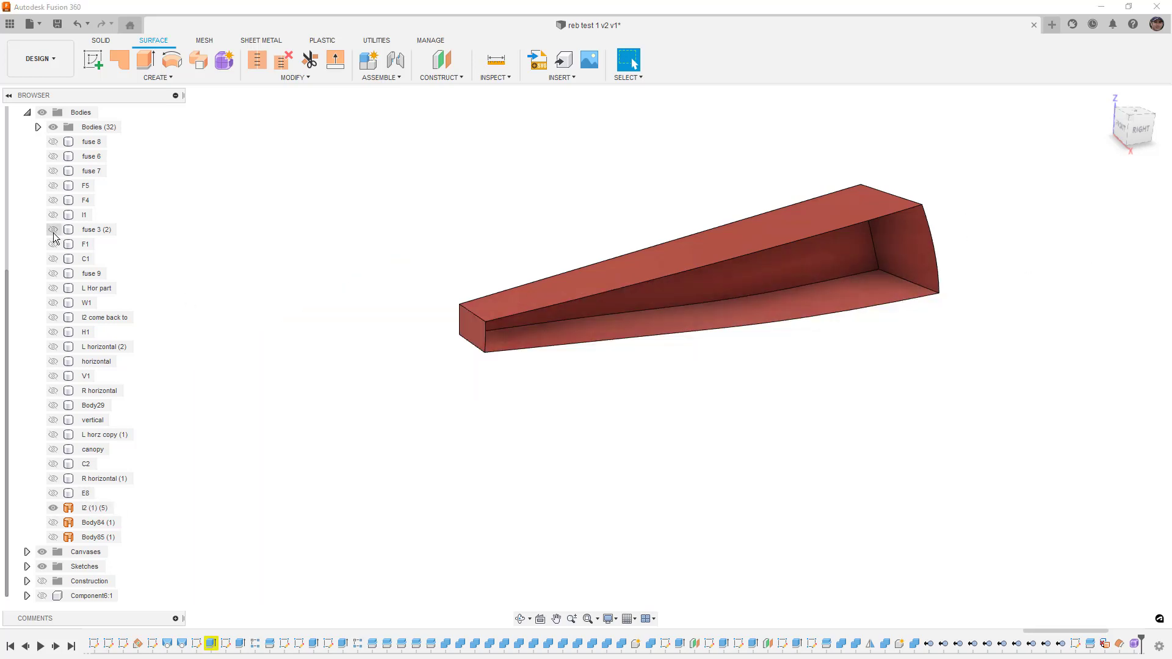
{"action": "left_click", "coordinate": [54, 216]}
{"action": "middle_click_drag", "start_coordinate": [815, 214], "coordinate": [721, 197], "text": "shift"}
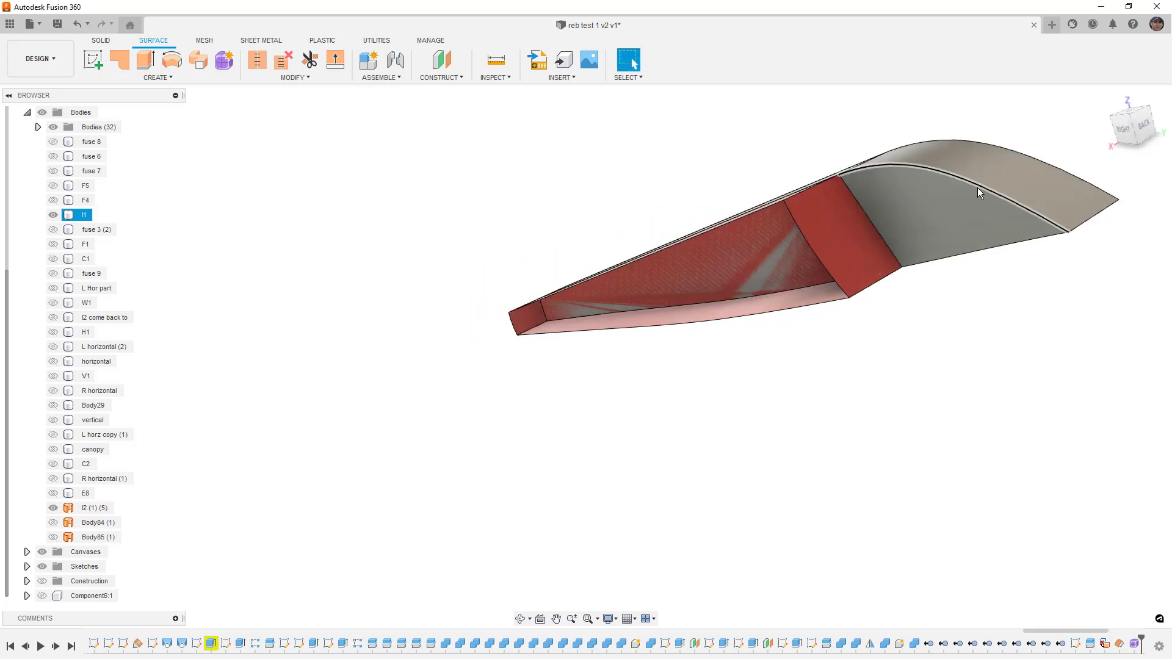
{"action": "left_click", "coordinate": [977, 194]}
{"action": "middle_click_drag", "start_coordinate": [977, 194], "coordinate": [943, 244], "text": "shift"}
{"action": "key", "text": "Escape"}
{"action": "left_click", "coordinate": [53, 216]}
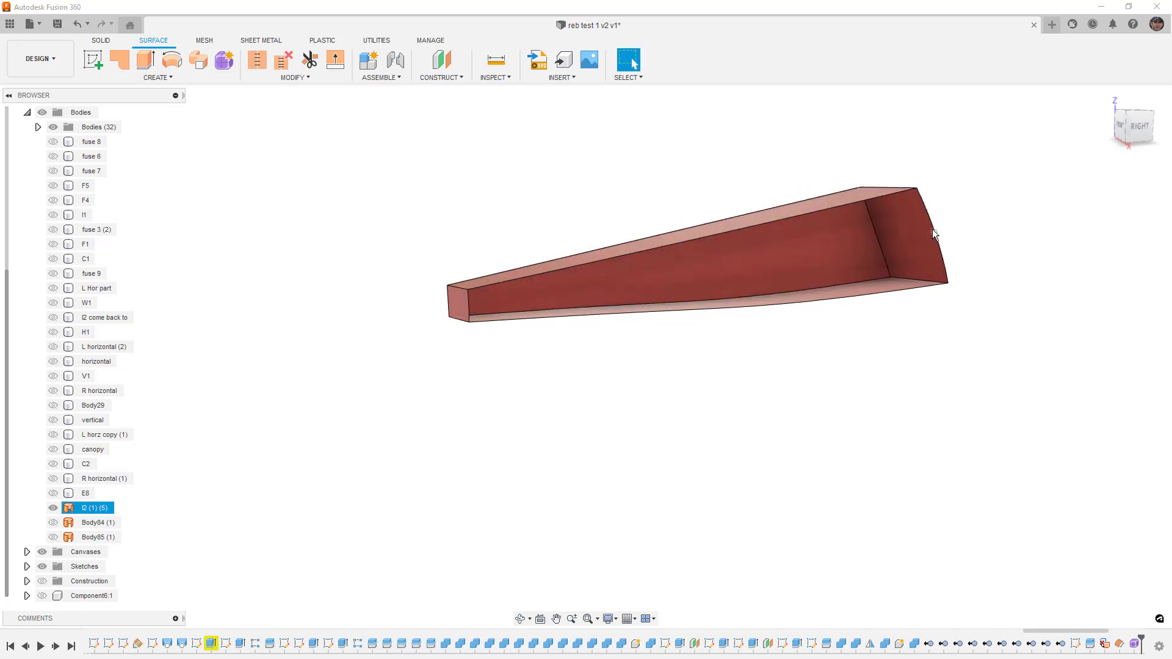
Unstitch the open insert's surface body into separate face bodies, with chain selection on.
{"action": "left_click", "coordinate": [890, 289]}
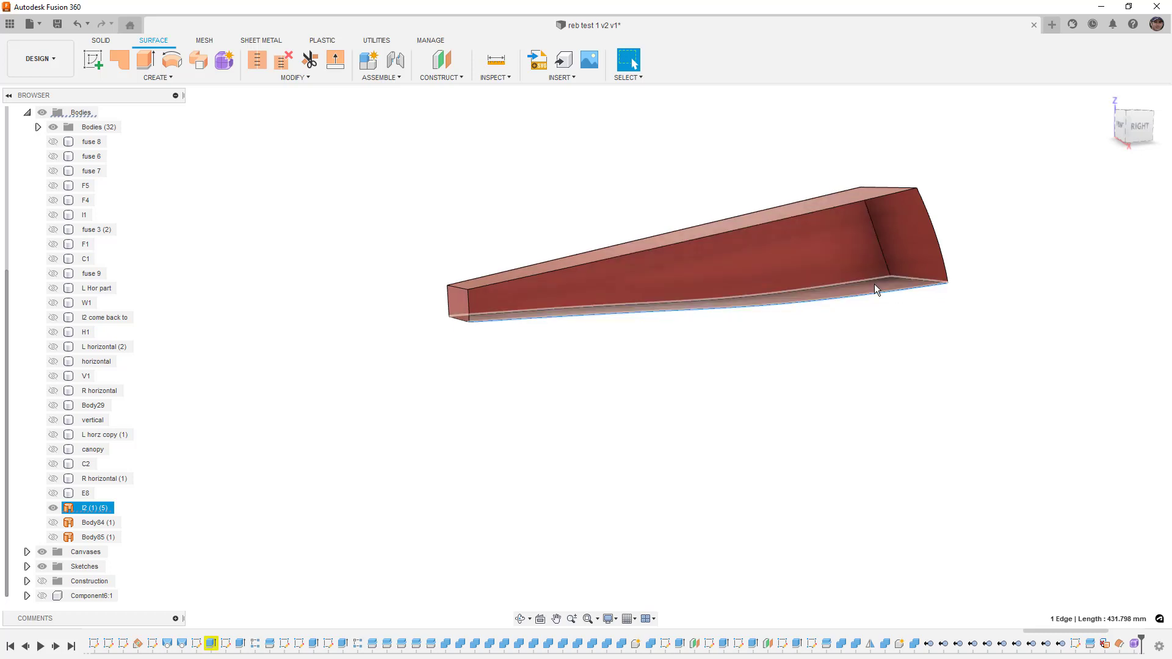
{"action": "middle_click_drag", "start_coordinate": [874, 284], "coordinate": [845, 280], "text": "shift"}
{"action": "left_click", "coordinate": [295, 77]}
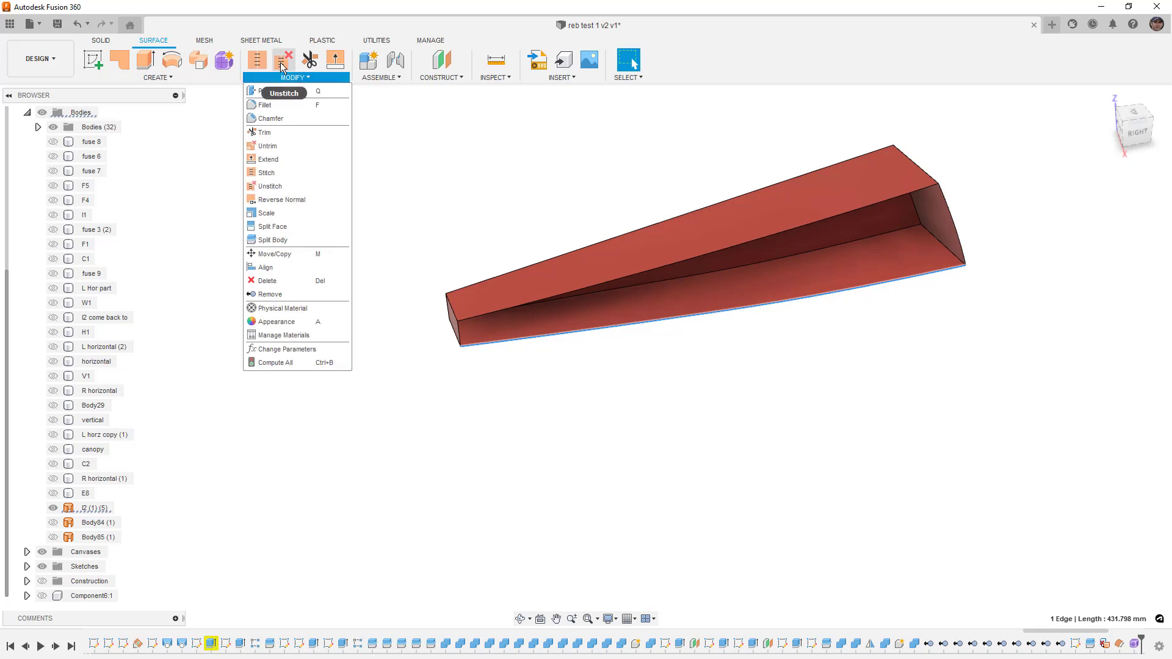
{"action": "left_click", "coordinate": [283, 68]}
{"action": "left_click", "coordinate": [711, 275]}
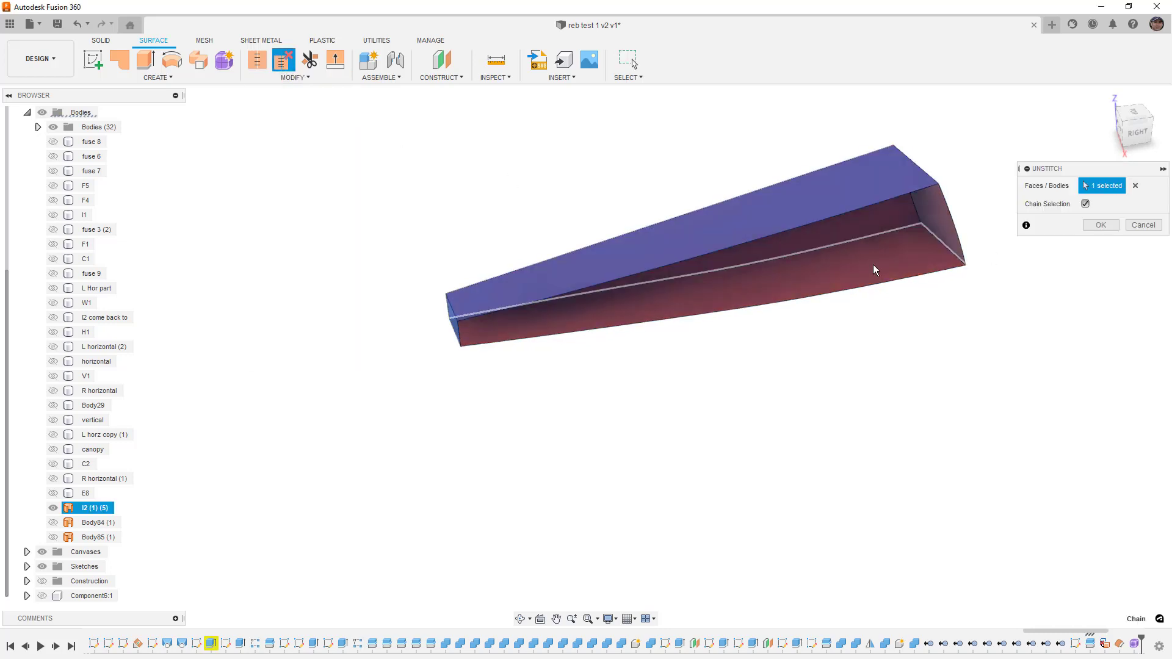
{"action": "left_click", "coordinate": [1101, 226]}
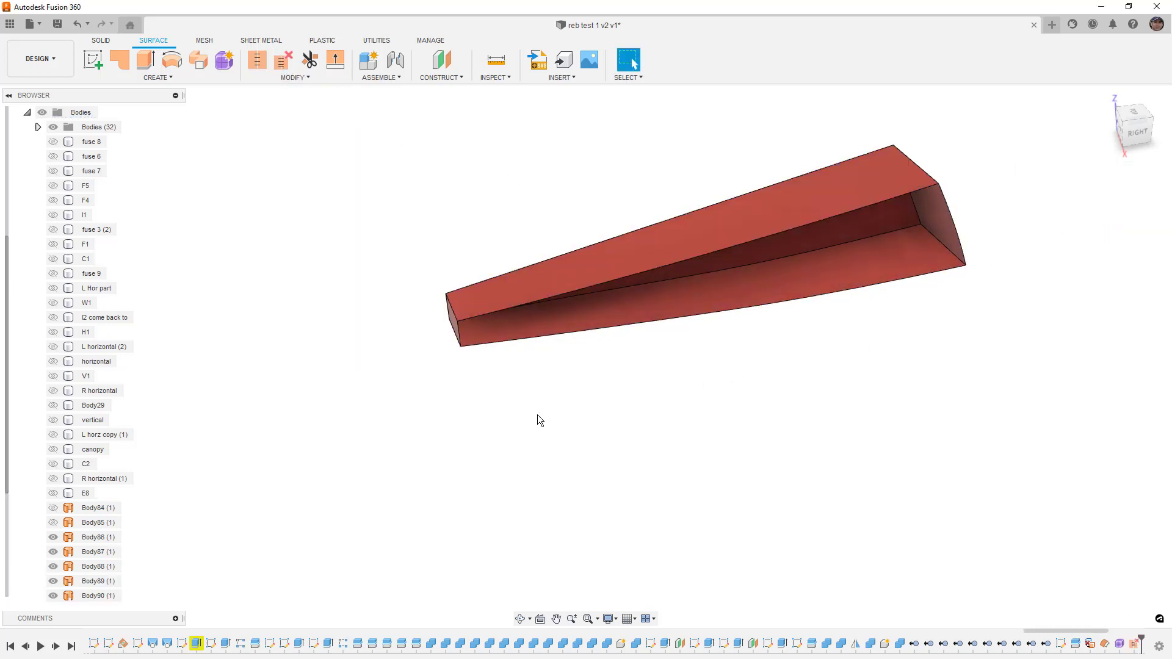
Identify the insert's separated faces and hide the long upper face.
{"action": "left_click", "coordinate": [688, 302]}
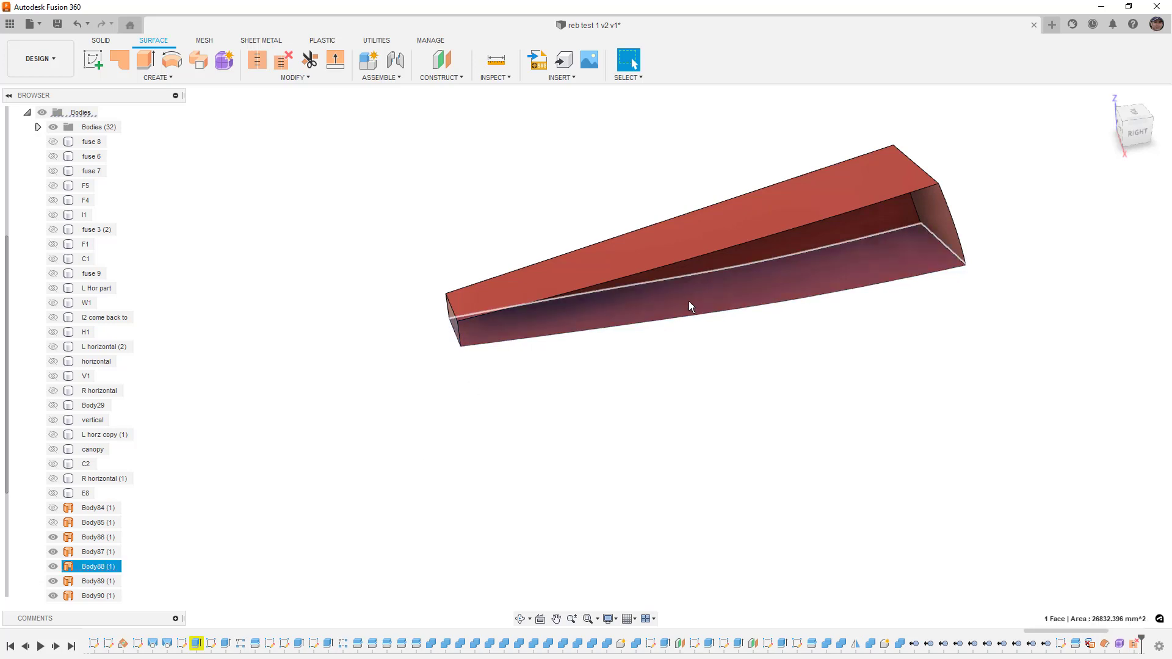
{"action": "left_click", "coordinate": [665, 257]}
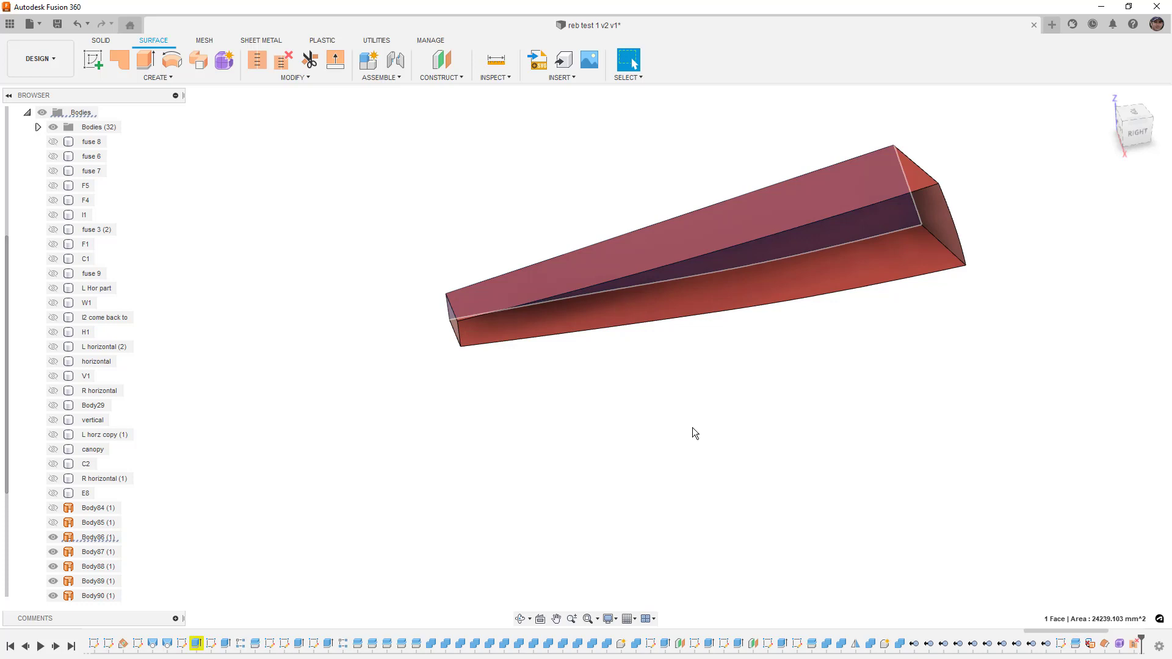
{"action": "left_click", "coordinate": [751, 376]}
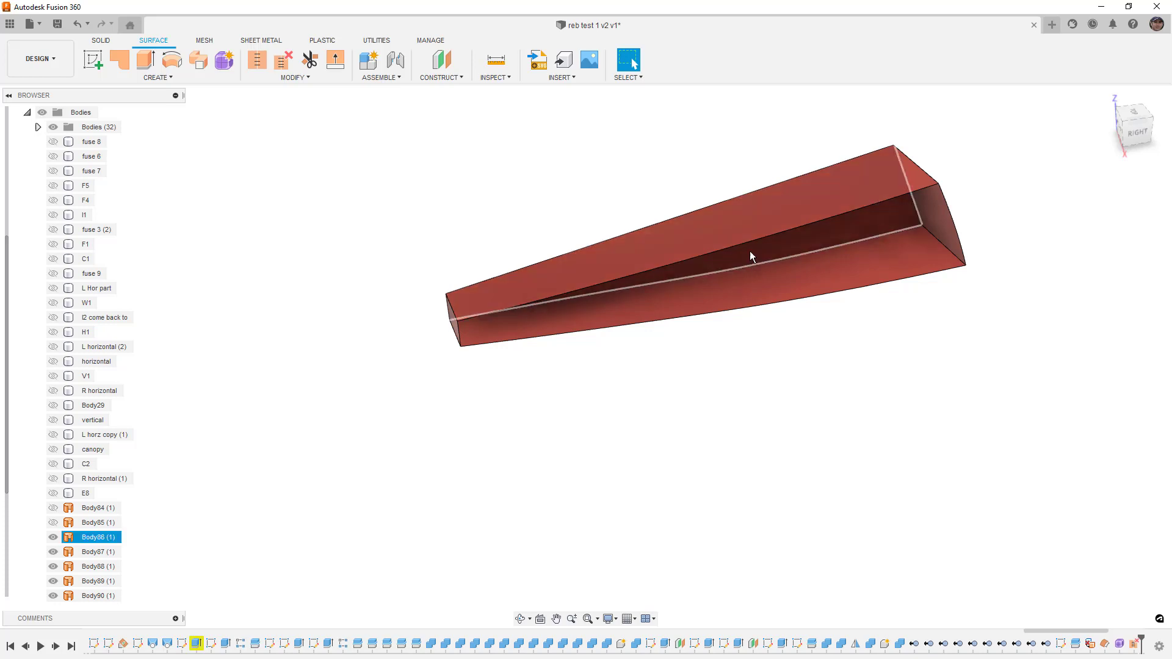
{"action": "left_click", "coordinate": [755, 226]}
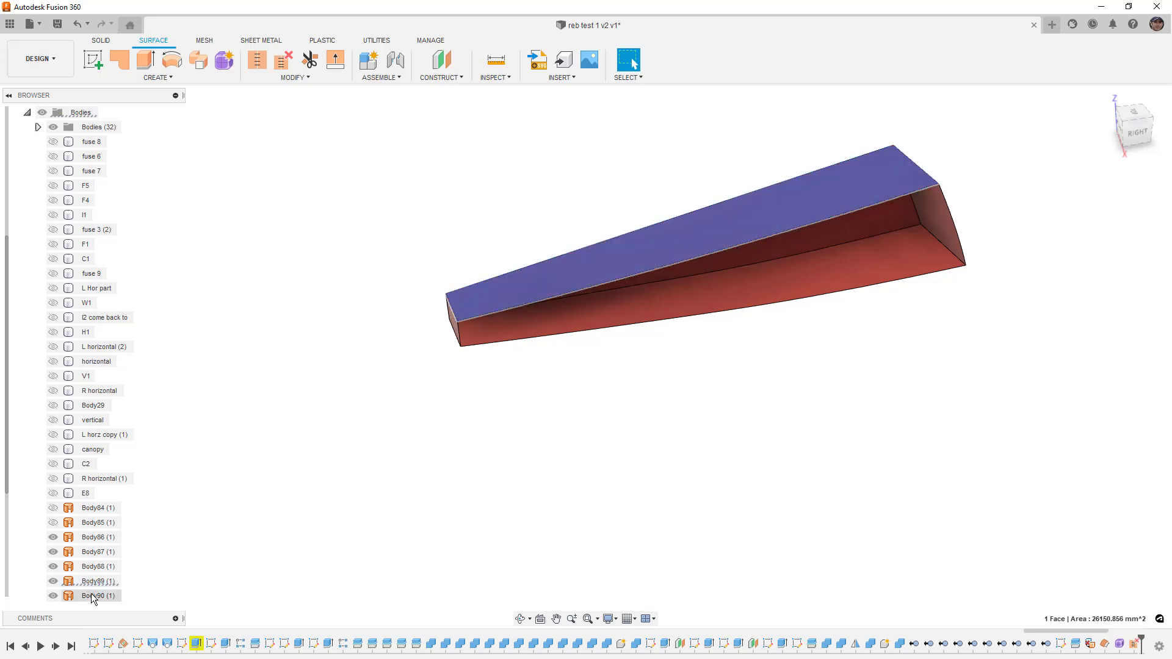
{"action": "key", "text": "v"}
Hide the small front end face so only the inner side, bottom and large rear end faces show.
{"action": "left_click", "coordinate": [655, 295]}
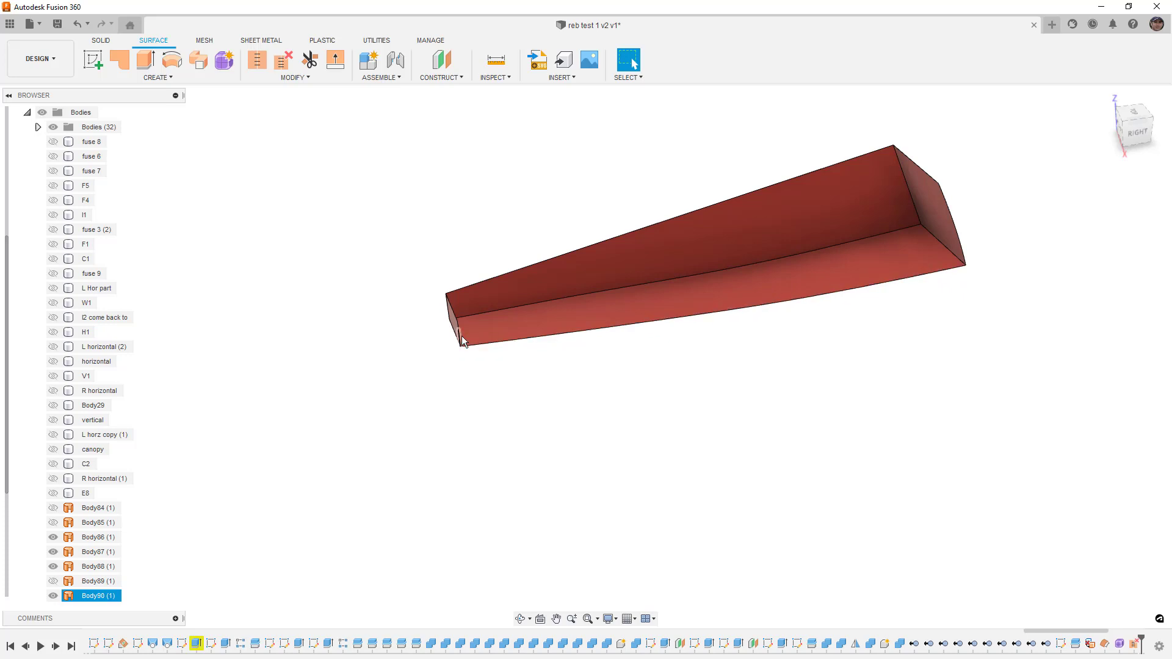
{"action": "left_click", "coordinate": [922, 262]}
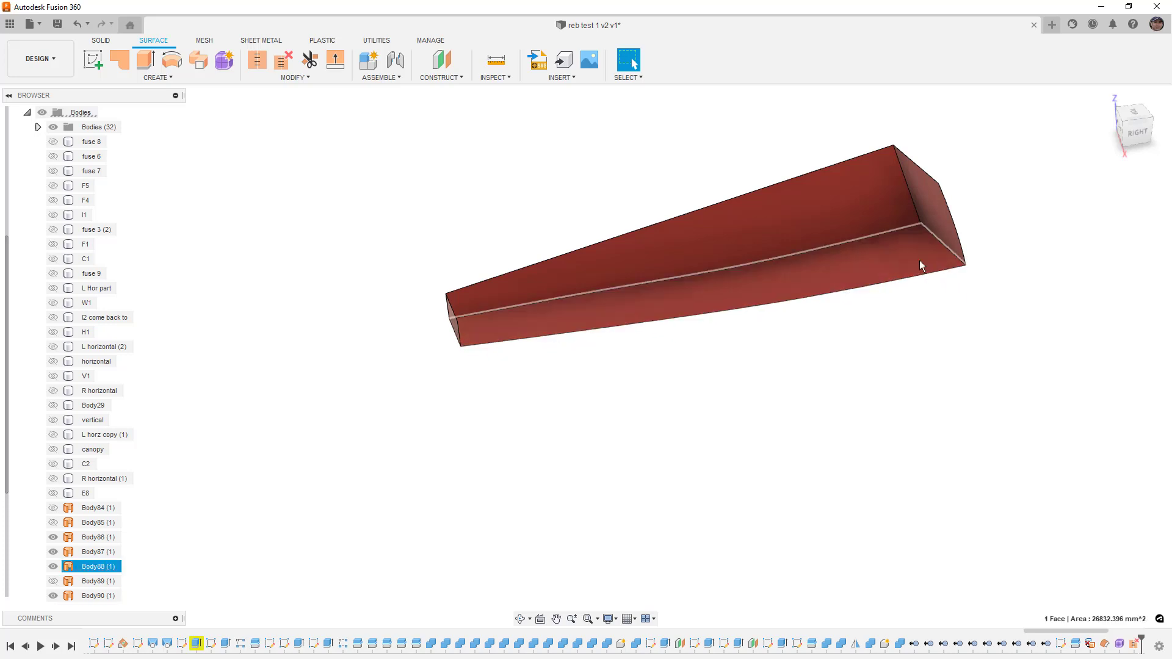
{"action": "mouse_move", "coordinate": [925, 264]}
{"action": "middle_mouse_down", "text": "shift"}
{"action": "mouse_move", "coordinate": [937, 269]}
{"action": "mouse_move", "coordinate": [921, 280]}
{"action": "middle_mouse_up", "text": "shift"}
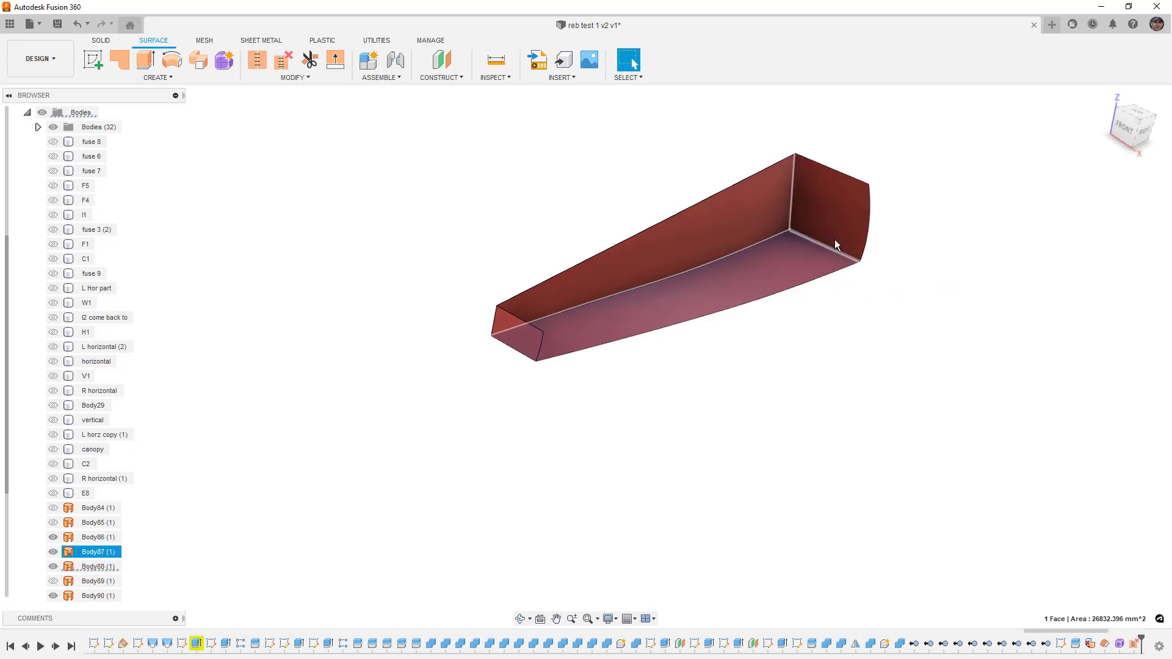
{"action": "left_click", "coordinate": [519, 328]}
{"action": "scroll", "coordinate": [73, 560], "scroll_direction": "down", "scroll_amount": 2}
{"action": "key", "text": "Delete"}
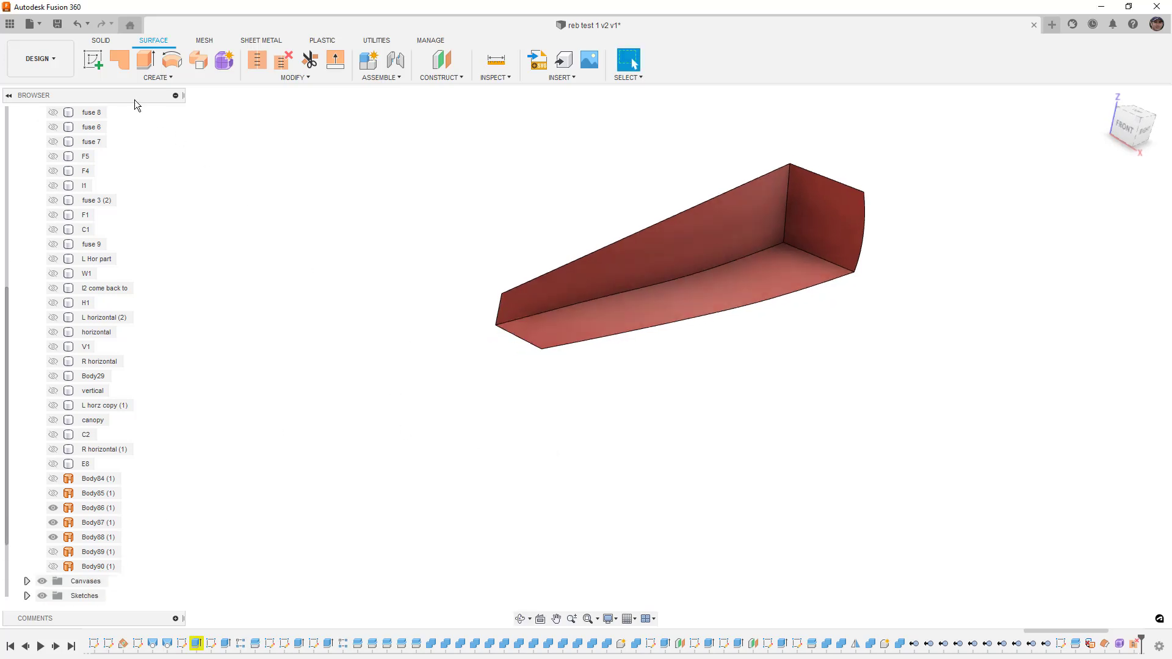
Start a sketch on the front origin plane and project the outline of the insert's large rear end face into it.
{"action": "left_click", "coordinate": [93, 61]}
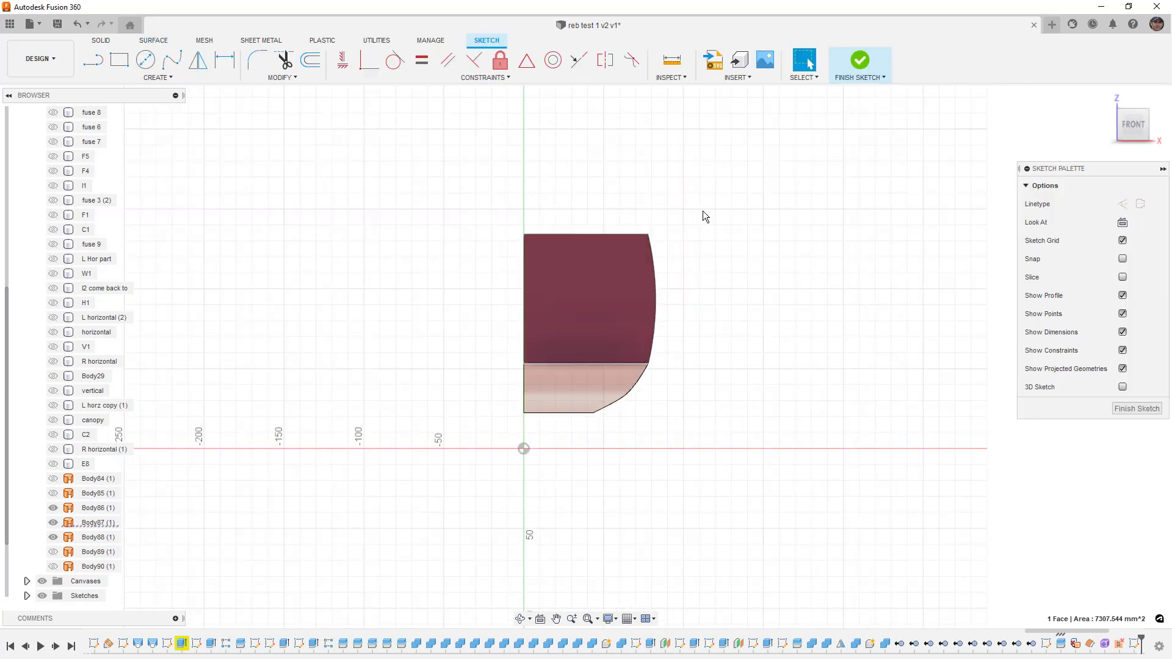
{"action": "key", "text": "p"}
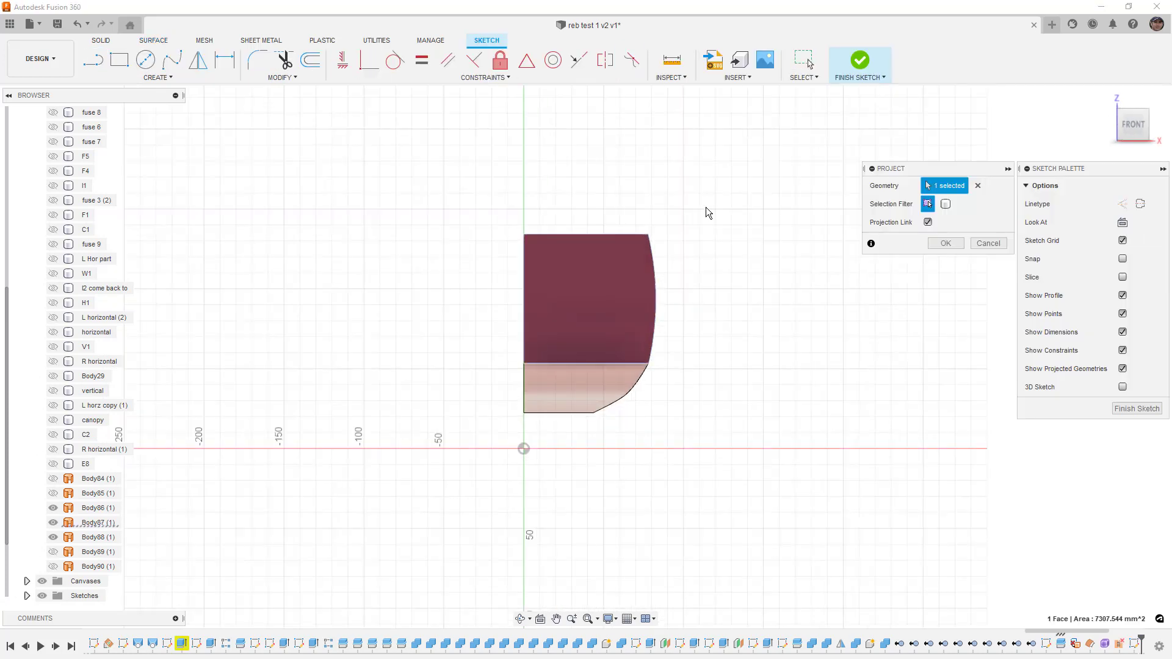
{"action": "left_click", "coordinate": [945, 243]}
{"action": "left_click", "coordinate": [220, 77]}
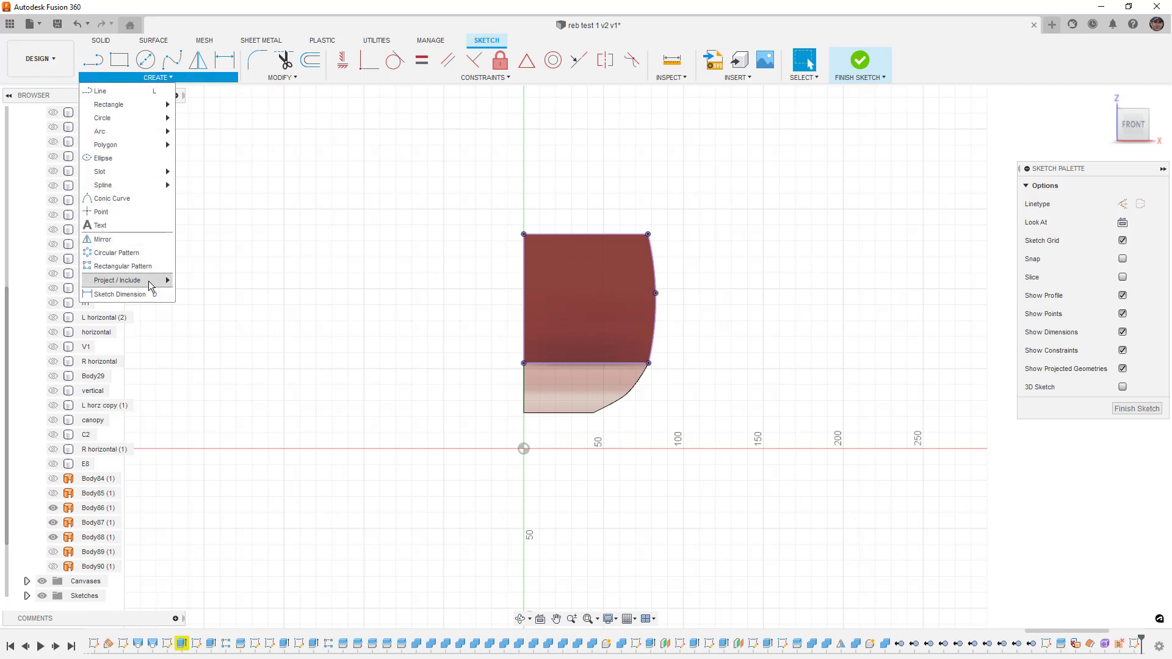
{"action": "mouse_move", "coordinate": [148, 281]}
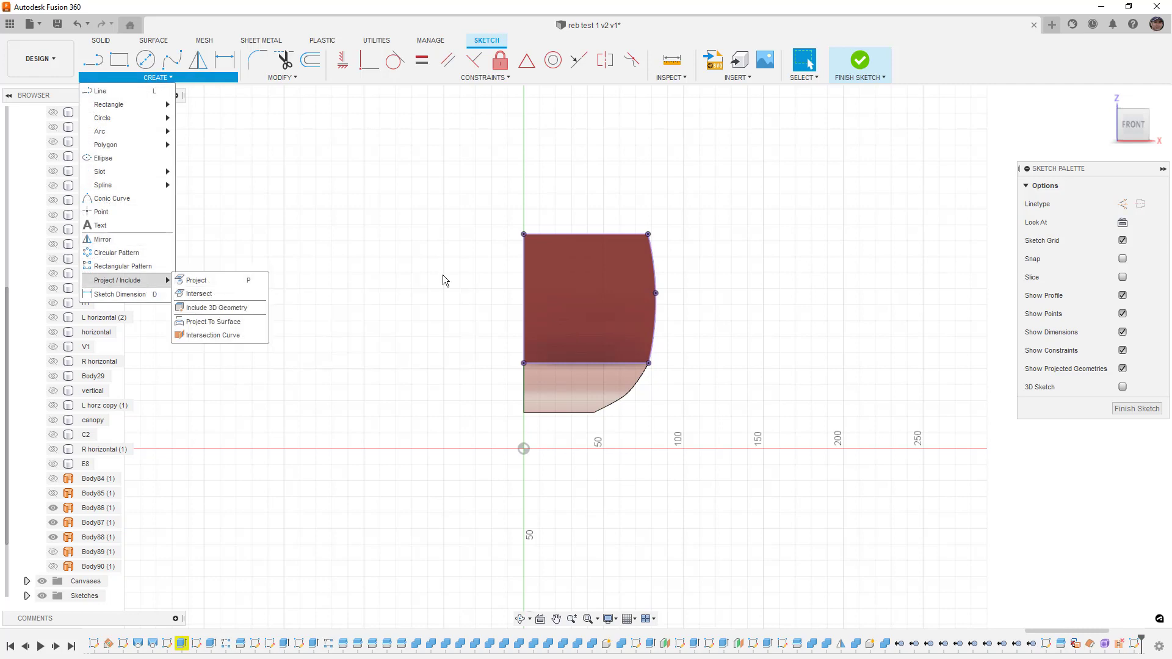
{"action": "left_click", "coordinate": [702, 267]}
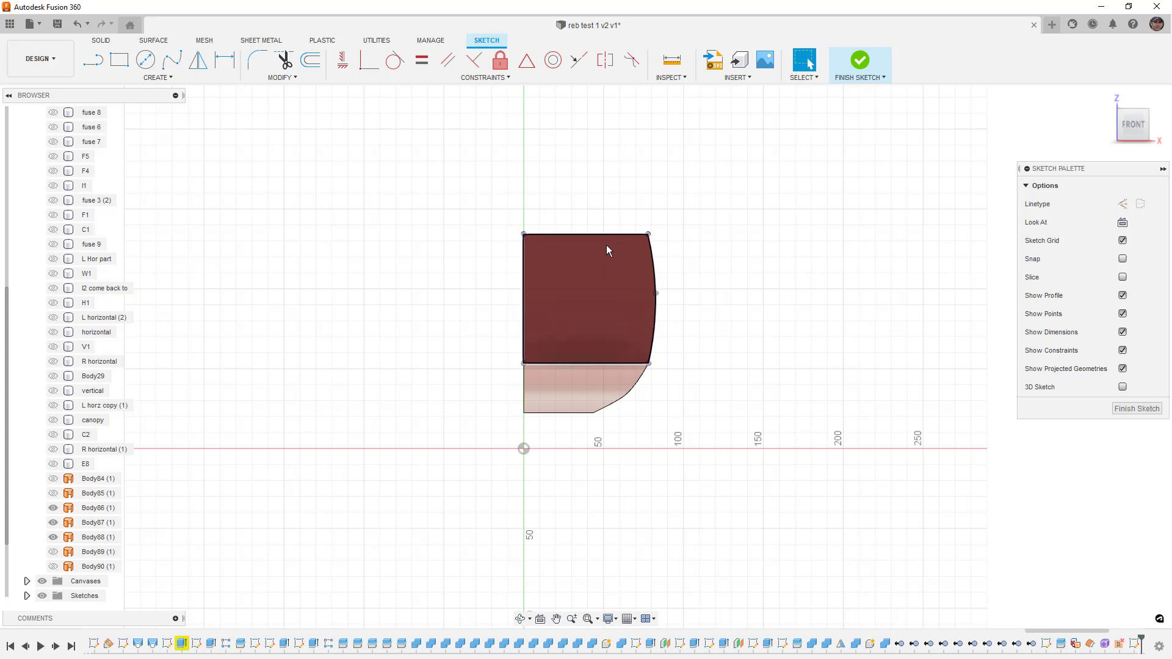
Sketch connected lines from the projected lower edge up to an inner point, out to the upper outer corner, and from the start to the lower outer corner.
{"action": "scroll", "coordinate": [643, 359], "scroll_direction": "up", "scroll_amount": 2}
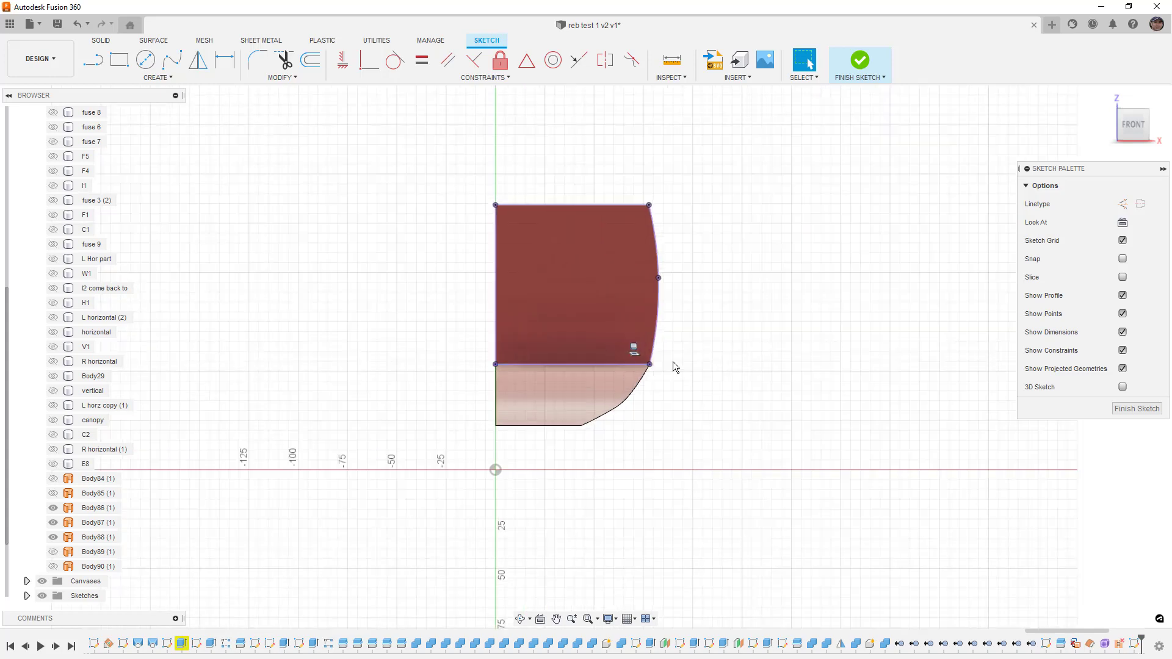
{"action": "left_click", "coordinate": [98, 66]}
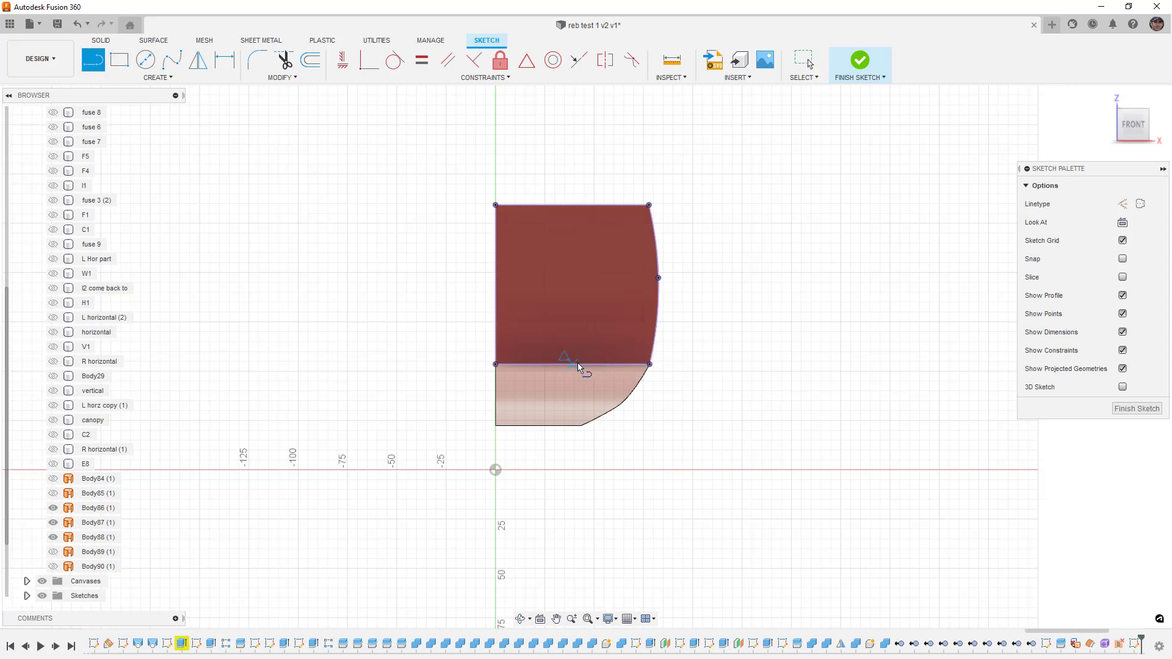
{"action": "left_click", "coordinate": [611, 365]}
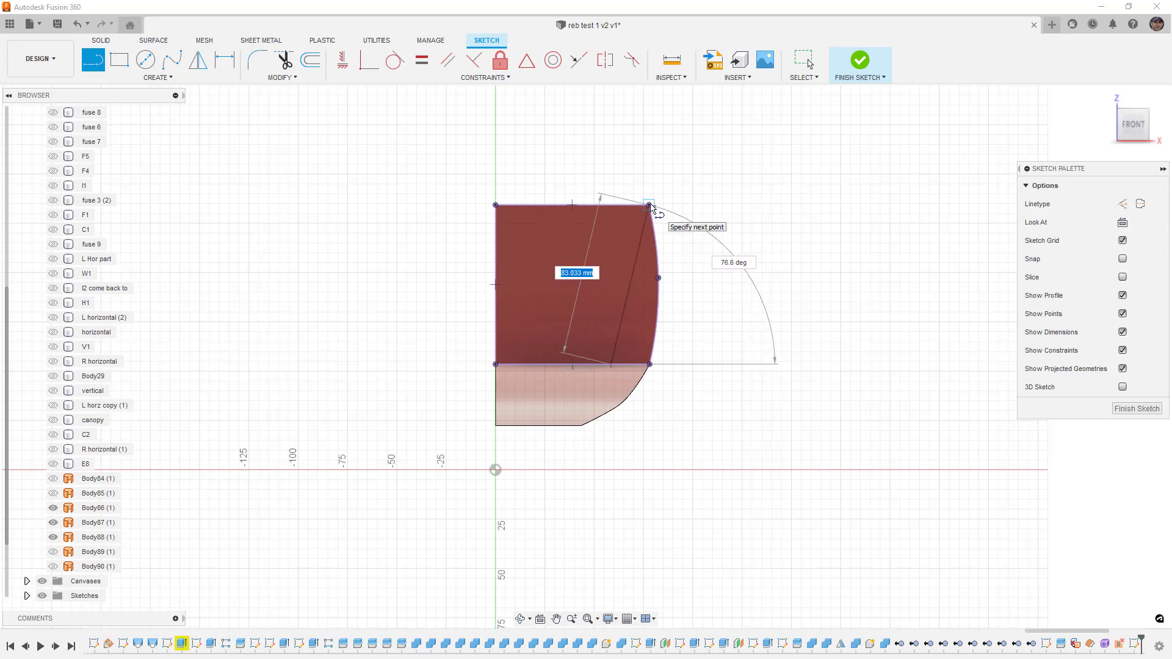
{"action": "double_click", "coordinate": [585, 220]}
{"action": "left_click", "coordinate": [584, 220]}
{"action": "double_click", "coordinate": [649, 205]}
{"action": "scroll", "coordinate": [606, 375], "scroll_direction": "up", "scroll_amount": 2}
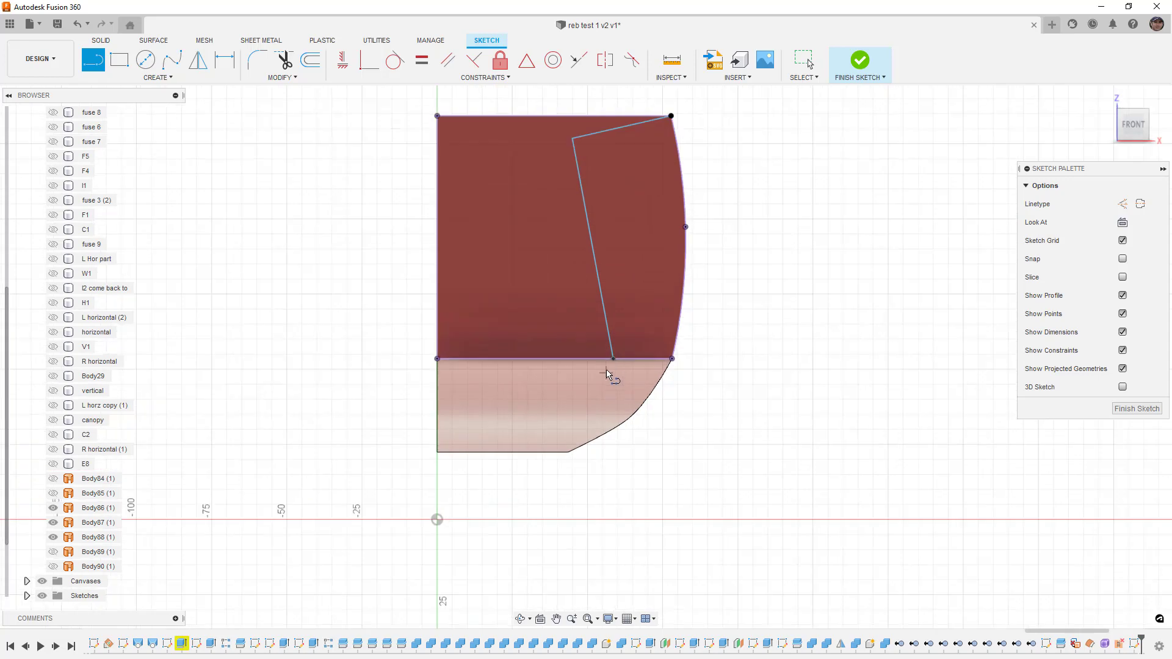
{"action": "left_click", "coordinate": [614, 360]}
{"action": "double_click", "coordinate": [672, 359]}
Fillet both inner corners of the recess profile with a 5 mm radius and finish the sketch.
{"action": "left_click", "coordinate": [257, 59]}
{"action": "left_click", "coordinate": [583, 141]}
{"action": "left_click", "coordinate": [578, 160]}
{"action": "left_click", "coordinate": [609, 315]}
{"action": "left_click", "coordinate": [630, 360]}
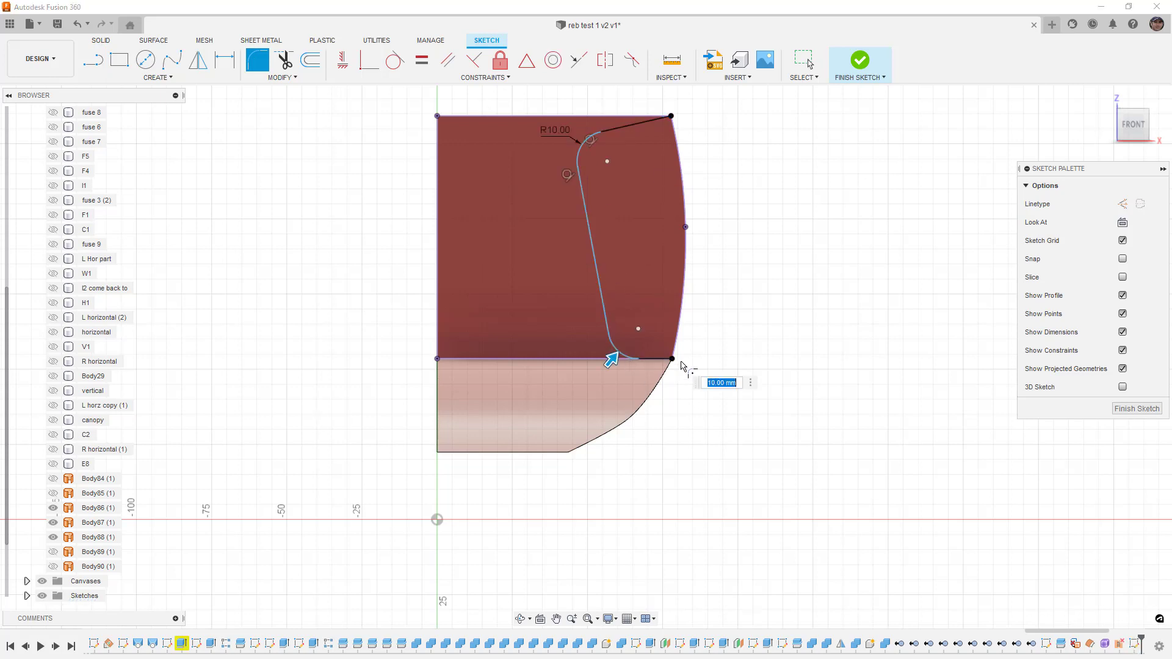
{"action": "type", "text": "5"}
{"action": "key", "text": "Return"}
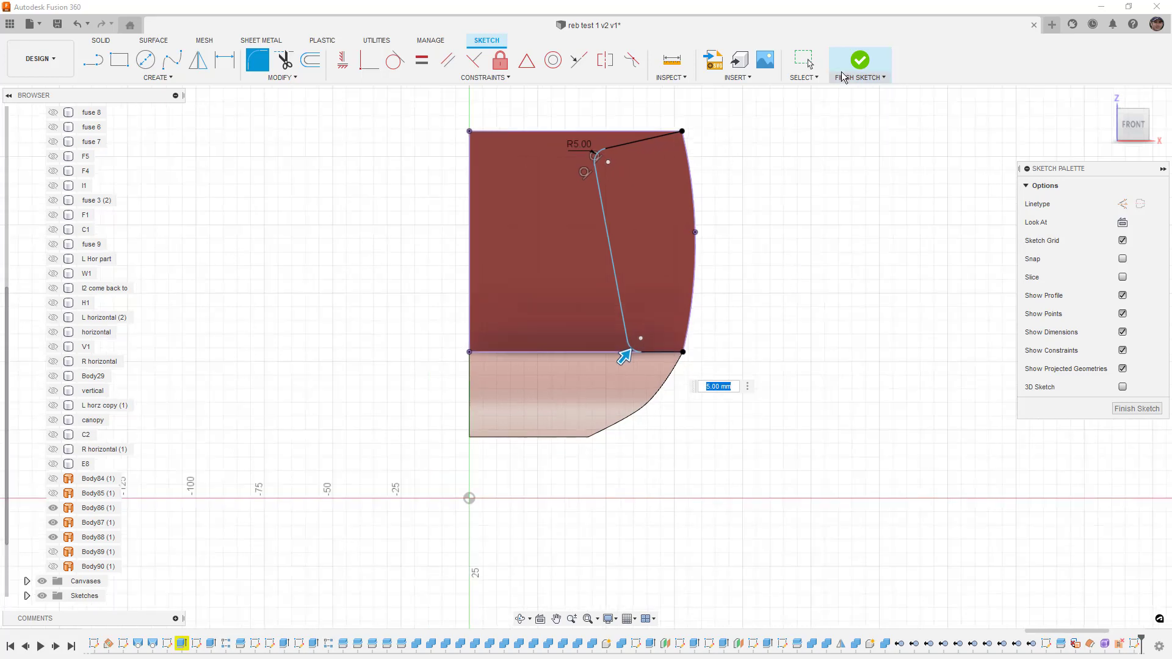
{"action": "left_click", "coordinate": [860, 61]}
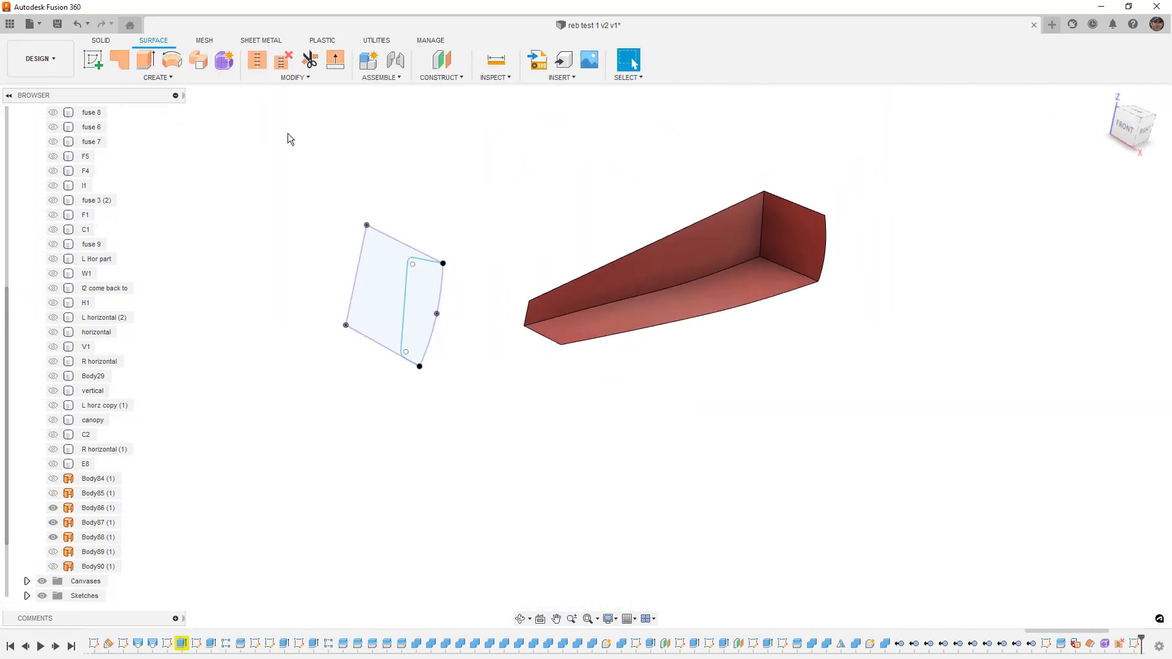
Trim the outer part off the large rear end face using the filleted sketch profile as the trim tool.
{"action": "left_click", "coordinate": [310, 61]}
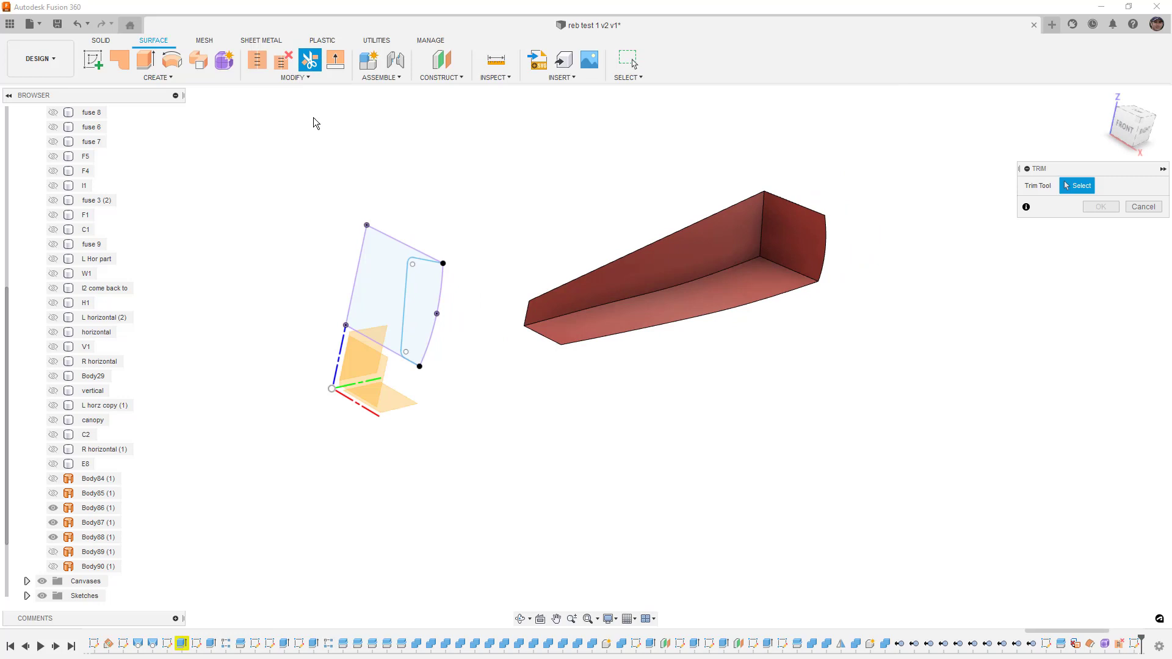
{"action": "left_click", "coordinate": [407, 275]}
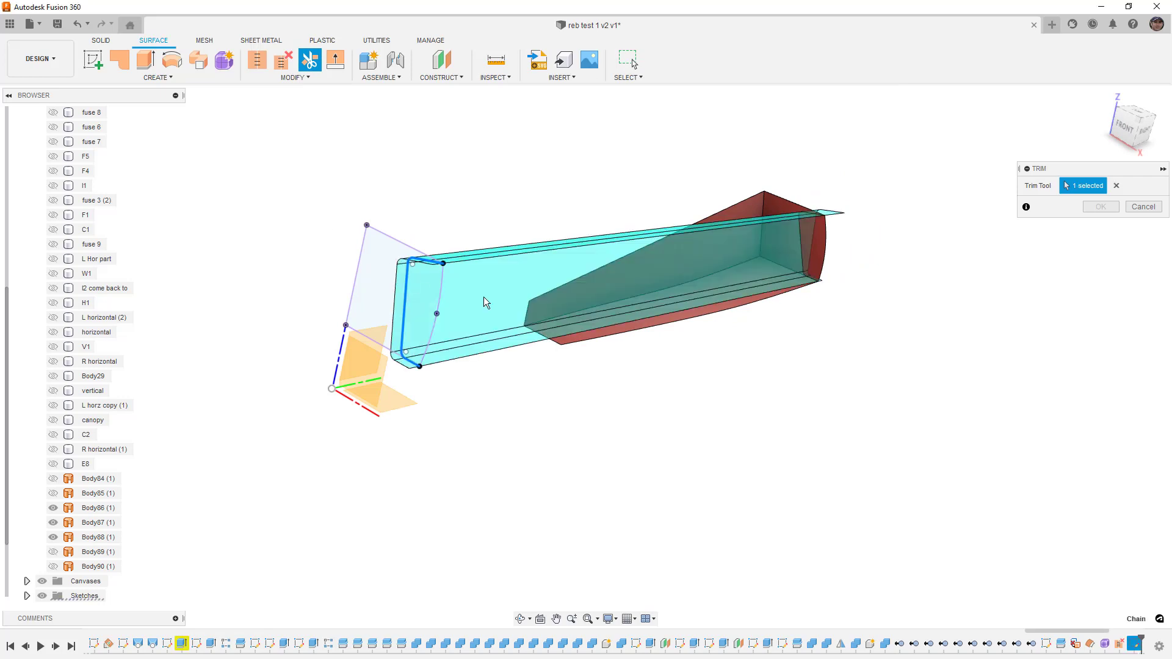
{"action": "left_click", "coordinate": [824, 237]}
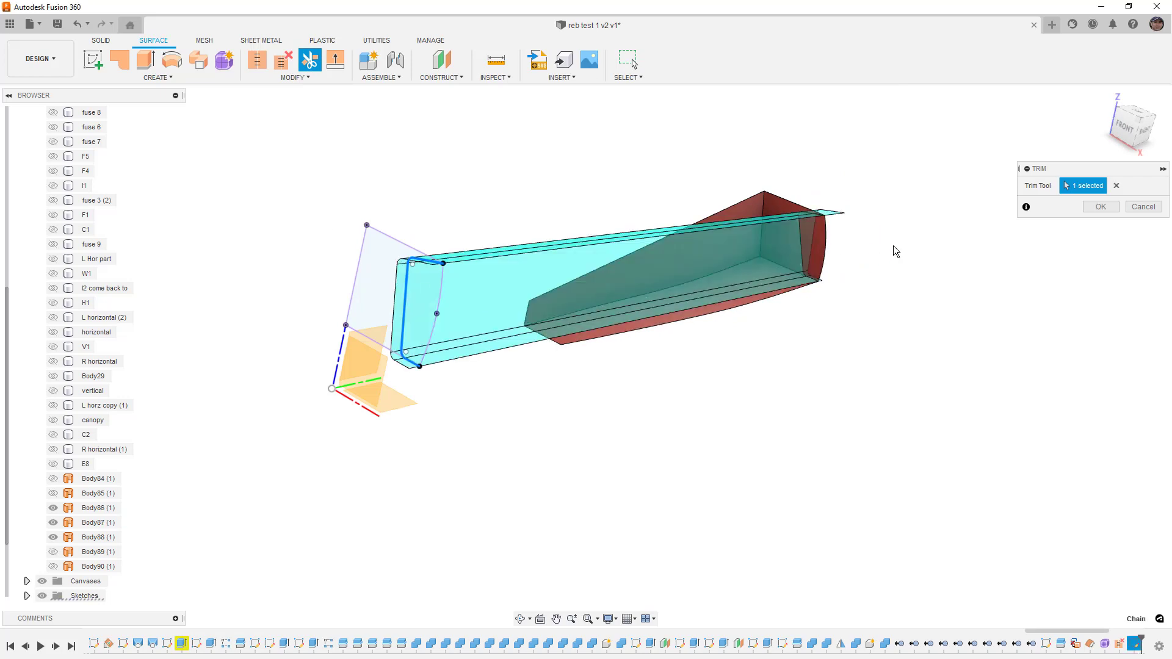
{"action": "left_click", "coordinate": [1103, 206]}
{"action": "middle_click_drag", "start_coordinate": [804, 320], "coordinate": [791, 313], "text": "shift"}
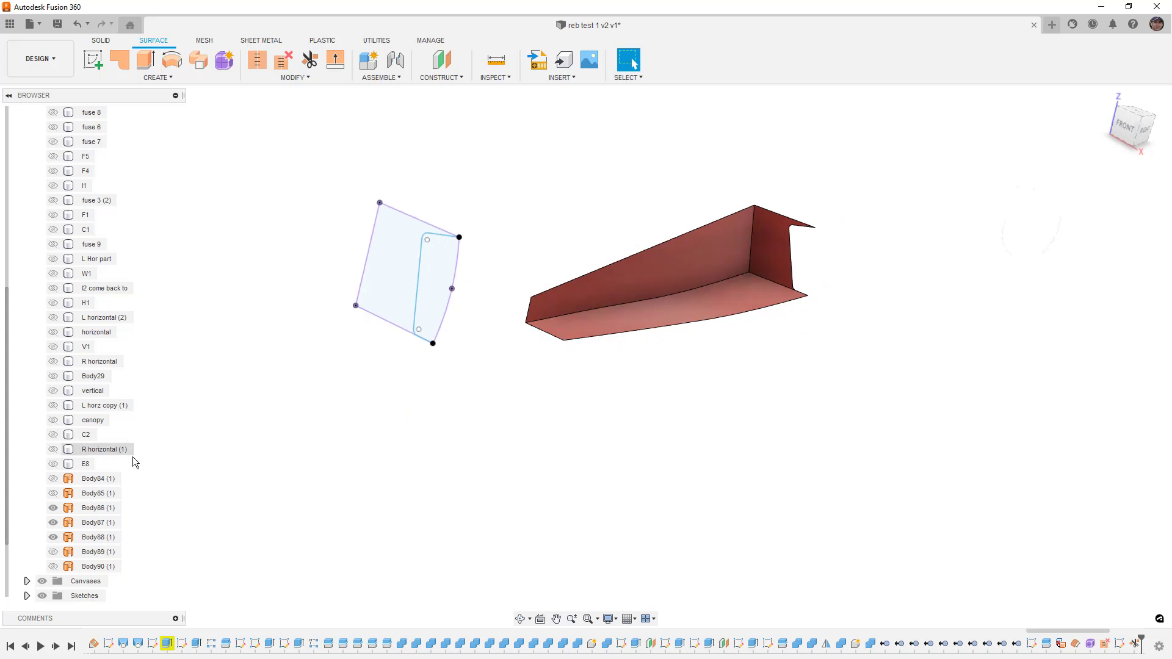
Hide the recess profile sketch, Sketch69, and collapse the sketch list.
{"action": "scroll", "coordinate": [61, 548], "scroll_direction": "down", "scroll_amount": 2}
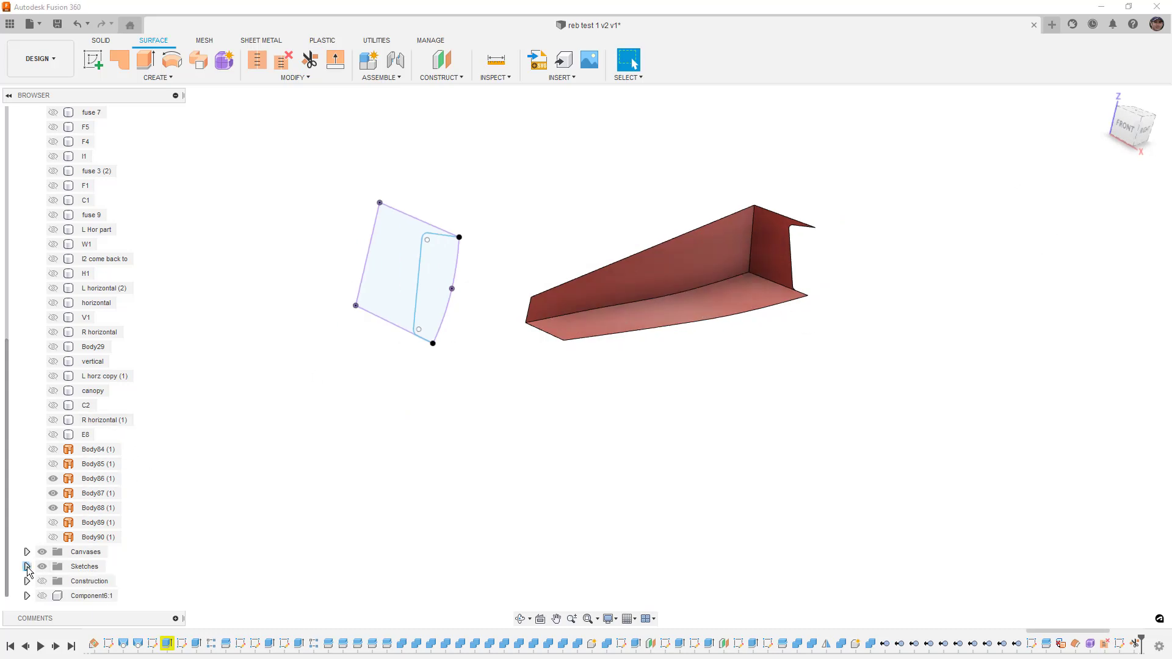
{"action": "left_click", "coordinate": [27, 568]}
{"action": "scroll", "coordinate": [58, 563], "scroll_direction": "down", "scroll_amount": 13}
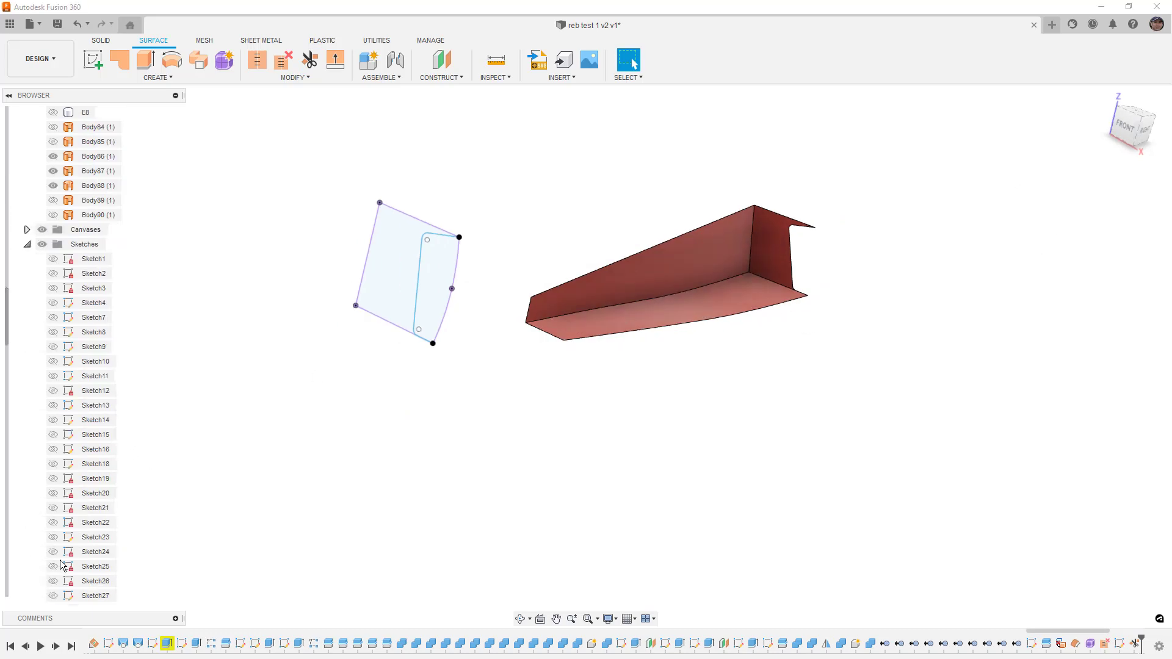
{"action": "scroll", "coordinate": [59, 563], "scroll_direction": "down", "scroll_amount": 4}
{"action": "scroll", "coordinate": [57, 563], "scroll_direction": "down", "scroll_amount": 2}
{"action": "left_click", "coordinate": [53, 567]}
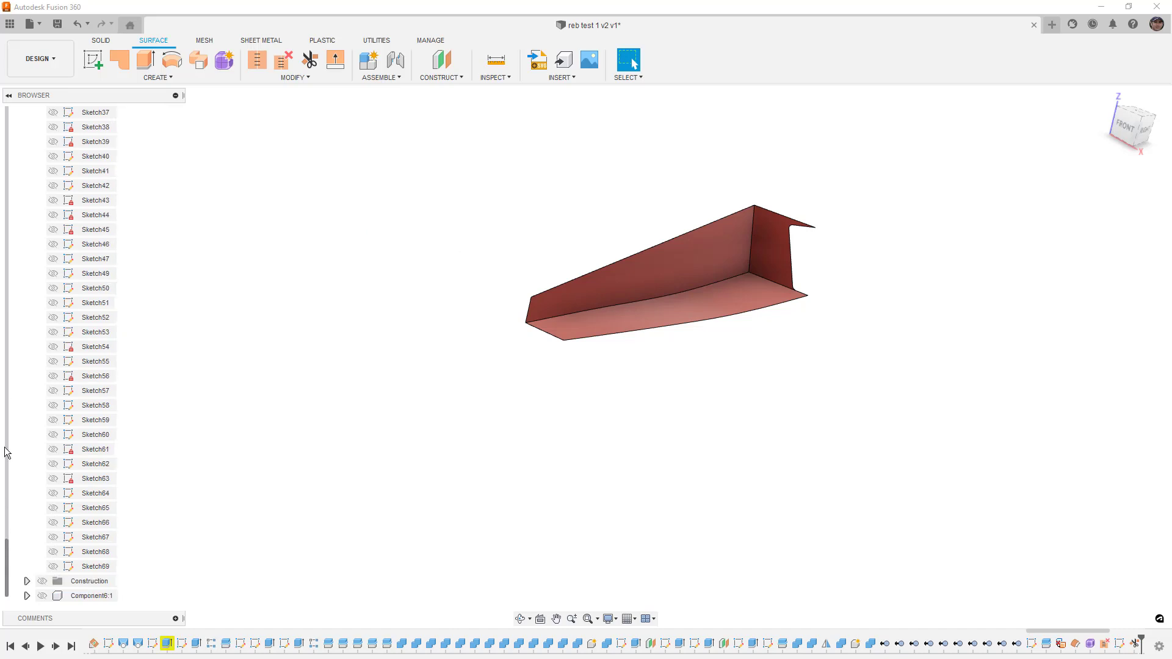
{"action": "scroll", "coordinate": [55, 427], "scroll_direction": "up", "scroll_amount": 20}
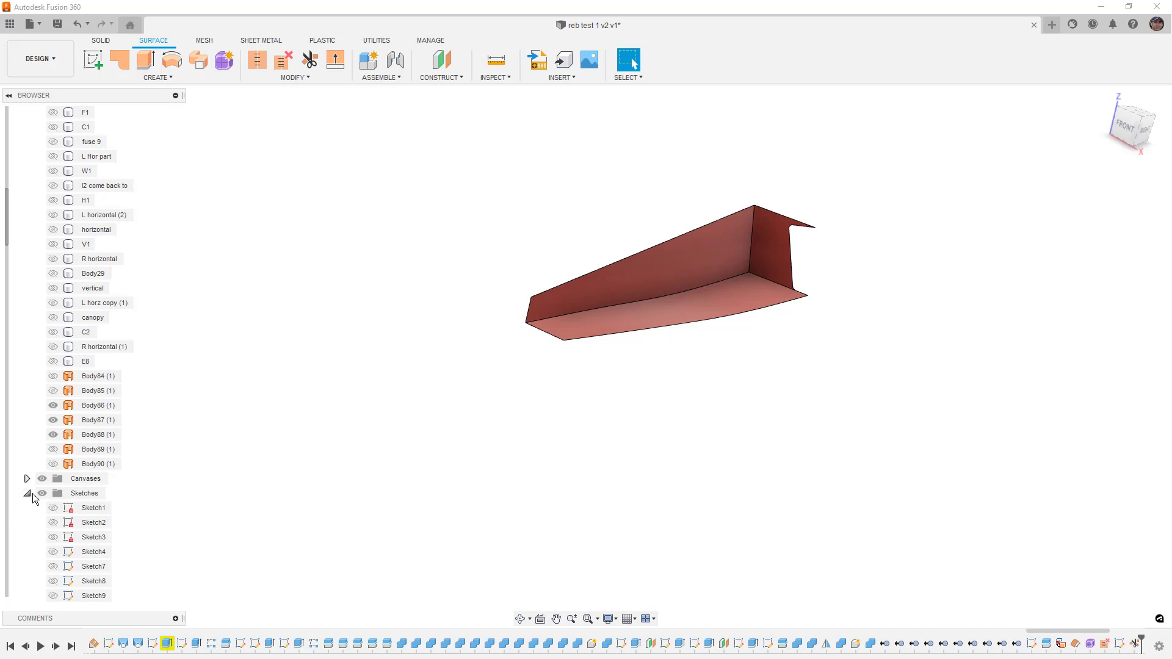
{"action": "left_click", "coordinate": [28, 494]}
Show the insert's upper face and front end face again, Body89 (1) and Body90 (1), and view the insert from behind.
{"action": "mouse_move", "coordinate": [386, 332]}
{"action": "middle_mouse_down", "text": "shift"}
{"action": "mouse_move", "coordinate": [419, 335]}
{"action": "mouse_move", "coordinate": [354, 365]}
{"action": "middle_mouse_up", "text": "shift"}
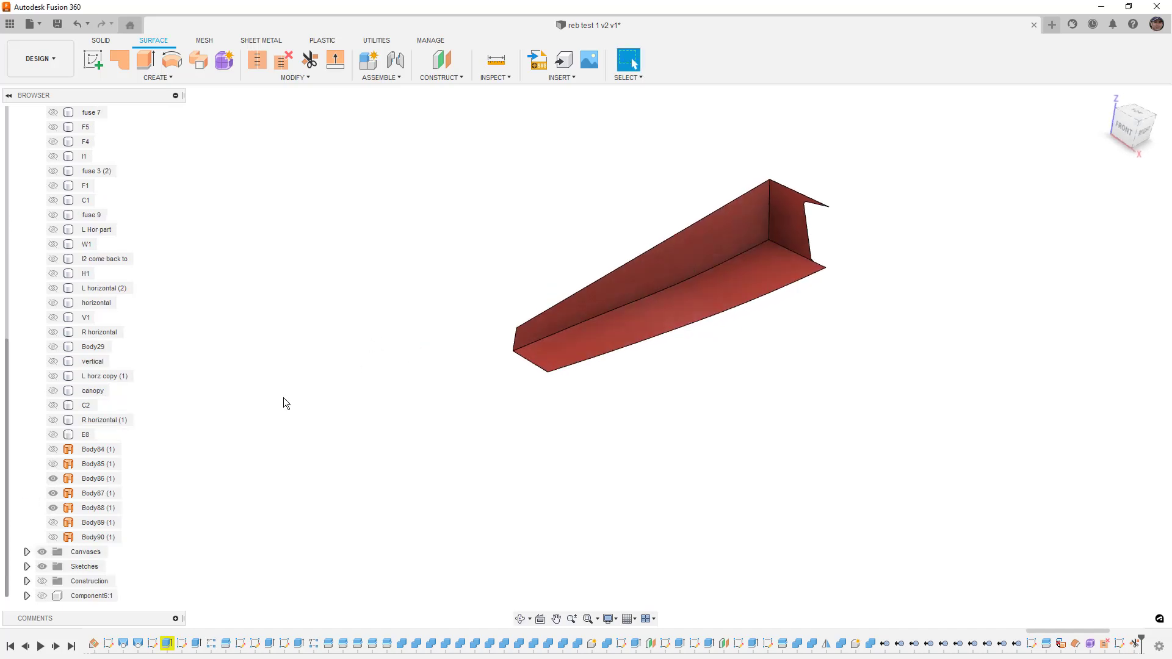
{"action": "left_click", "coordinate": [54, 523]}
{"action": "middle_click_drag", "start_coordinate": [259, 452], "coordinate": [646, 324], "text": "shift"}
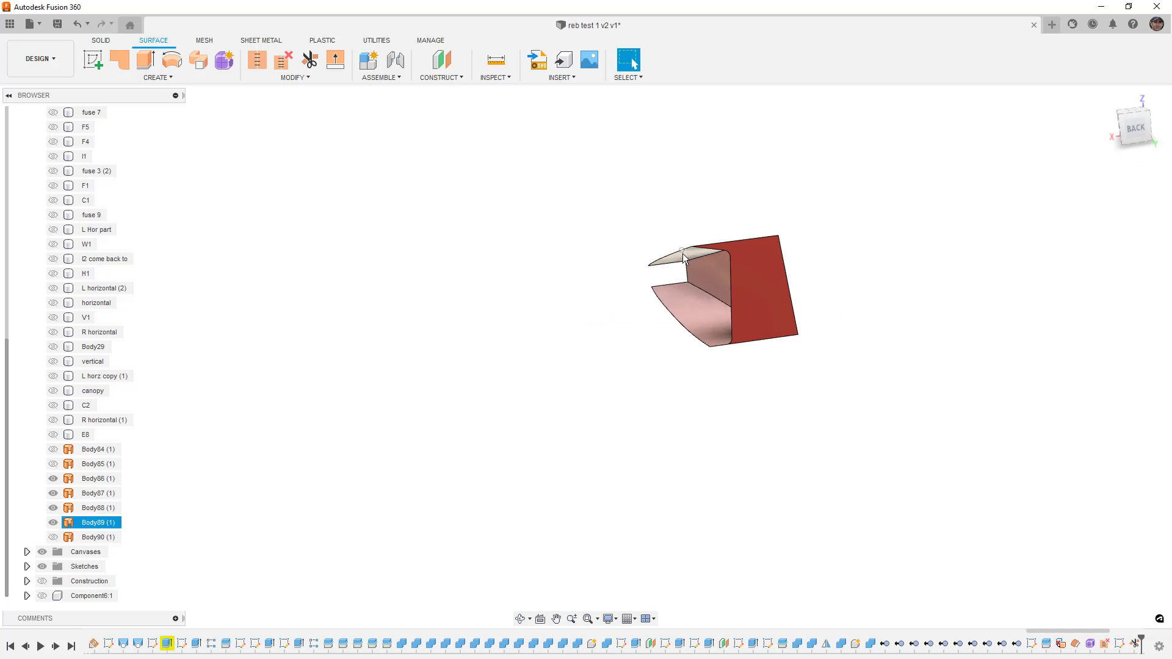
{"action": "left_click", "coordinate": [54, 537]}
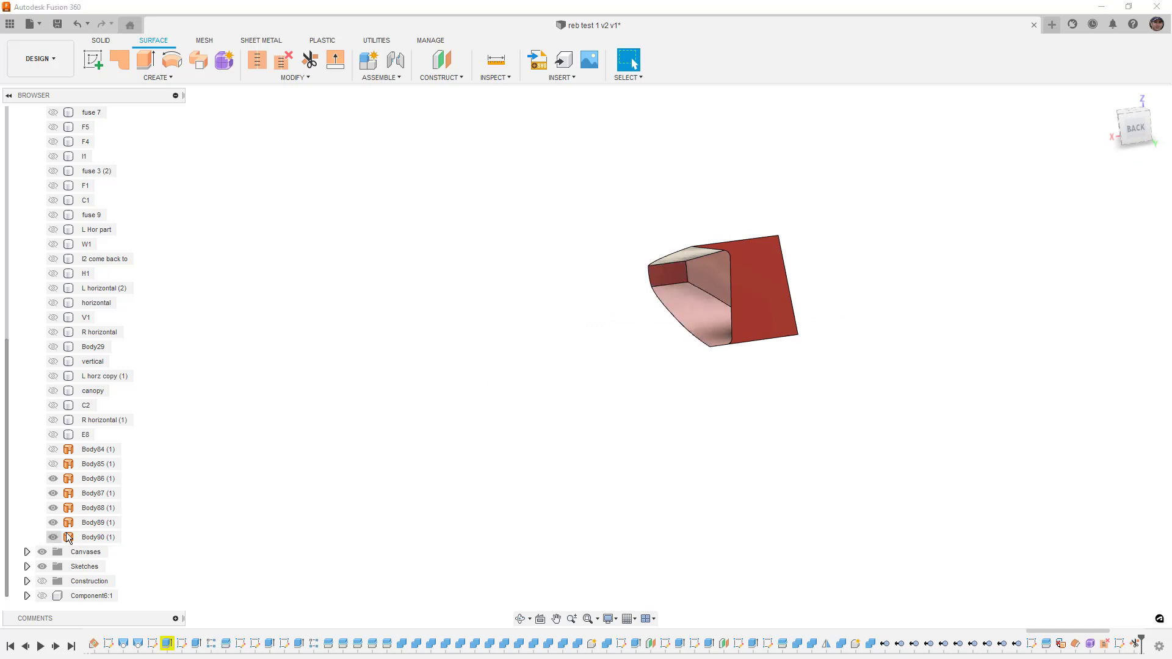
{"action": "mouse_move", "coordinate": [482, 316]}
{"action": "middle_mouse_down", "text": "shift"}
{"action": "mouse_move", "coordinate": [511, 343]}
{"action": "mouse_move", "coordinate": [602, 350]}
{"action": "mouse_move", "coordinate": [548, 346]}
{"action": "mouse_move", "coordinate": [478, 304]}
{"action": "middle_mouse_up", "text": "shift"}
{"action": "left_click", "coordinate": [193, 79]}
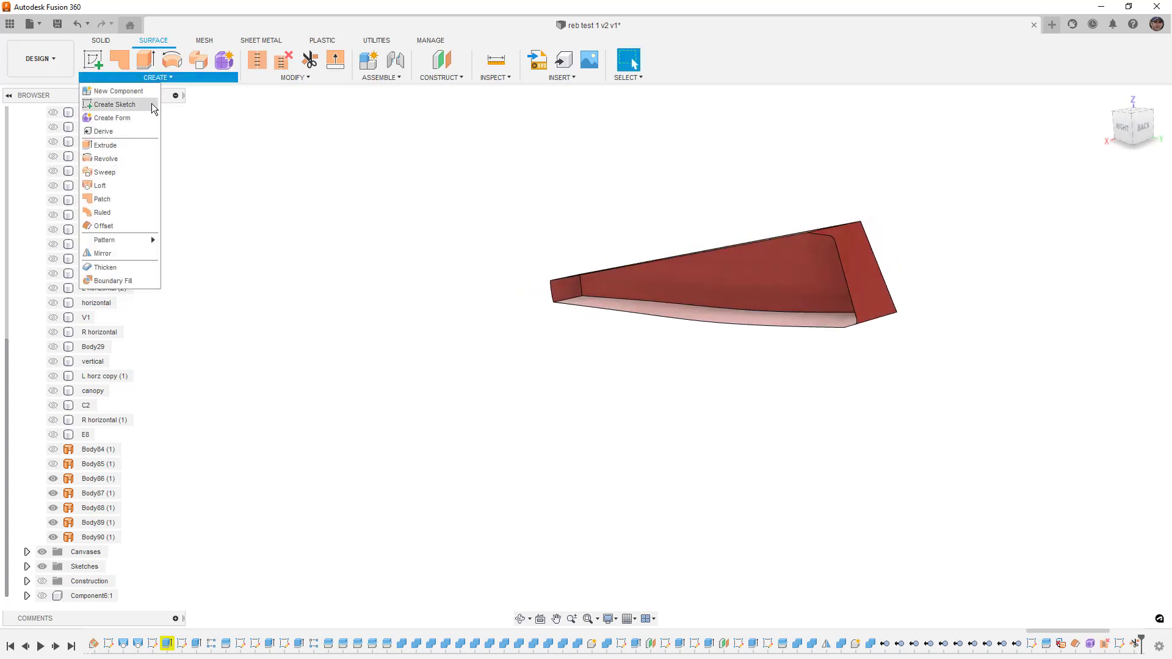
{"action": "left_click", "coordinate": [112, 183]}
{"action": "scroll", "coordinate": [542, 288], "scroll_direction": "up", "scroll_amount": 2}
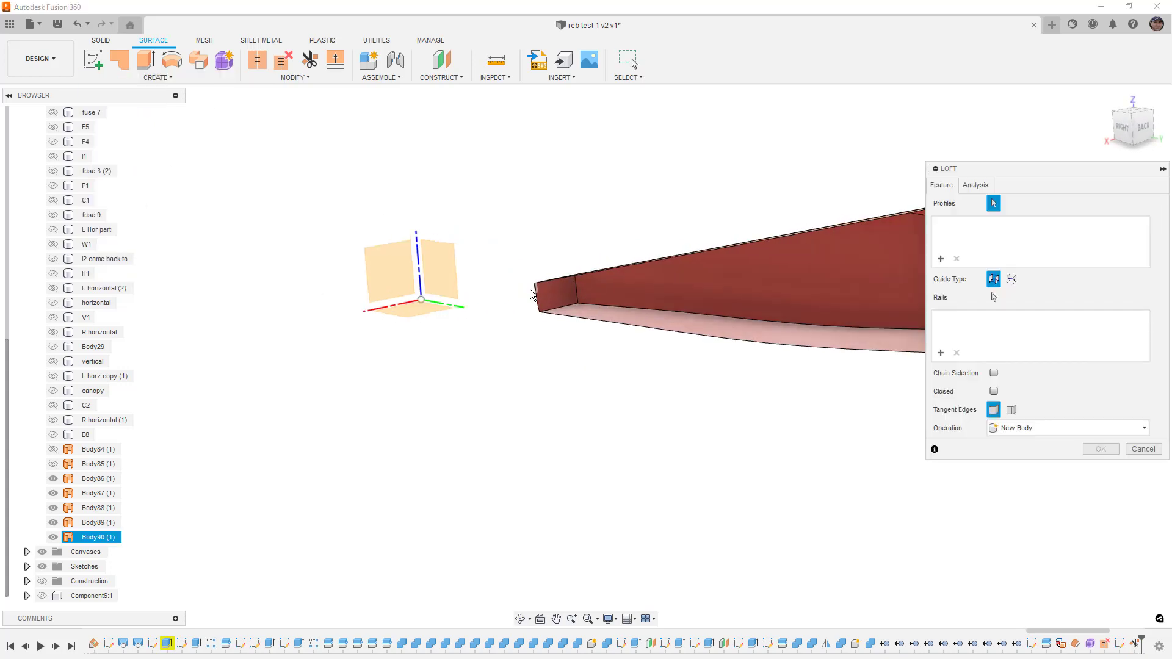
{"action": "left_click", "coordinate": [537, 295]}
{"action": "middle_click_drag", "start_coordinate": [601, 348], "coordinate": [424, 350]}
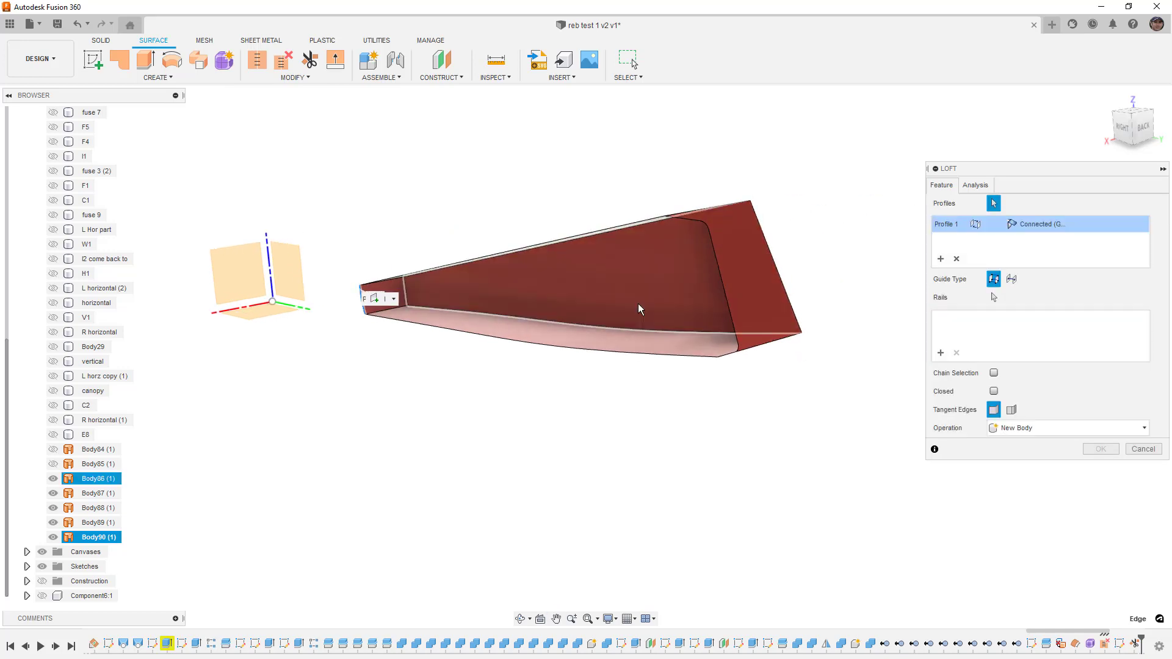
{"action": "left_click", "coordinate": [692, 220]}
{"action": "scroll", "coordinate": [719, 220], "scroll_direction": "up", "scroll_amount": 2}
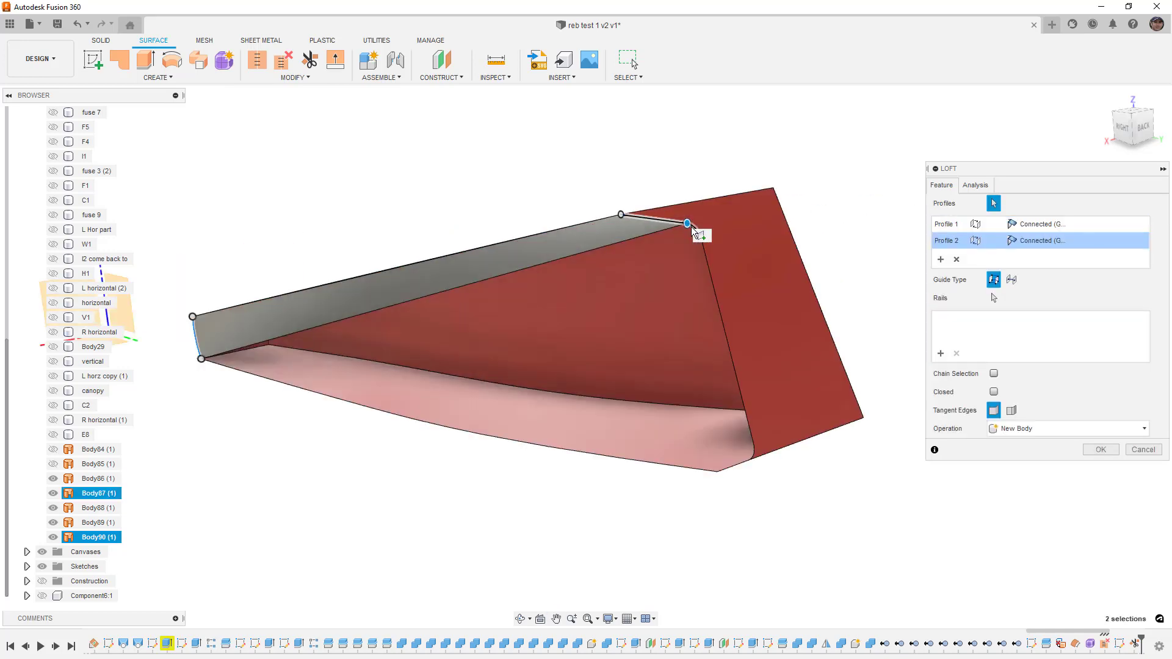
{"action": "left_click", "coordinate": [711, 277]}
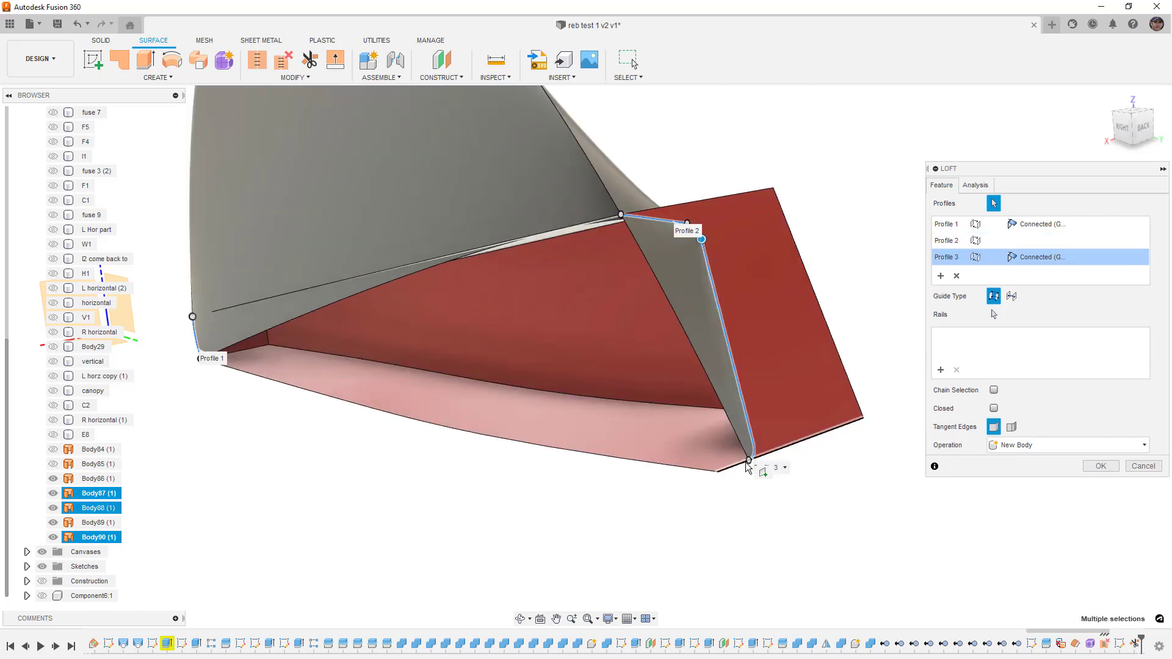
{"action": "left_click", "coordinate": [727, 475]}
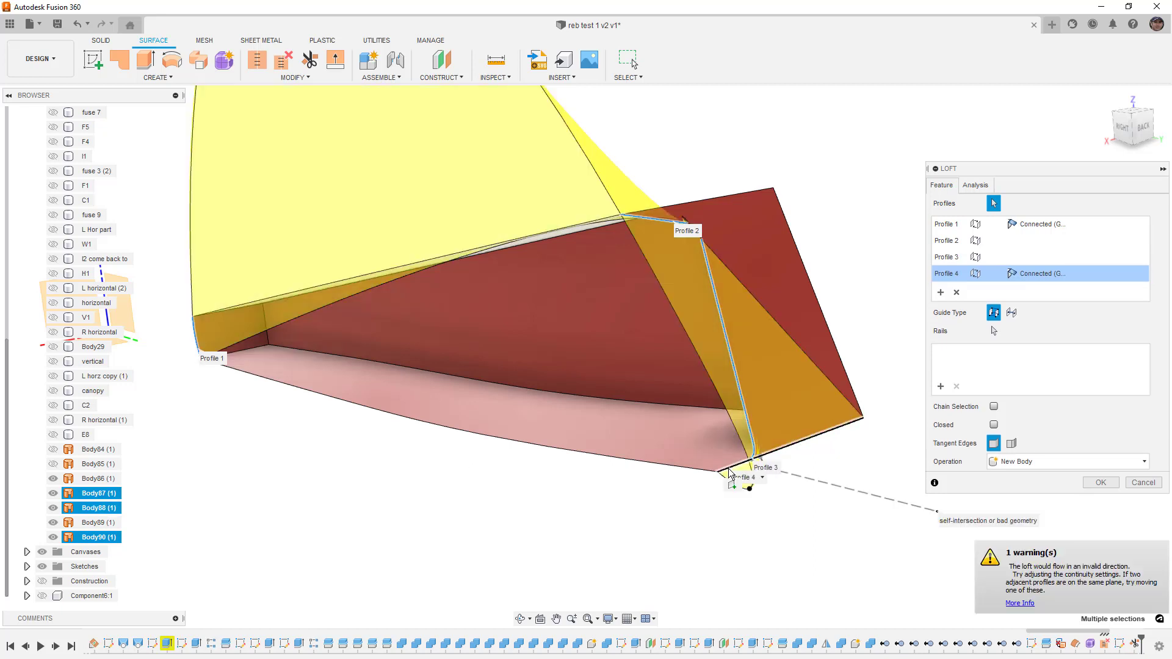
{"action": "left_click", "coordinate": [1137, 484]}
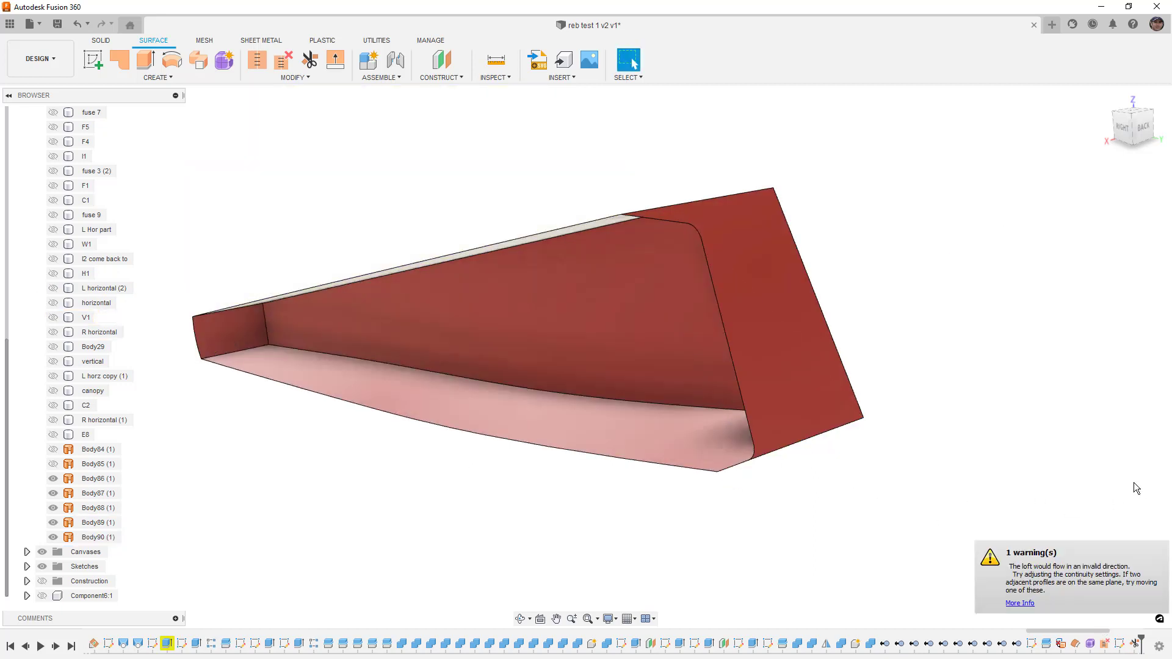
Stitch the insert's trimmed rear end face and its lower face, Body87 (1) and Body88 (1), into one new surface body.
{"action": "left_click", "coordinate": [267, 65]}
{"action": "left_click", "coordinate": [763, 334]}
{"action": "left_click", "coordinate": [679, 428]}
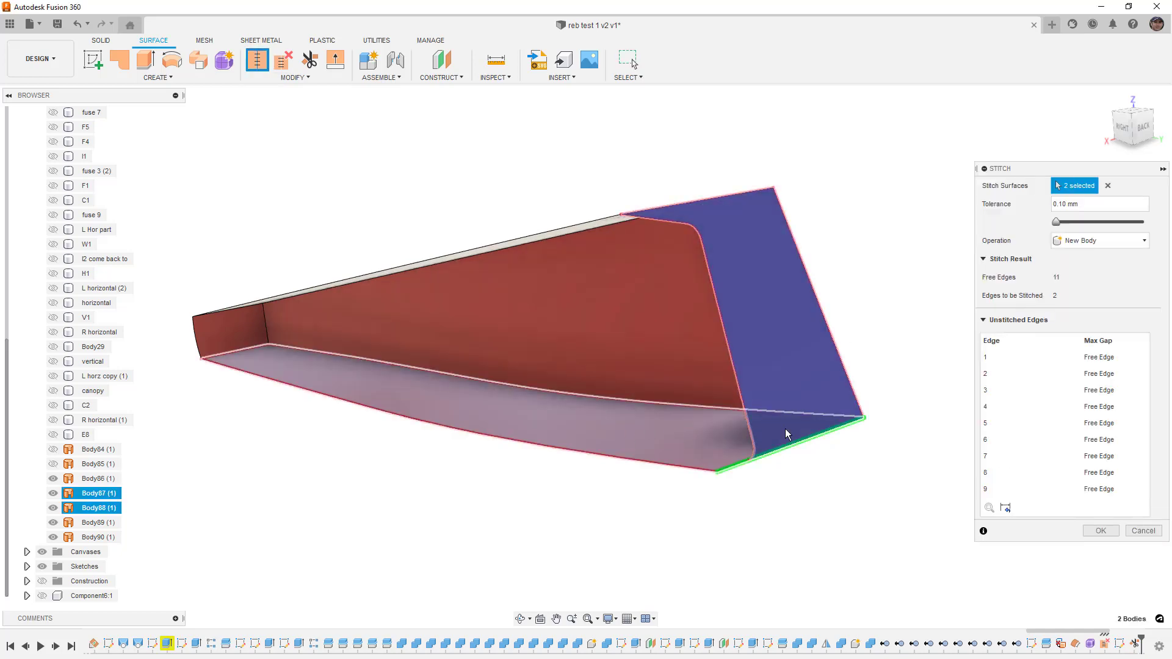
{"action": "left_click", "coordinate": [1101, 530]}
{"action": "left_click", "coordinate": [749, 460]}
{"action": "key", "text": "Escape"}
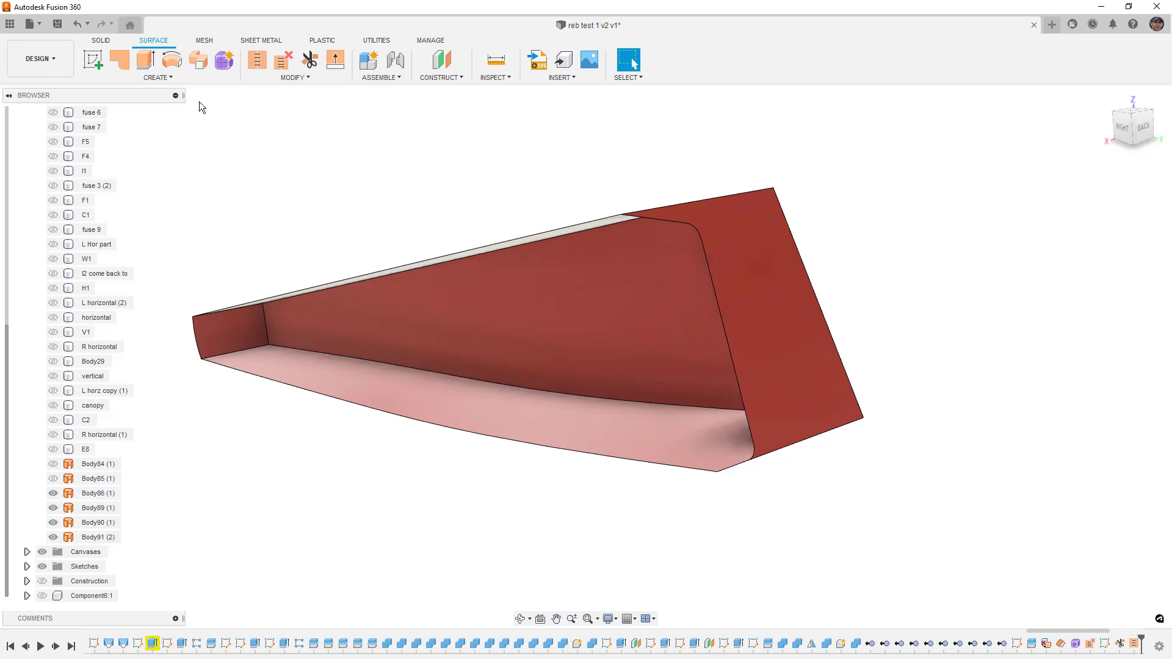
Start a surface loft with the front end face's outer edge as the first profile and pick the rear face's recess edges.
{"action": "left_click", "coordinate": [191, 78]}
{"action": "left_click", "coordinate": [100, 185]}
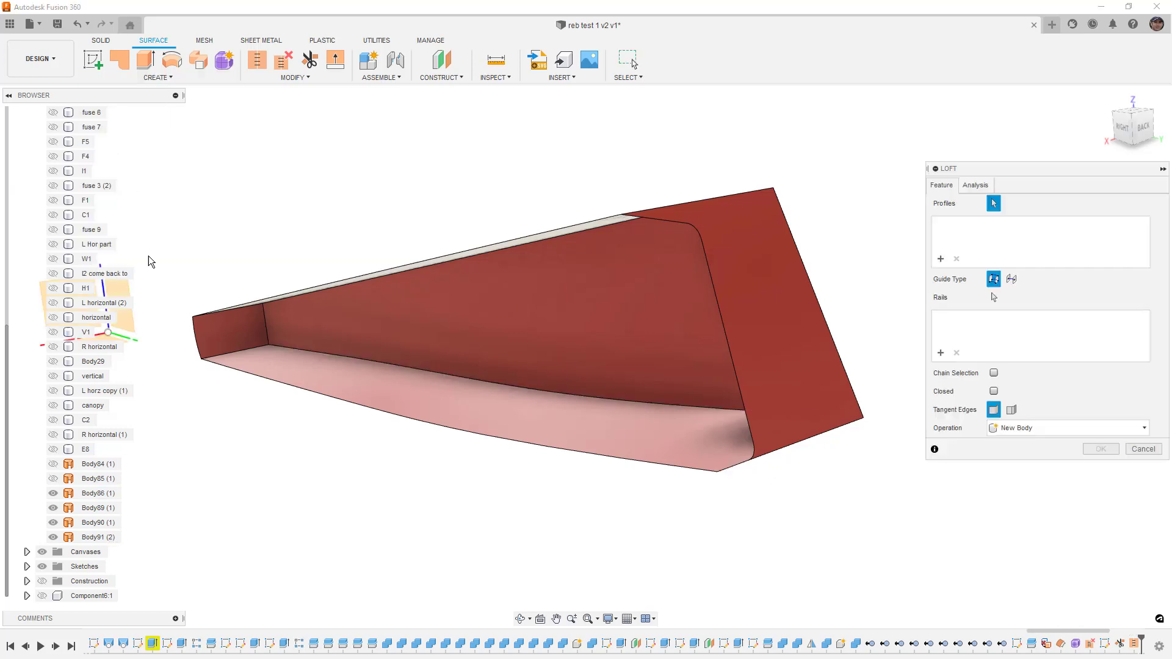
{"action": "left_click", "coordinate": [195, 331]}
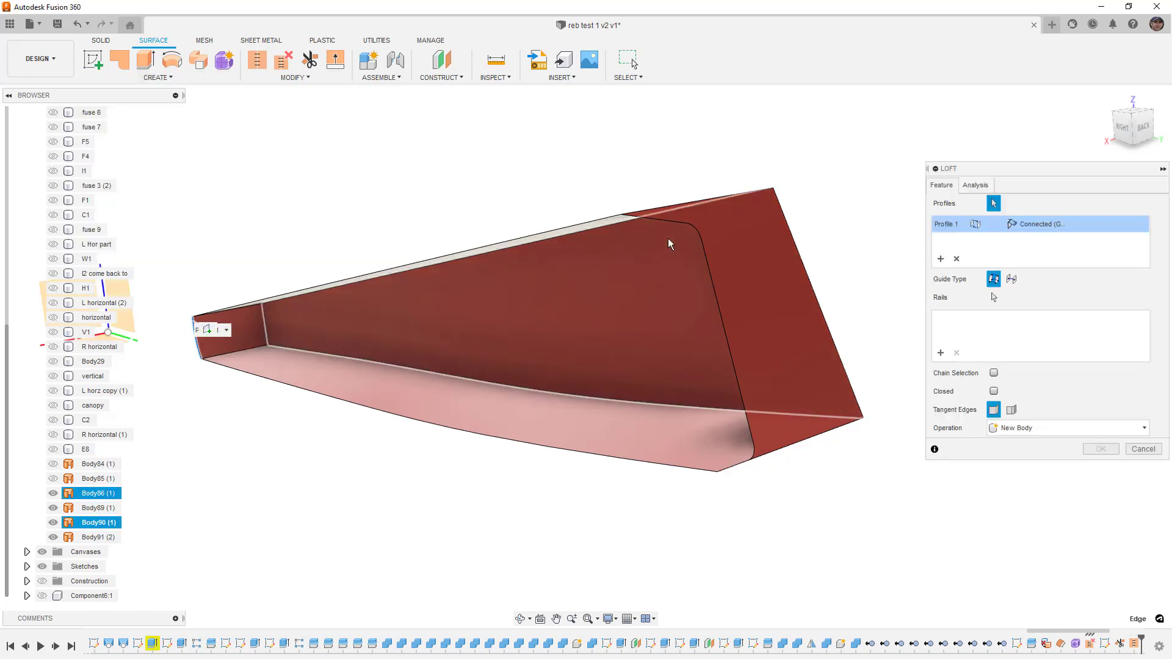
{"action": "left_click", "coordinate": [686, 223]}
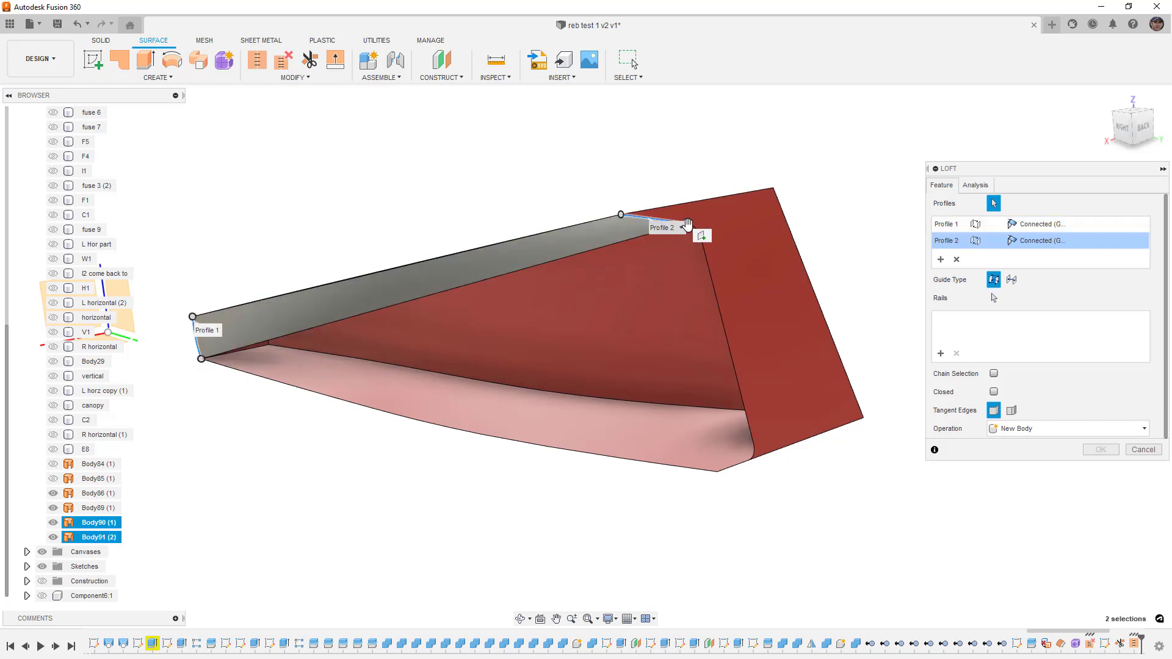
{"action": "left_click", "coordinate": [707, 259]}
{"action": "left_click", "coordinate": [756, 455]}
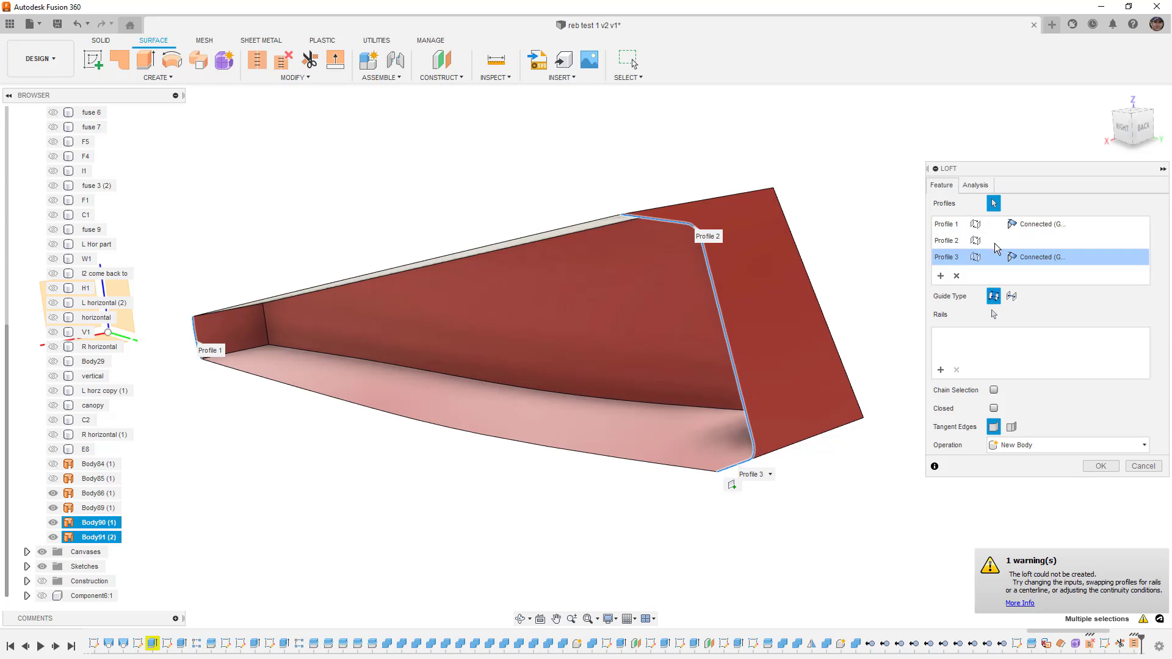
Remove the surplus loft profile and extend the second profile over the complete filleted recess edge chain, including the upper and lower edges.
{"action": "scroll", "coordinate": [694, 216], "scroll_direction": "up", "scroll_amount": 8}
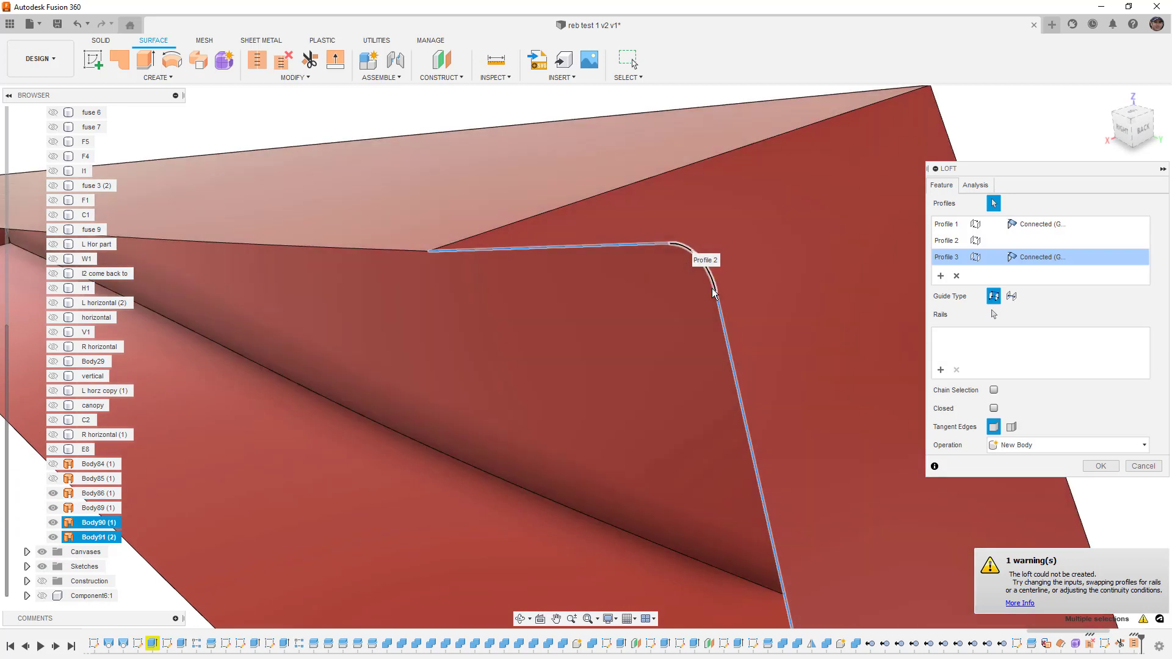
{"action": "middle_click_drag", "start_coordinate": [694, 253], "coordinate": [591, 262], "text": "shift"}
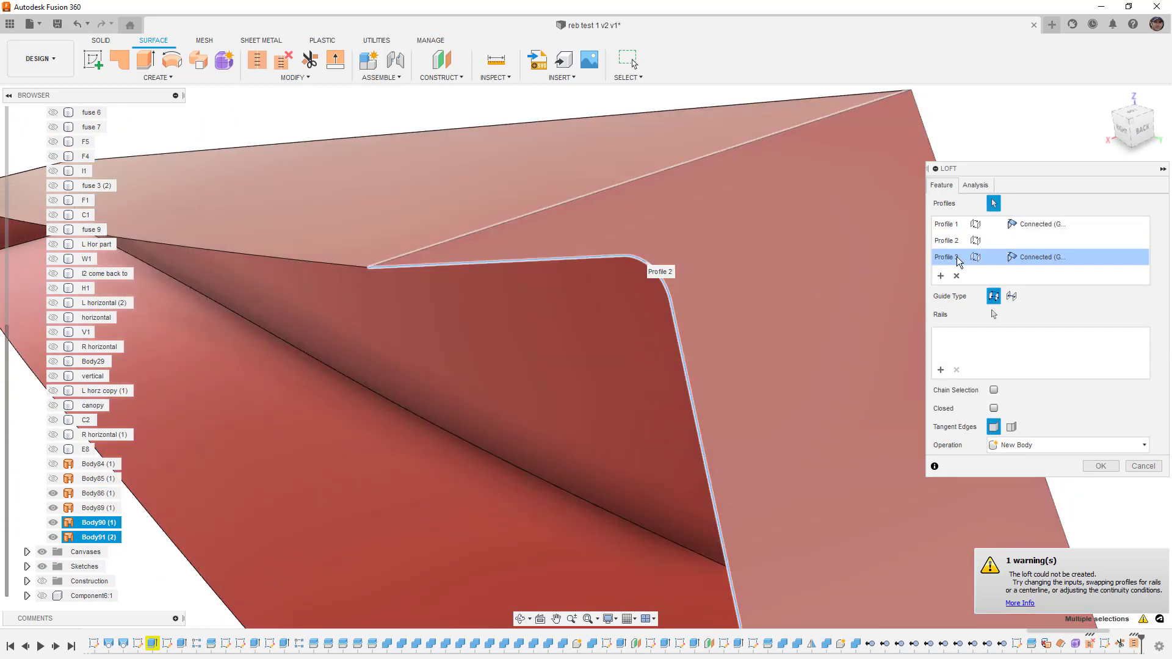
{"action": "left_click", "coordinate": [954, 244]}
{"action": "left_click", "coordinate": [957, 276]}
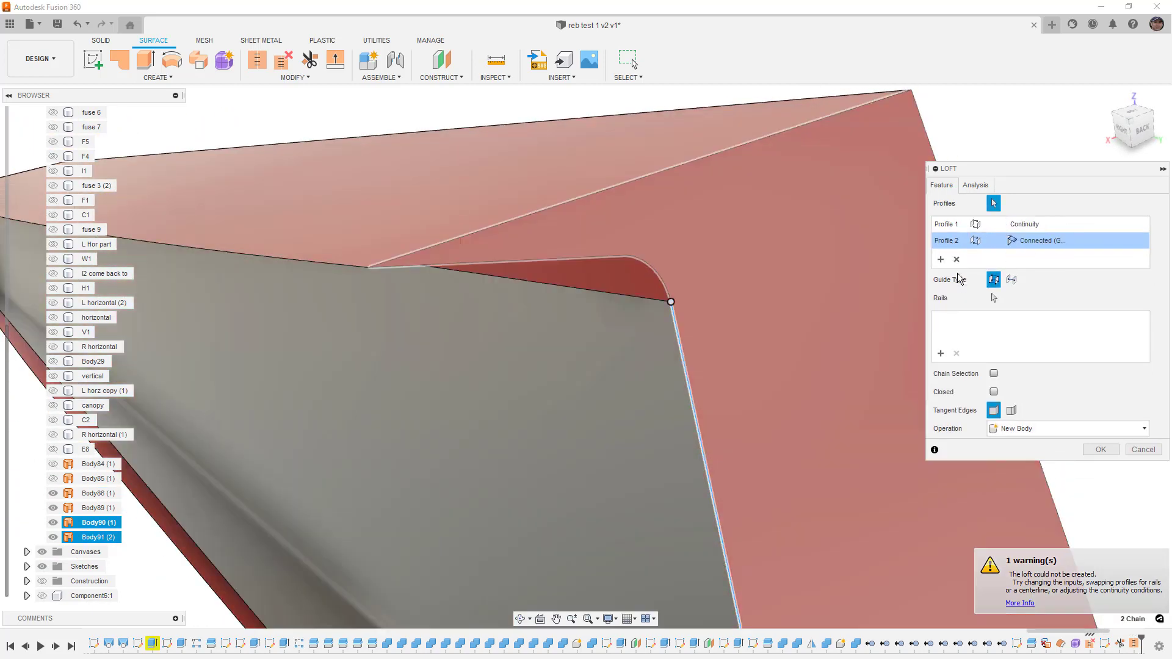
{"action": "scroll", "coordinate": [676, 299], "scroll_direction": "up", "scroll_amount": 5}
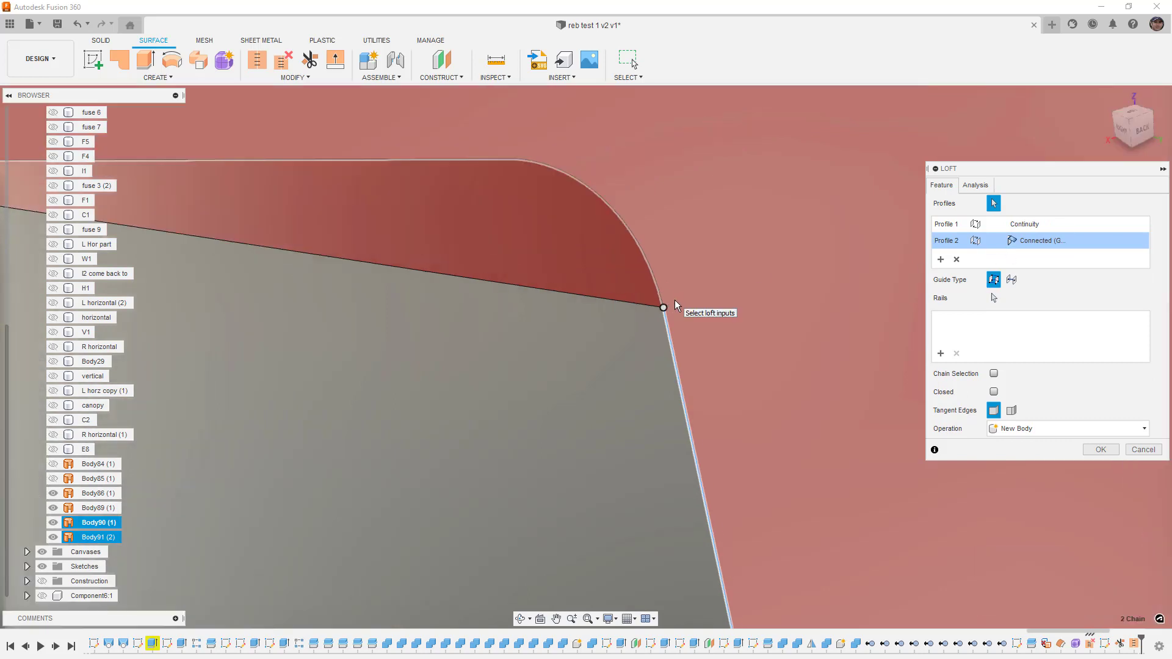
{"action": "scroll", "coordinate": [662, 315], "scroll_direction": "down", "scroll_amount": 3}
{"action": "left_click", "coordinate": [605, 342]}
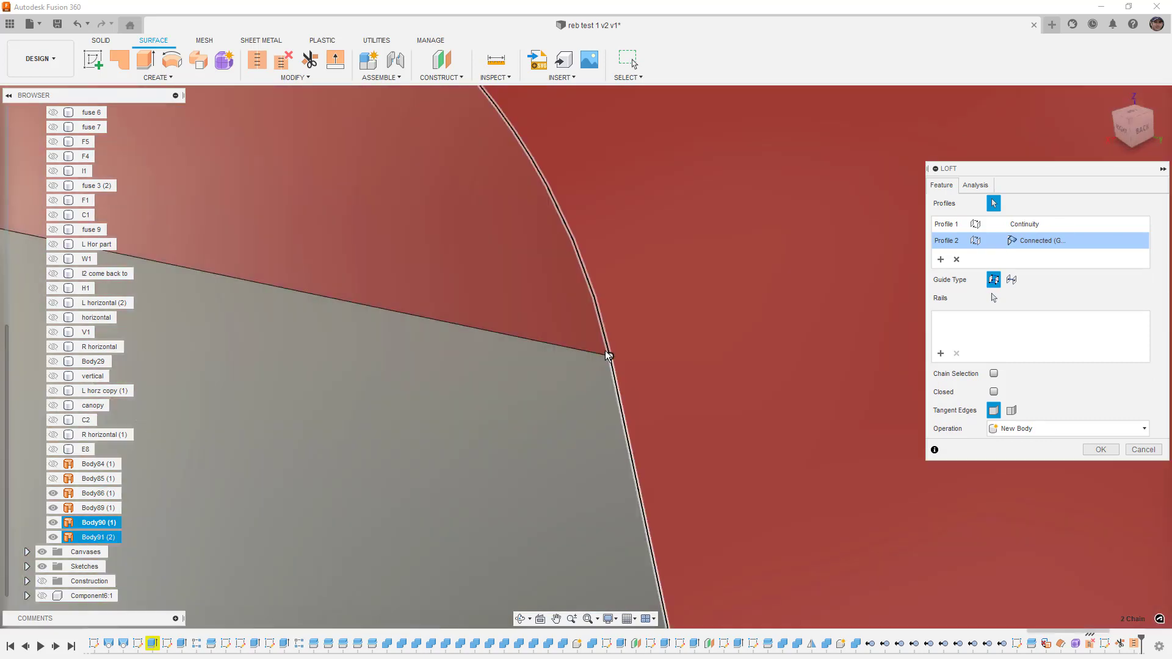
{"action": "left_click", "coordinate": [631, 313]}
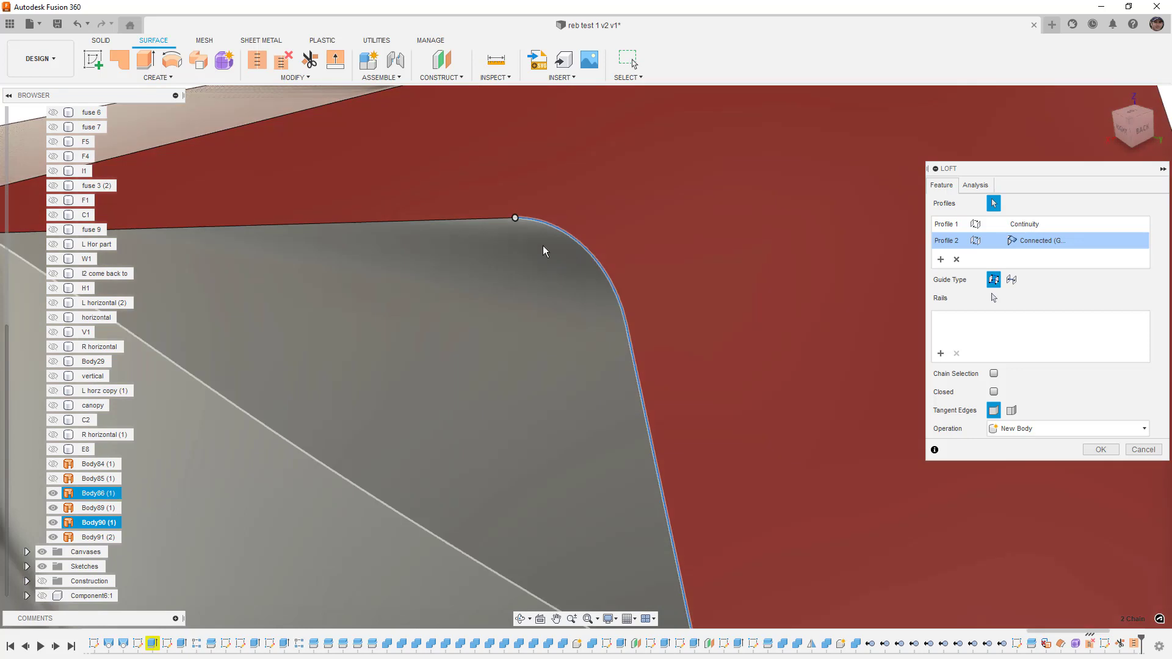
{"action": "scroll", "coordinate": [646, 214], "scroll_direction": "down", "scroll_amount": 6}
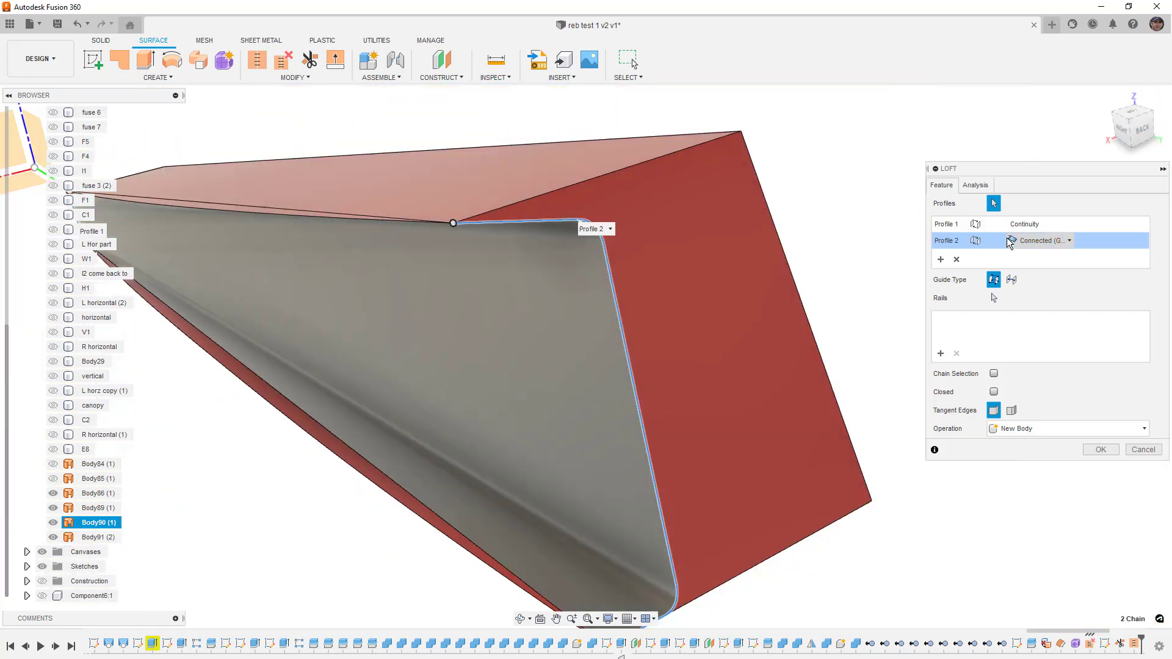
Add the insert's upper and lower outer edges as loft rails and create the recess surface as a new body.
{"action": "left_click", "coordinate": [941, 354]}
{"action": "scroll", "coordinate": [722, 309], "scroll_direction": "down", "scroll_amount": 3}
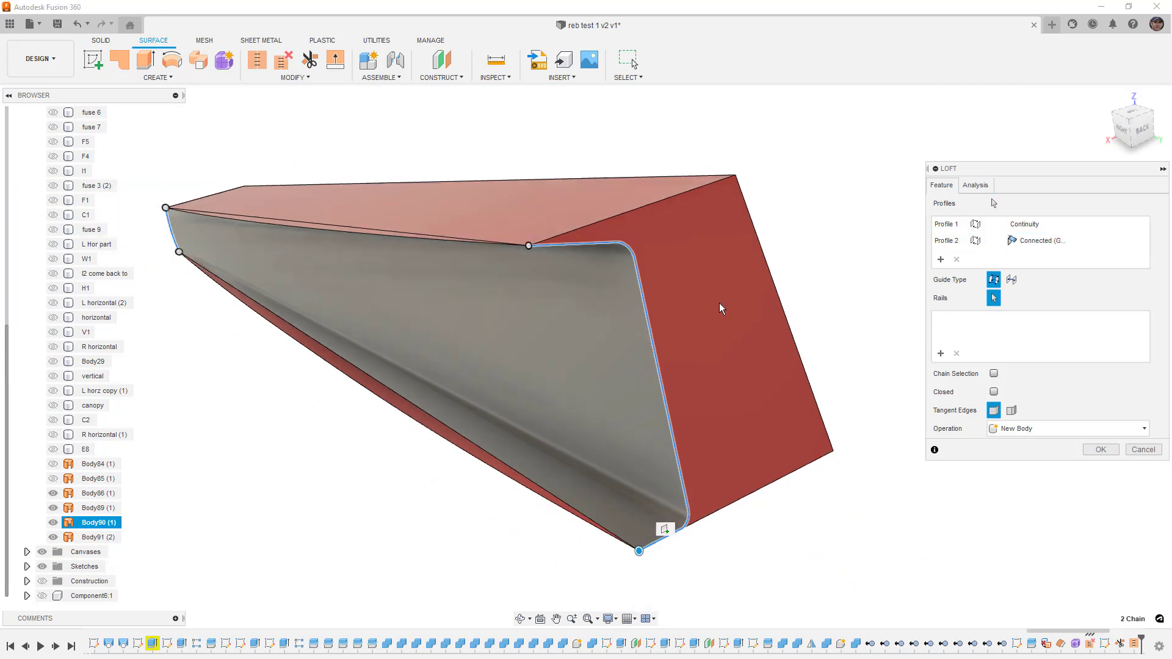
{"action": "left_click", "coordinate": [230, 223]}
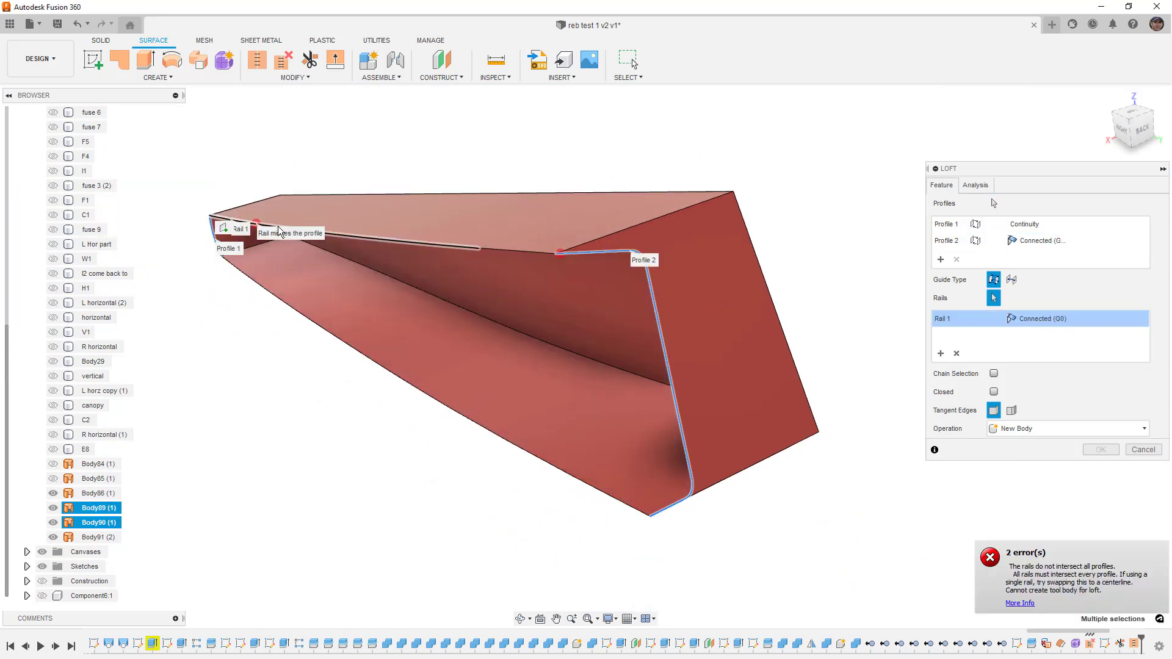
{"action": "left_click", "coordinate": [279, 228]}
{"action": "left_click", "coordinate": [497, 250]}
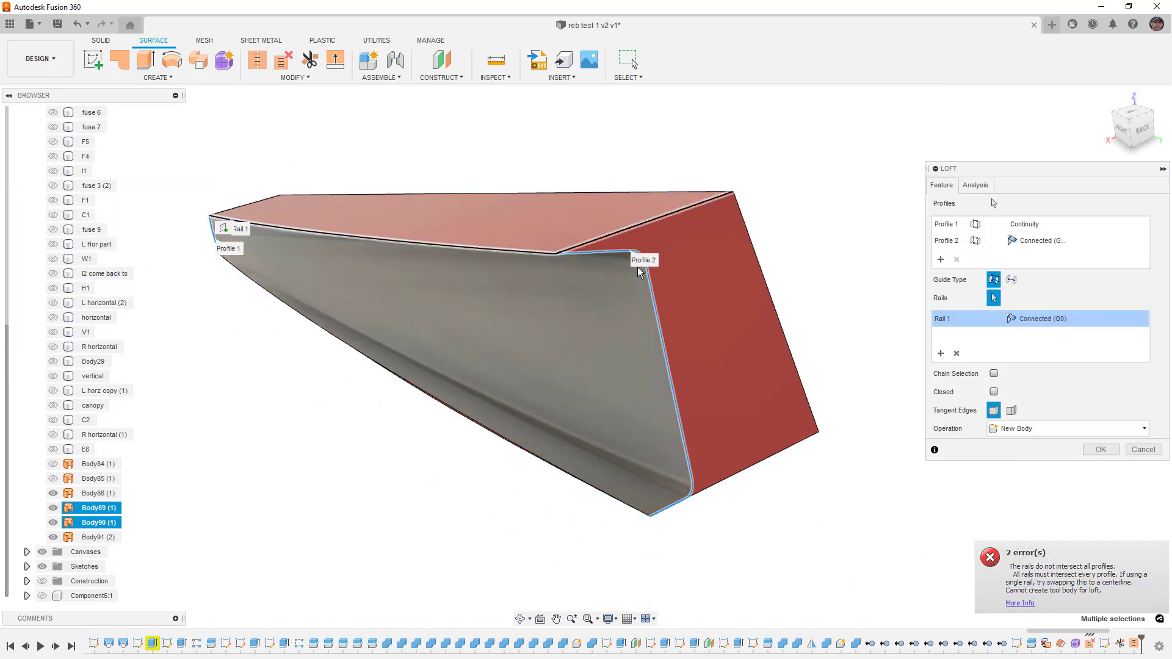
{"action": "left_click", "coordinate": [238, 269]}
{"action": "middle_click_drag", "start_coordinate": [600, 395], "coordinate": [733, 393], "text": "shift"}
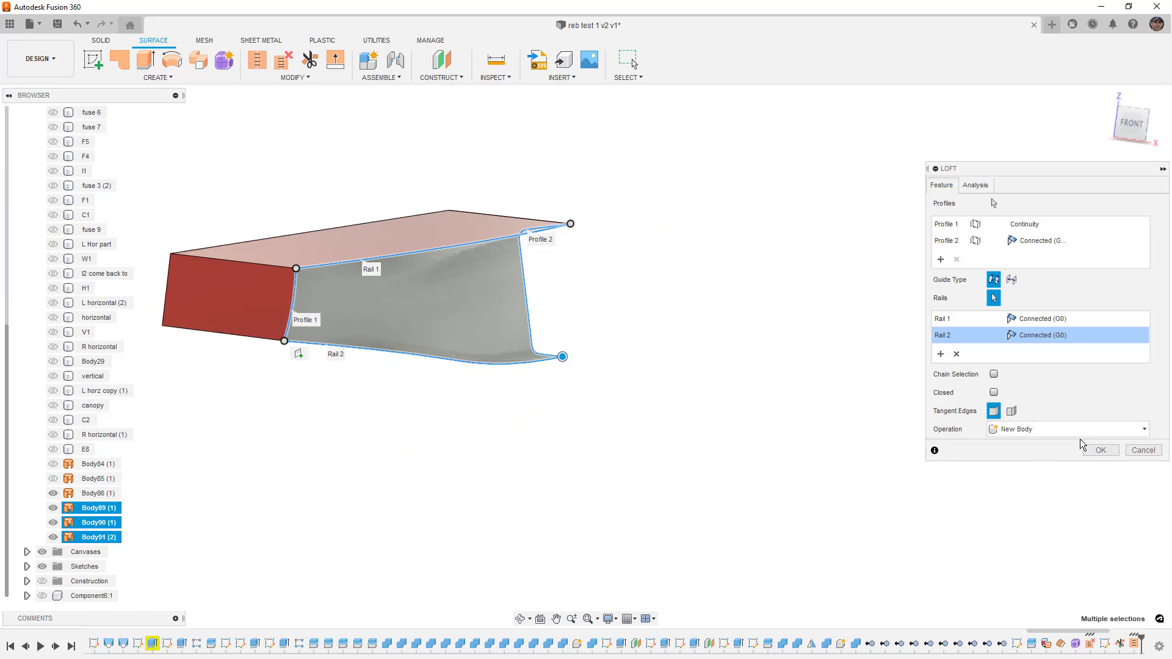
{"action": "left_click", "coordinate": [1099, 450]}
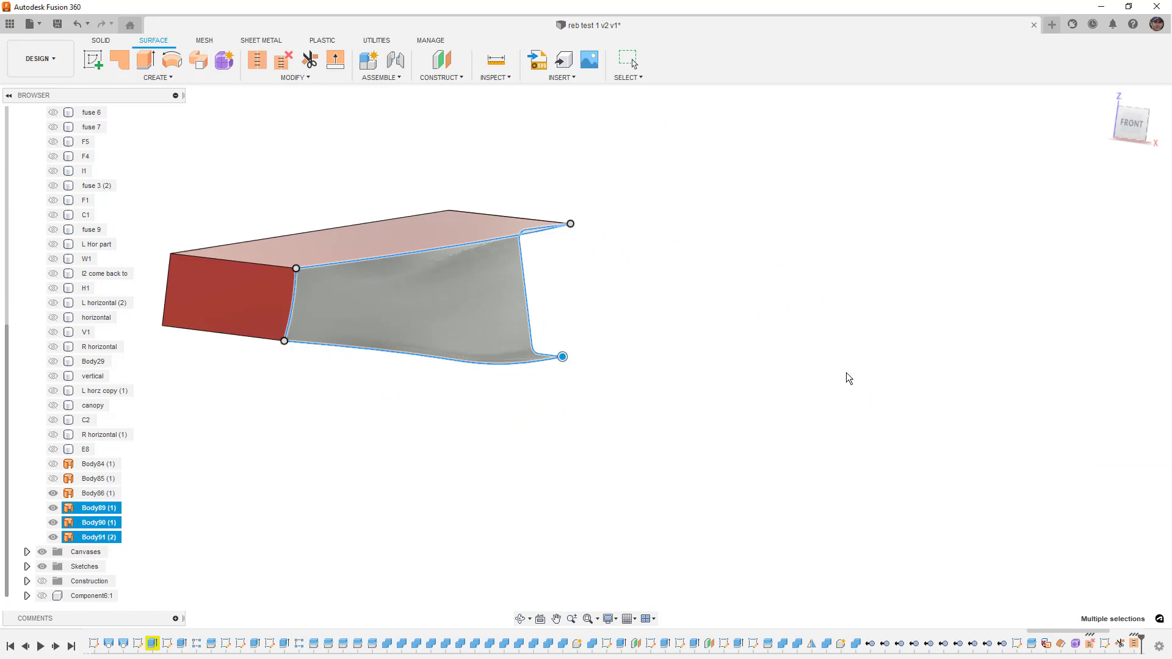
Hide the construction surfaces Body86 (1), Body89 (1), Body90 (1) and Body91 (2), keeping only the lofted recess surface shown.
{"action": "left_click", "coordinate": [108, 551]}
{"action": "left_click", "coordinate": [53, 523]}
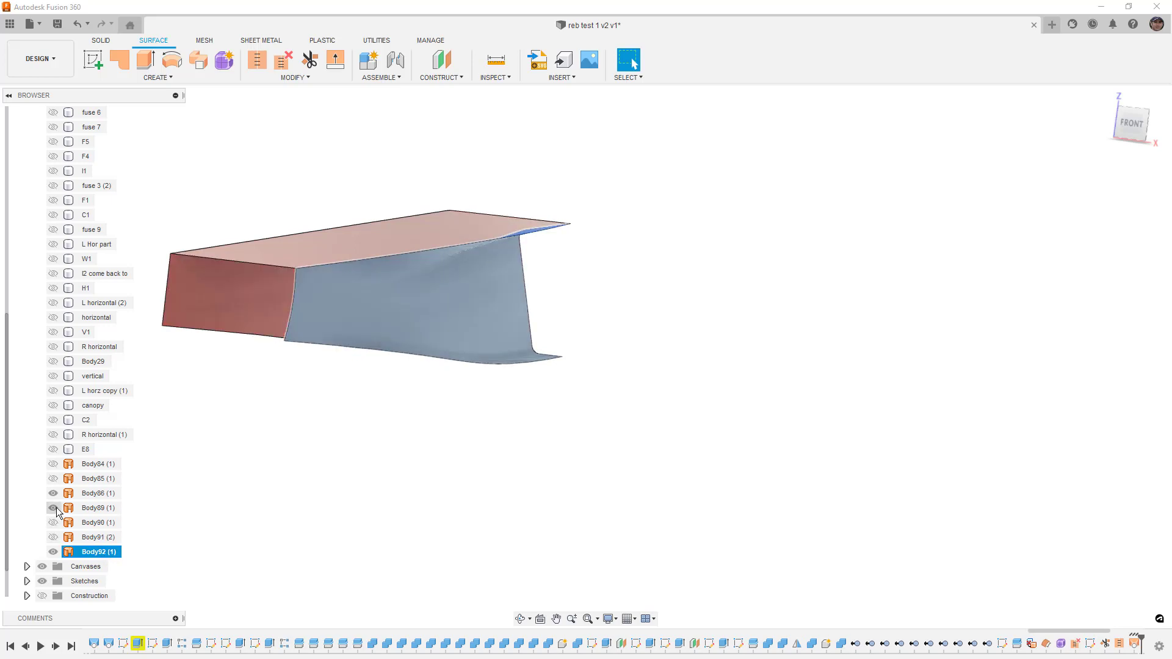
{"action": "left_click", "coordinate": [53, 508]}
{"action": "left_click", "coordinate": [53, 494]}
Show the fuselage bodies F1 and C1 around the lofted recess surface.
{"action": "scroll", "coordinate": [86, 422], "scroll_direction": "up", "scroll_amount": 2}
{"action": "scroll", "coordinate": [86, 422], "scroll_direction": "up", "scroll_amount": 2}
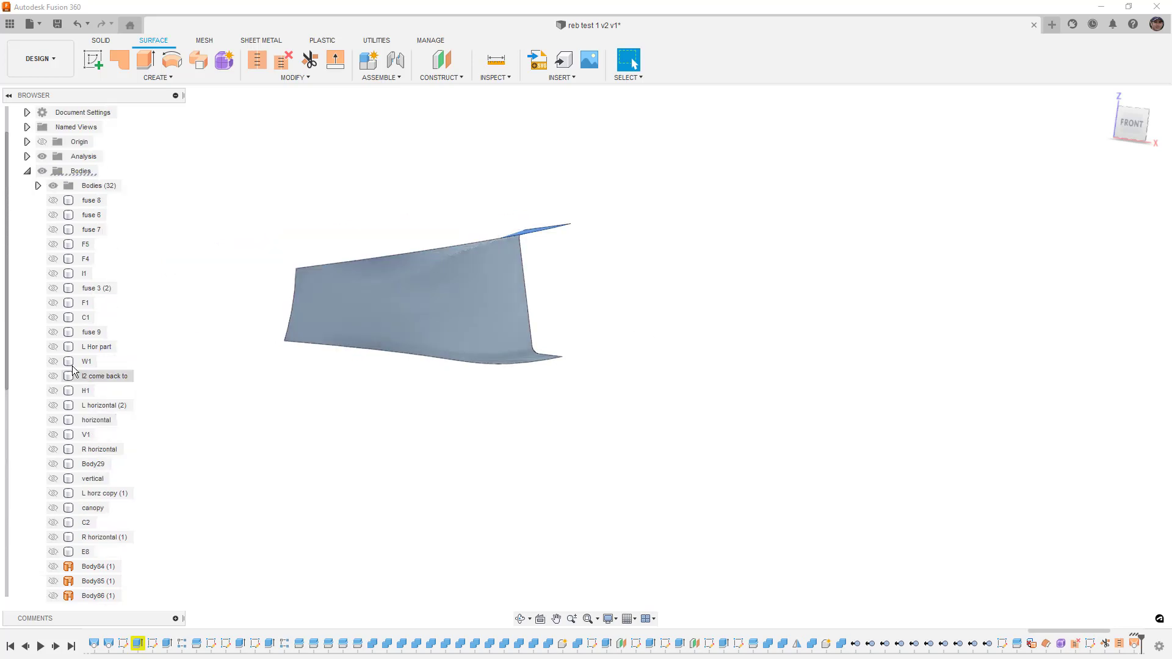
{"action": "left_click", "coordinate": [53, 303]}
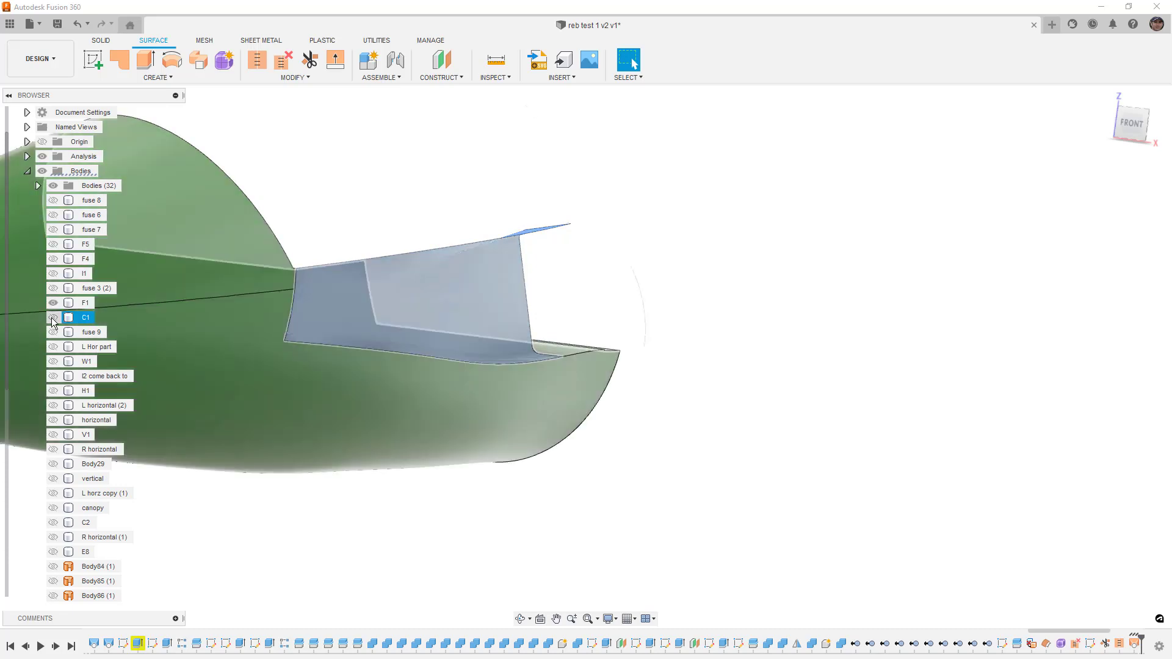
{"action": "left_click", "coordinate": [53, 317]}
Examine how the lofted recess surface fits the surrounding fuselage bodies from the side, from behind and at its front end.
{"action": "middle_click_drag", "start_coordinate": [435, 497], "coordinate": [644, 430], "text": "shift"}
{"action": "scroll", "coordinate": [643, 427], "scroll_direction": "down", "scroll_amount": 1}
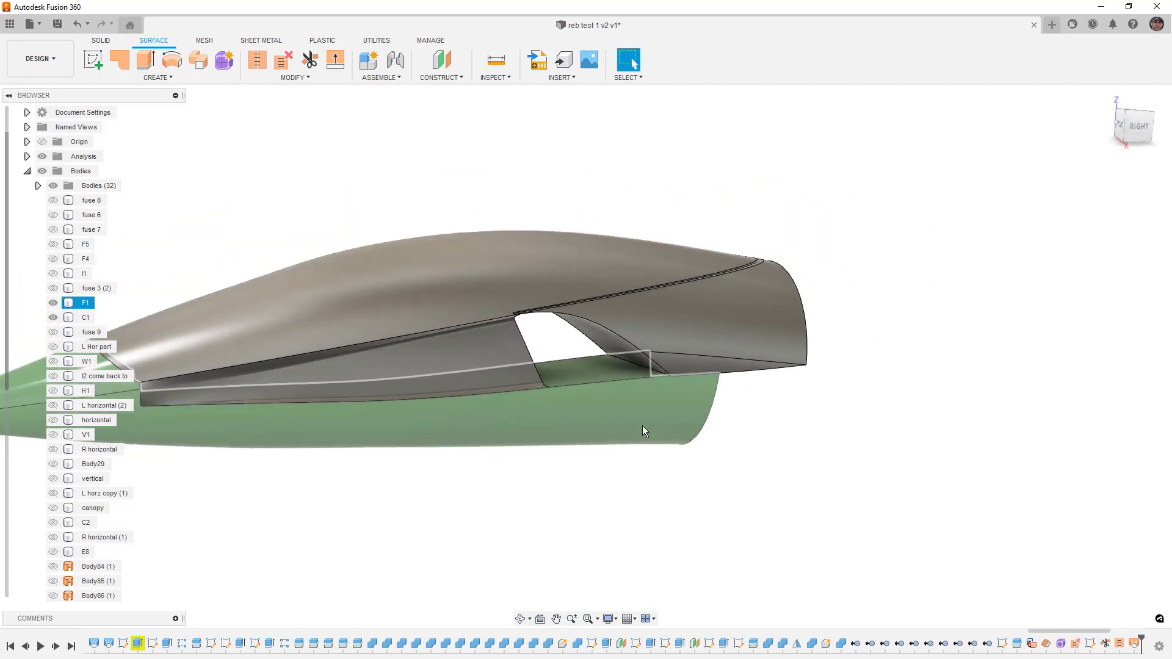
{"action": "scroll", "coordinate": [426, 465], "scroll_direction": "down", "scroll_amount": 4}
{"action": "middle_click_drag", "start_coordinate": [426, 465], "coordinate": [509, 445]}
{"action": "scroll", "coordinate": [327, 390], "scroll_direction": "up", "scroll_amount": 3}
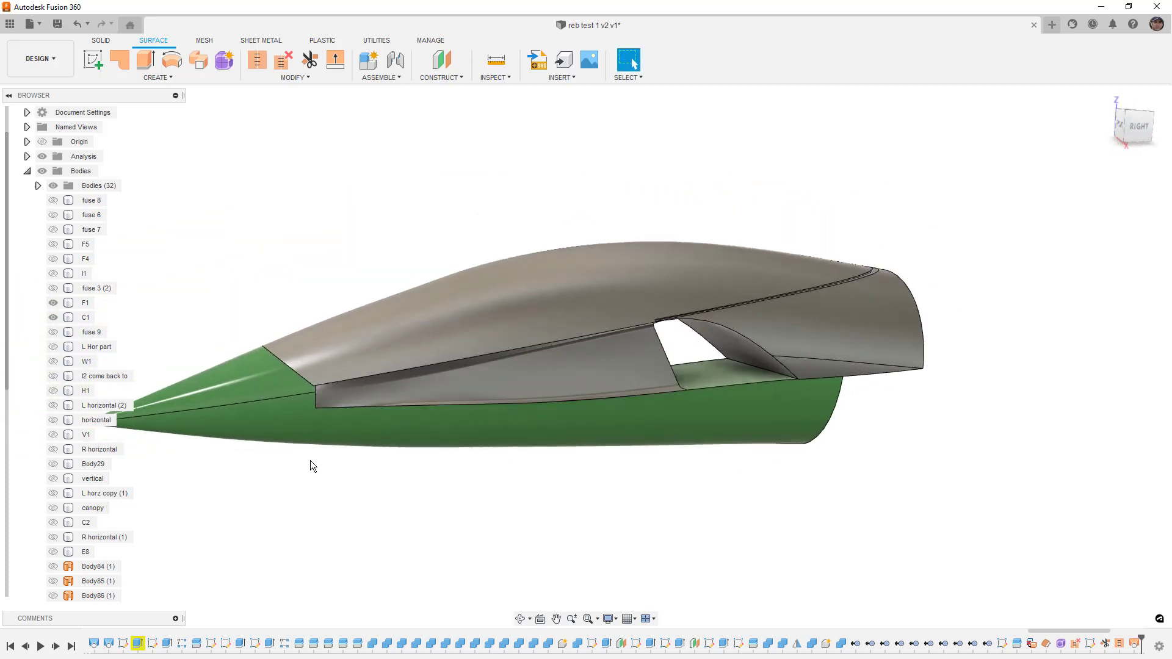
{"action": "mouse_move", "coordinate": [394, 481]}
{"action": "middle_mouse_down", "text": "shift"}
{"action": "mouse_move", "coordinate": [414, 470]}
{"action": "mouse_move", "coordinate": [382, 471]}
{"action": "mouse_move", "coordinate": [432, 468]}
{"action": "mouse_move", "coordinate": [411, 469]}
{"action": "middle_mouse_up", "text": "shift"}
{"action": "scroll", "coordinate": [313, 396], "scroll_direction": "up", "scroll_amount": 1}
{"action": "scroll", "coordinate": [313, 396], "scroll_direction": "up", "scroll_amount": 4}
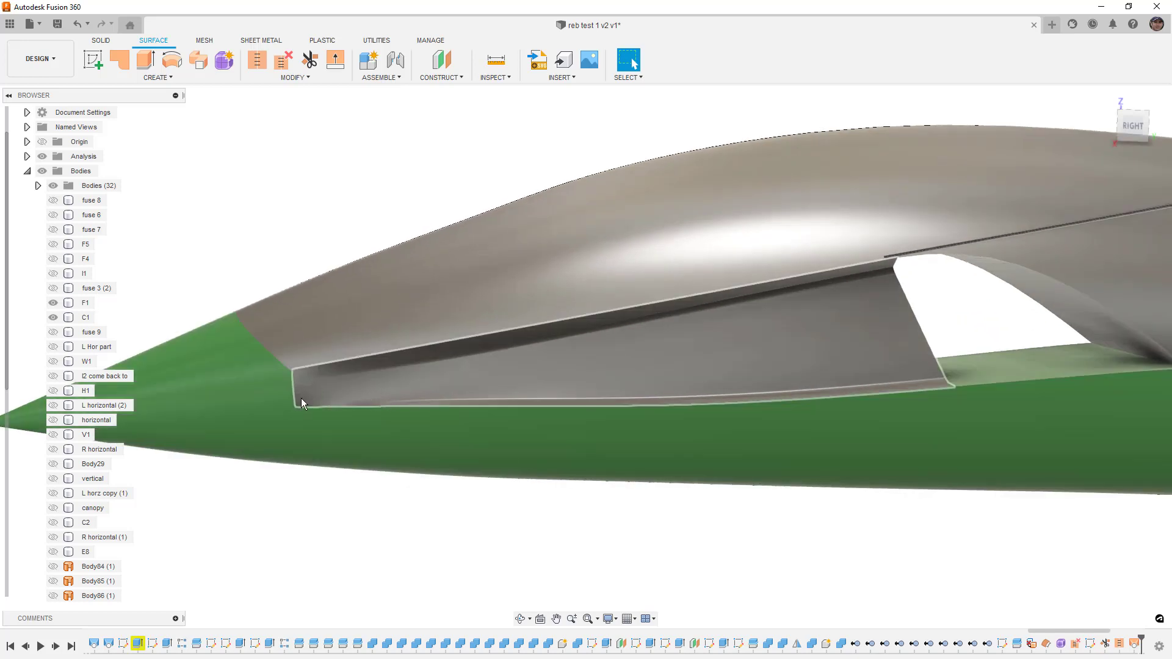
{"action": "middle_click_drag", "start_coordinate": [652, 378], "coordinate": [578, 384], "text": "shift"}
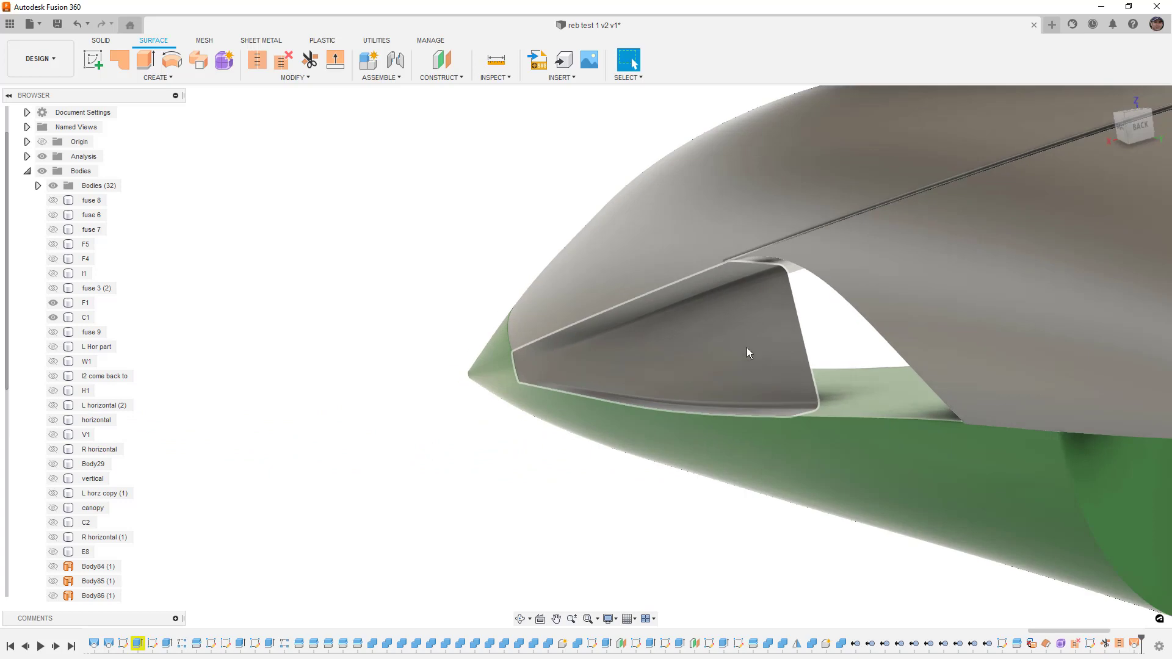
{"action": "scroll", "coordinate": [546, 366], "scroll_direction": "up", "scroll_amount": 5}
{"action": "middle_click_drag", "start_coordinate": [546, 365], "coordinate": [623, 357], "text": "shift"}
Hide the solid body F1 and show the fuselage surface Body84 (1) around the lofted recess.
{"action": "left_click", "coordinate": [53, 303]}
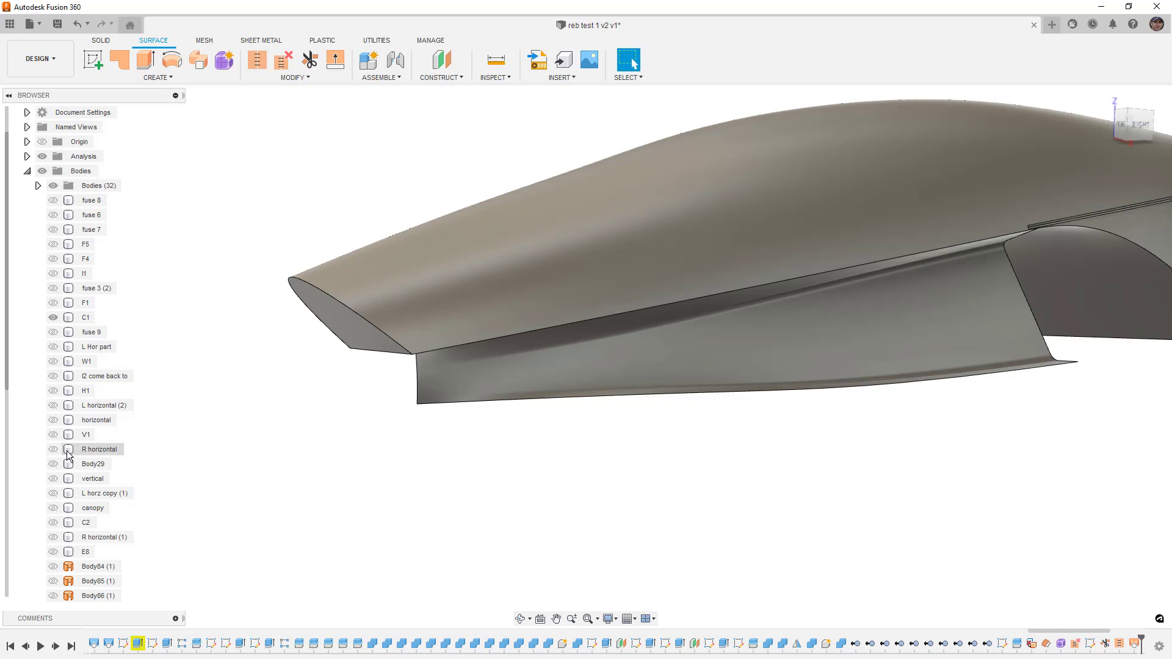
{"action": "scroll", "coordinate": [57, 537], "scroll_direction": "down", "scroll_amount": 1}
{"action": "left_click", "coordinate": [58, 528]}
{"action": "left_click", "coordinate": [54, 524]}
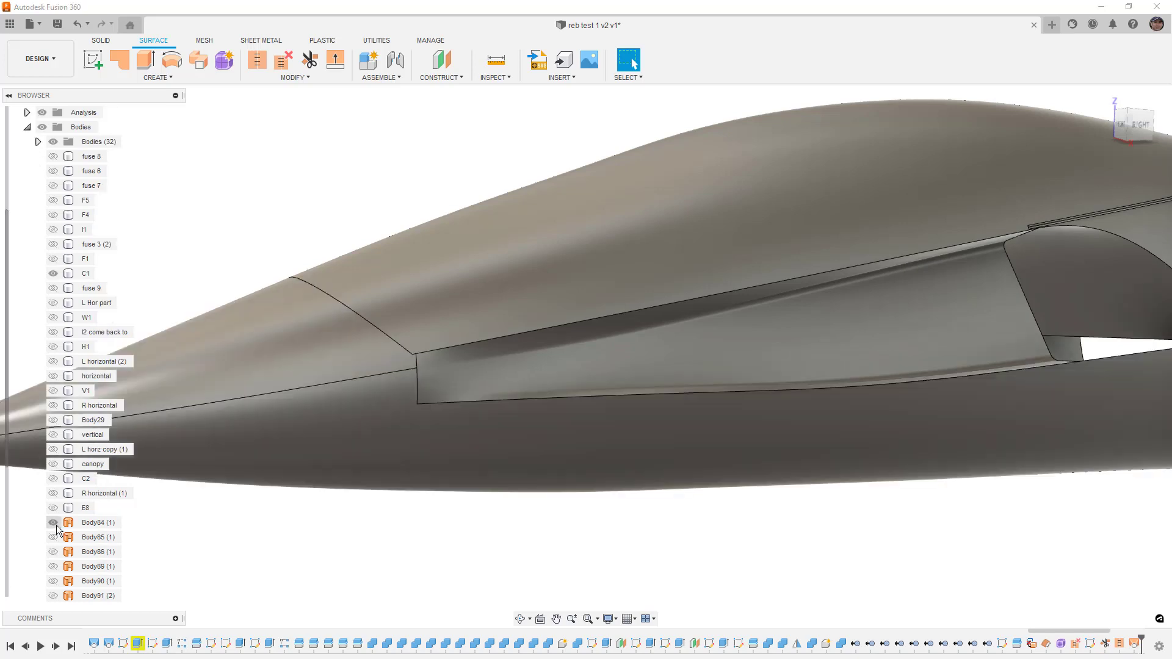
{"action": "scroll", "coordinate": [464, 471], "scroll_direction": "down", "scroll_amount": 3}
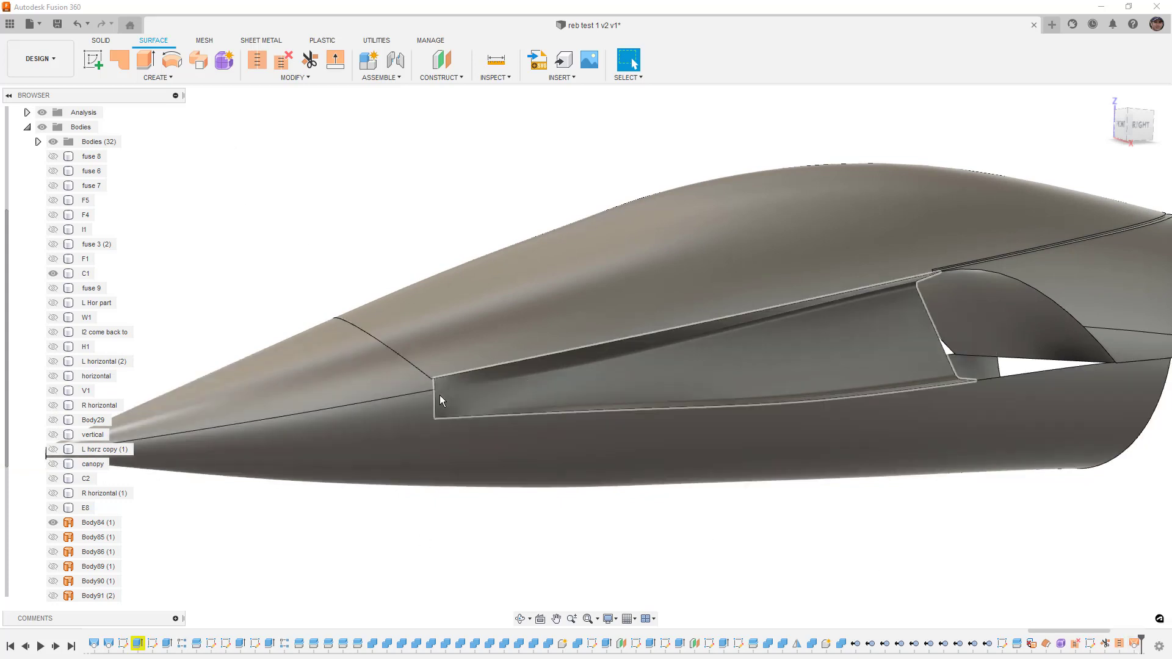
Edit the recess loft and replace its Profile 2 with the short fuselage surface edge at the recess's front end.
{"action": "right_click", "coordinate": [1134, 644]}
{"action": "left_click", "coordinate": [1112, 536]}
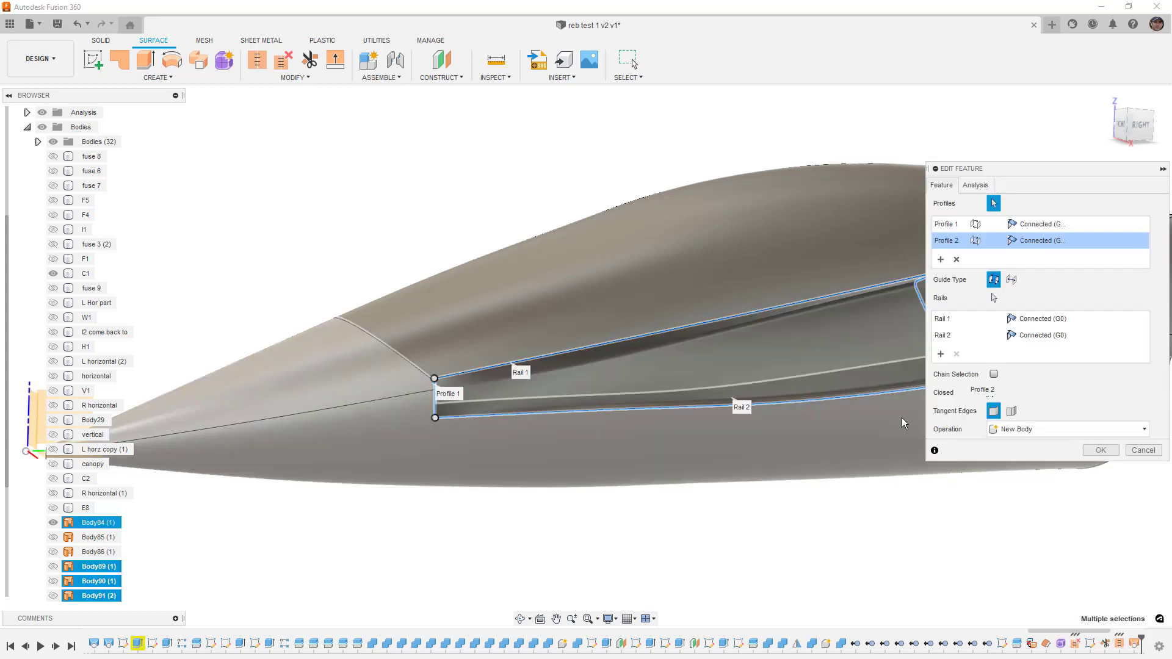
{"action": "left_click", "coordinate": [958, 261]}
{"action": "middle_click_drag", "start_coordinate": [468, 427], "coordinate": [386, 430], "text": "shift"}
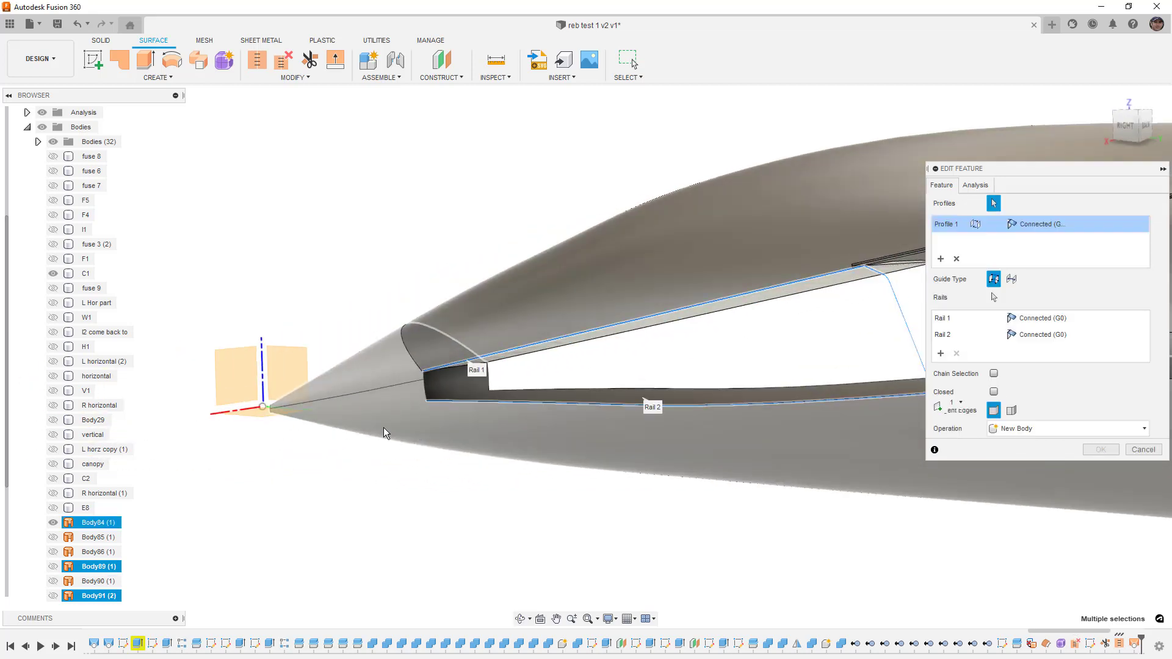
{"action": "scroll", "coordinate": [424, 379], "scroll_direction": "up", "scroll_amount": 4}
{"action": "left_click", "coordinate": [423, 371]}
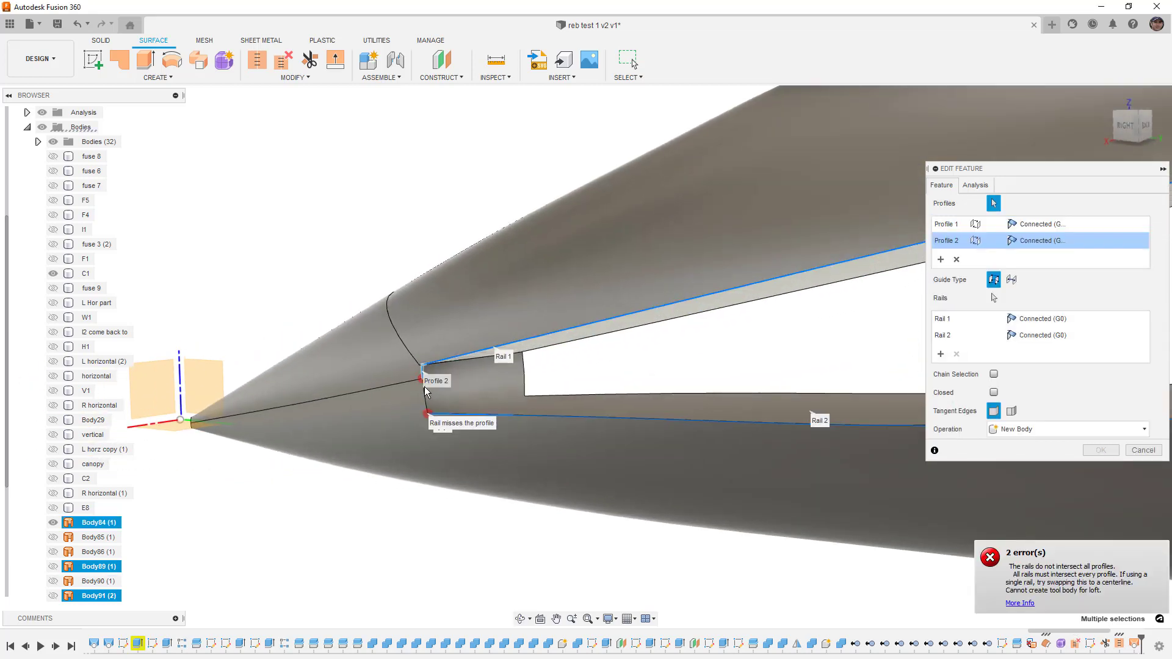
Set the recess loft's front-end profile to Tangent (G1) and apply the edited loft.
{"action": "left_click", "coordinate": [1042, 242]}
{"action": "left_click", "coordinate": [1041, 271]}
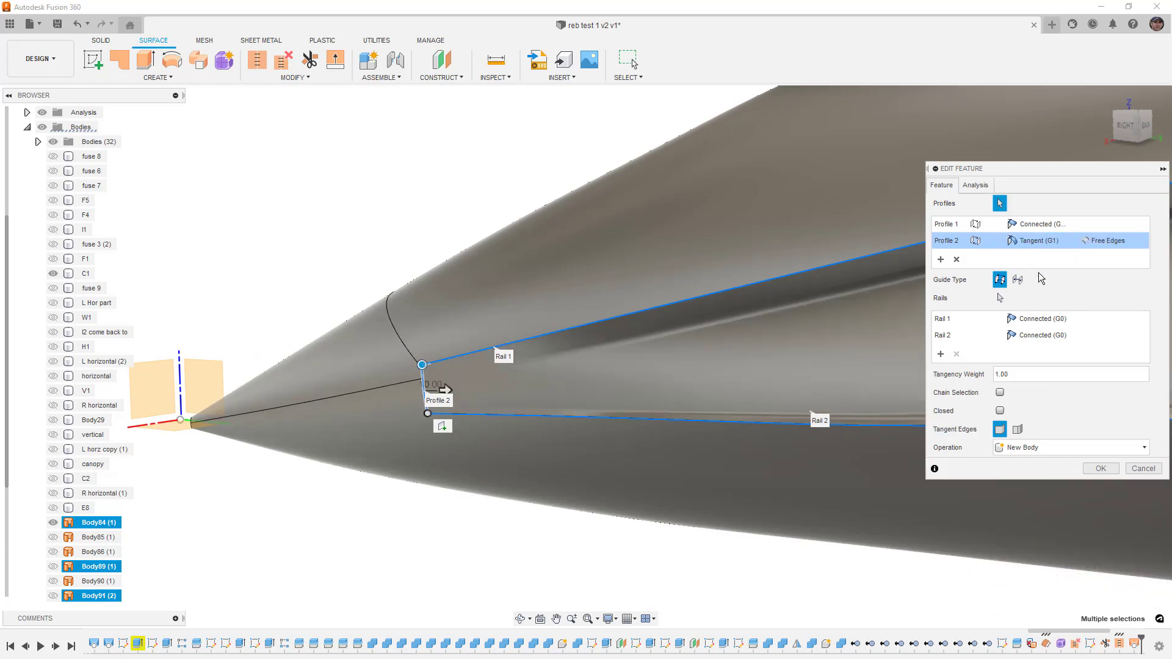
{"action": "middle_click_drag", "start_coordinate": [485, 414], "coordinate": [464, 386], "text": "shift"}
{"action": "scroll", "coordinate": [449, 379], "scroll_direction": "up", "scroll_amount": 2}
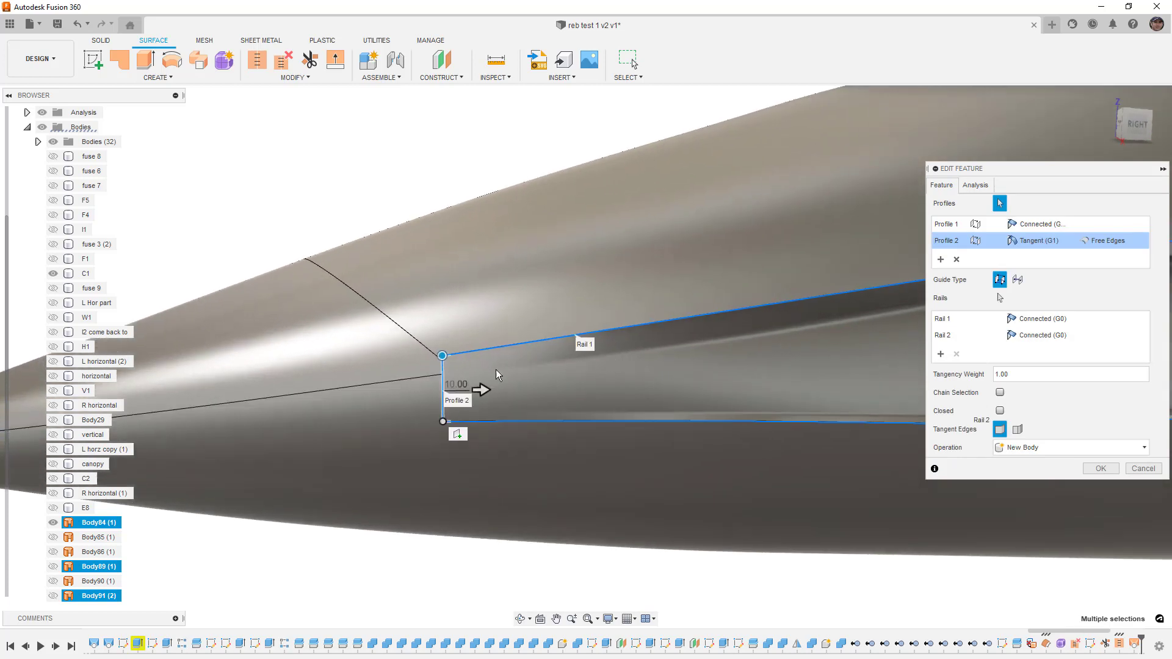
{"action": "left_click", "coordinate": [1092, 469]}
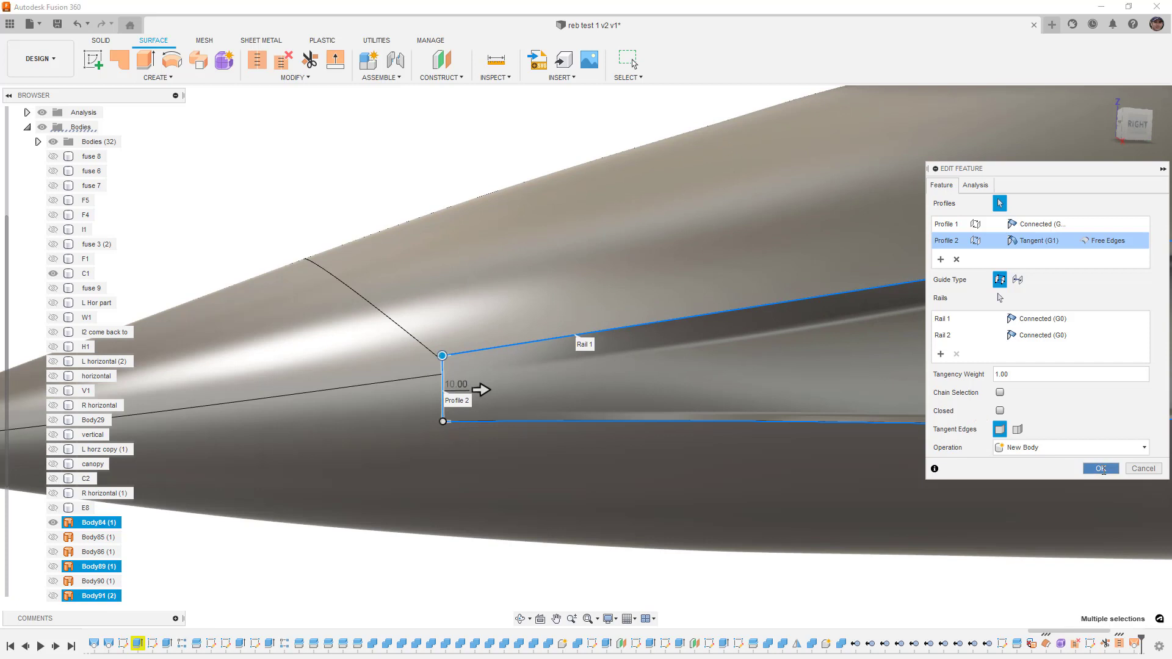
{"action": "scroll", "coordinate": [579, 434], "scroll_direction": "down", "scroll_amount": 2}
{"action": "left_click", "coordinate": [548, 539]}
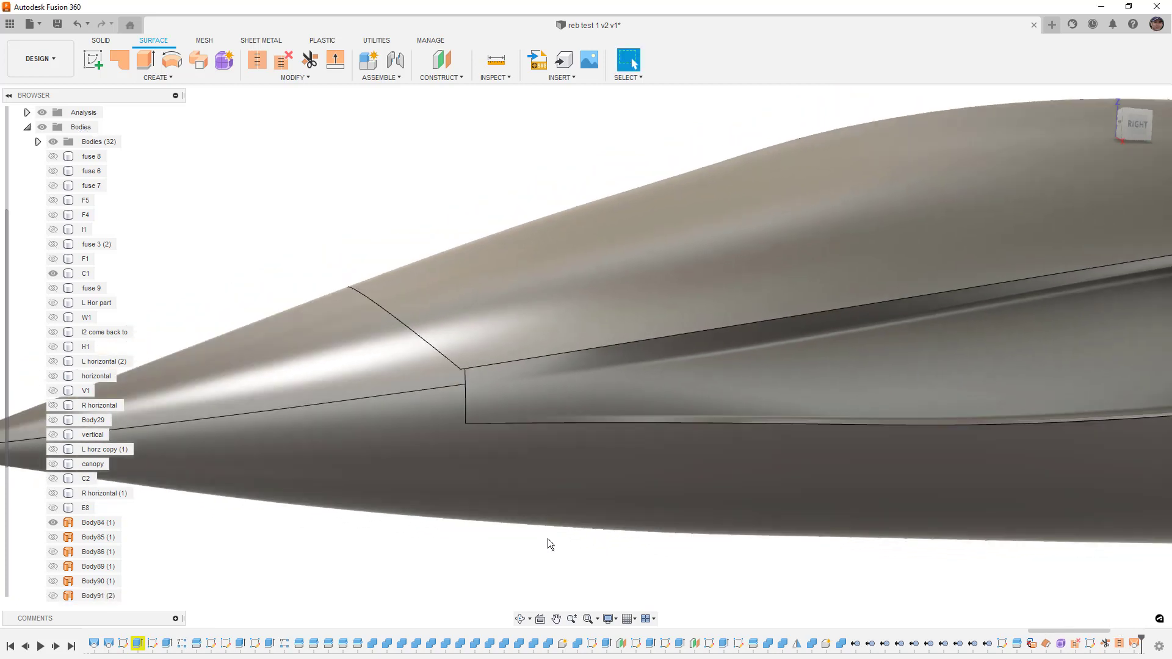
Examine how the recess surface blends into the nose, canopy and lower fuselage from the side and front.
{"action": "scroll", "coordinate": [547, 538], "scroll_direction": "down", "scroll_amount": 3}
{"action": "middle_click_drag", "start_coordinate": [548, 531], "coordinate": [507, 539], "text": "shift"}
{"action": "left_click", "coordinate": [513, 431]}
{"action": "scroll", "coordinate": [523, 536], "scroll_direction": "up", "scroll_amount": 1}
{"action": "left_click", "coordinate": [527, 536]}
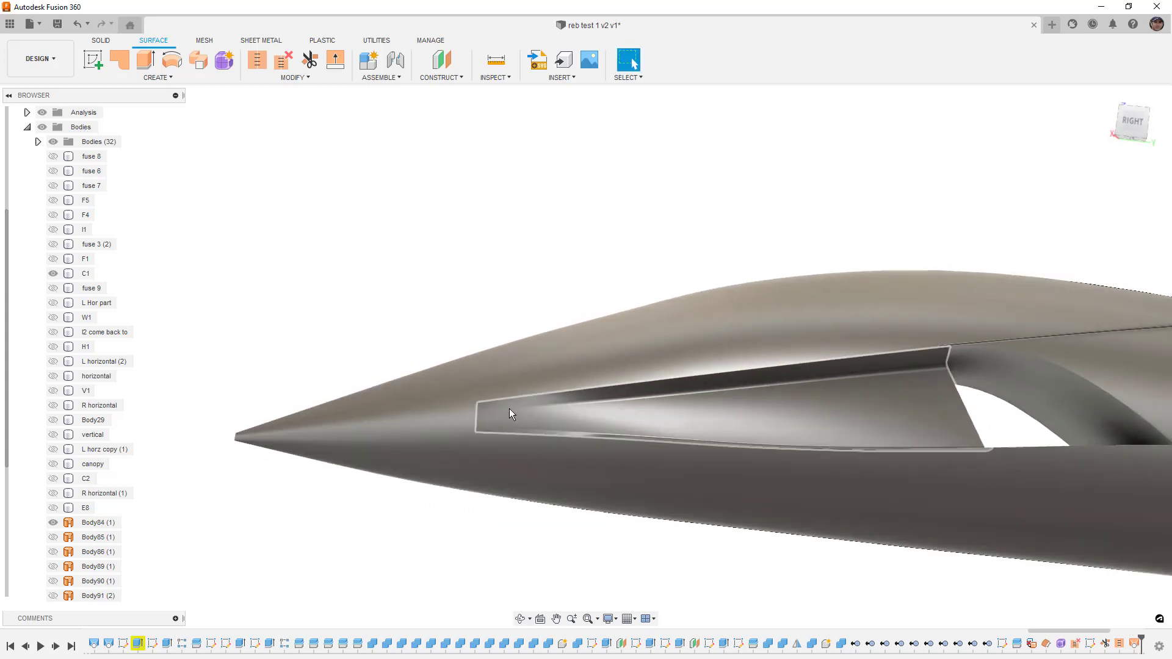
{"action": "middle_click_drag", "start_coordinate": [904, 373], "coordinate": [681, 426], "text": "shift"}
{"action": "middle_click_drag", "start_coordinate": [883, 468], "coordinate": [697, 368], "text": "shift"}
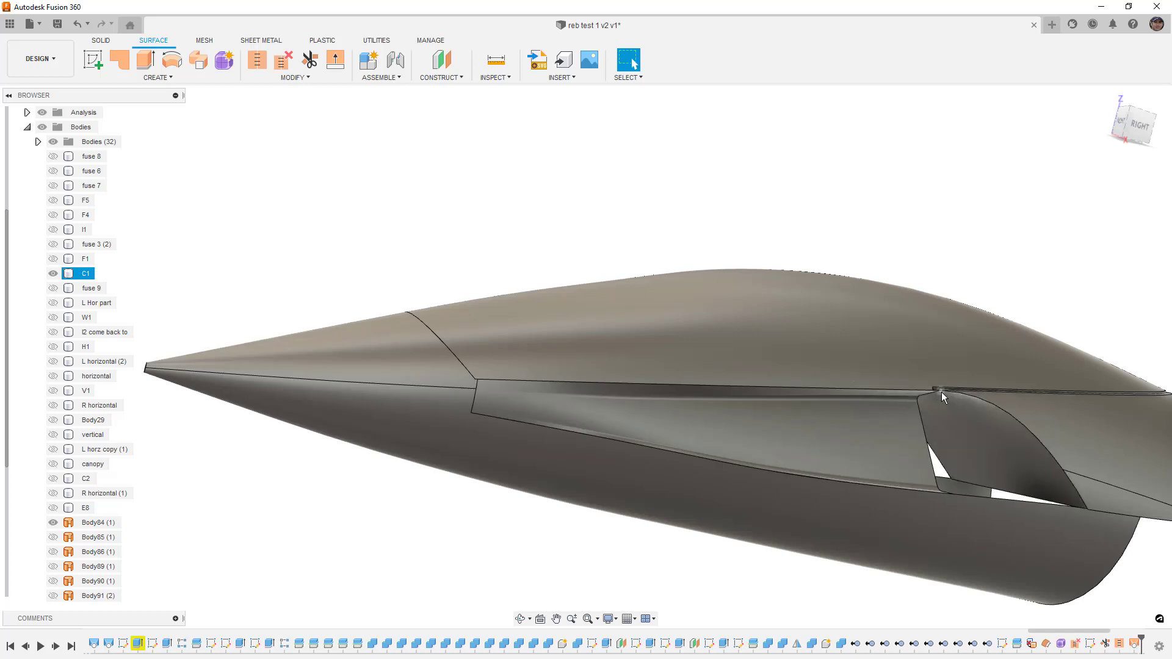
{"action": "middle_click_drag", "start_coordinate": [958, 408], "coordinate": [977, 457], "text": "shift"}
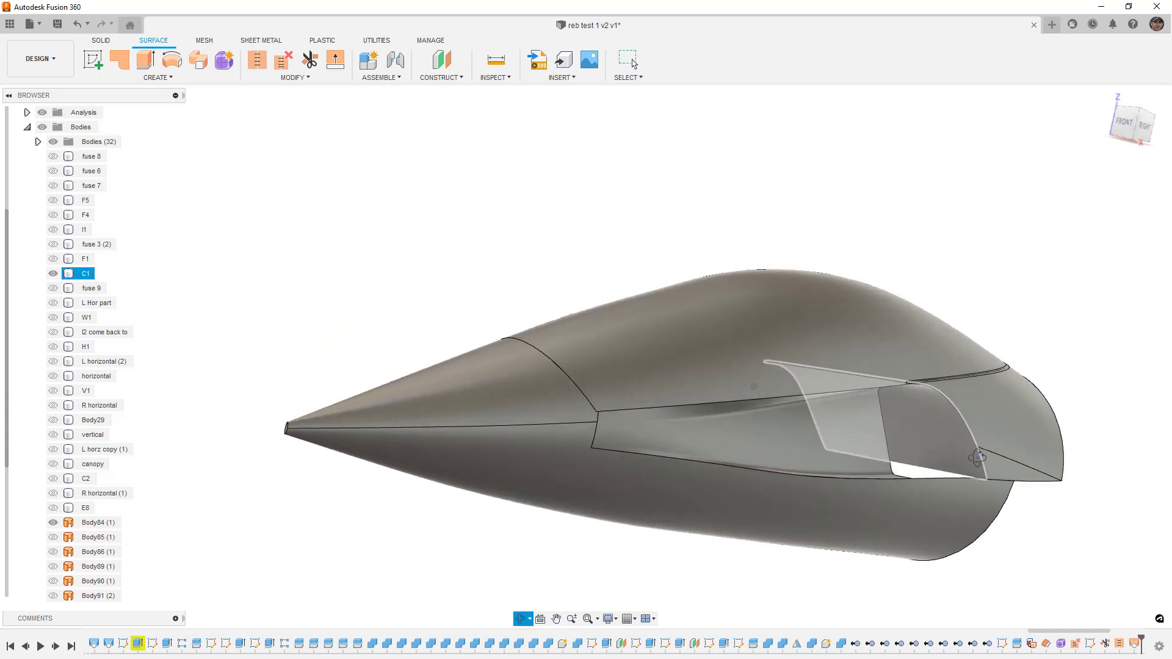
{"action": "scroll", "coordinate": [885, 422], "scroll_direction": "up", "scroll_amount": 2}
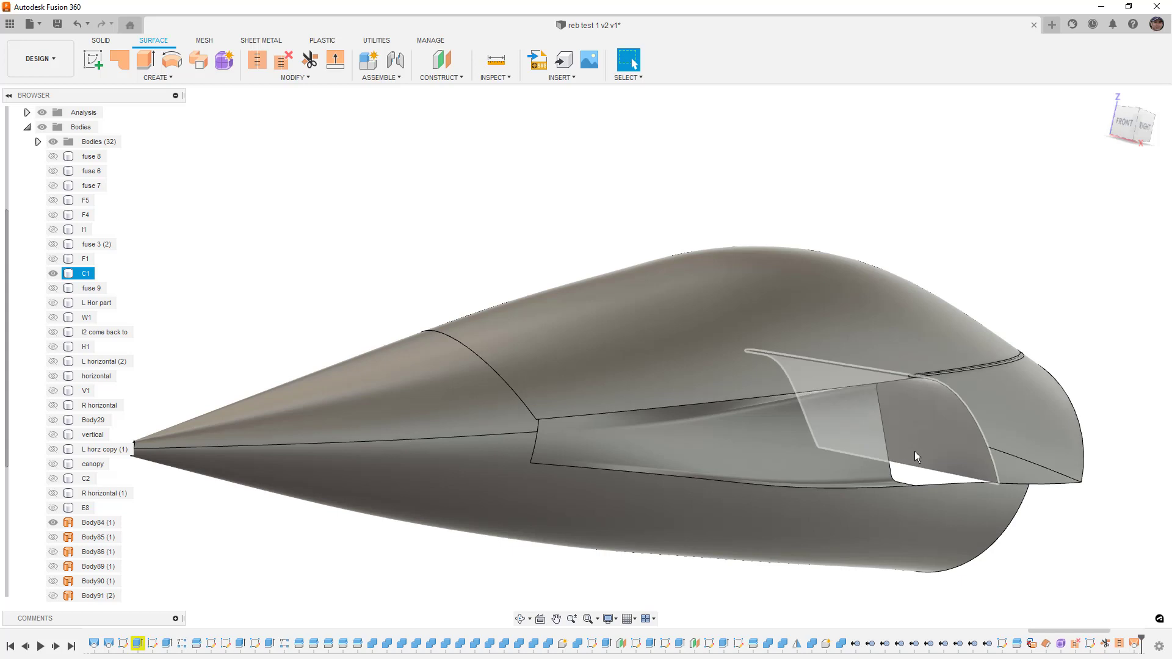
{"action": "left_click", "coordinate": [976, 556]}
{"action": "middle_click_drag", "start_coordinate": [976, 555], "coordinate": [860, 546], "text": "shift"}
{"action": "scroll", "coordinate": [907, 544], "scroll_direction": "down", "scroll_amount": 3}
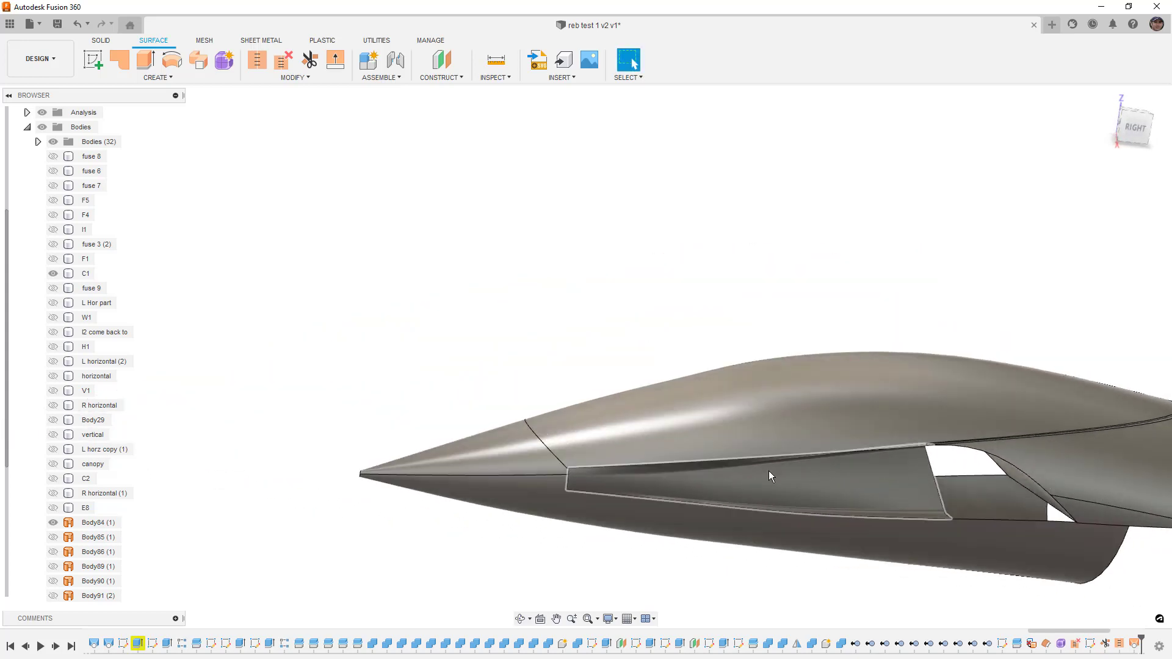
Hide the body C1 and mirror the lofted recess surface across the fuselage's vertical centre plane as a new body.
{"action": "left_click", "coordinate": [772, 423]}
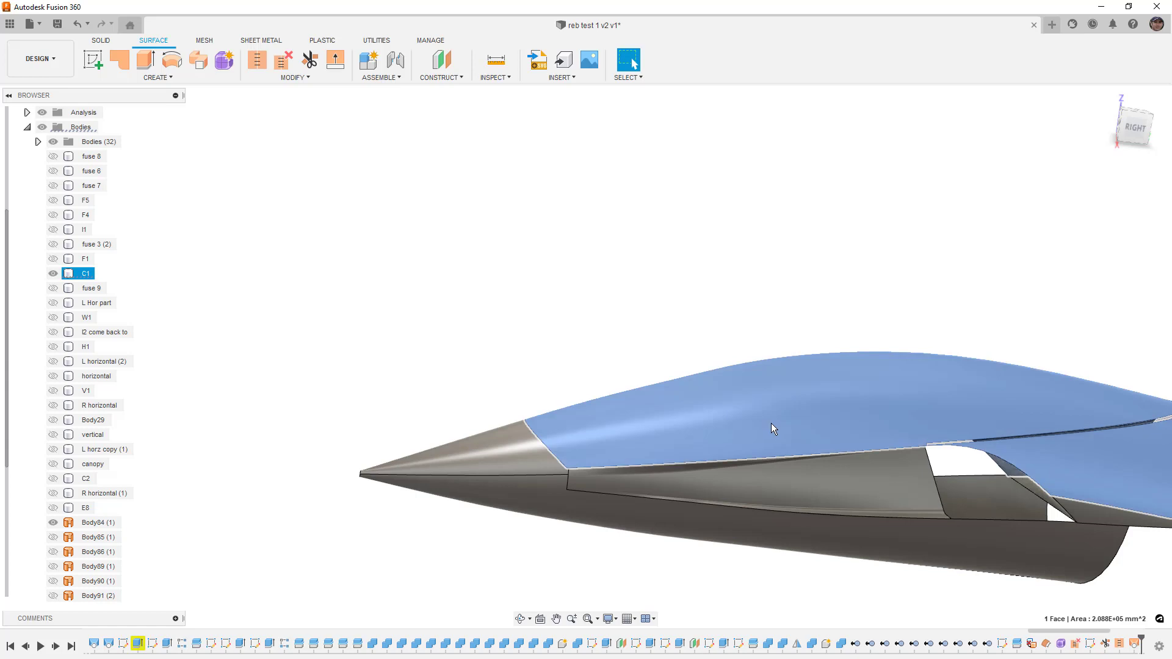
{"action": "left_click", "coordinate": [48, 274]}
{"action": "middle_click_drag", "start_coordinate": [345, 242], "coordinate": [489, 309], "text": "shift"}
{"action": "left_click", "coordinate": [183, 78]}
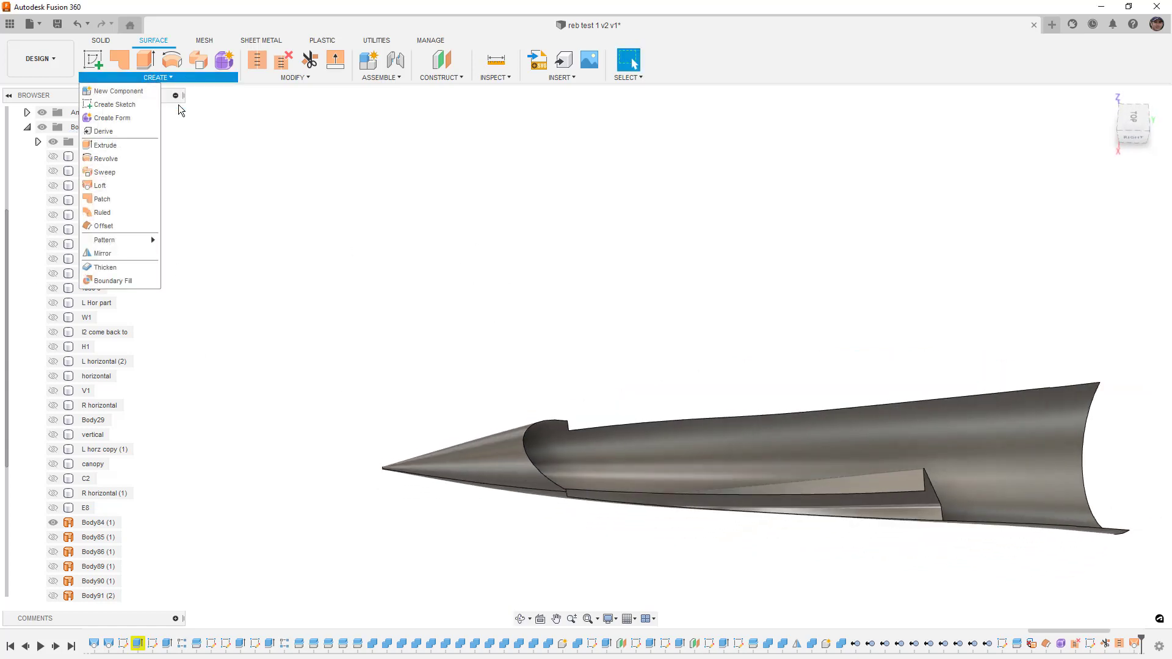
{"action": "left_click", "coordinate": [126, 255]}
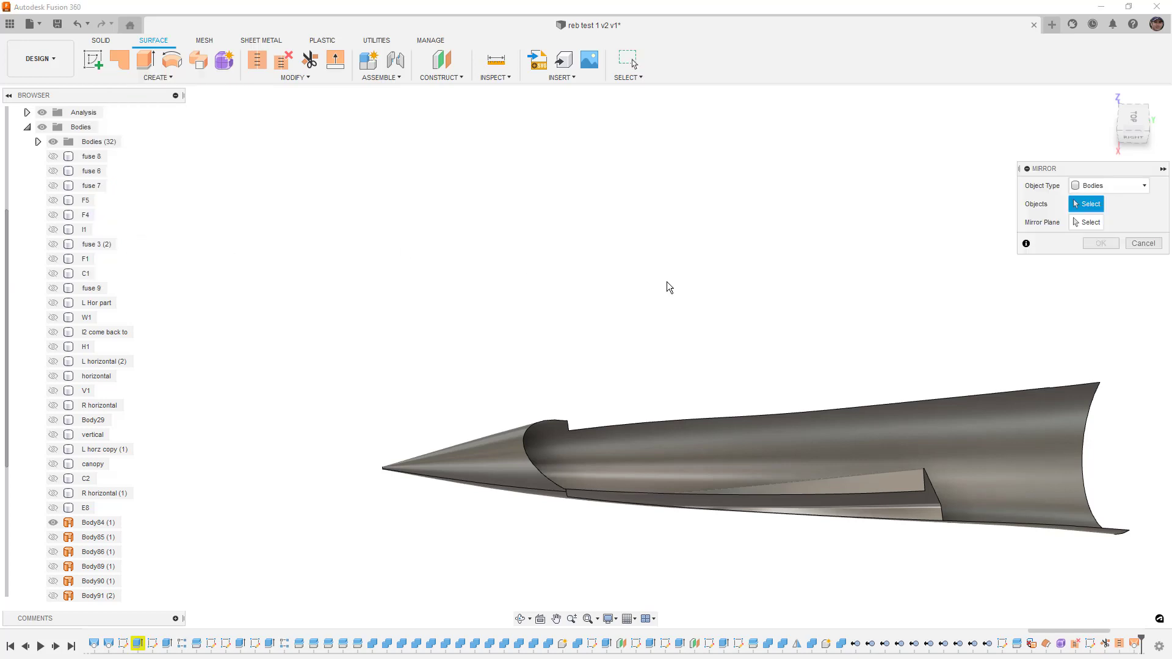
{"action": "left_click", "coordinate": [910, 485]}
{"action": "scroll", "coordinate": [943, 244], "scroll_direction": "down", "scroll_amount": 2}
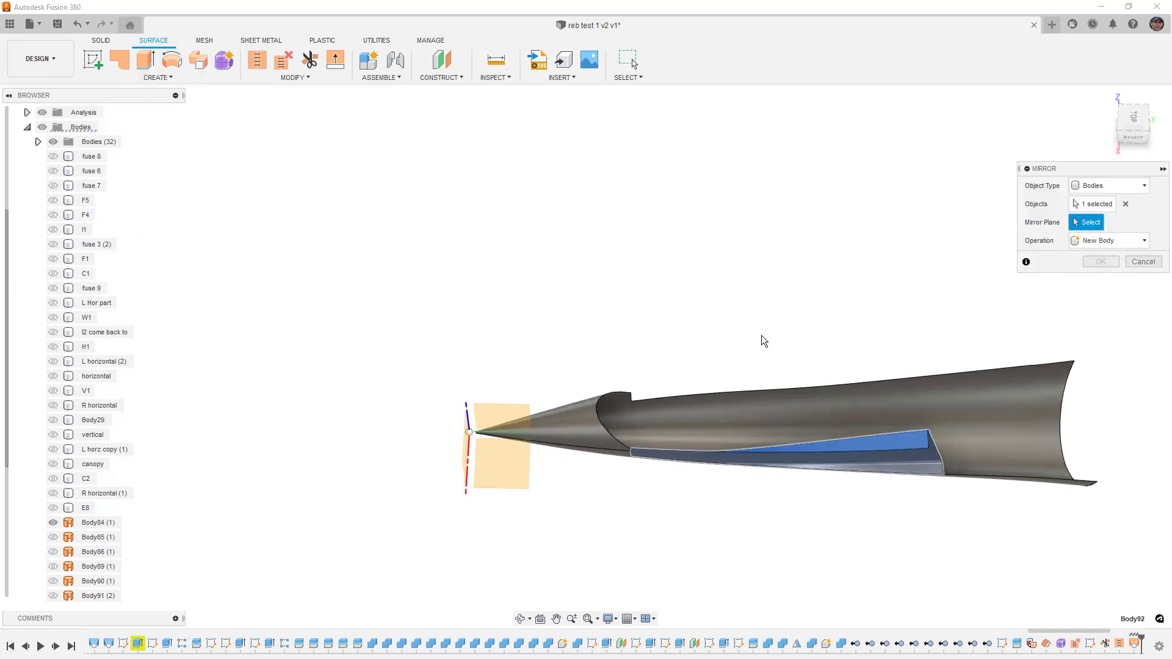
{"action": "left_click", "coordinate": [500, 415]}
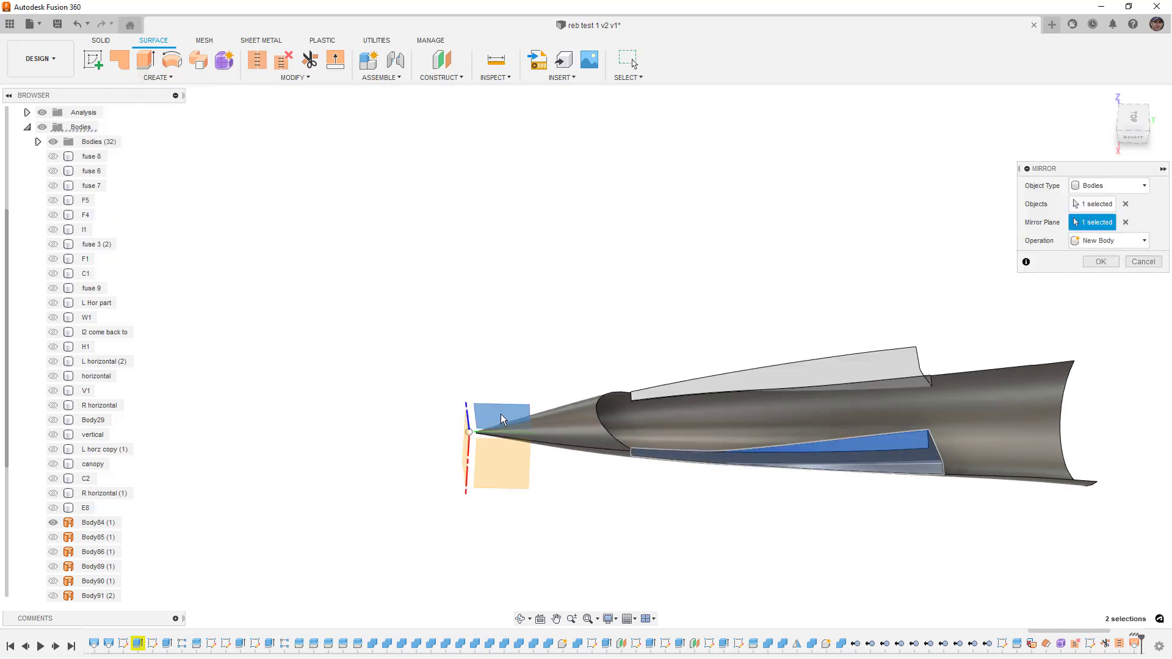
{"action": "left_click", "coordinate": [1099, 261]}
Start a surface loft between the rear edges of the original and mirrored recess surfaces.
{"action": "middle_click_drag", "start_coordinate": [845, 204], "coordinate": [917, 379], "text": "shift"}
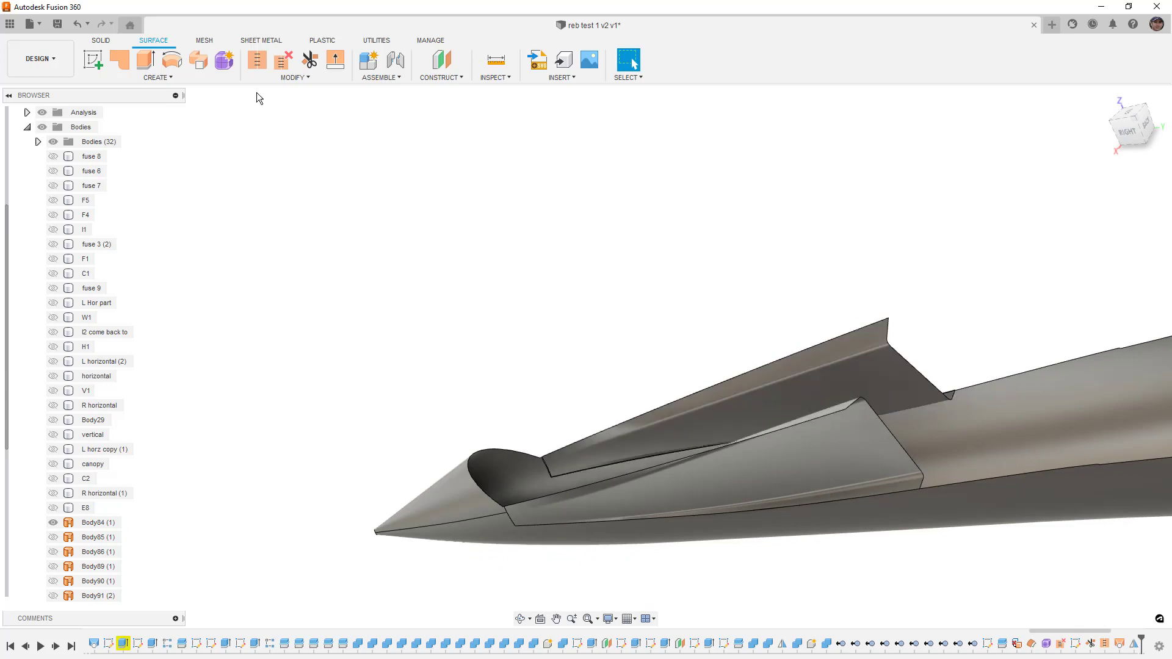
{"action": "left_click", "coordinate": [199, 80]}
{"action": "left_click", "coordinate": [126, 186]}
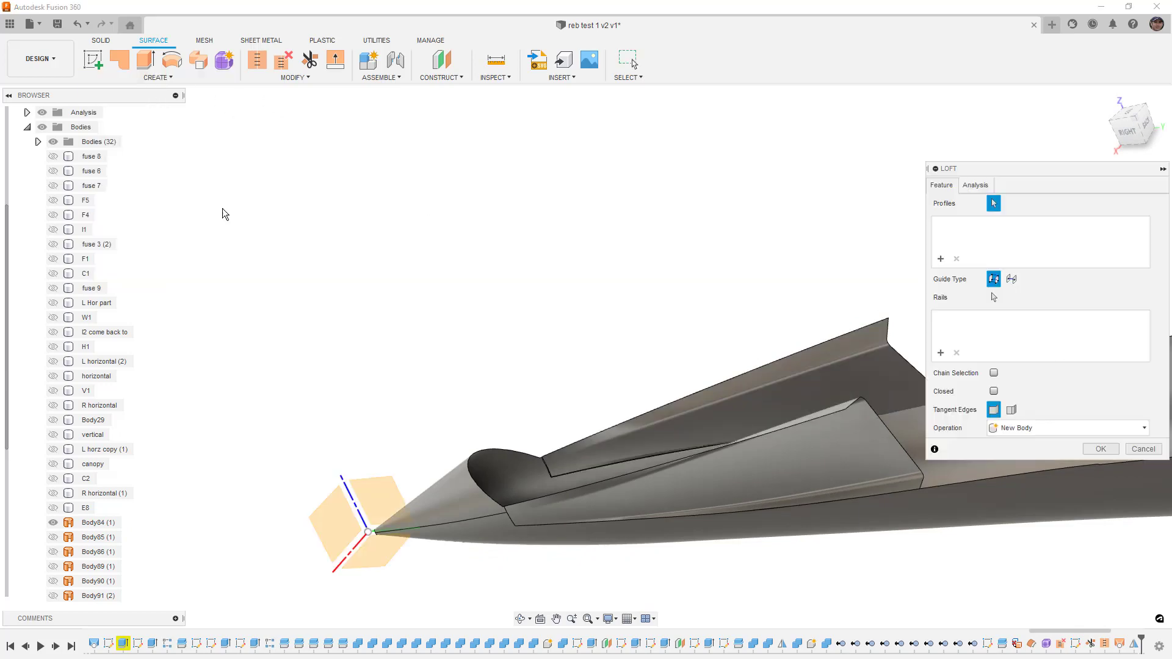
{"action": "left_click", "coordinate": [853, 403]}
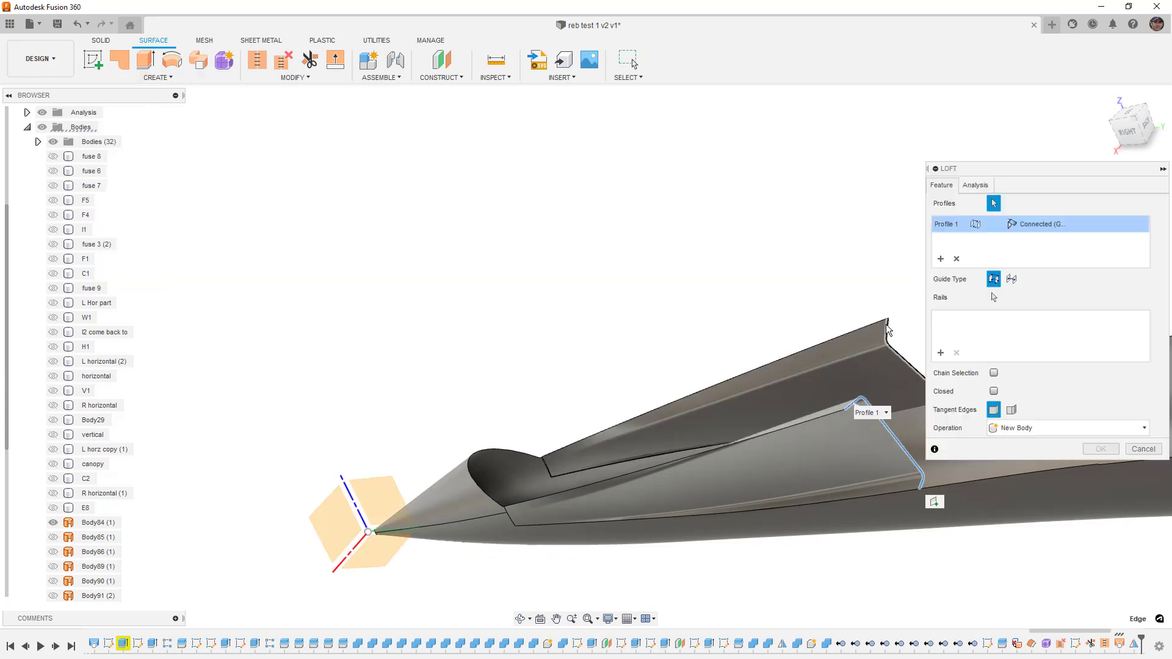
{"action": "left_click", "coordinate": [888, 327]}
Try Curvature (G2) continuity on both profiles of the connecting loft.
{"action": "left_click", "coordinate": [1041, 224]}
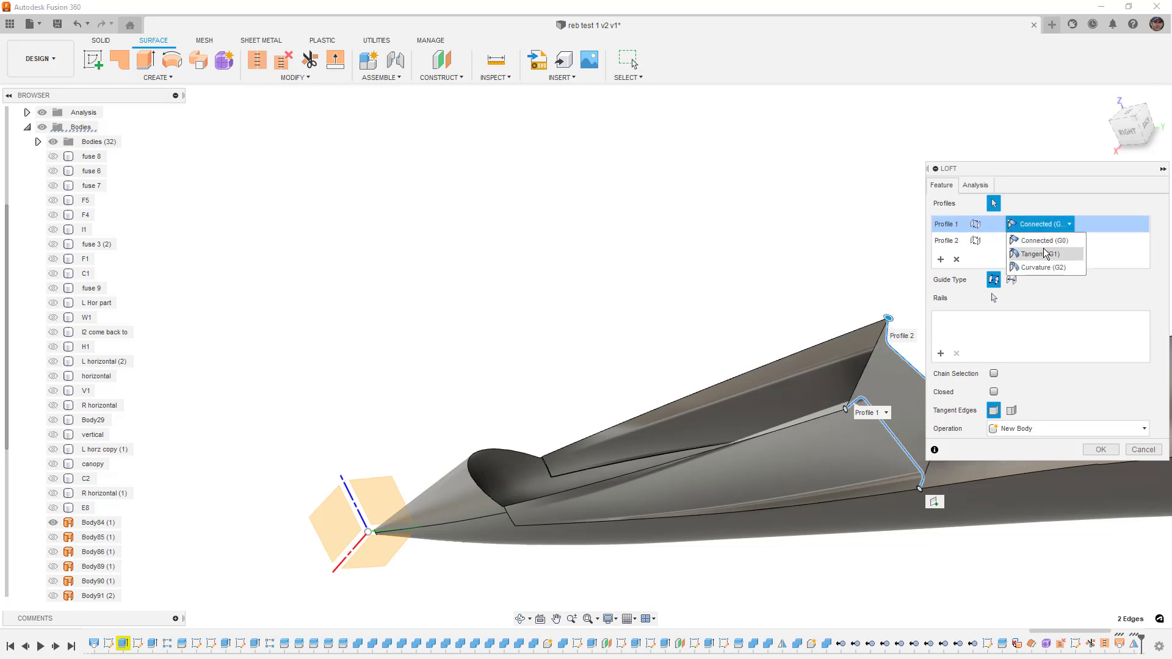
{"action": "left_click", "coordinate": [1049, 240]}
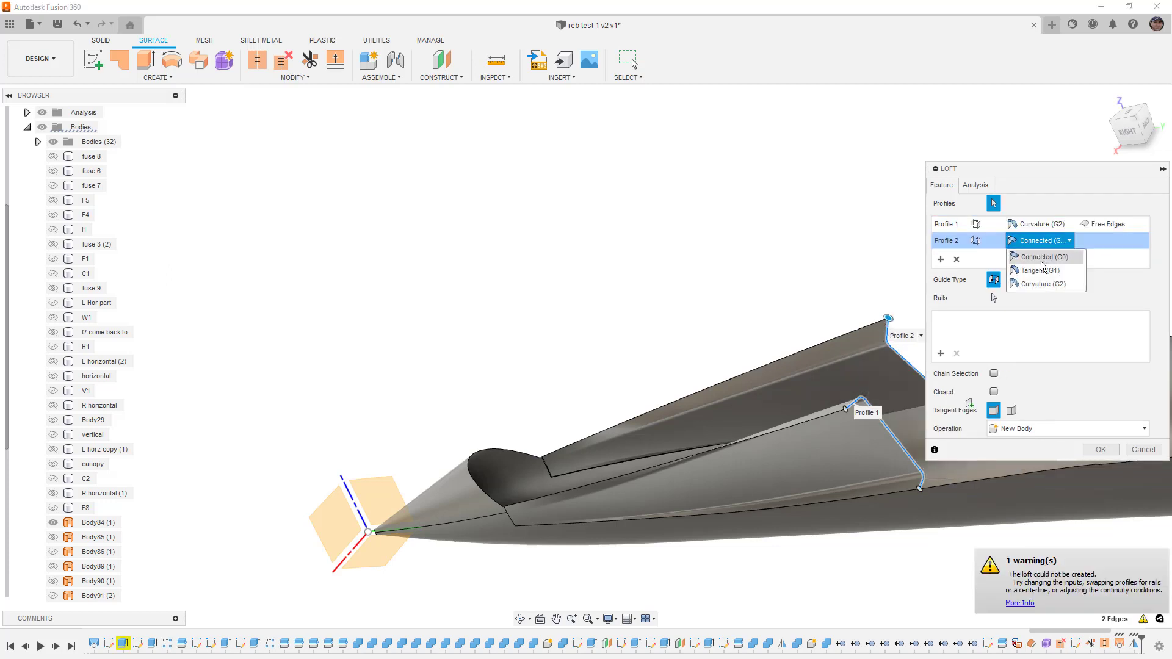
{"action": "left_click", "coordinate": [1041, 283]}
Set both profiles of the connecting loft to Tangent (G1).
{"action": "left_click", "coordinate": [1048, 239]}
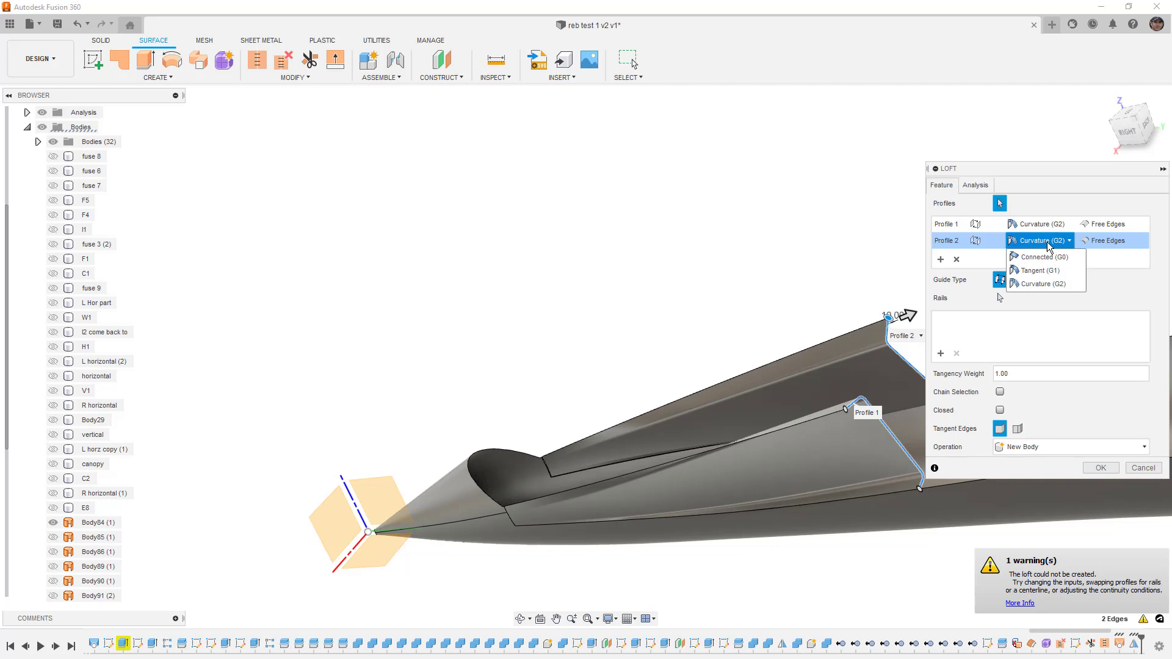
{"action": "left_click", "coordinate": [1040, 271]}
{"action": "left_click", "coordinate": [1044, 228]}
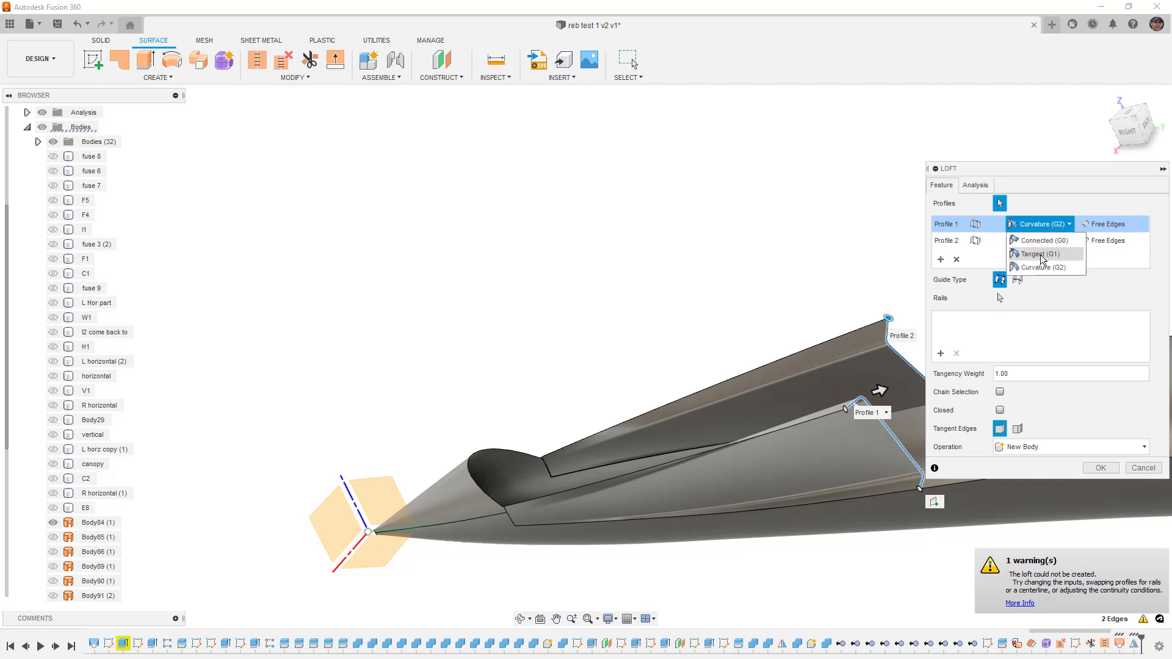
{"action": "left_click", "coordinate": [1040, 254]}
Set the connecting loft's tangency weight to 3.50 for Profile 1 and 3.00 for Profile 2.
{"action": "middle_click_drag", "start_coordinate": [833, 348], "coordinate": [796, 349], "text": "shift"}
{"action": "scroll", "coordinate": [761, 353], "scroll_direction": "up", "scroll_amount": 2}
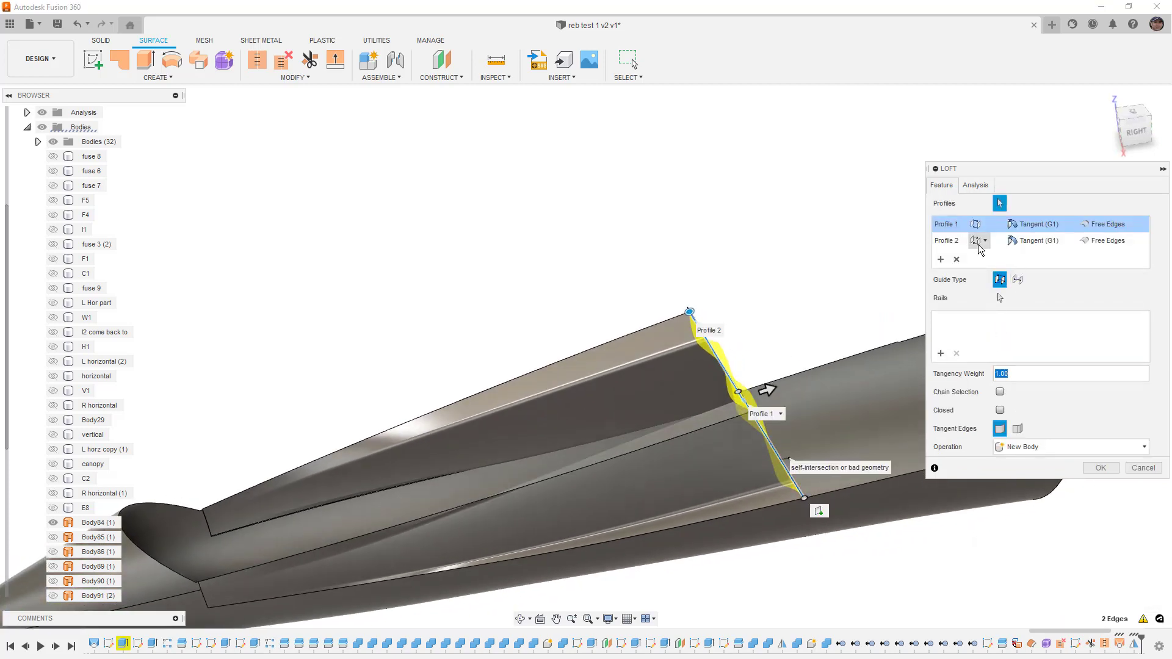
{"action": "left_click", "coordinate": [954, 243]}
{"action": "left_click", "coordinate": [956, 229]}
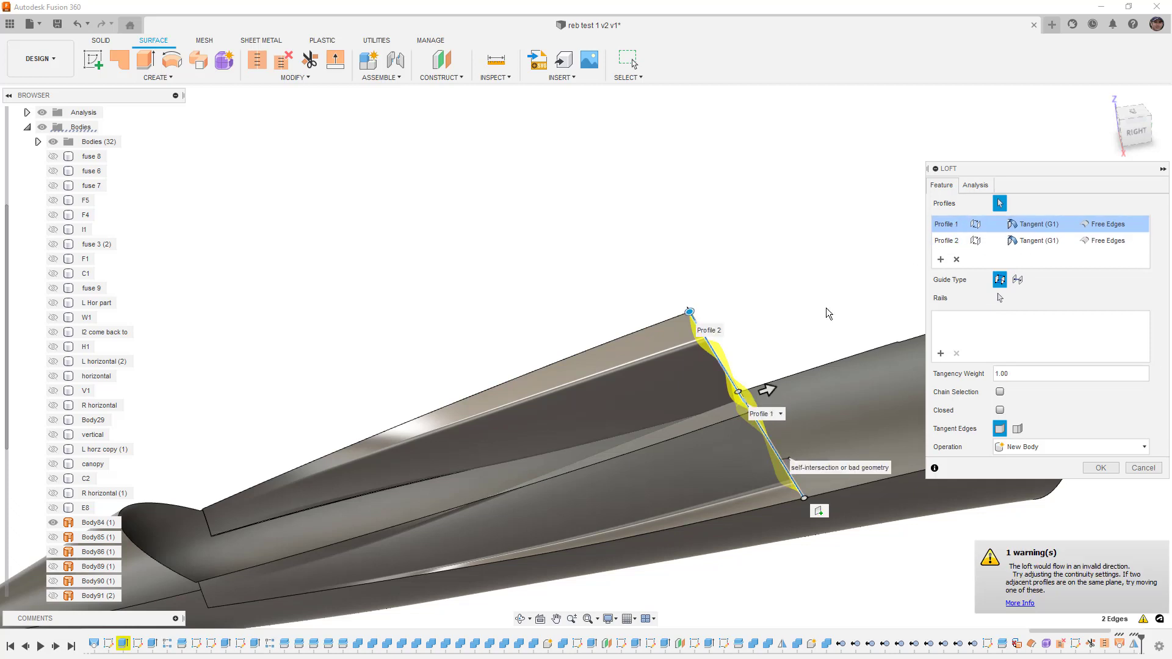
{"action": "left_click_drag", "start_coordinate": [770, 385], "coordinate": [805, 380]}
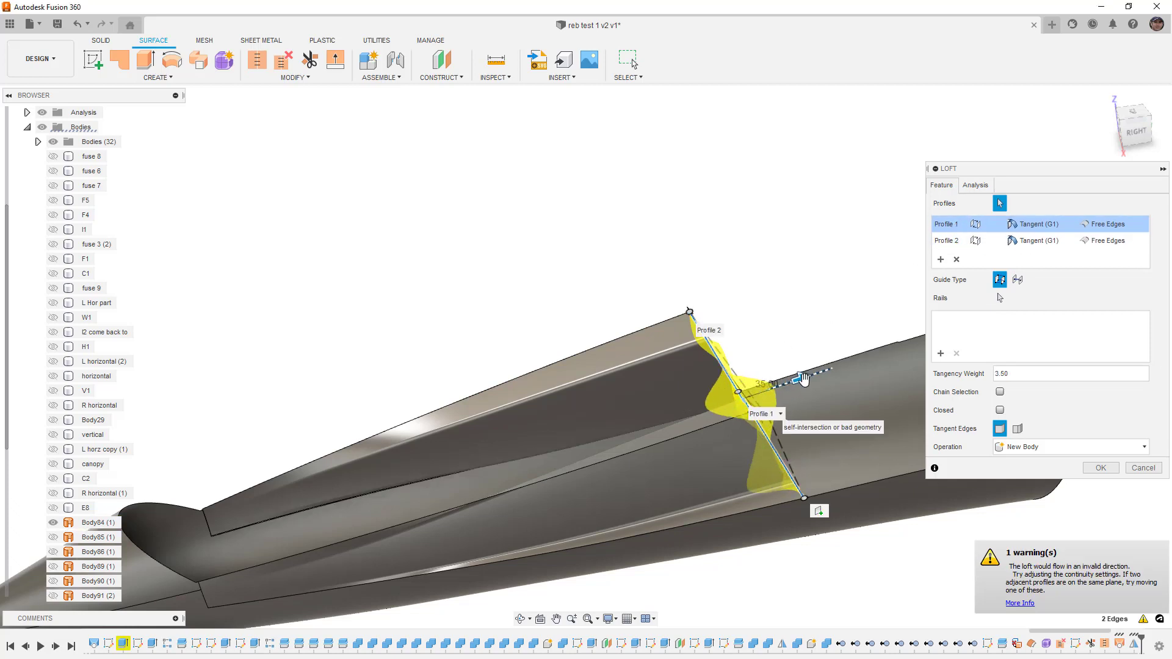
{"action": "left_click", "coordinate": [948, 243]}
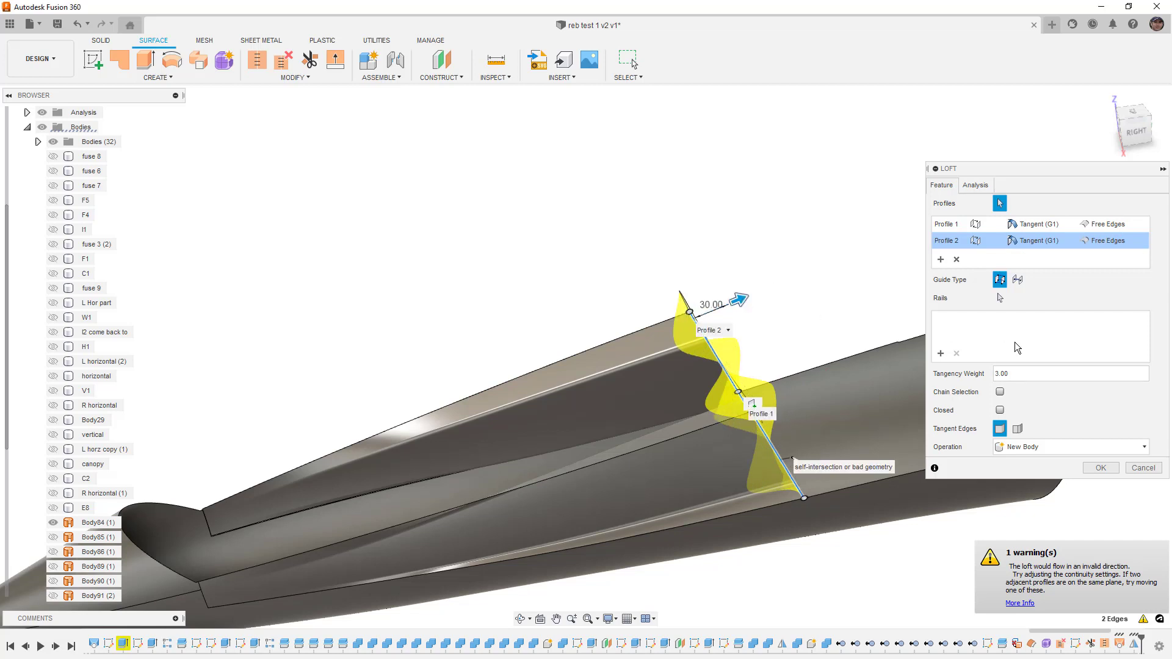
Change both profiles of the connecting loft from Free Edges to Align Edges.
{"action": "left_click", "coordinate": [1036, 243]}
{"action": "left_click", "coordinate": [1112, 241]}
{"action": "left_click", "coordinate": [1110, 224]}
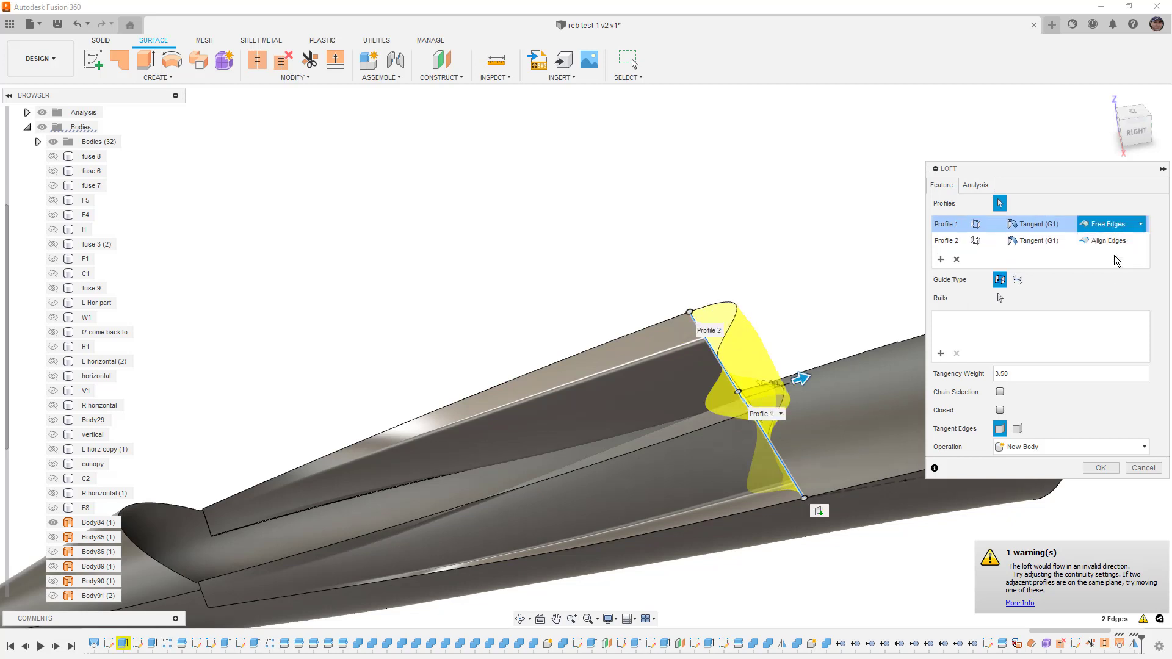
{"action": "left_click", "coordinate": [1117, 241]}
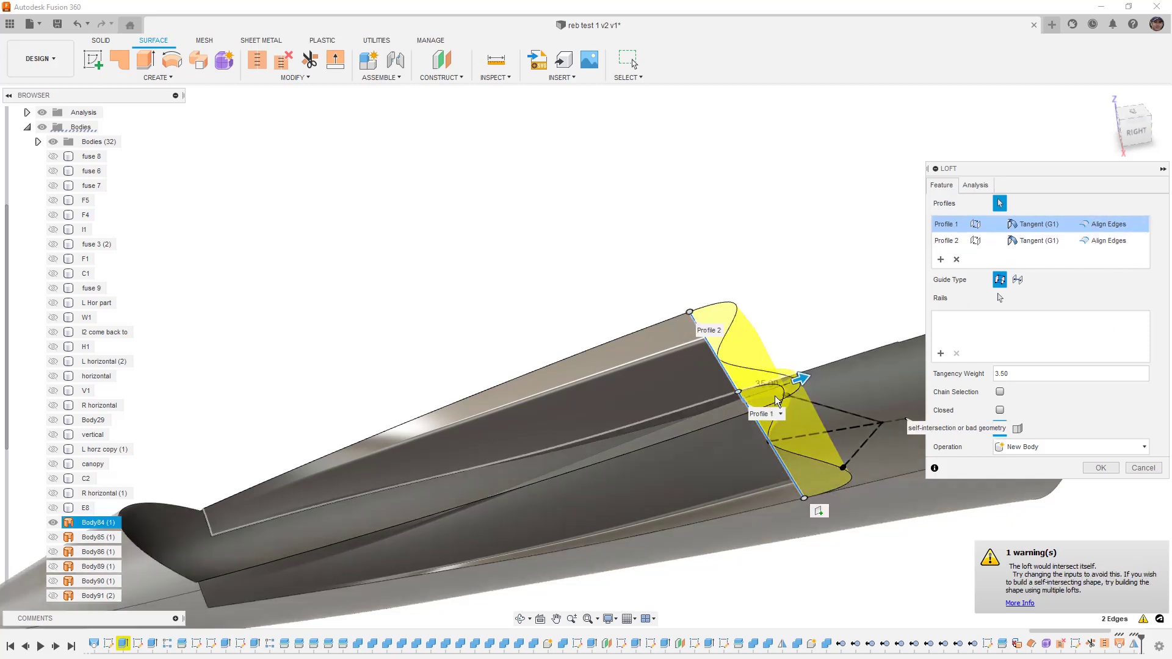
Try the Closed option on the connecting loft and turn it off again.
{"action": "middle_click_drag", "start_coordinate": [769, 426], "coordinate": [854, 427], "text": "shift"}
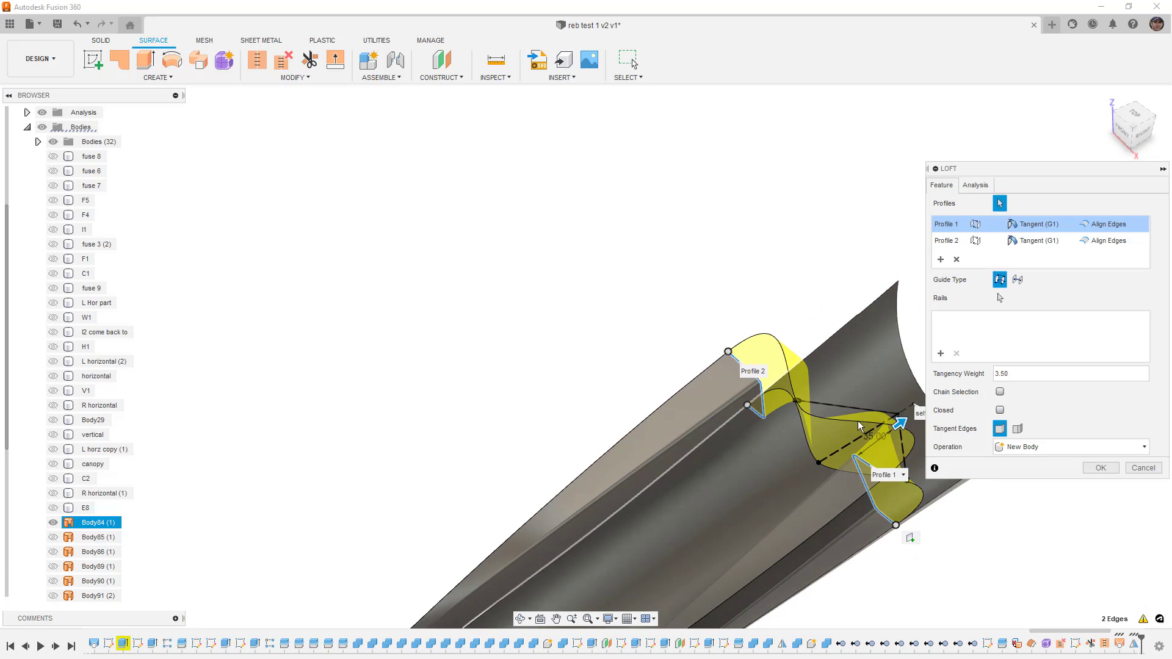
{"action": "left_click", "coordinate": [999, 411]}
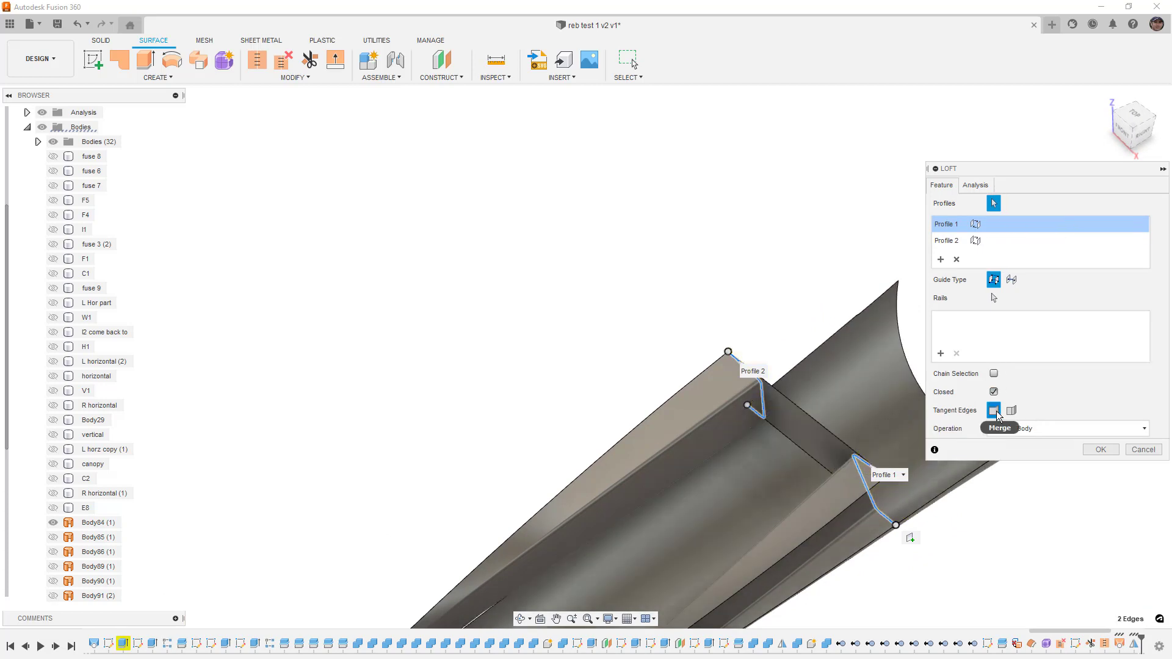
{"action": "left_click", "coordinate": [944, 394]}
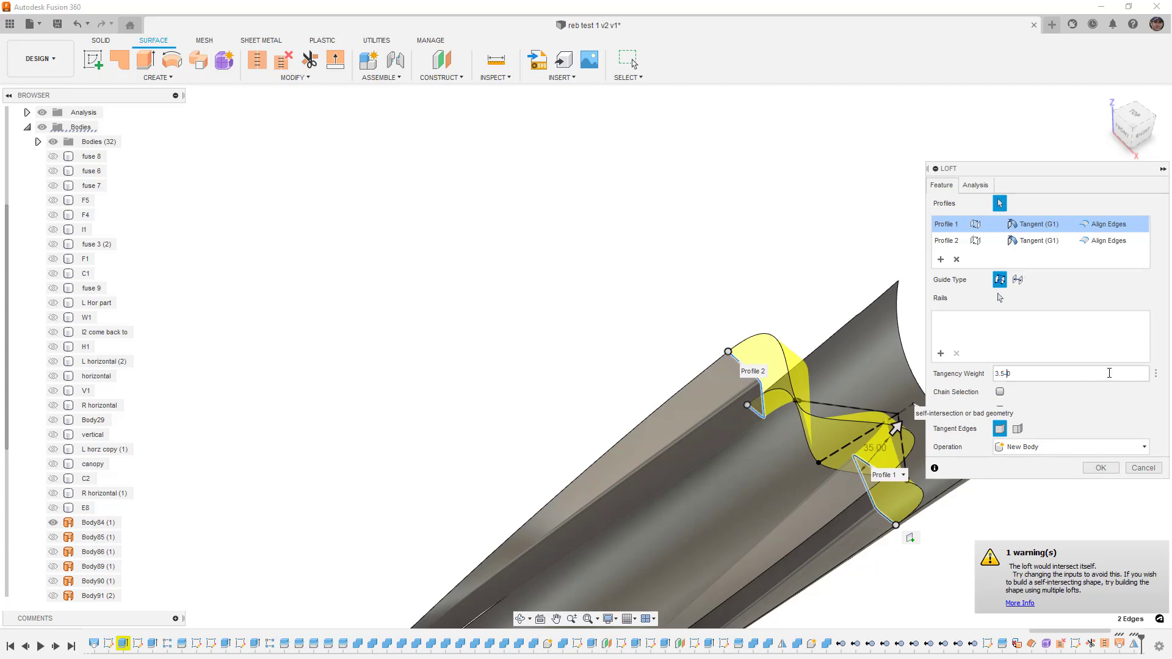
Try a negative tangency weight on Profile 1 and cancel the connecting loft.
{"action": "key", "text": "Left"}
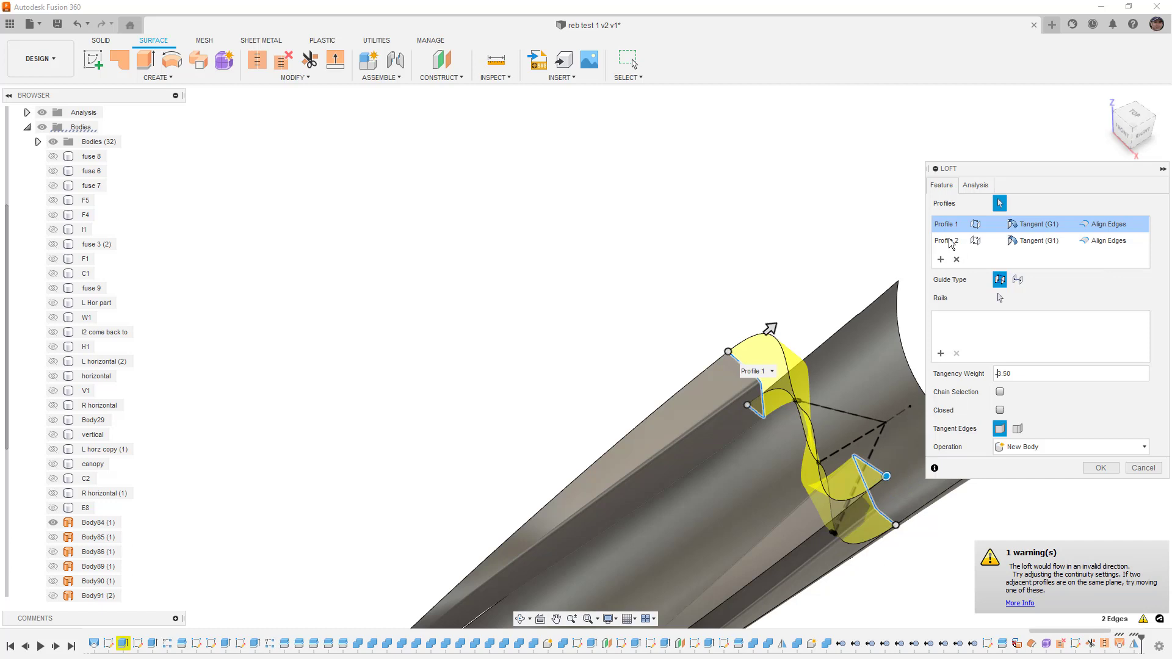
{"action": "left_click", "coordinate": [975, 243]}
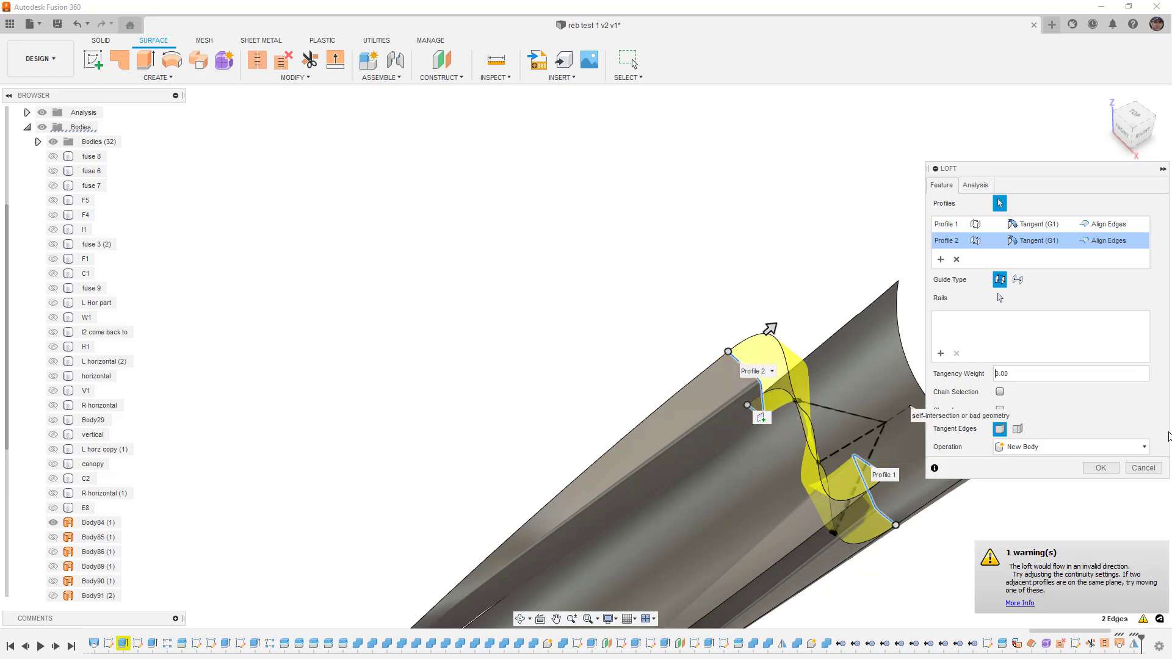
{"action": "left_click", "coordinate": [1144, 468]}
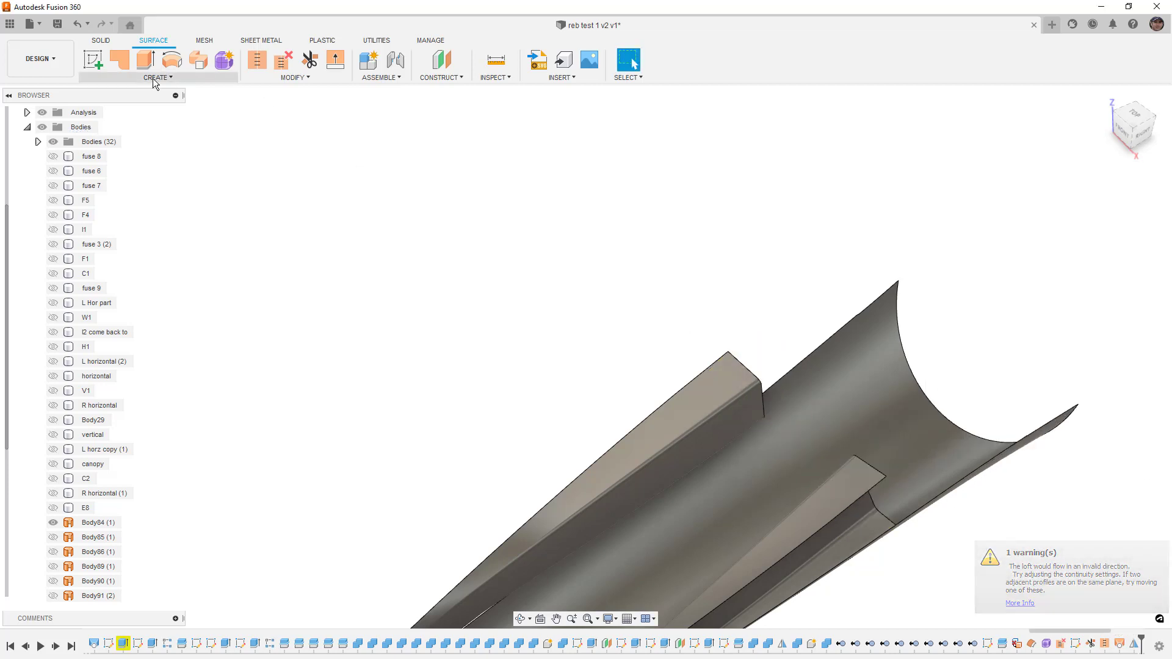
Start a sketch on the vertical side origin plane of the fuselage and enable 3D Sketch.
{"action": "left_click", "coordinate": [99, 60]}
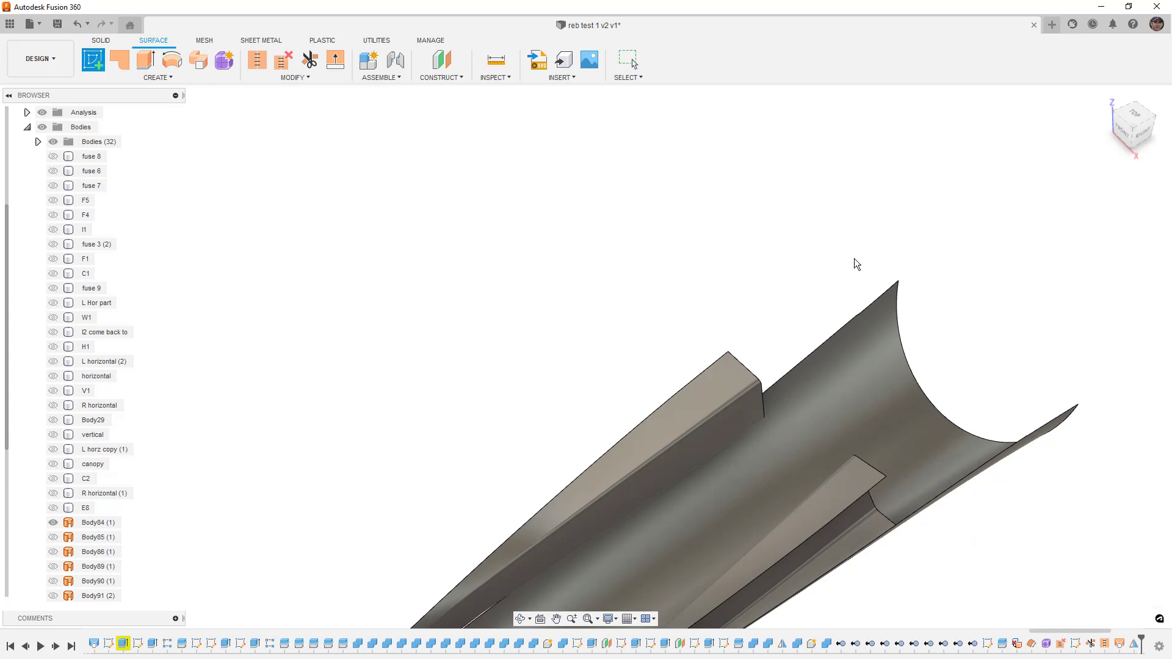
{"action": "scroll", "coordinate": [787, 272], "scroll_direction": "down", "scroll_amount": 3}
{"action": "scroll", "coordinate": [791, 275], "scroll_direction": "down", "scroll_amount": 2}
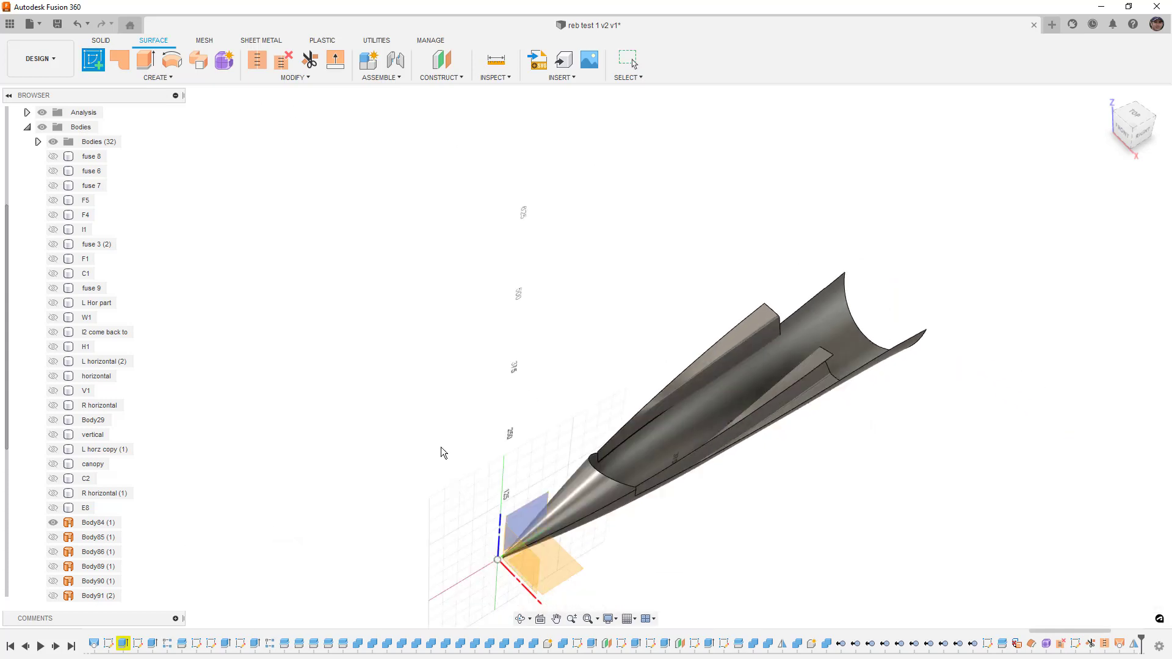
{"action": "left_click", "coordinate": [529, 506]}
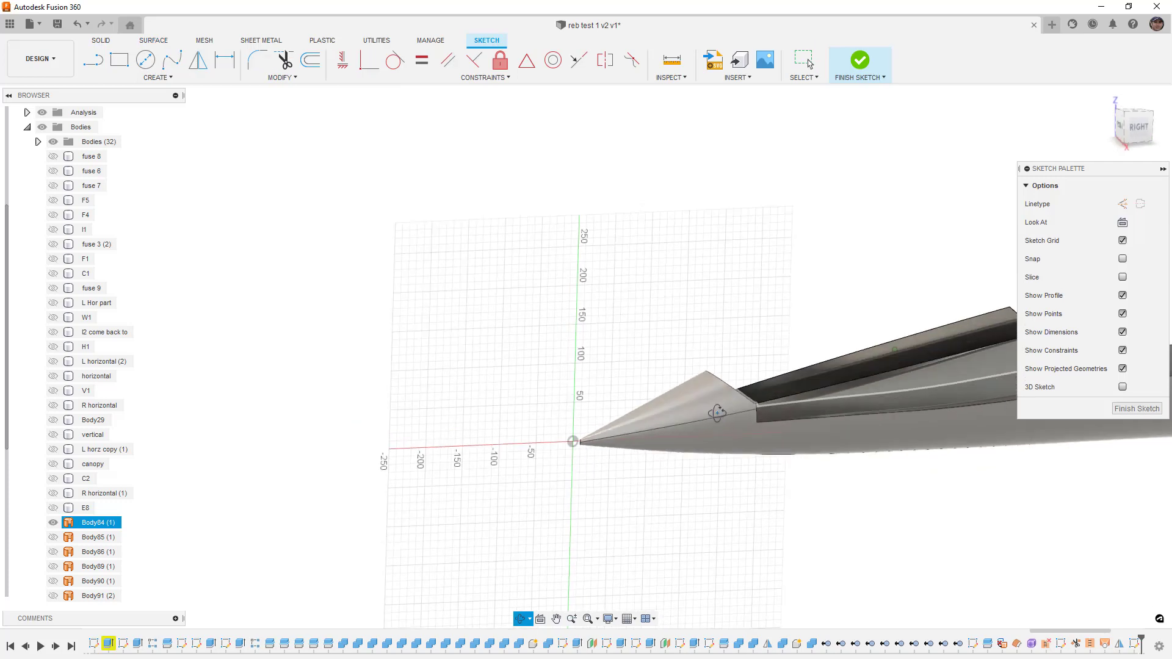
{"action": "middle_click_drag", "start_coordinate": [841, 314], "coordinate": [590, 373]}
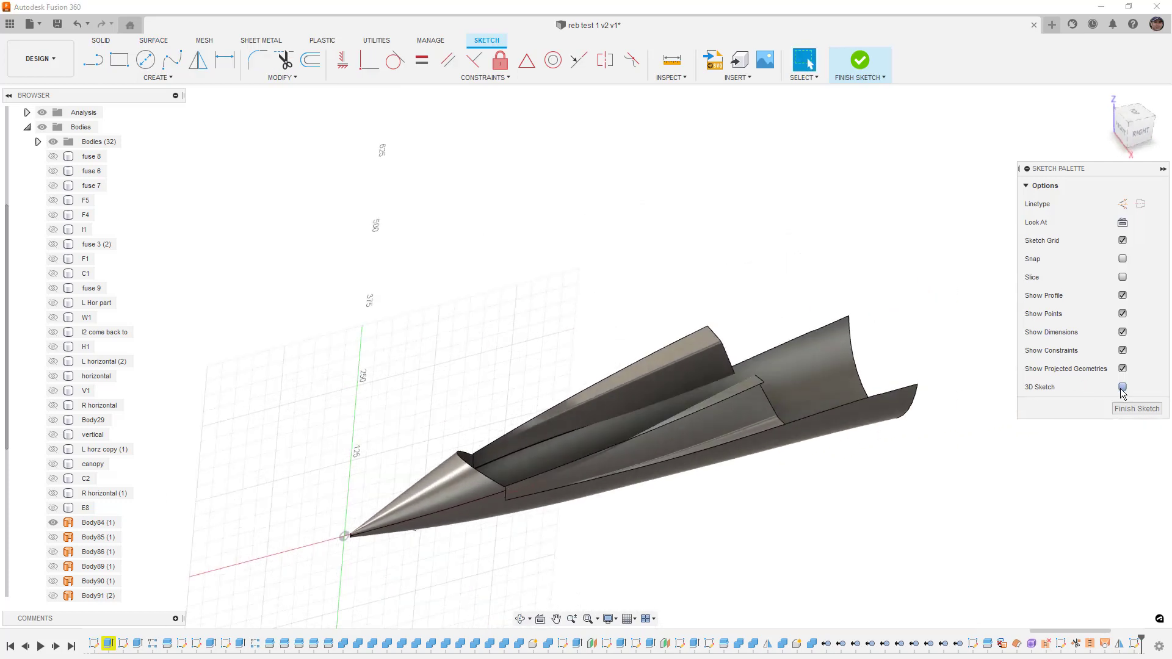
{"action": "scroll", "coordinate": [781, 282], "scroll_direction": "up", "scroll_amount": 2}
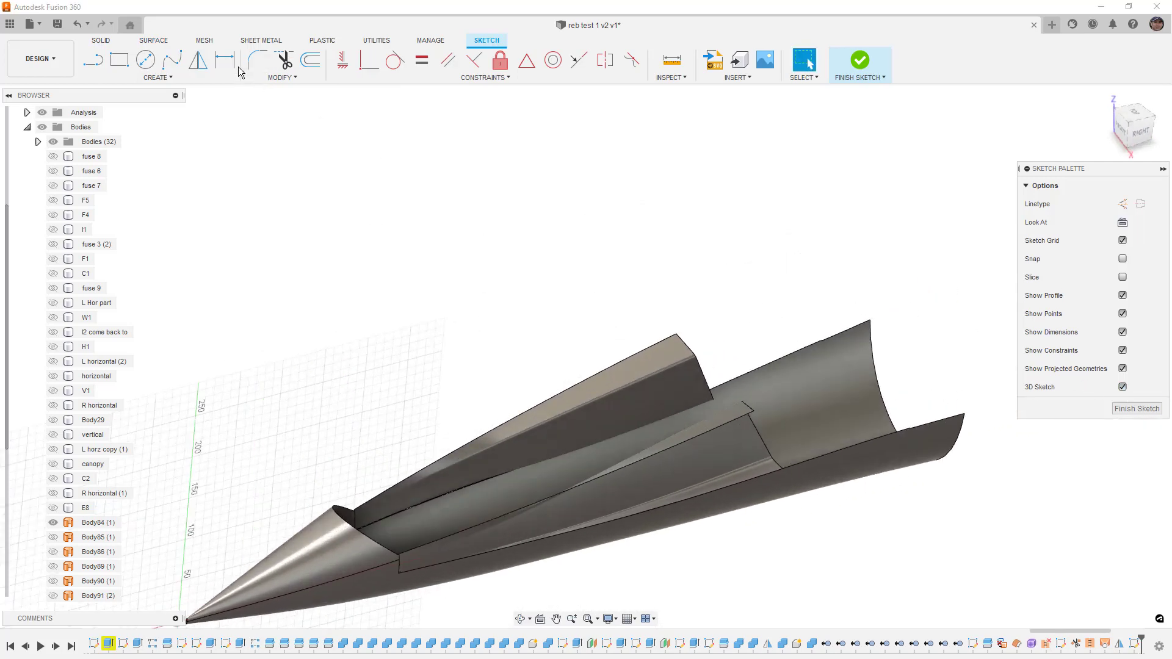
Draw a fit point spline between the upper rear corners of both recesses, with one middle point behind them.
{"action": "left_click", "coordinate": [172, 59]}
{"action": "left_click", "coordinate": [677, 335]}
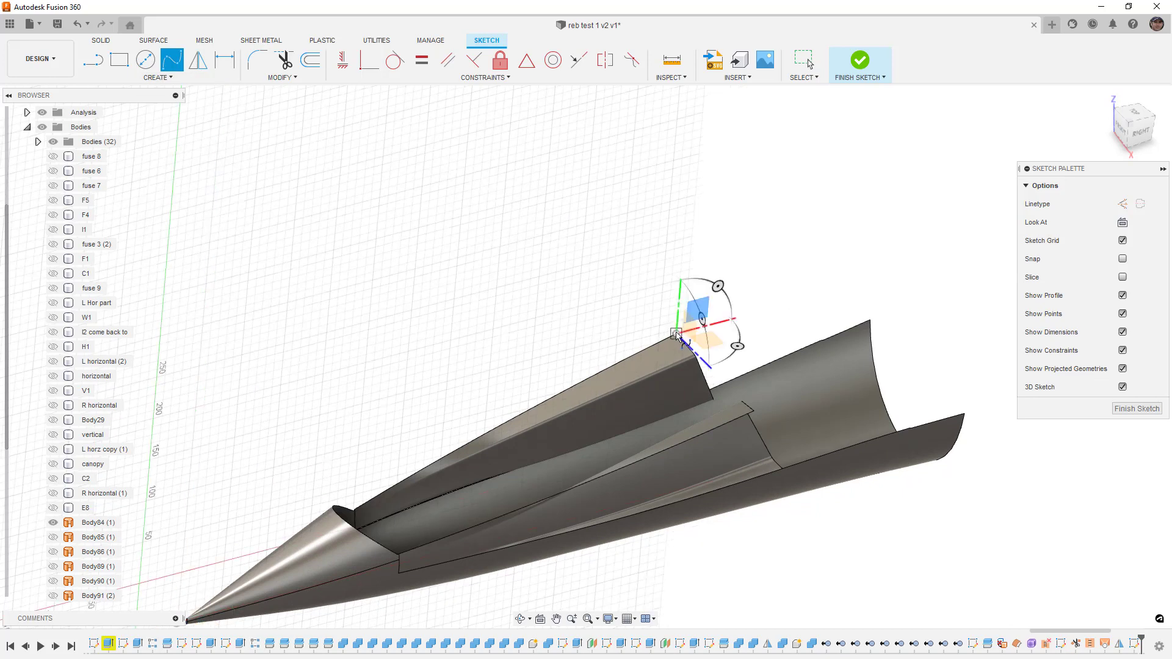
{"action": "left_click", "coordinate": [784, 342]}
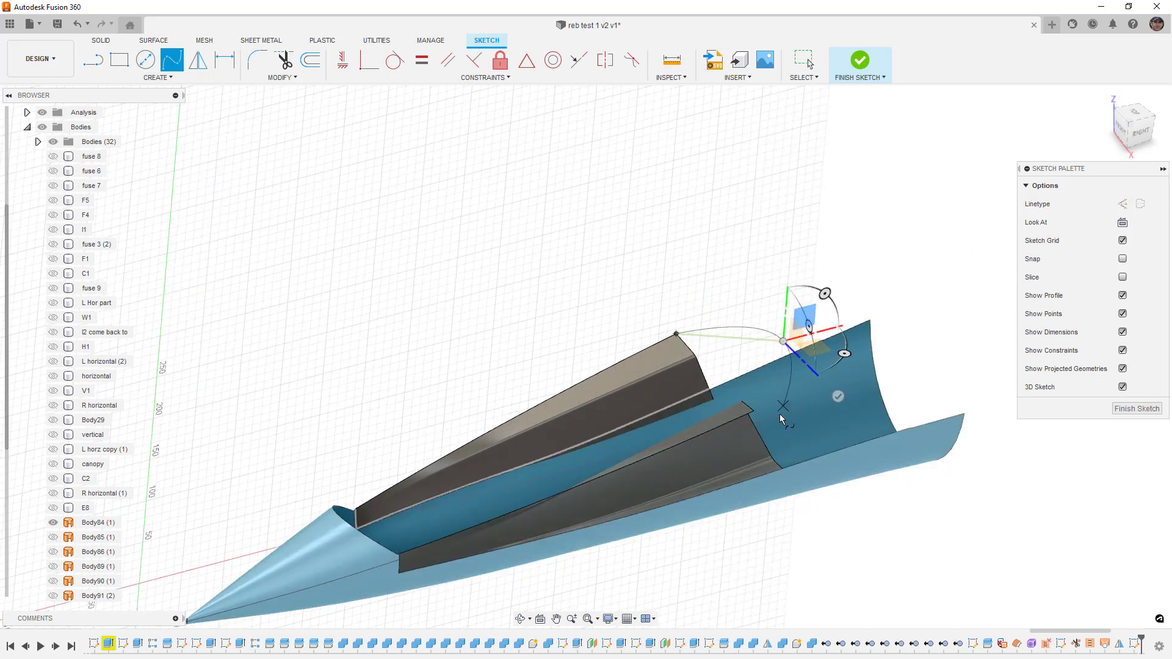
{"action": "left_click", "coordinate": [755, 411]}
{"action": "left_click", "coordinate": [809, 466]}
Make both spline ends tangent to the upper edges of the adjoining recesses.
{"action": "left_click", "coordinate": [395, 59]}
{"action": "left_click", "coordinate": [637, 355]}
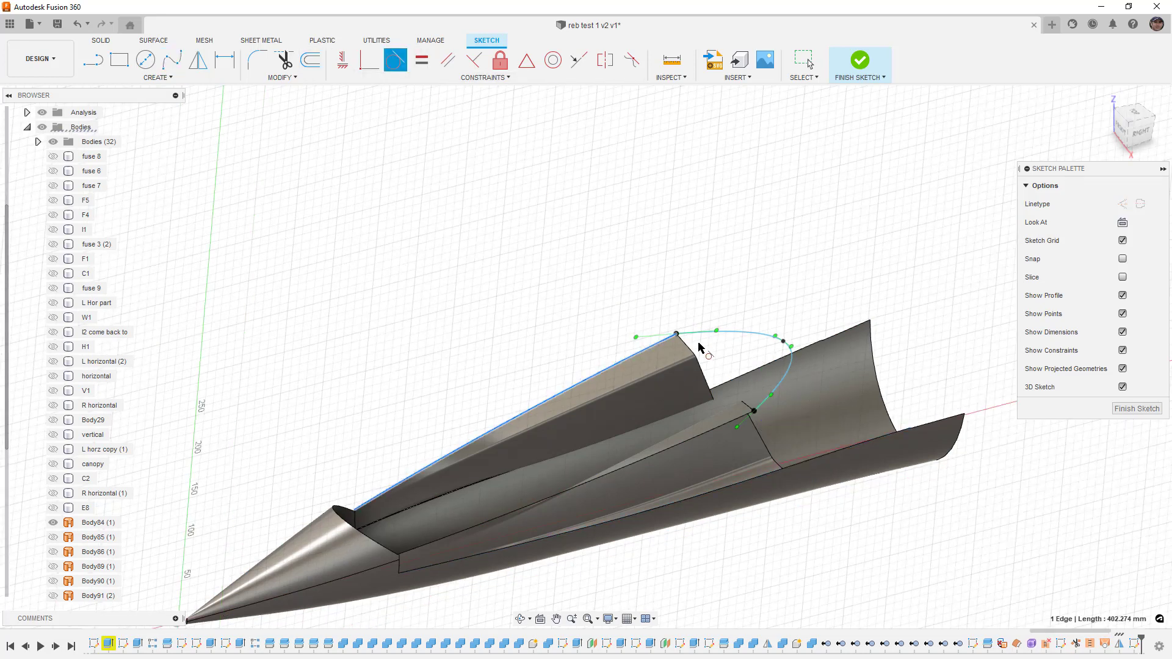
{"action": "left_click", "coordinate": [707, 333]}
{"action": "left_click", "coordinate": [732, 419]}
{"action": "left_click", "coordinate": [785, 380]}
{"action": "scroll", "coordinate": [796, 364], "scroll_direction": "up", "scroll_amount": 3}
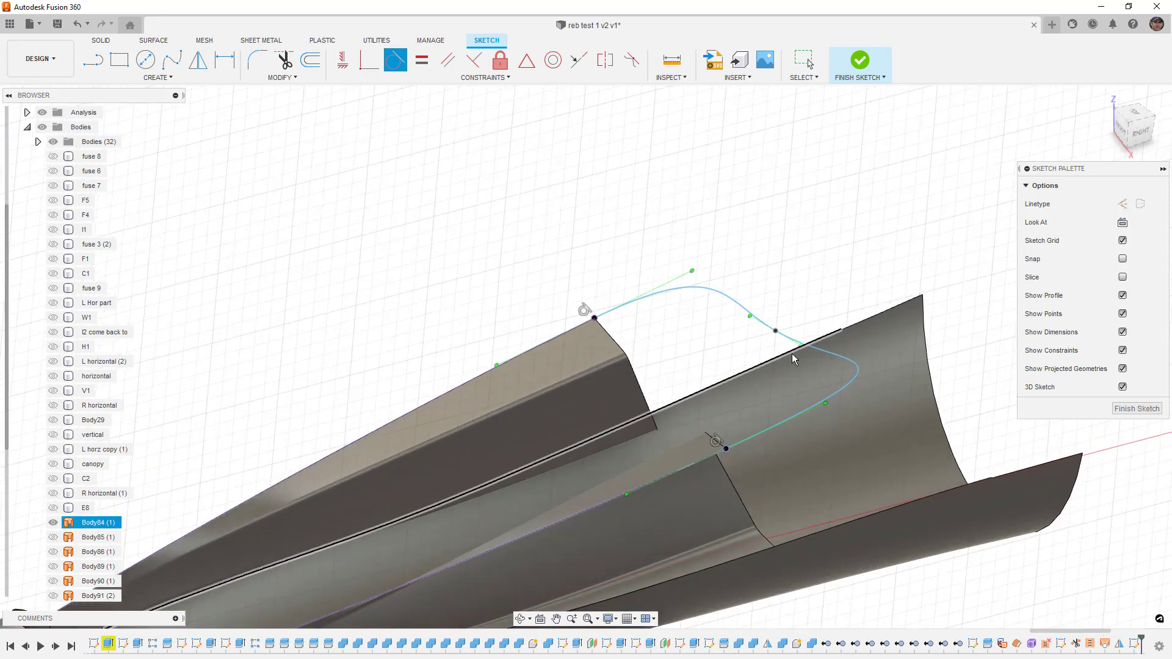
Delete the spline's middle fit point.
{"action": "key", "text": "Escape"}
{"action": "left_click", "coordinate": [778, 332]}
{"action": "left_click", "coordinate": [773, 239]}
{"action": "scroll", "coordinate": [773, 239], "scroll_direction": "down", "scroll_amount": 4}
{"action": "middle_click_drag", "start_coordinate": [782, 315], "coordinate": [759, 339], "text": "shift"}
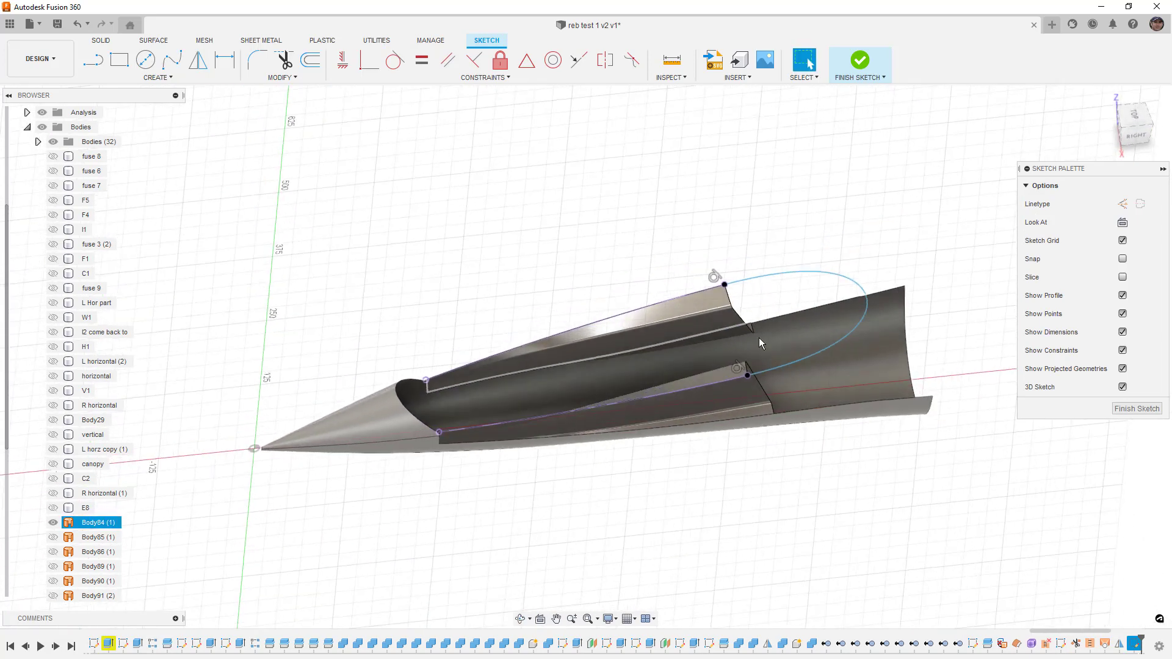
Select the spline's tangency handles at both ends to check them and finish the sketch.
{"action": "left_click", "coordinate": [801, 361]}
{"action": "scroll", "coordinate": [788, 368], "scroll_direction": "up", "scroll_amount": 2}
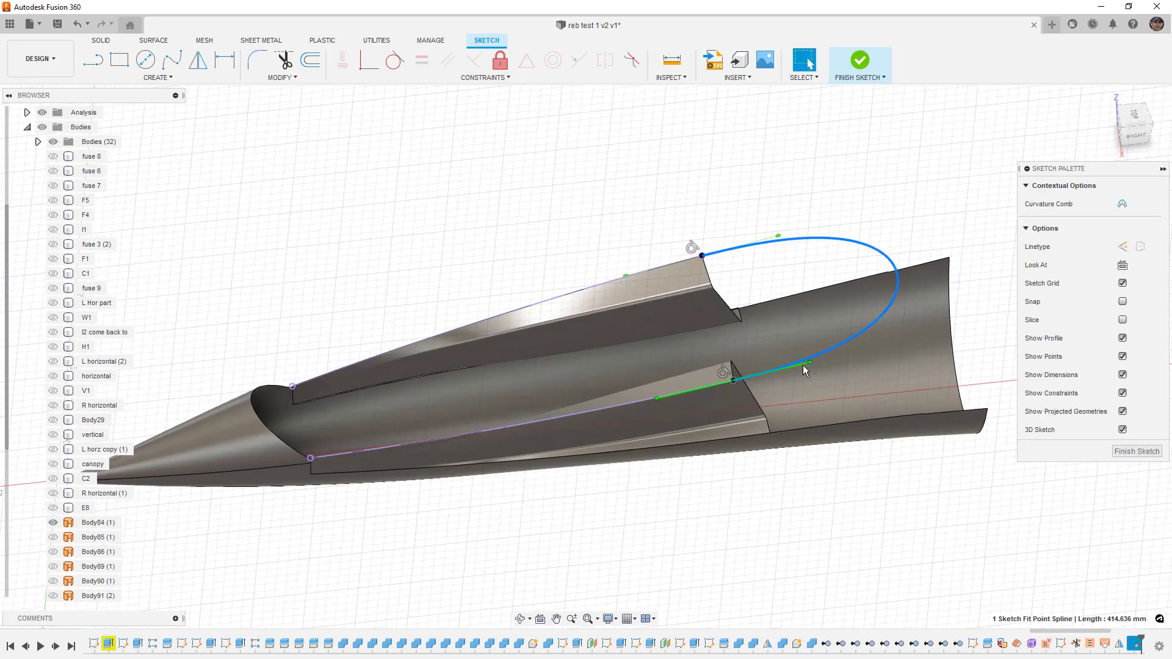
{"action": "left_click", "coordinate": [779, 235]}
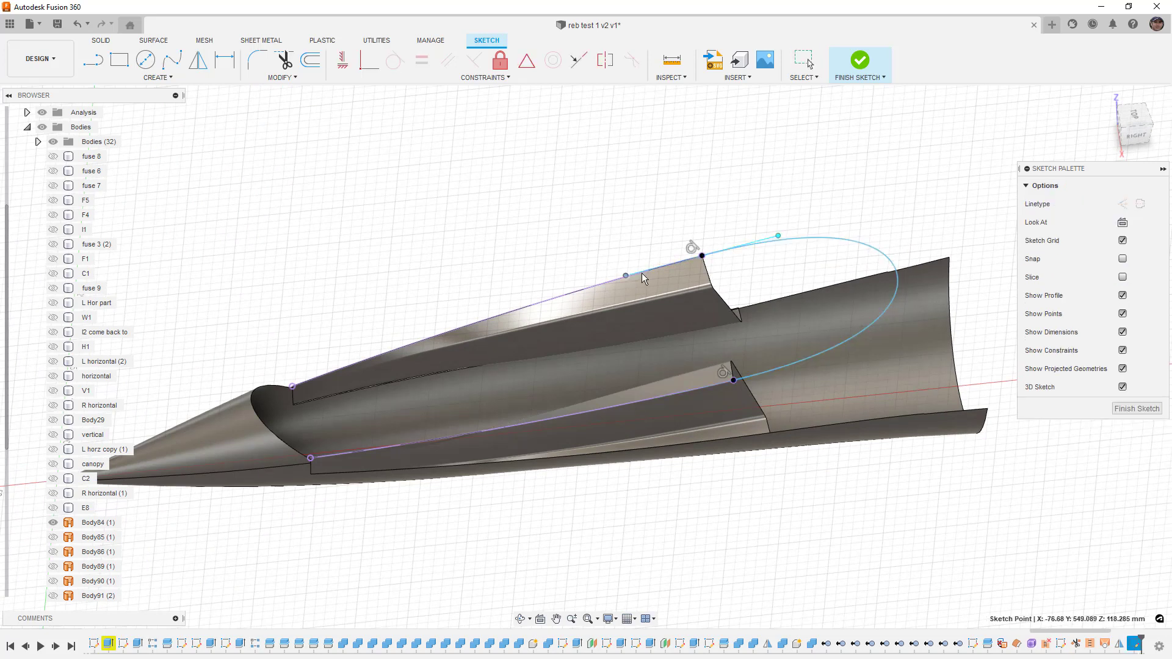
{"action": "left_click", "coordinate": [752, 379]}
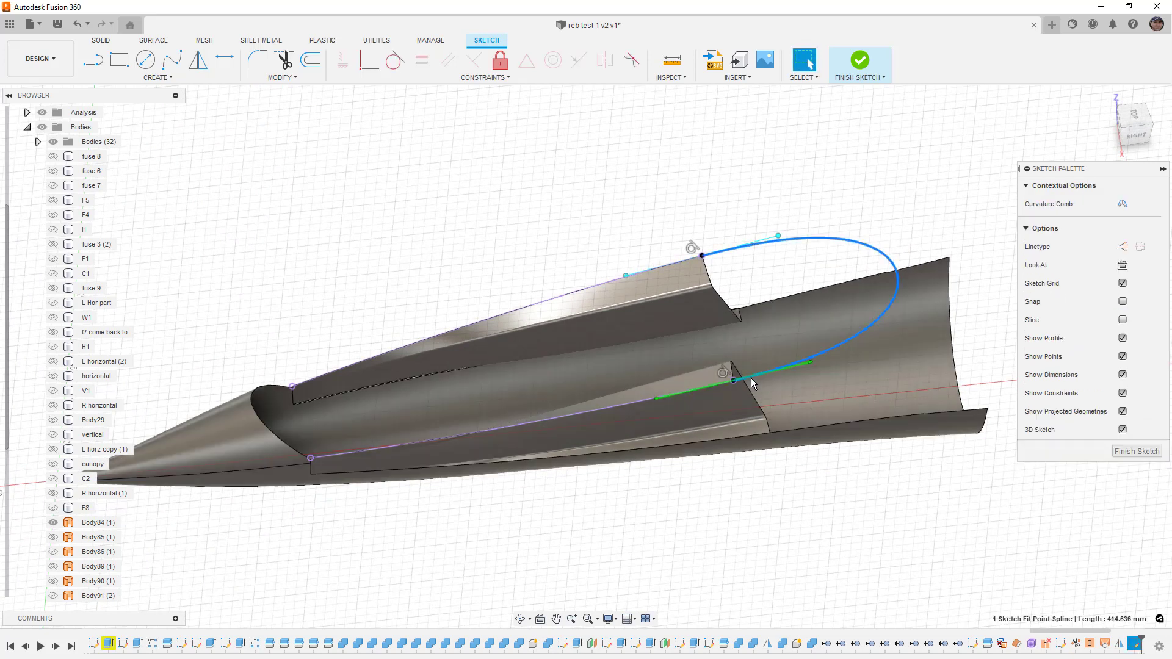
{"action": "left_click", "coordinate": [811, 363]}
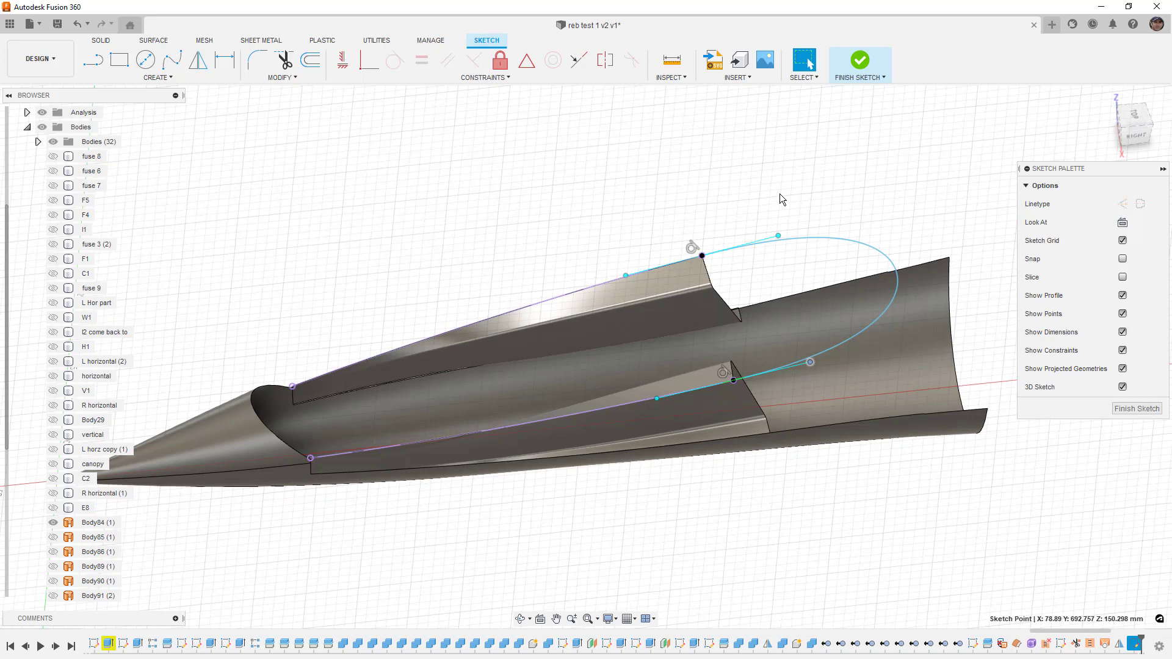
{"action": "left_click", "coordinate": [859, 61]}
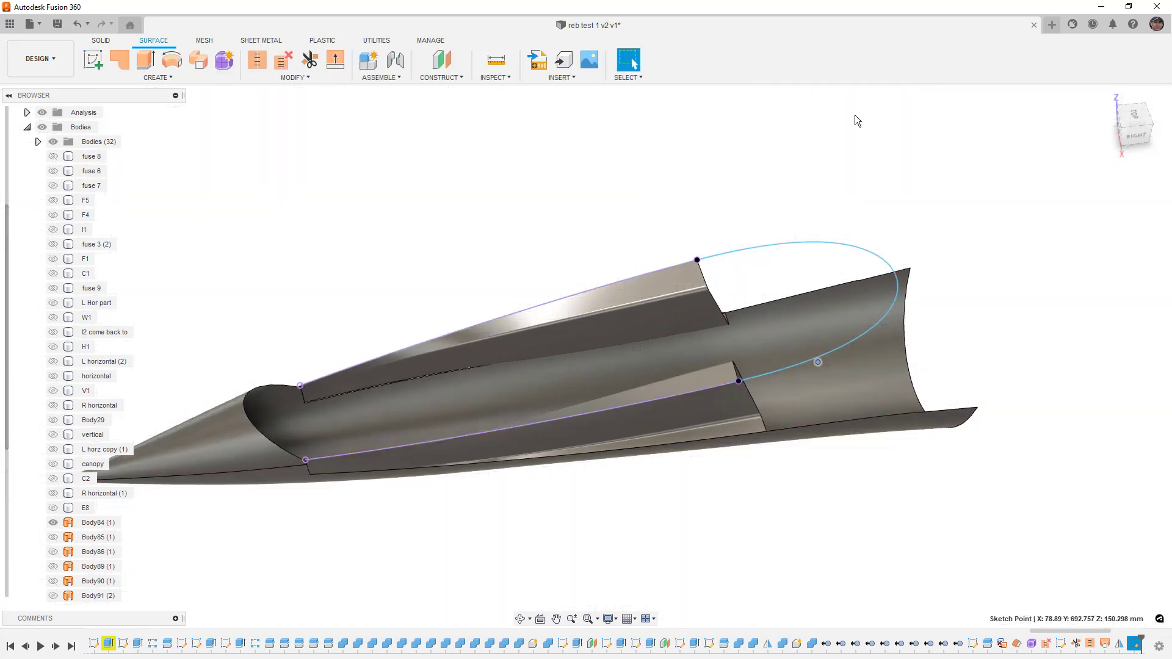
Set up a surface loft between the recesses' rear edges, using the sketched spline as its rail.
{"action": "left_click", "coordinate": [160, 78]}
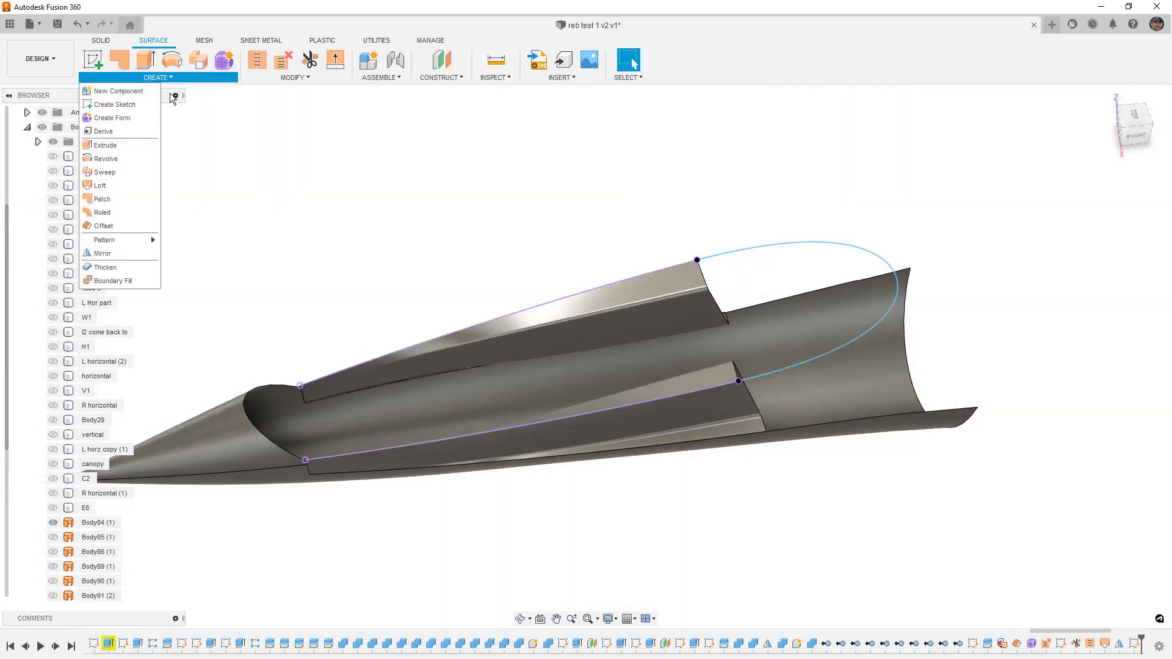
{"action": "left_click", "coordinate": [119, 185]}
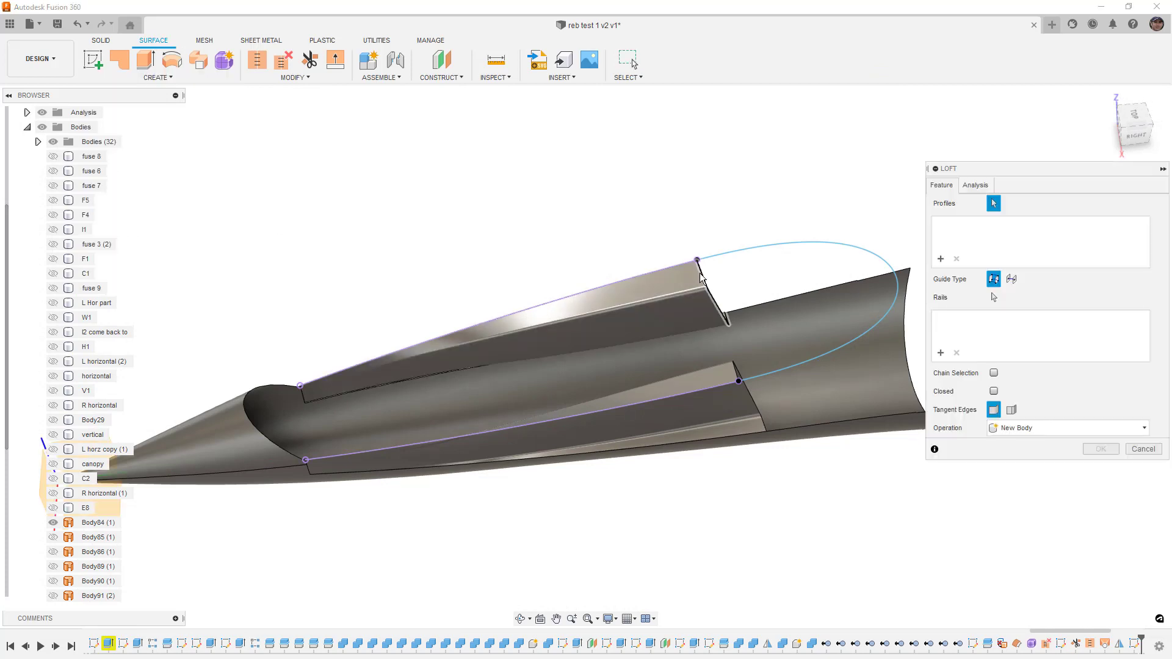
{"action": "left_click", "coordinate": [710, 288]}
{"action": "left_click", "coordinate": [735, 368]}
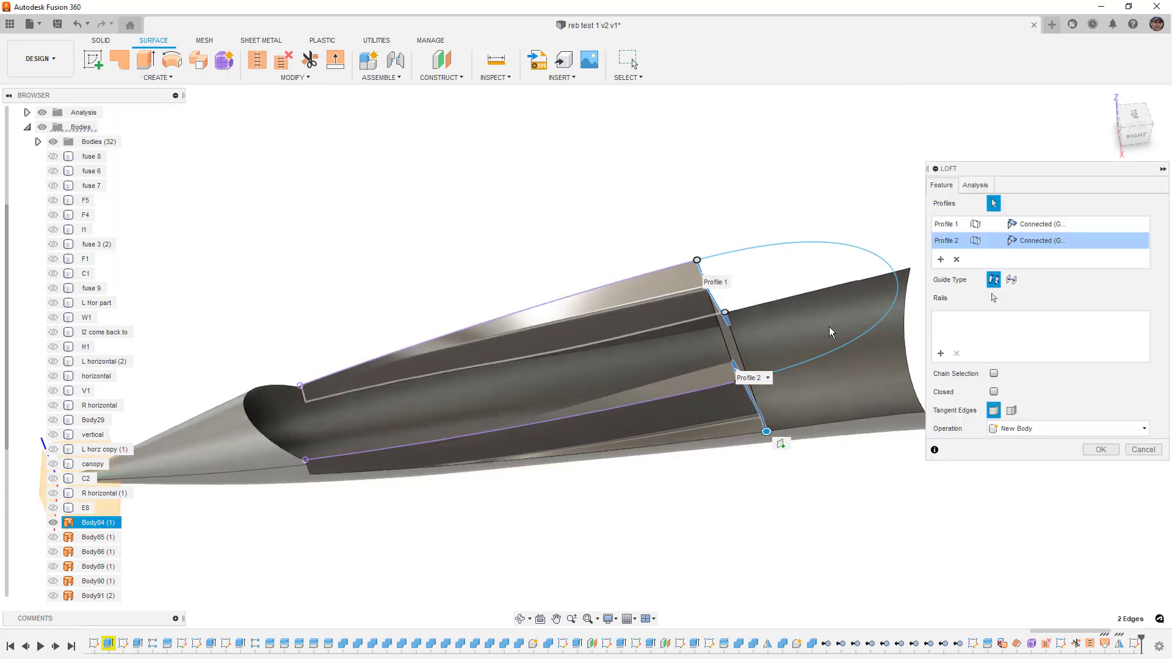
{"action": "left_click", "coordinate": [942, 354]}
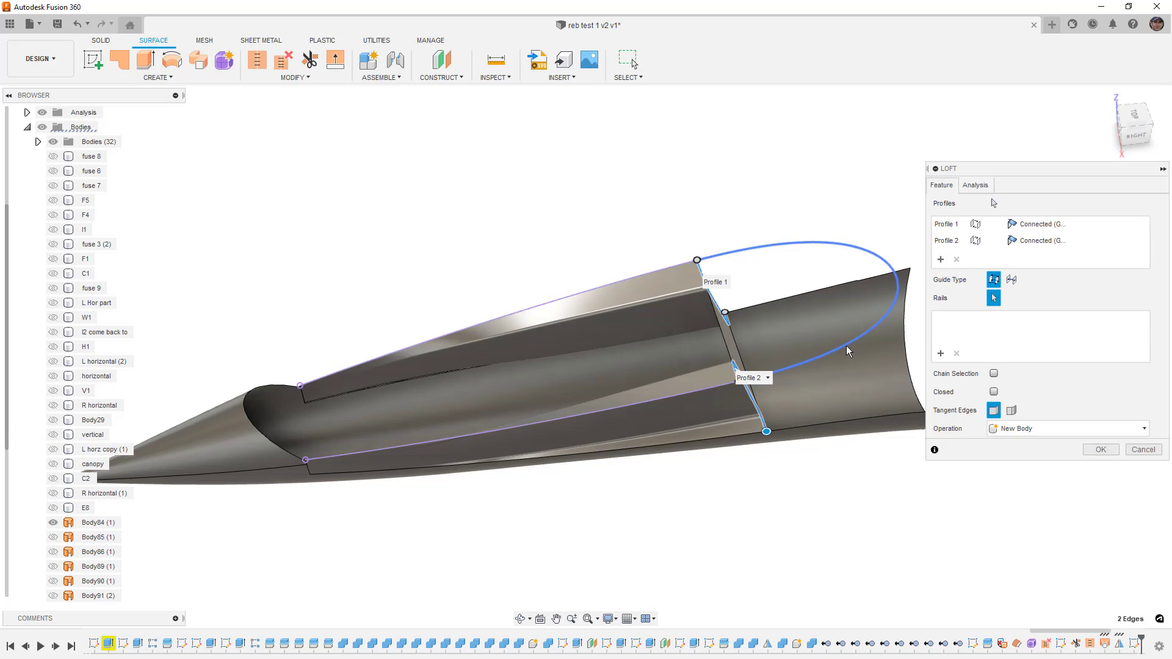
{"action": "left_click", "coordinate": [846, 345]}
Set both profiles of the rail-guided loft to Tangent (G1).
{"action": "left_click", "coordinate": [1045, 224]}
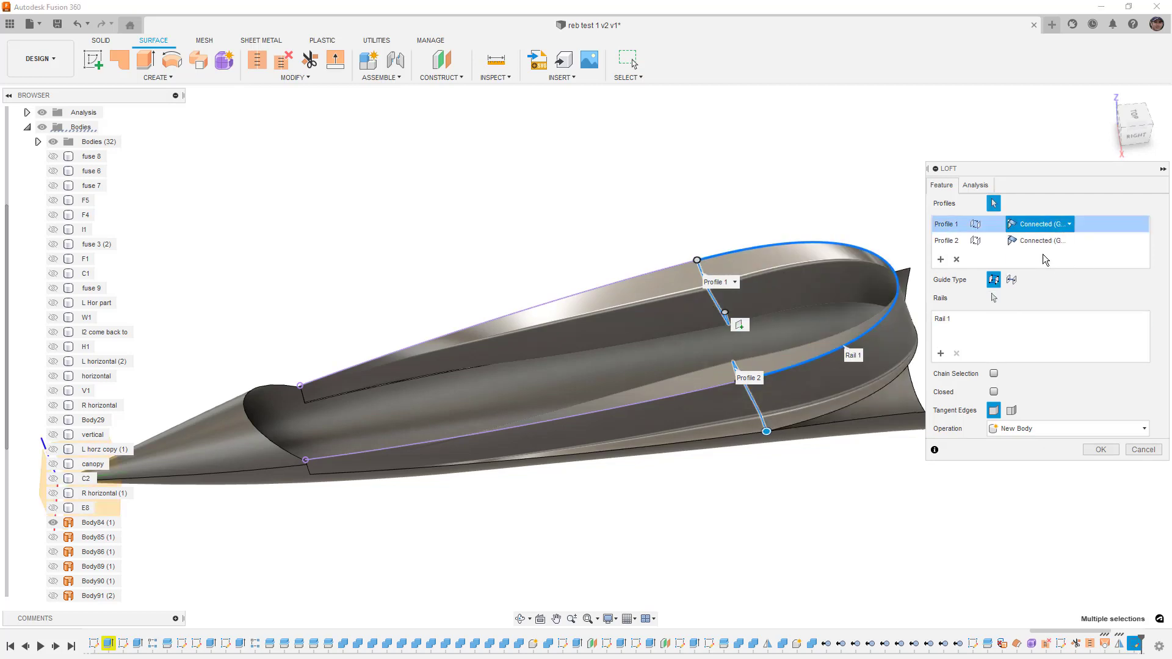
{"action": "left_click", "coordinate": [1041, 255]}
{"action": "left_click", "coordinate": [1040, 241]}
{"action": "left_click", "coordinate": [1035, 273]}
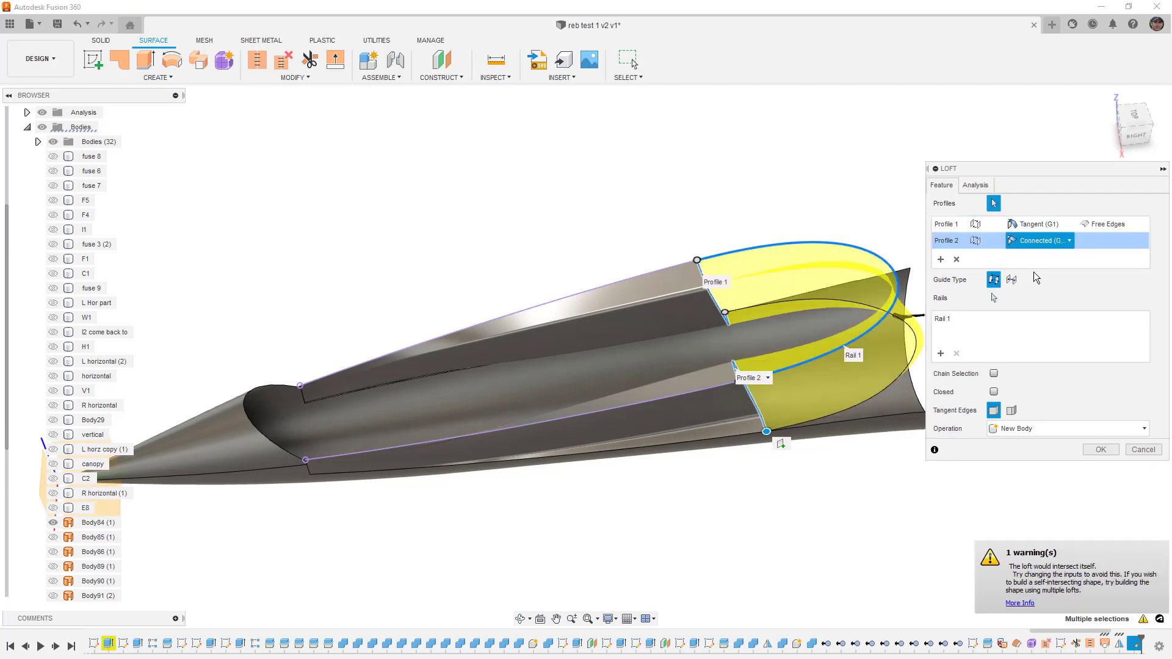
{"action": "middle_click_drag", "start_coordinate": [864, 370], "coordinate": [869, 343], "text": "shift"}
Set both profiles of the rail-guided loft to Align Edges and check the preview around the rear edges.
{"action": "left_click", "coordinate": [1112, 225]}
{"action": "left_click", "coordinate": [1106, 252]}
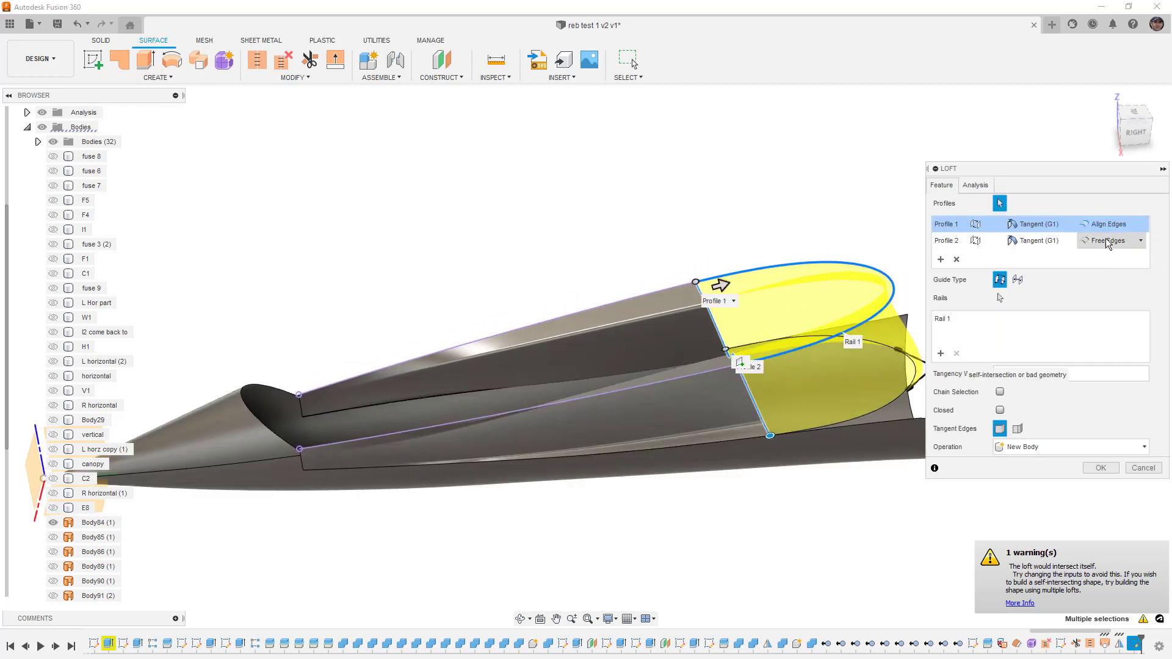
{"action": "left_click", "coordinate": [1106, 241]}
{"action": "left_click", "coordinate": [1110, 272]}
{"action": "middle_click_drag", "start_coordinate": [812, 379], "coordinate": [834, 406], "text": "shift"}
{"action": "scroll", "coordinate": [834, 406], "scroll_direction": "up", "scroll_amount": 5}
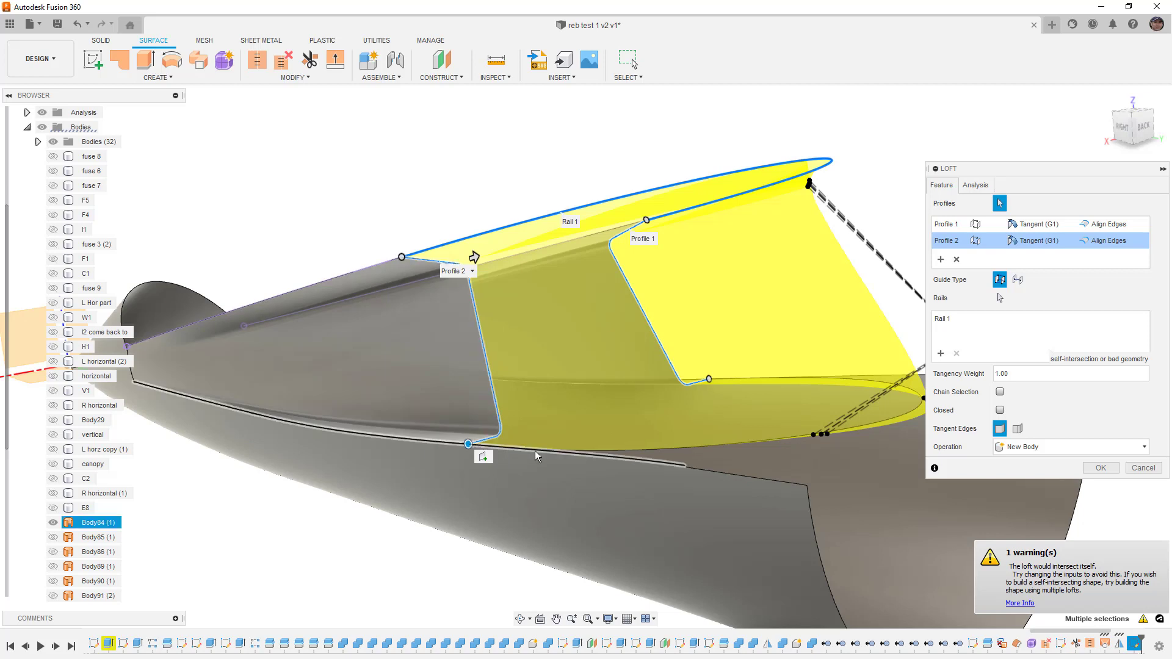
{"action": "middle_click_drag", "start_coordinate": [682, 439], "coordinate": [715, 439], "text": "shift"}
Cancel the rail-guided loft and delete the spline sketch.
{"action": "left_click", "coordinate": [1144, 468]}
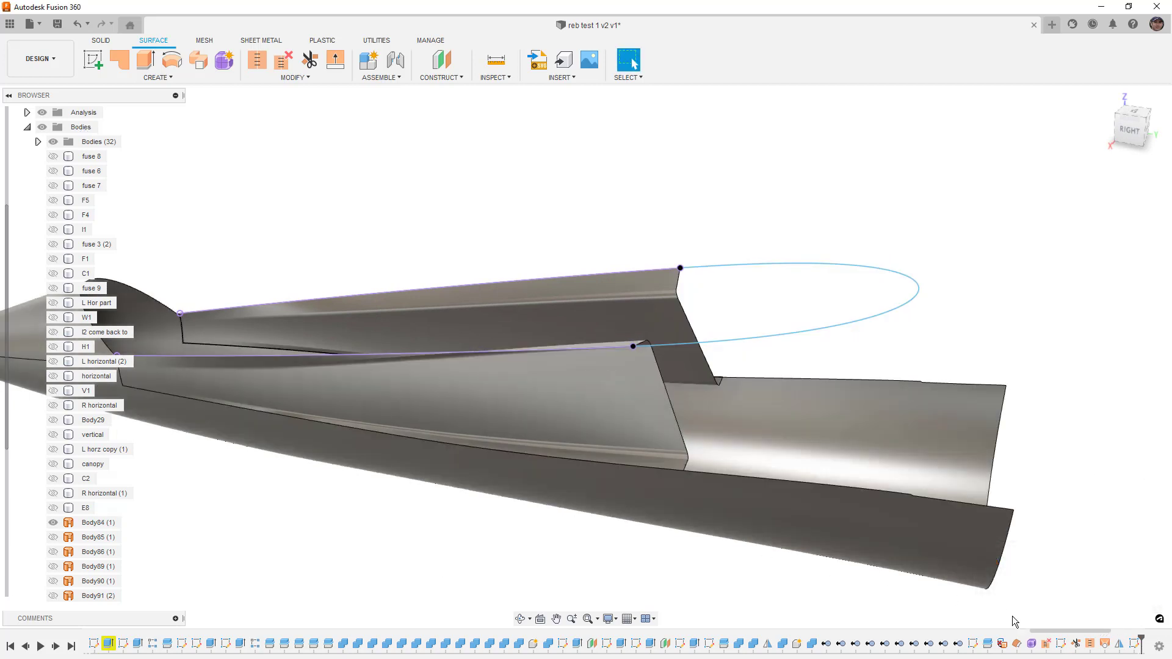
{"action": "left_click", "coordinate": [1135, 646]}
{"action": "key", "text": "Delete"}
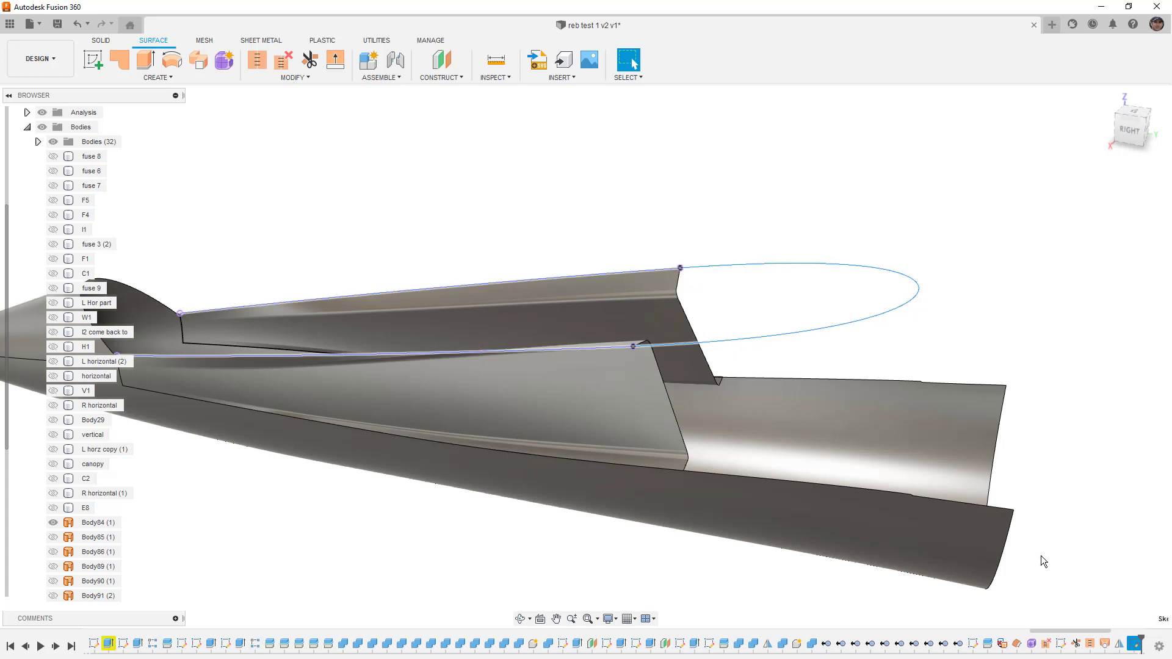
Start a sketch on the vertical side plane and project the recess's upper edge and the fuselage's upper edge behind it.
{"action": "left_click", "coordinate": [94, 60]}
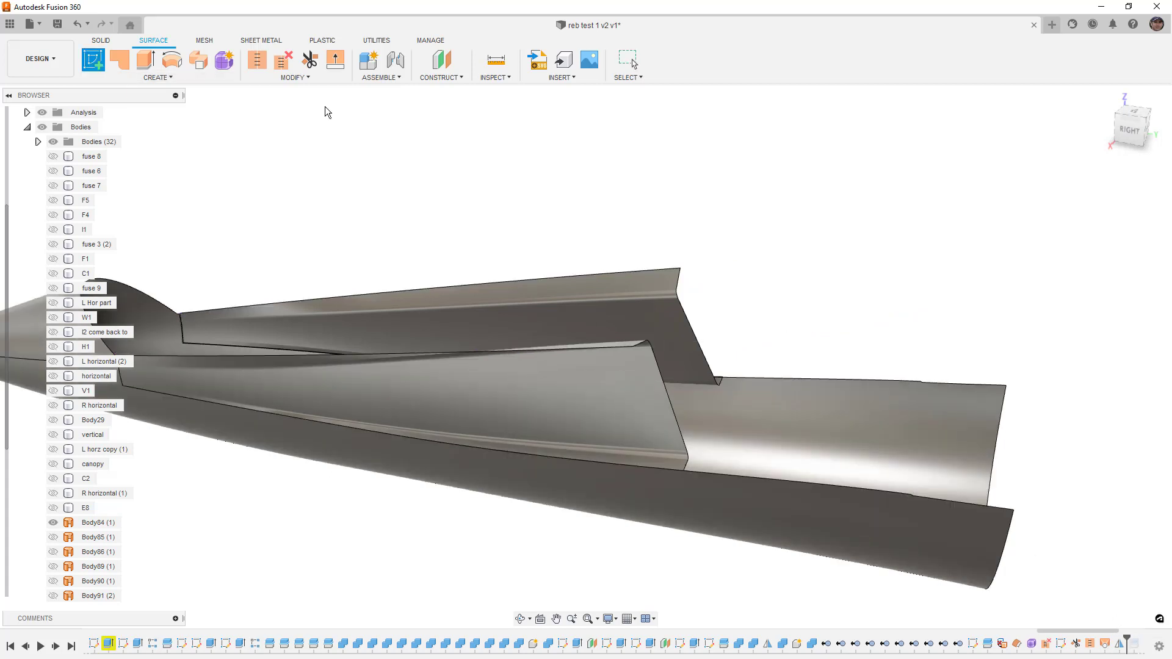
{"action": "left_click", "coordinate": [459, 243]}
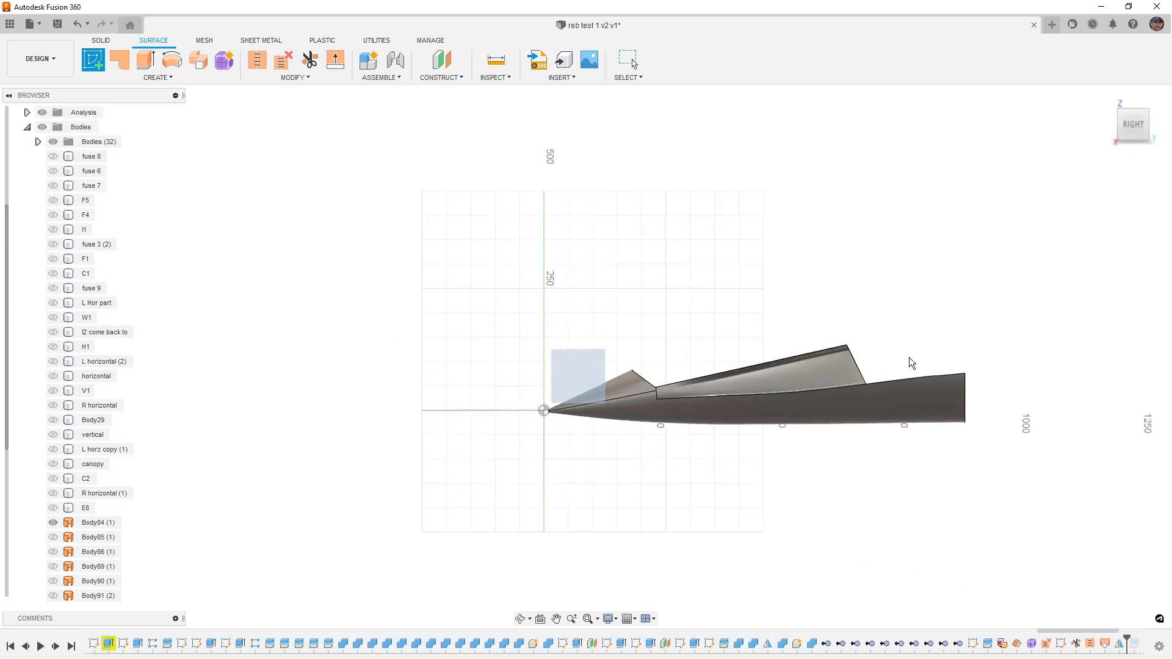
{"action": "scroll", "coordinate": [627, 314], "scroll_direction": "up", "scroll_amount": 5}
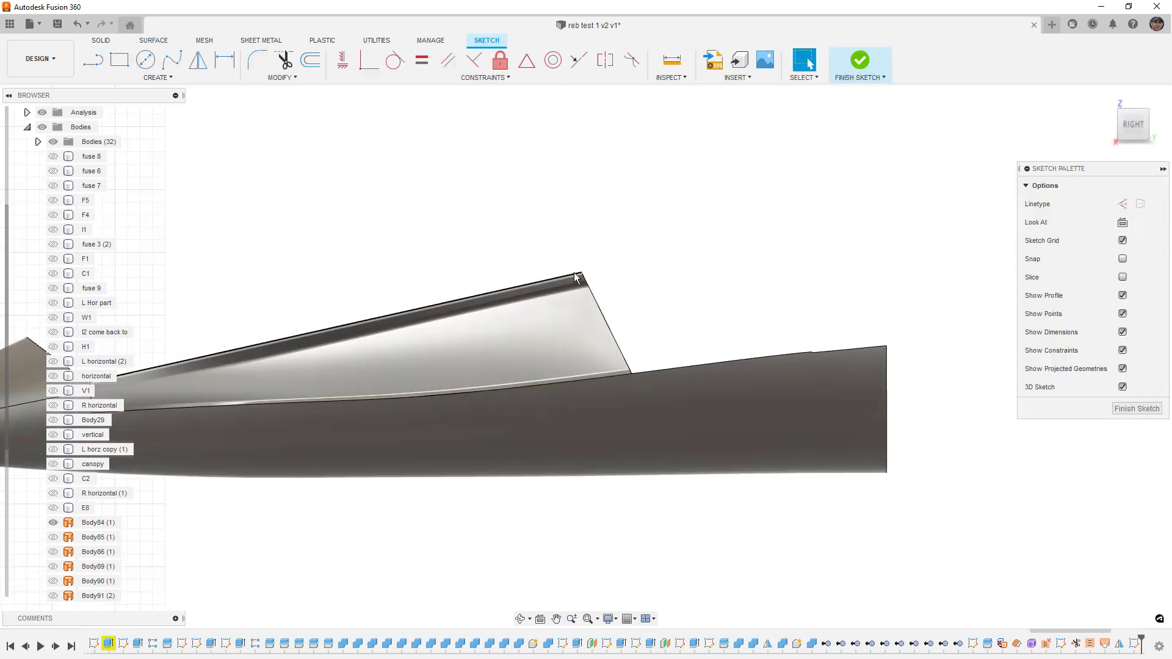
{"action": "left_click", "coordinate": [575, 277]}
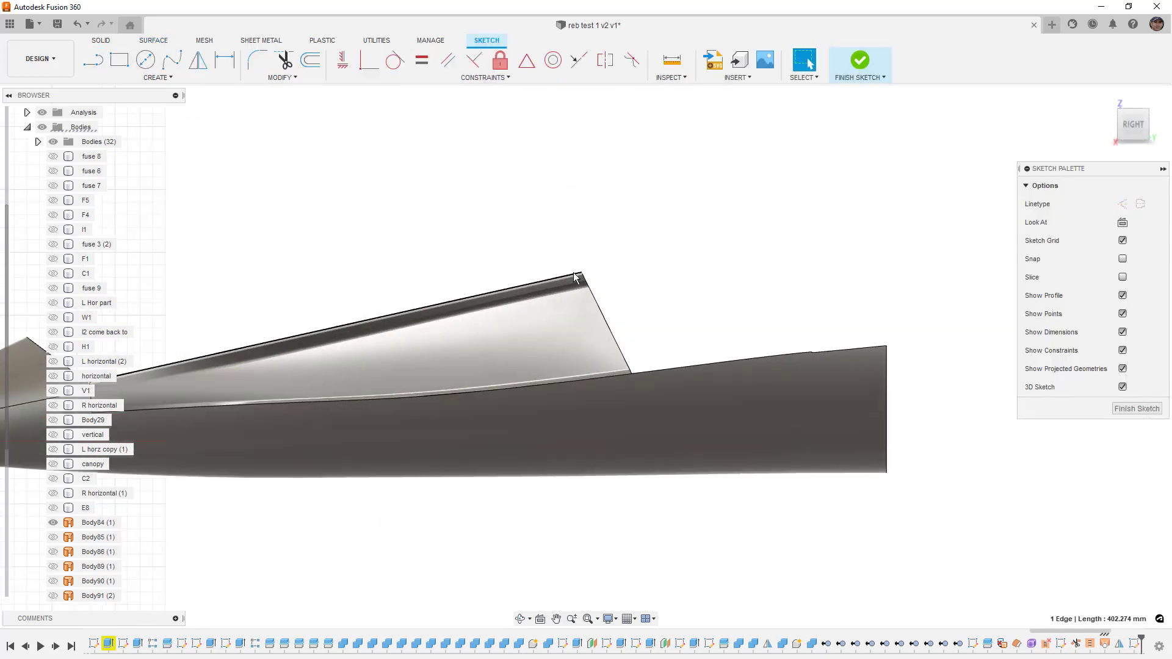
{"action": "key", "text": "p"}
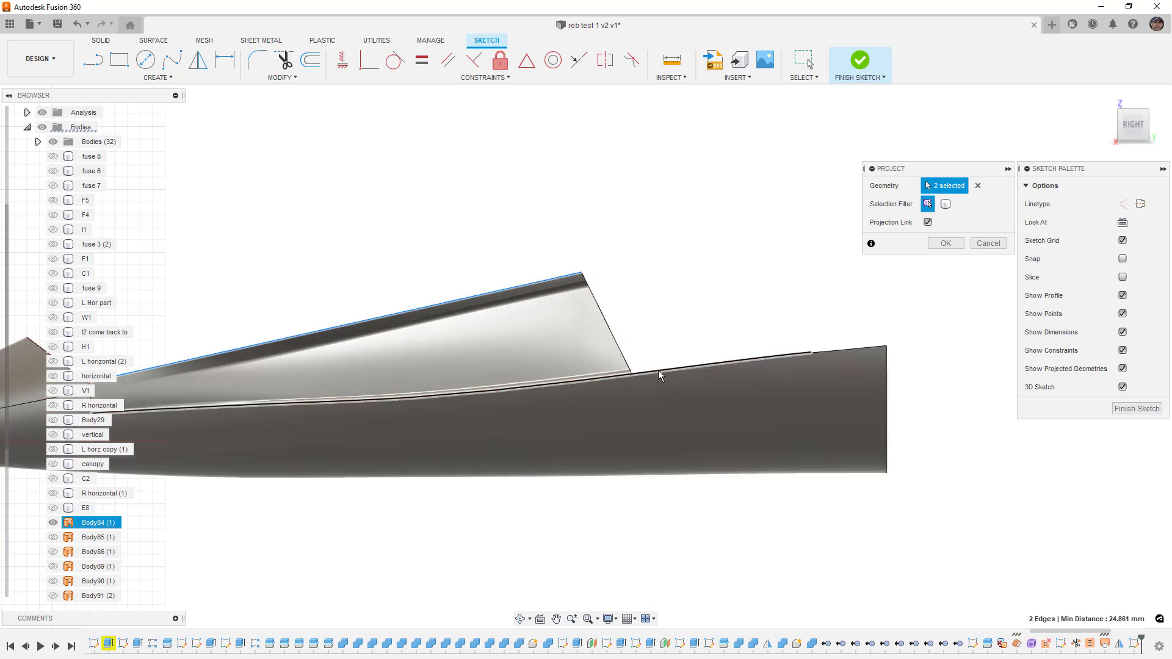
{"action": "left_click", "coordinate": [658, 371]}
{"action": "left_click", "coordinate": [946, 243]}
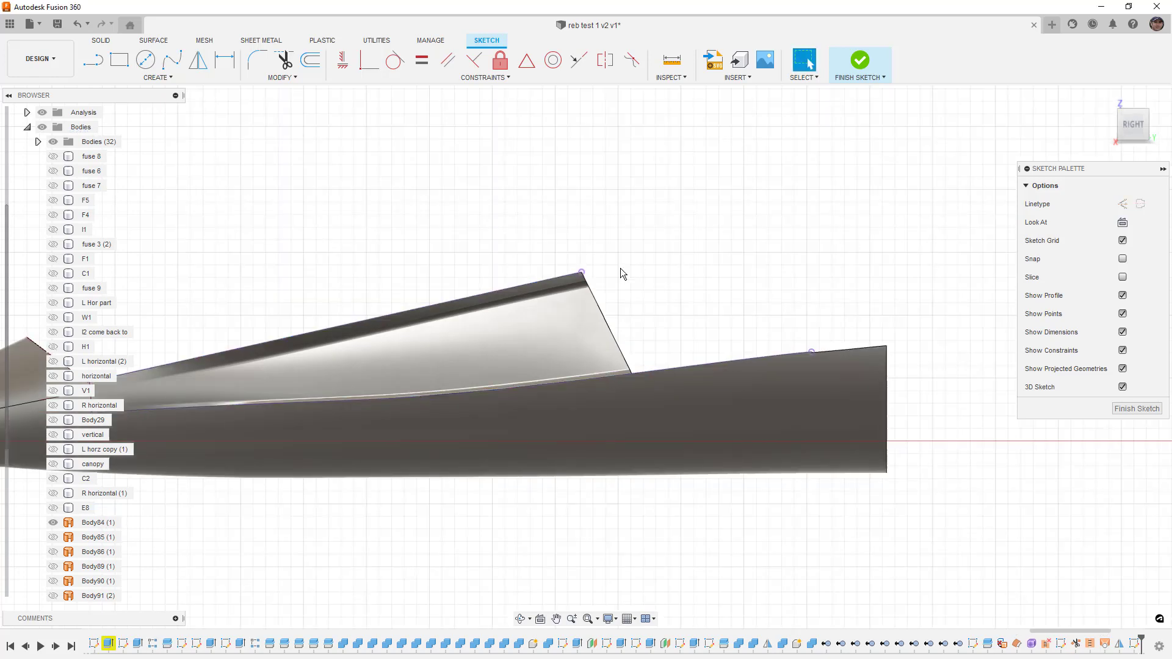
Extend the recess's upper edge rearward with a collinear line about 94 mm long and turn off 3D Sketch.
{"action": "key", "text": "l"}
{"action": "left_click", "coordinate": [582, 272]}
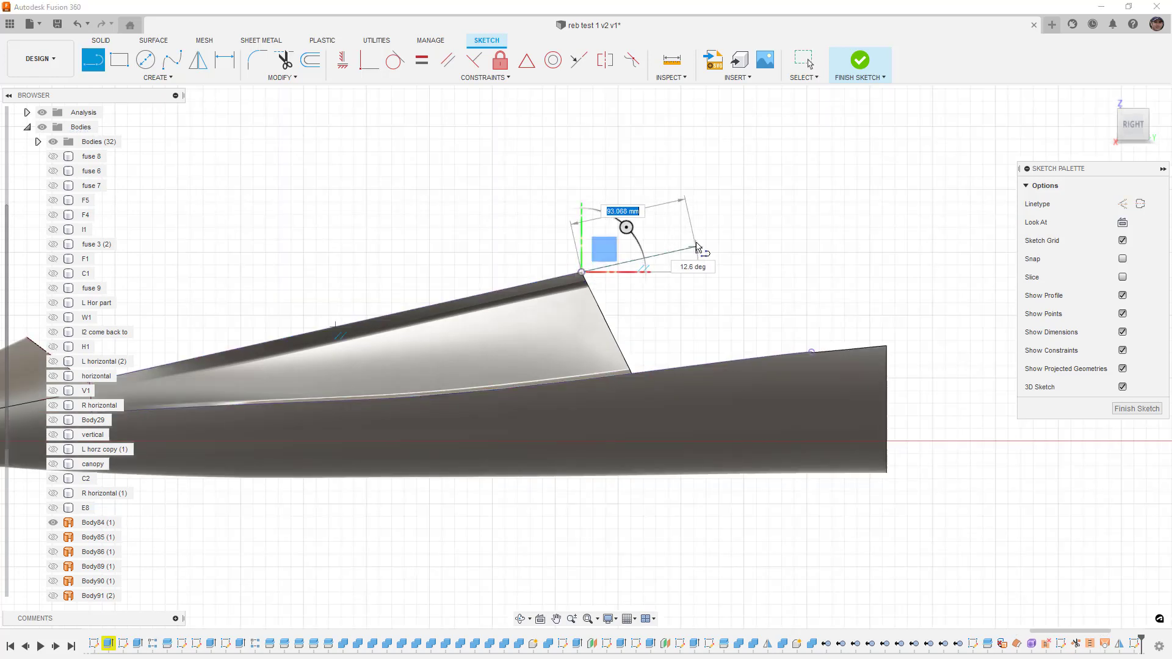
{"action": "left_click", "coordinate": [697, 246]}
{"action": "key", "text": "Escape"}
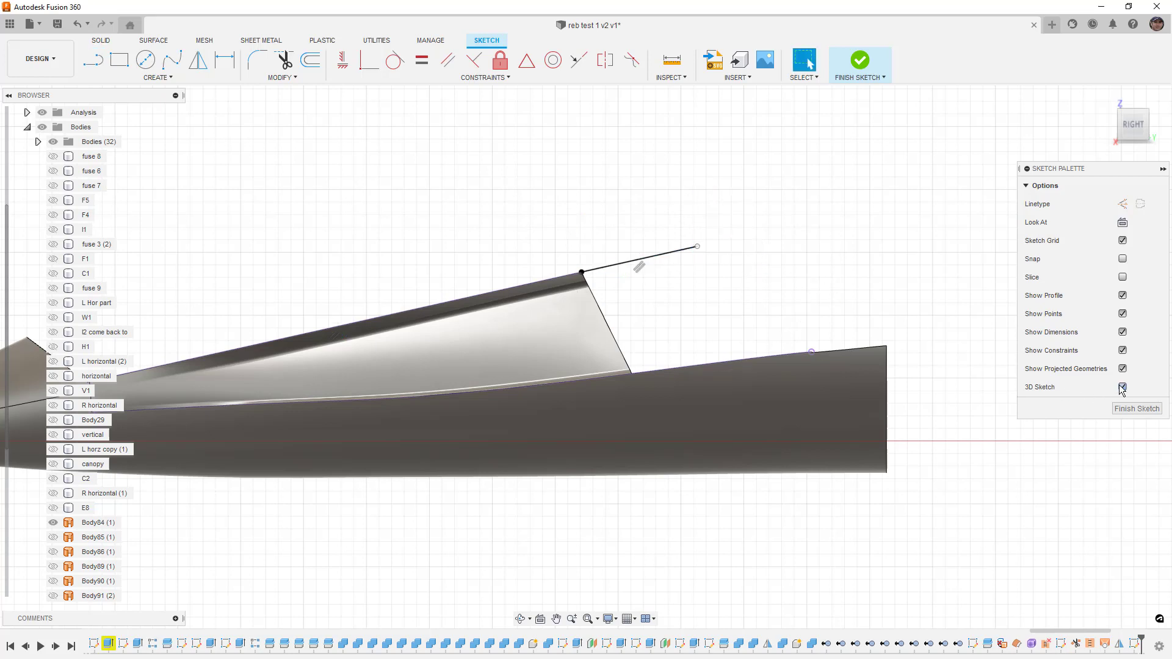
{"action": "mouse_move", "coordinate": [755, 252]}
{"action": "middle_mouse_down", "text": "shift"}
{"action": "mouse_move", "coordinate": [759, 296]}
{"action": "mouse_move", "coordinate": [757, 259]}
{"action": "middle_mouse_up", "text": "shift"}
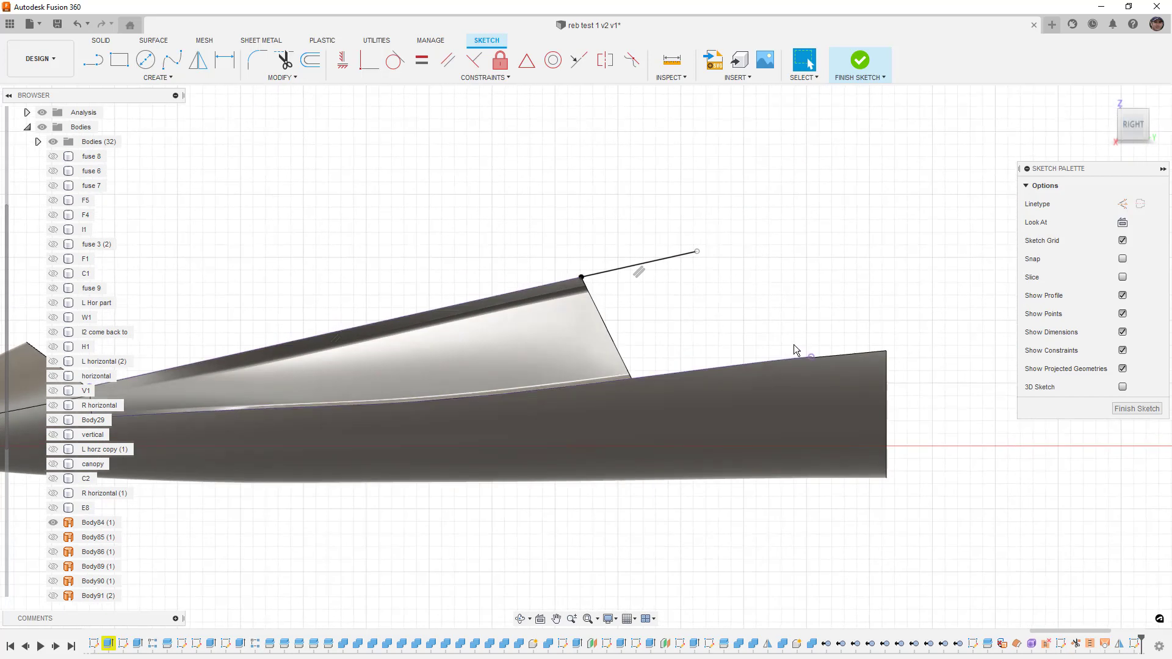
{"action": "scroll", "coordinate": [735, 360], "scroll_direction": "up", "scroll_amount": 3}
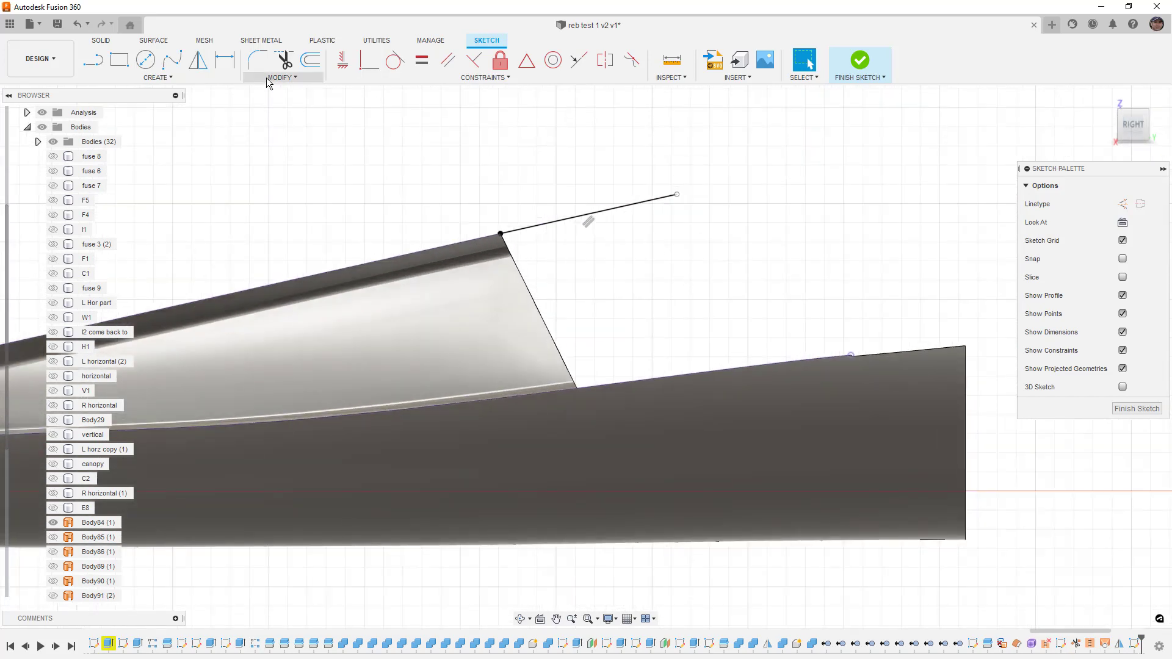
Draw a slanted line from the extension's free end down to the projected point on the fuselage's upper edge.
{"action": "left_click", "coordinate": [93, 60]}
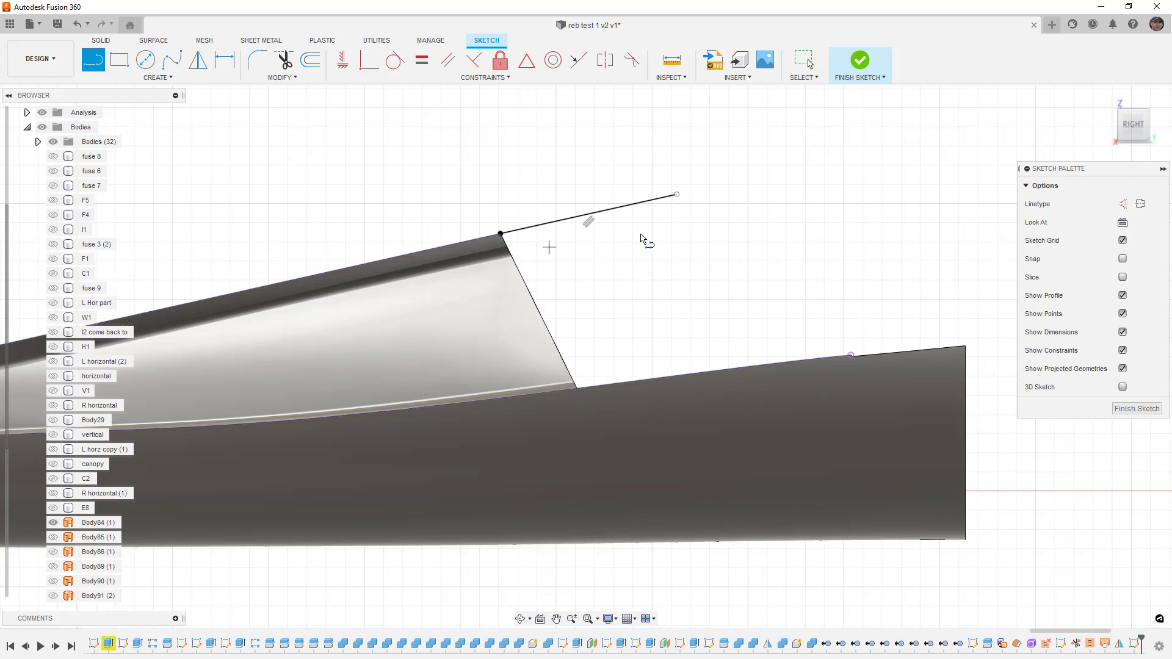
{"action": "left_click", "coordinate": [677, 195]}
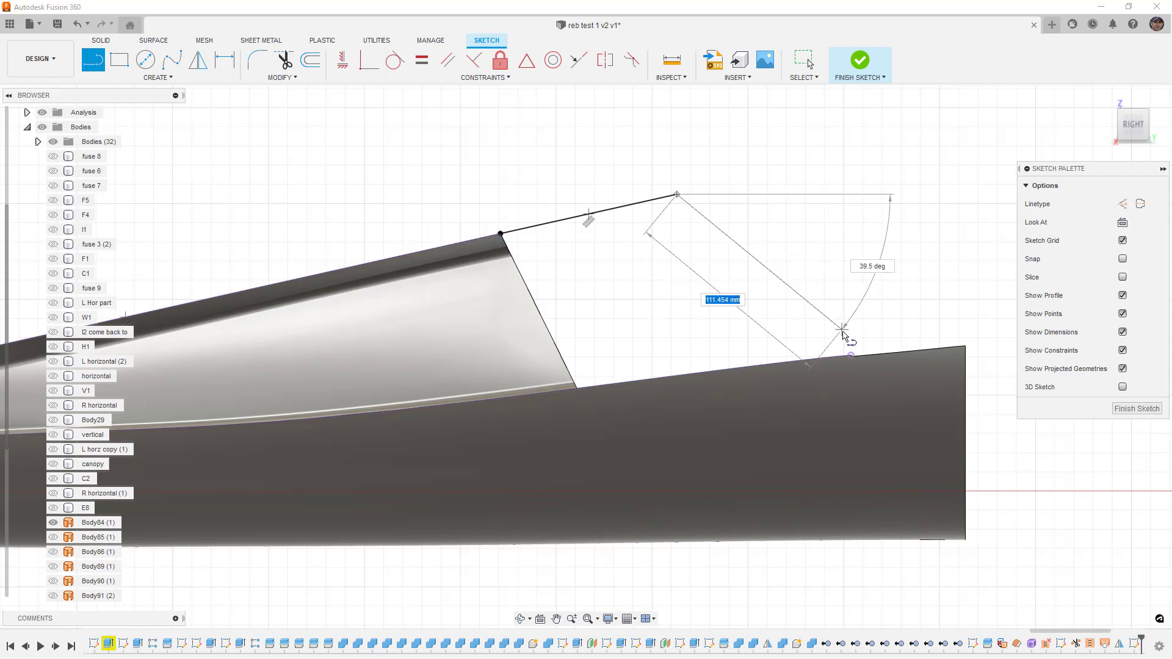
{"action": "left_click", "coordinate": [851, 356]}
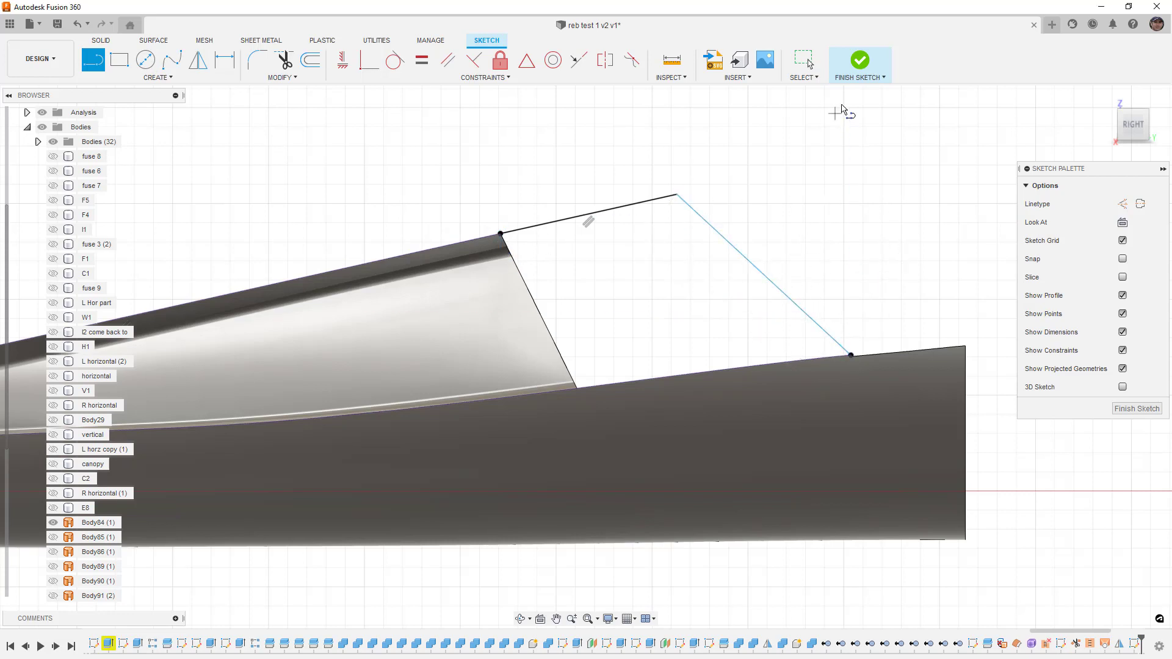
{"action": "key", "text": "Escape"}
Convert the collinear extension to a construction line and finish the sketch.
{"action": "left_click", "coordinate": [625, 204]}
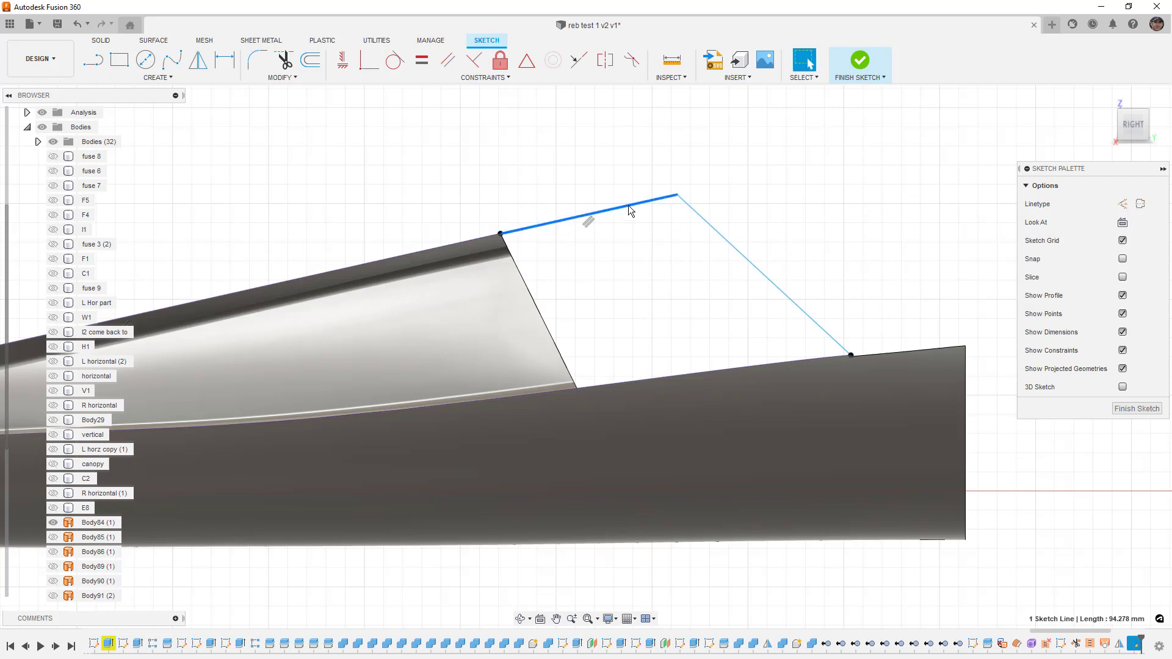
{"action": "left_click", "coordinate": [1122, 203]}
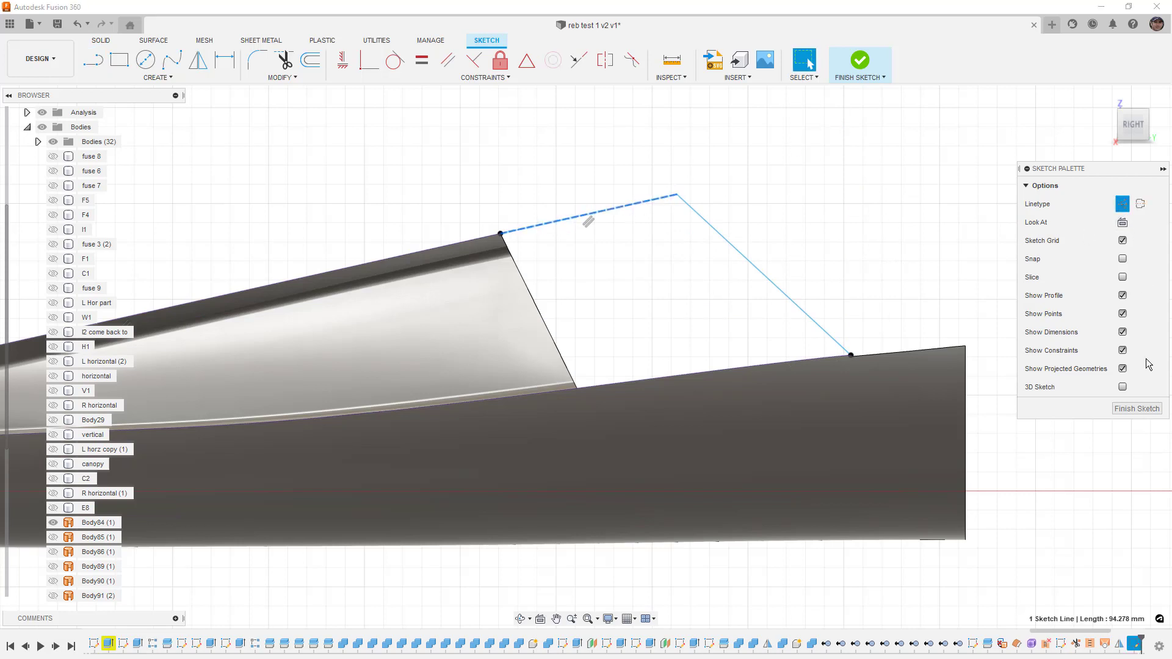
{"action": "left_click", "coordinate": [1137, 408]}
Extrude the slanted line sideways into a narrow surface strip as a new body.
{"action": "left_click", "coordinate": [145, 60]}
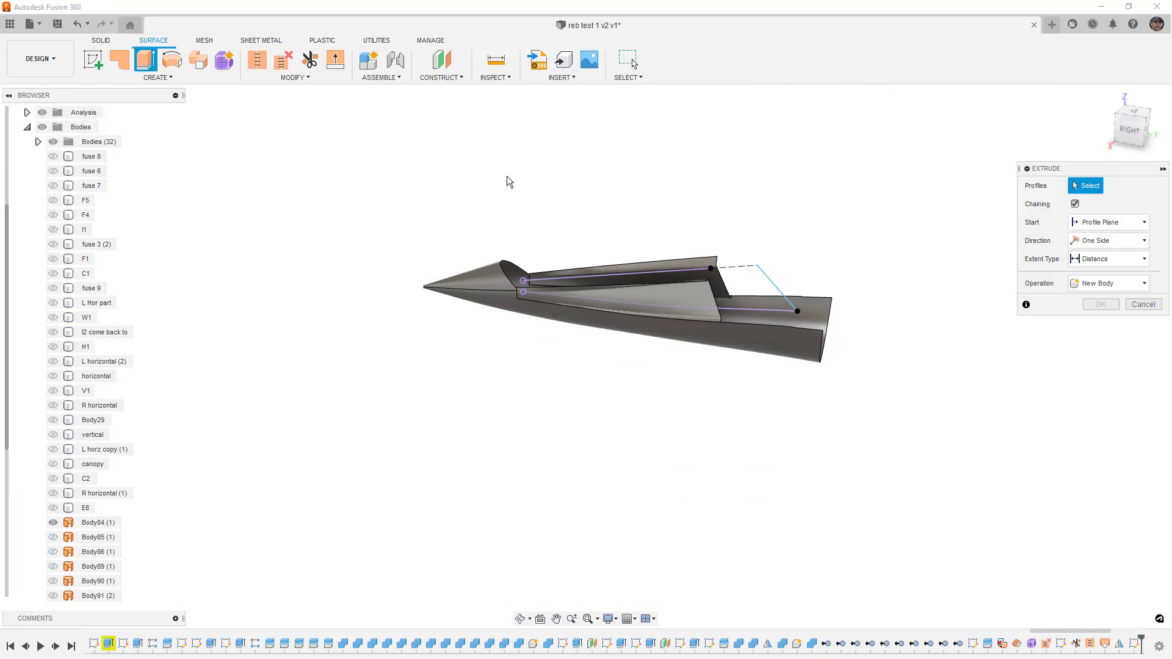
{"action": "left_click", "coordinate": [779, 285]}
{"action": "scroll", "coordinate": [779, 286], "scroll_direction": "up", "scroll_amount": 3}
{"action": "left_click_drag", "start_coordinate": [774, 290], "coordinate": [778, 281]}
{"action": "left_click", "coordinate": [1102, 342]}
{"action": "scroll", "coordinate": [780, 290], "scroll_direction": "up", "scroll_amount": 3}
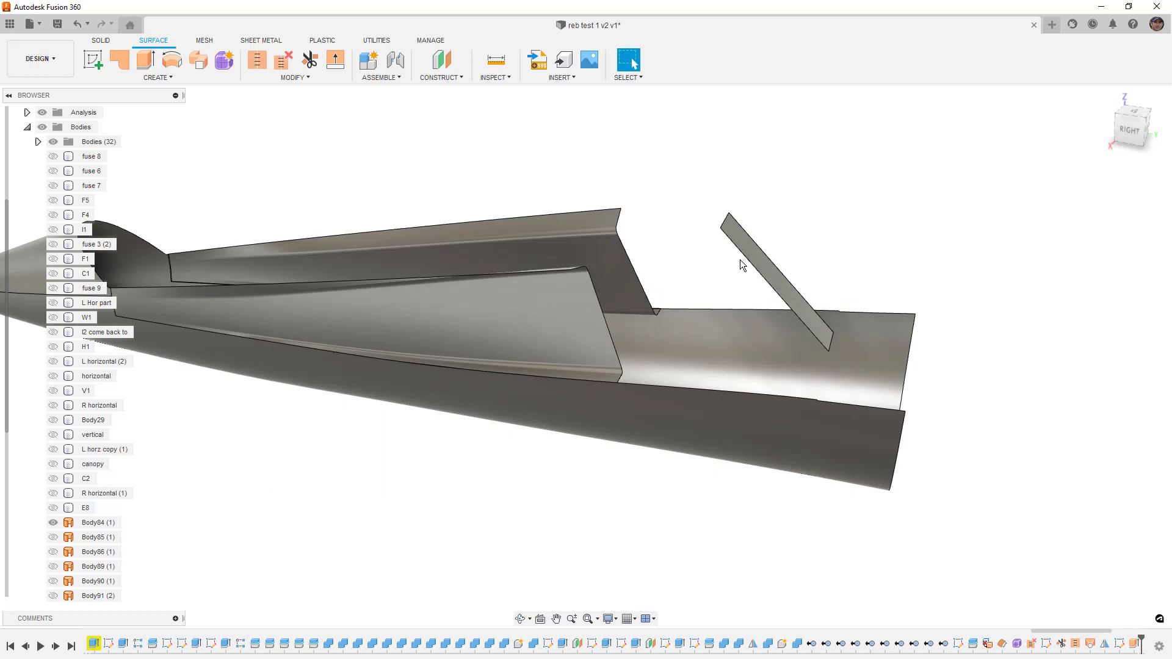
Start a surface loft from the near recess's rear edge to the facing edge of the slanted strip.
{"action": "left_click", "coordinate": [203, 78]}
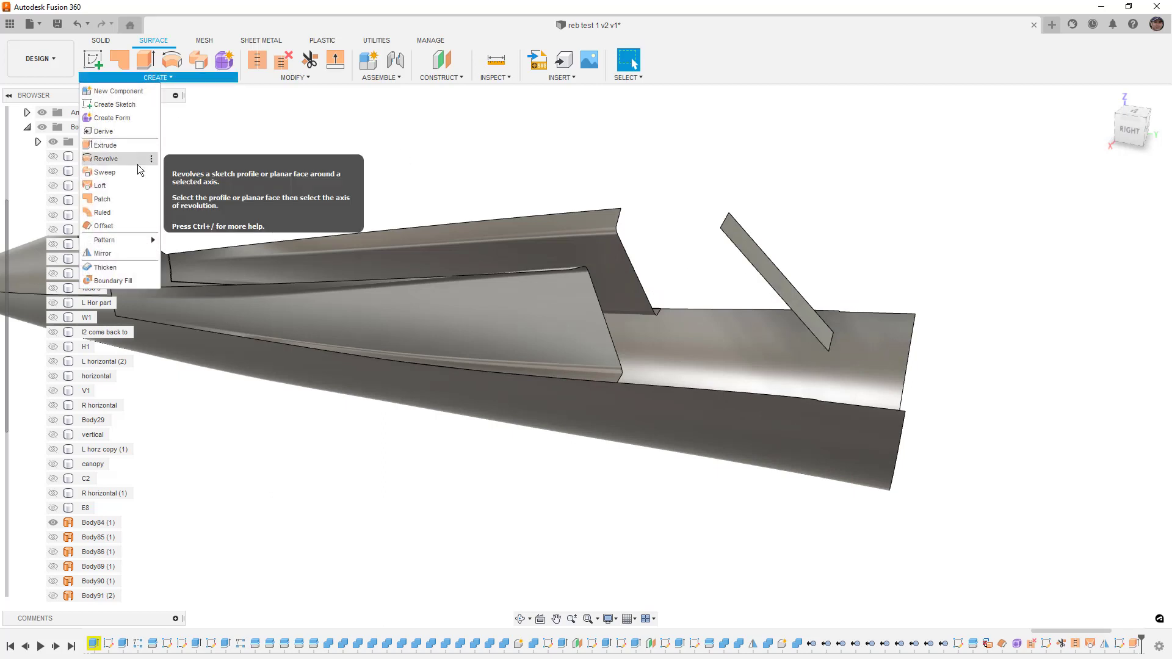
{"action": "left_click", "coordinate": [126, 183]}
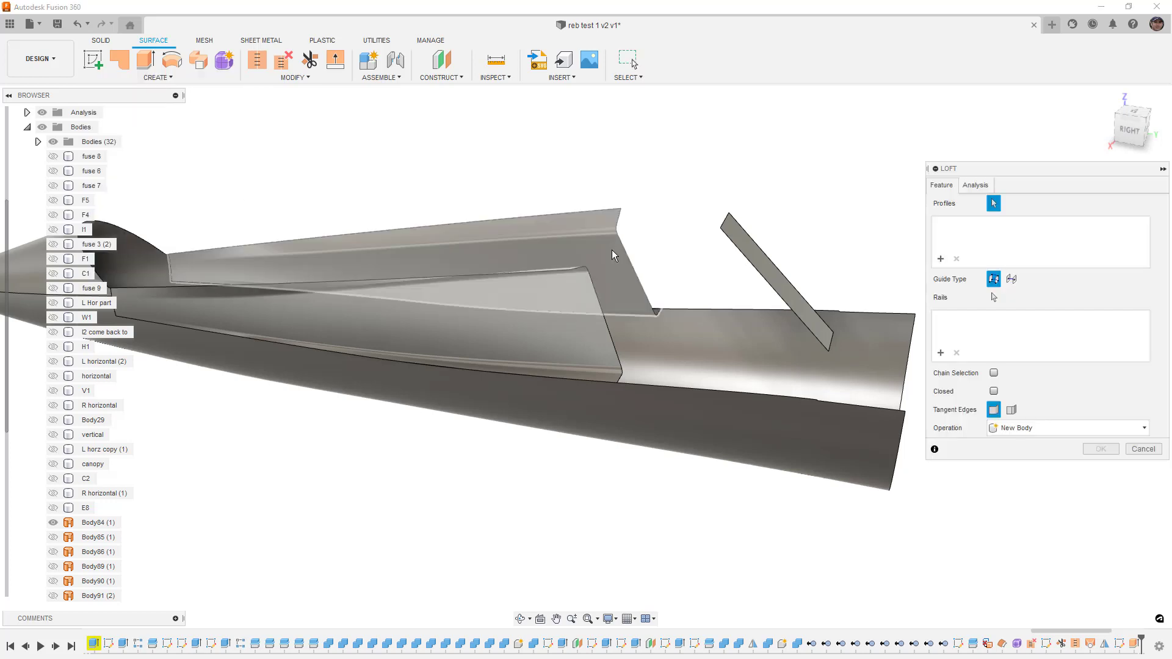
{"action": "left_click", "coordinate": [584, 270]}
{"action": "left_click", "coordinate": [736, 250]}
Set both profiles of the loft to the slanted strip to Tangent (G1).
{"action": "left_click", "coordinate": [1038, 241]}
{"action": "left_click", "coordinate": [1046, 272]}
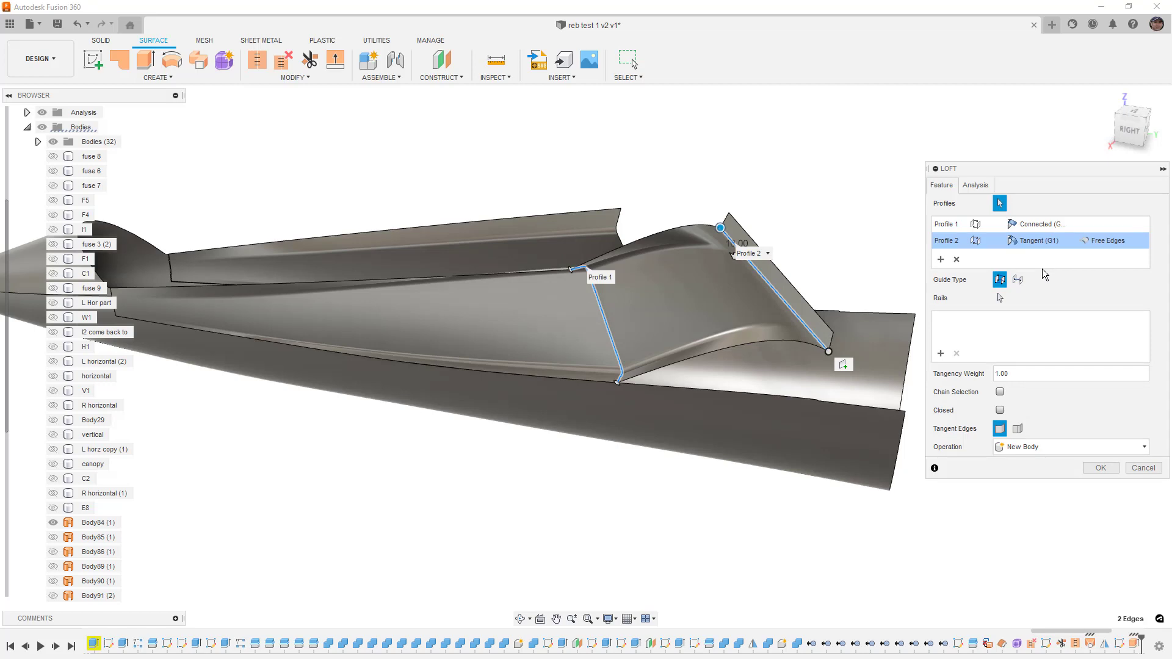
{"action": "mouse_move", "coordinate": [829, 299]}
{"action": "middle_mouse_down", "text": "shift"}
{"action": "mouse_move", "coordinate": [808, 342]}
{"action": "mouse_move", "coordinate": [800, 301]}
{"action": "mouse_move", "coordinate": [701, 414]}
{"action": "mouse_move", "coordinate": [686, 398]}
{"action": "mouse_move", "coordinate": [826, 277]}
{"action": "mouse_move", "coordinate": [813, 284]}
{"action": "middle_mouse_up", "text": "shift"}
{"action": "left_click", "coordinate": [1046, 224]}
{"action": "left_click", "coordinate": [1041, 252]}
{"action": "scroll", "coordinate": [629, 199], "scroll_direction": "up", "scroll_amount": 4}
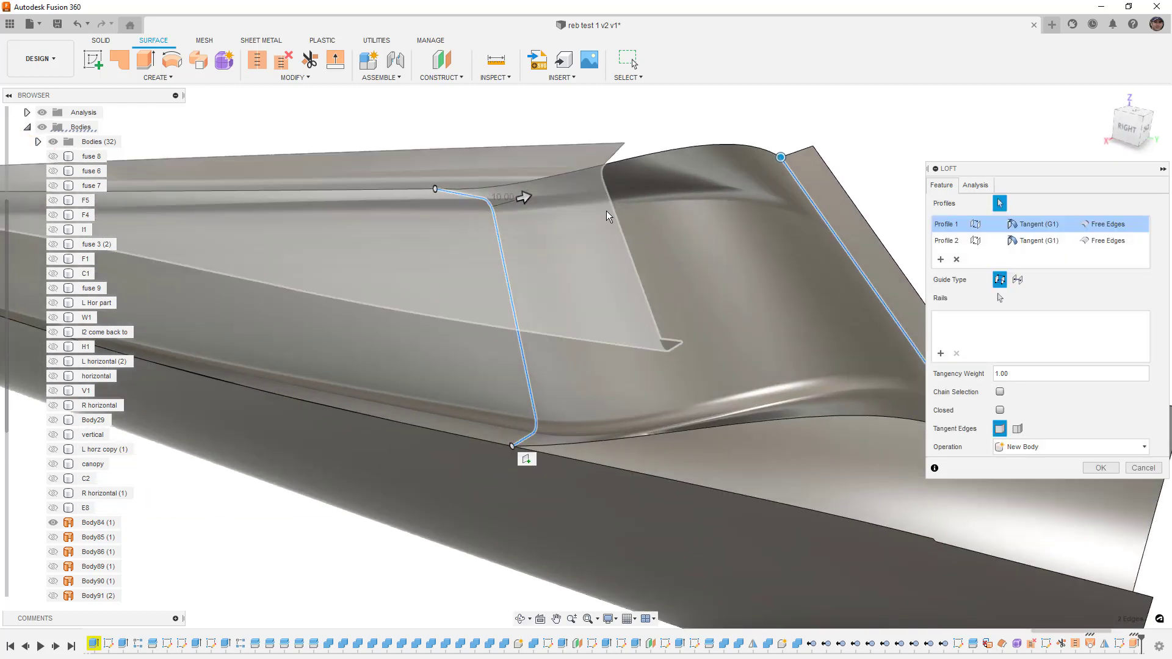
{"action": "middle_click_drag", "start_coordinate": [790, 262], "coordinate": [788, 264], "text": "shift"}
Set both loft profiles to Align Edges, inspect the preview around the rear, and create the loft as a new body.
{"action": "left_click", "coordinate": [1097, 224]}
{"action": "left_click", "coordinate": [1106, 254]}
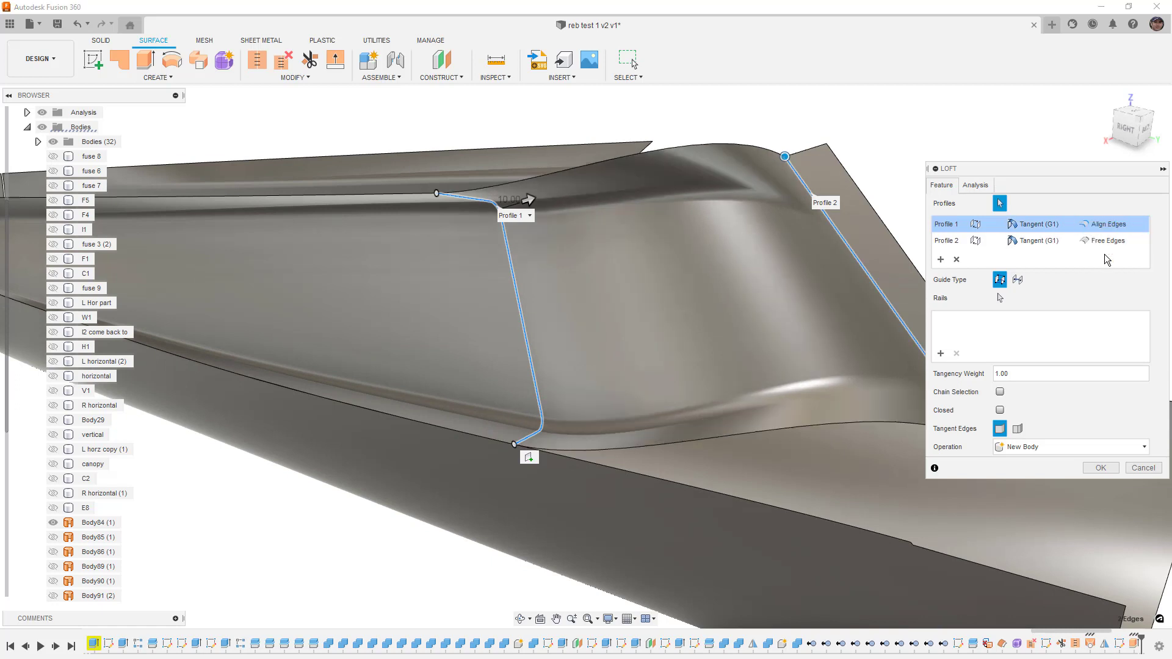
{"action": "left_click", "coordinate": [1105, 245]}
{"action": "left_click", "coordinate": [1108, 271]}
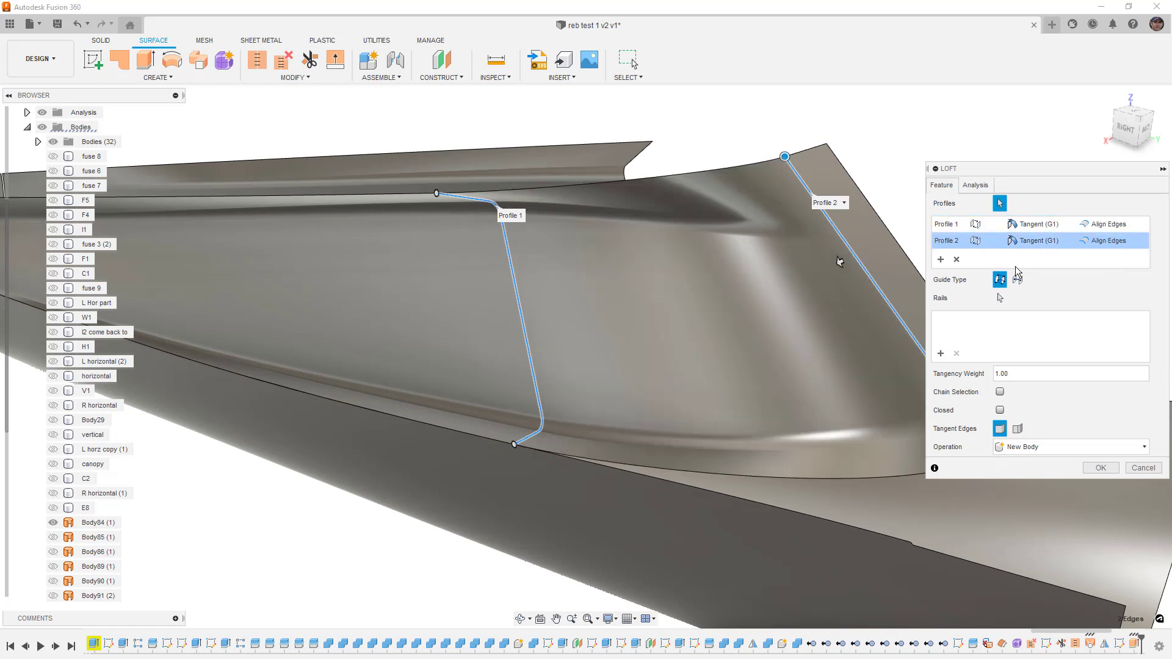
{"action": "scroll", "coordinate": [841, 258], "scroll_direction": "down", "scroll_amount": 3}
{"action": "middle_click_drag", "start_coordinate": [844, 257], "coordinate": [660, 259], "text": "shift"}
{"action": "scroll", "coordinate": [661, 208], "scroll_direction": "up", "scroll_amount": 3}
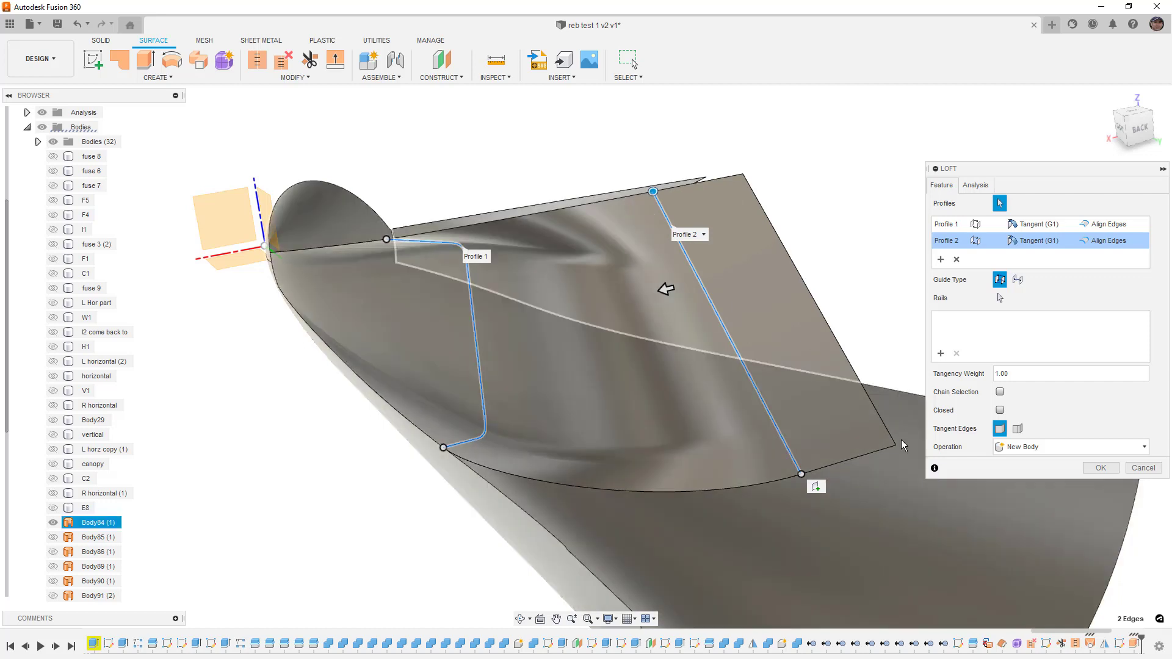
{"action": "mouse_move", "coordinate": [773, 400]}
{"action": "middle_mouse_down", "text": "shift"}
{"action": "mouse_move", "coordinate": [785, 384]}
{"action": "mouse_move", "coordinate": [840, 374]}
{"action": "mouse_move", "coordinate": [776, 390]}
{"action": "middle_mouse_up", "text": "shift"}
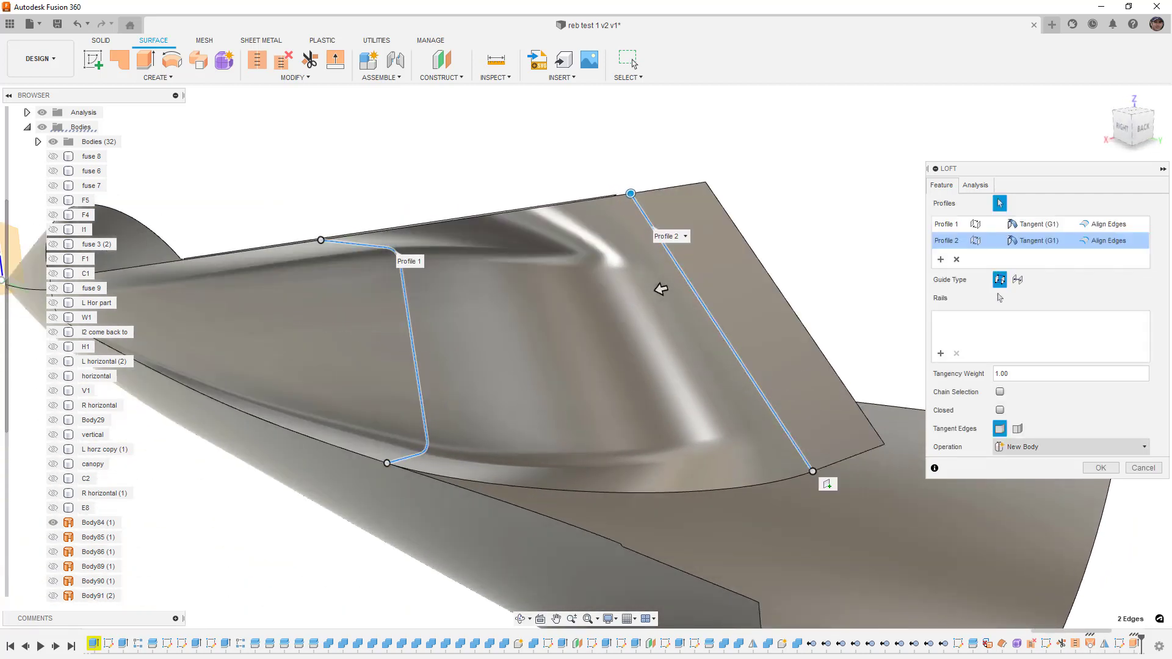
{"action": "left_click", "coordinate": [1099, 468]}
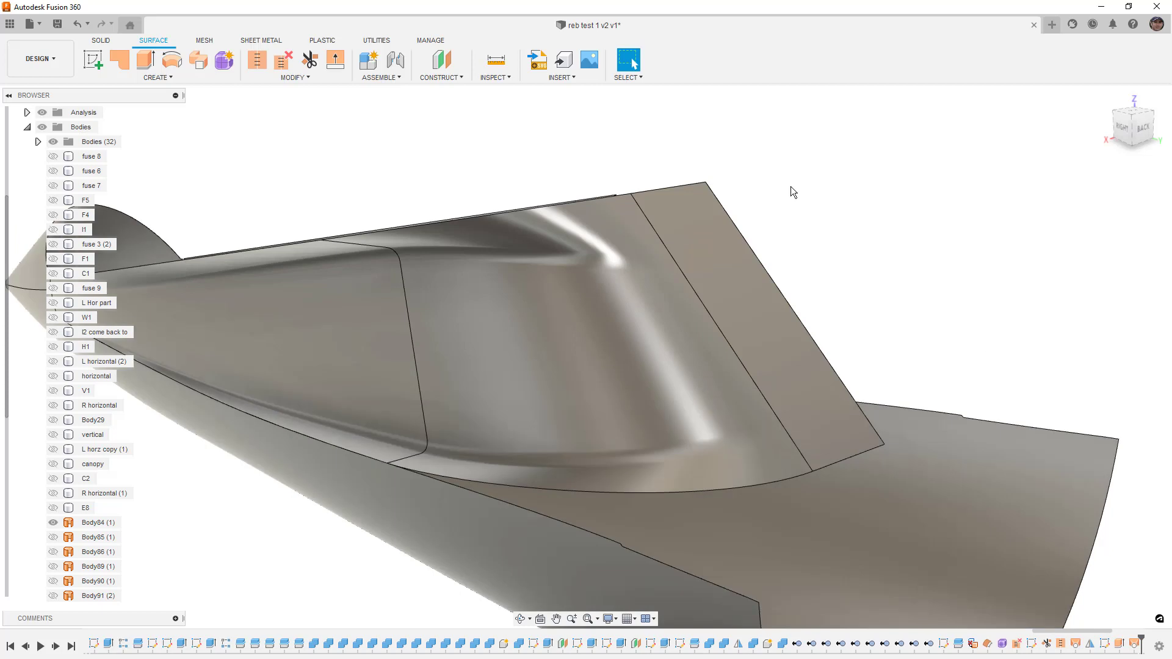
Hide the extruded slanted strip behind the loft.
{"action": "left_click", "coordinate": [704, 257]}
{"action": "scroll", "coordinate": [61, 525], "scroll_direction": "down", "scroll_amount": 4}
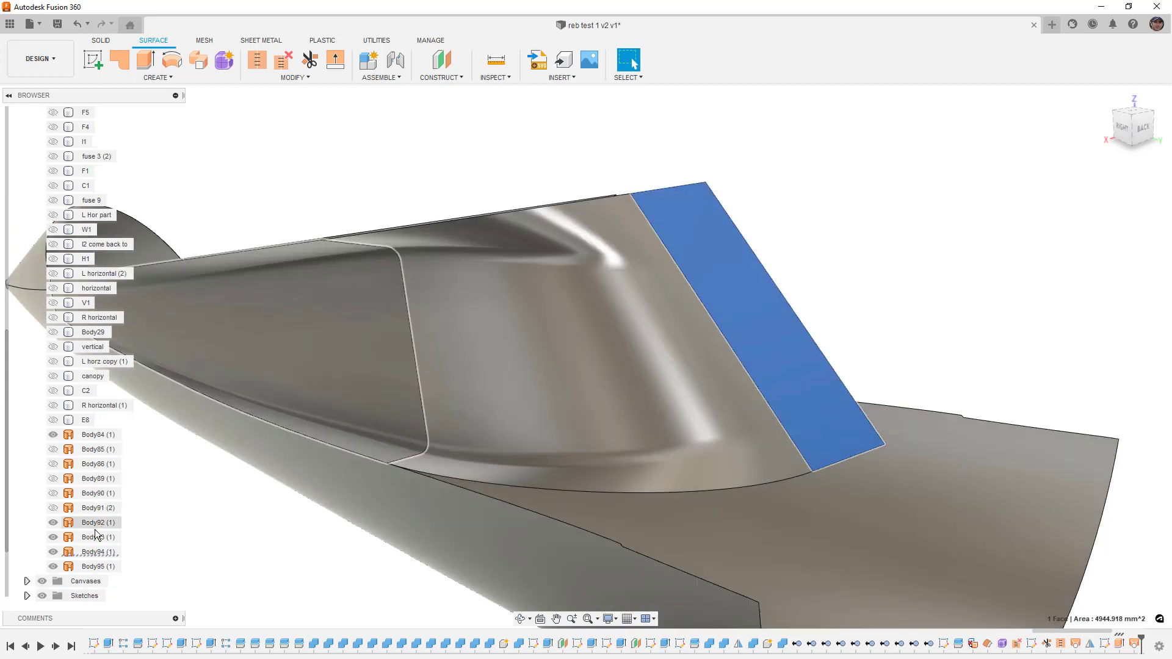
{"action": "left_click", "coordinate": [507, 180]}
{"action": "middle_click_drag", "start_coordinate": [506, 180], "coordinate": [515, 197], "text": "shift"}
{"action": "scroll", "coordinate": [514, 196], "scroll_direction": "down", "scroll_amount": 3}
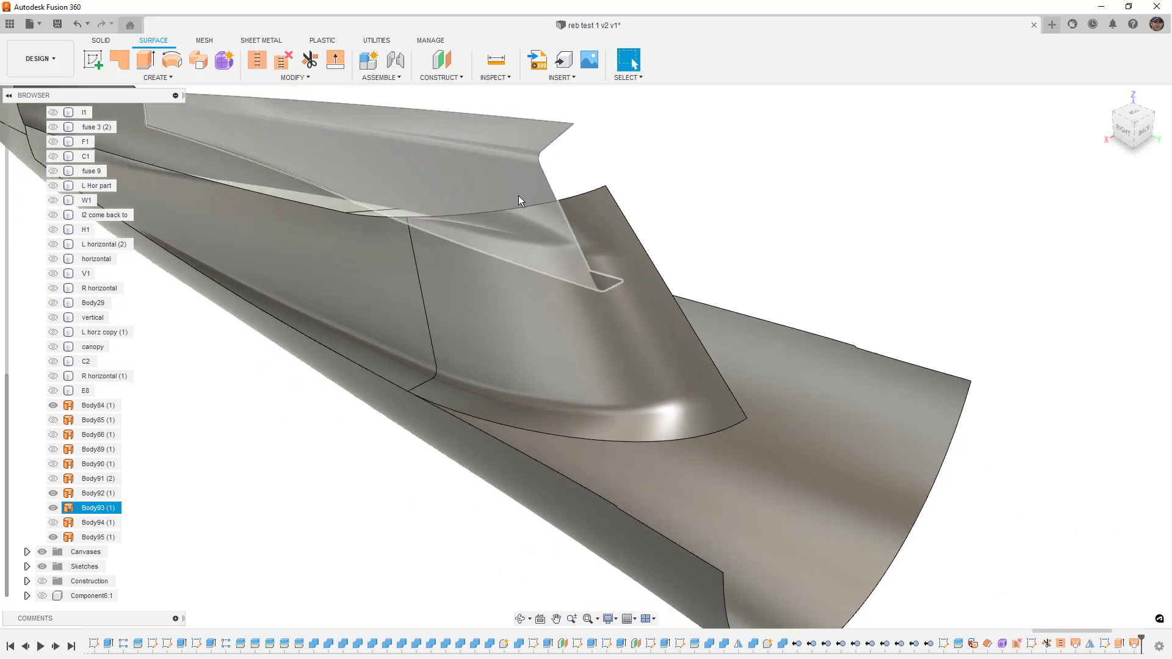
Mirror the lofted body across the vertical centre plane with the Join operation and 0.10 mm tolerance.
{"action": "left_click", "coordinate": [215, 80]}
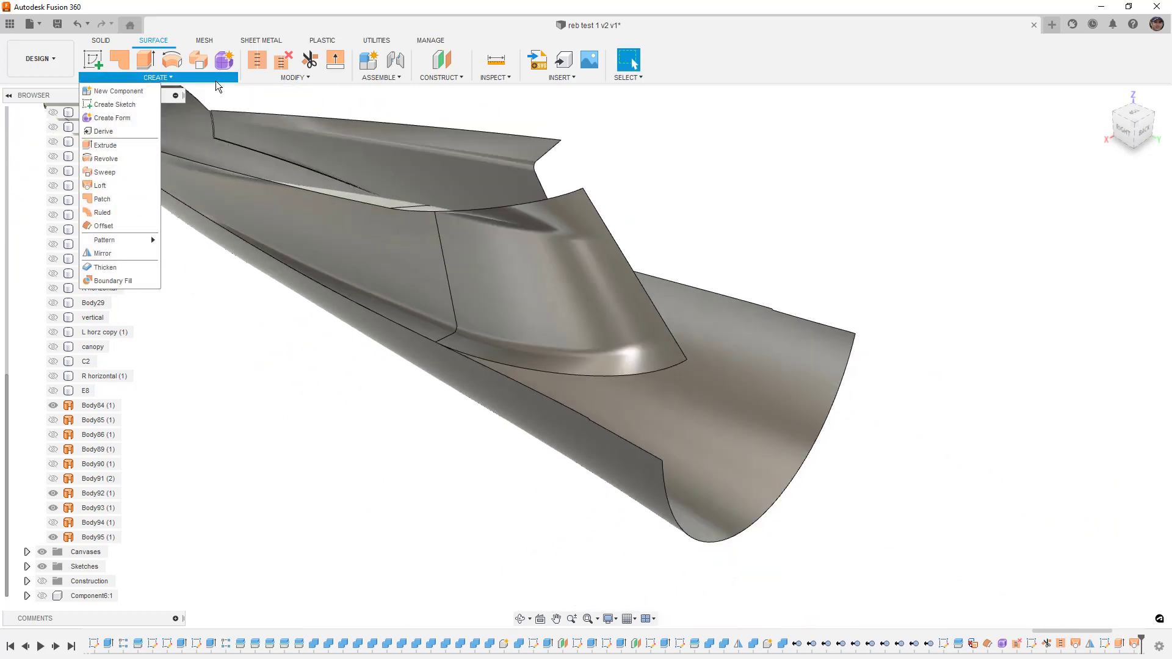
{"action": "left_click", "coordinate": [103, 253]}
{"action": "left_click", "coordinate": [487, 268]}
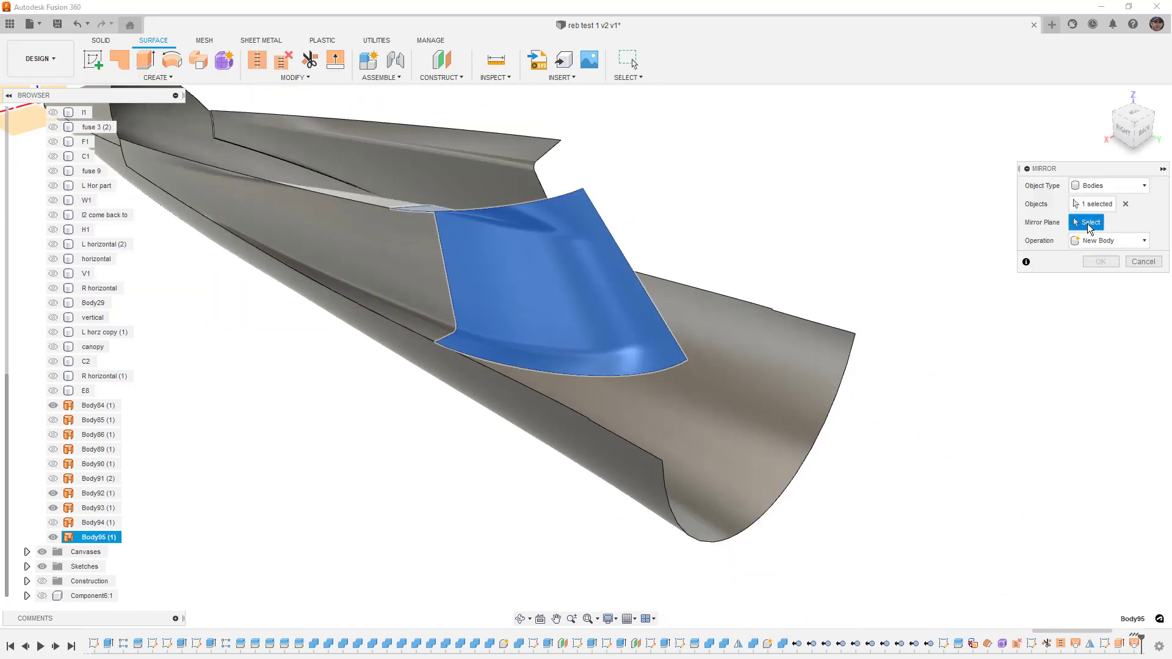
{"action": "left_click", "coordinate": [1090, 223]}
{"action": "scroll", "coordinate": [953, 202], "scroll_direction": "down", "scroll_amount": 3}
{"action": "left_click", "coordinate": [382, 122]}
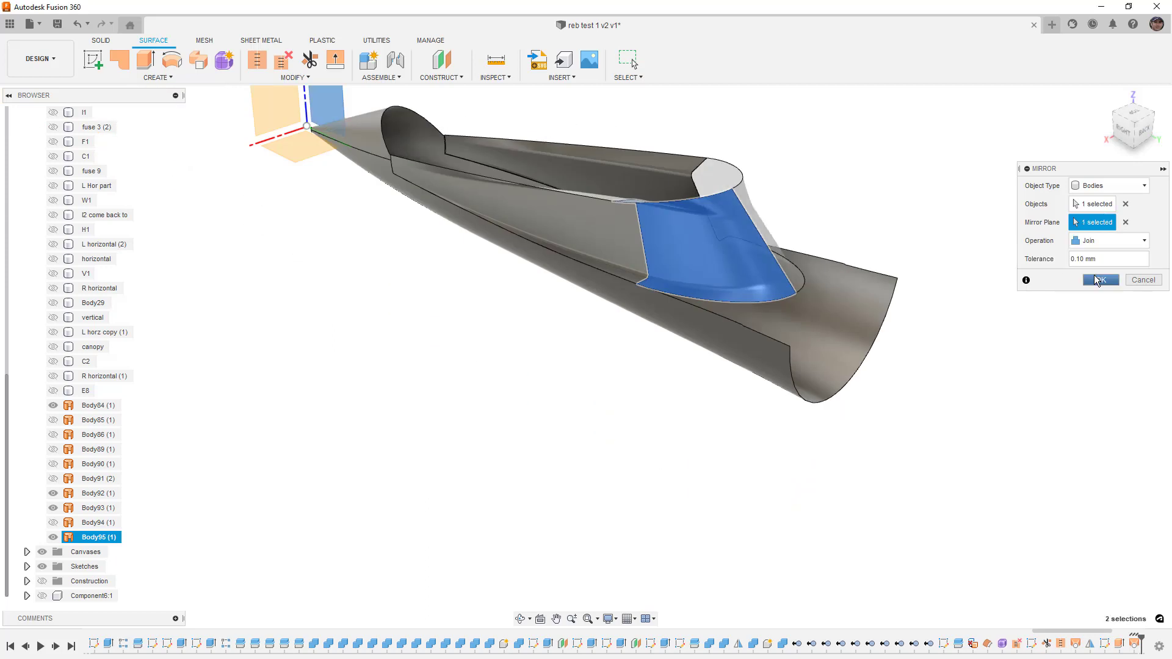
{"action": "left_click", "coordinate": [1101, 279]}
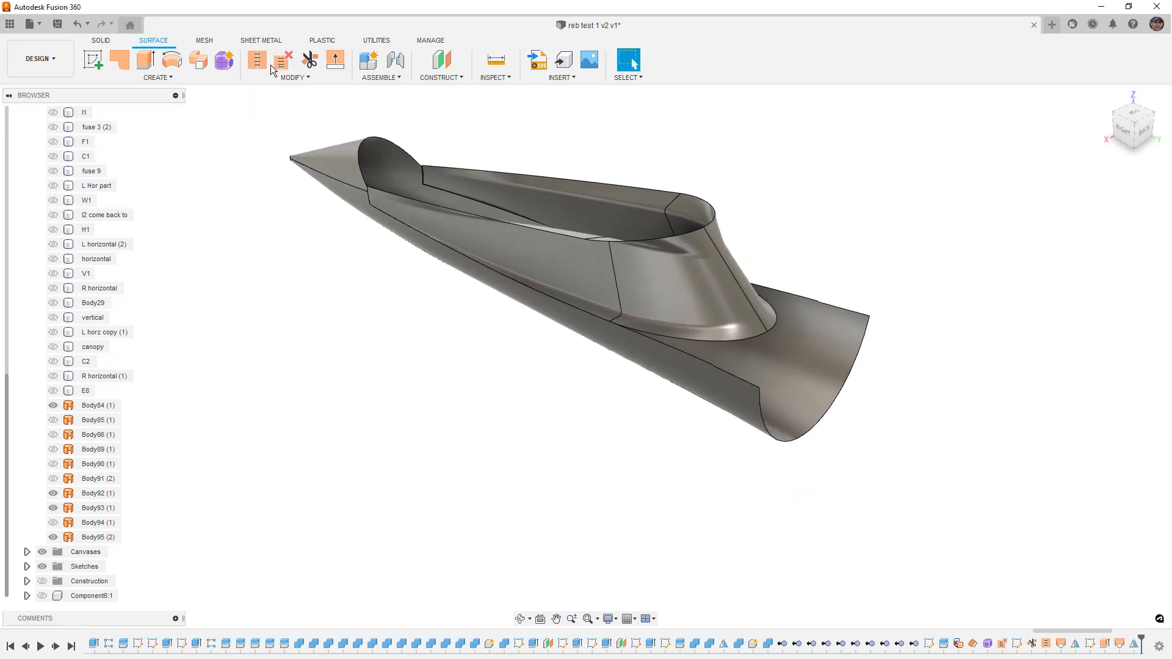
Stitch the joined loft surface to both recess surfaces with a 0.10 mm tolerance.
{"action": "left_click", "coordinate": [257, 59]}
{"action": "left_click", "coordinate": [711, 215]}
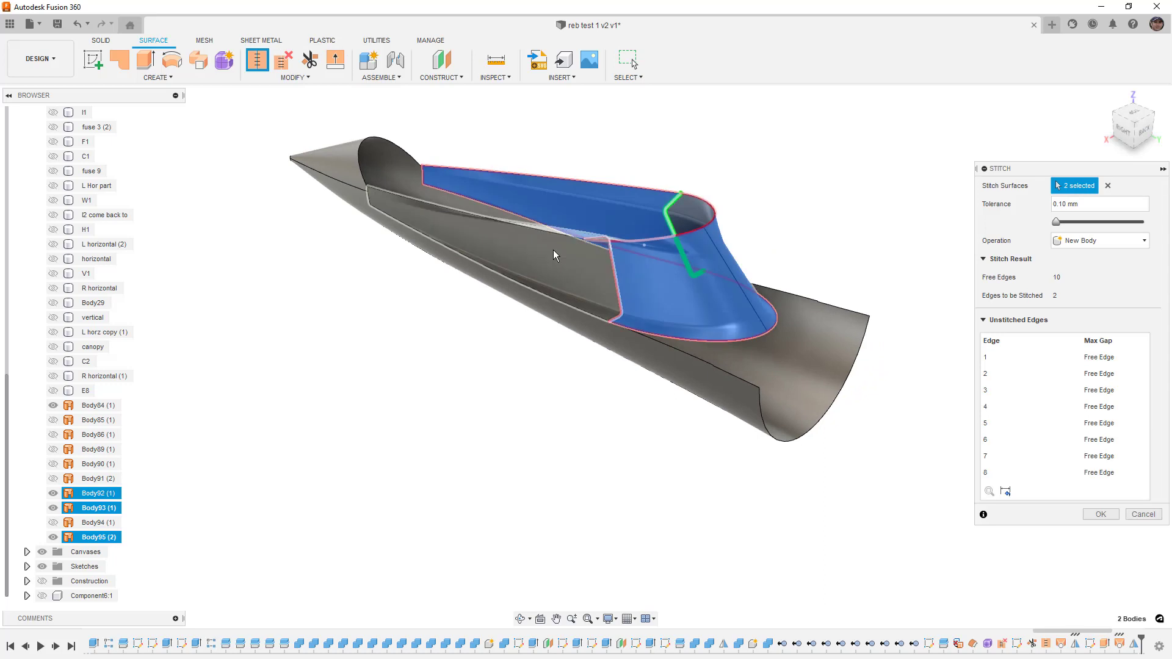
{"action": "left_click", "coordinate": [556, 255]}
{"action": "left_click", "coordinate": [1103, 547]}
{"action": "middle_click_drag", "start_coordinate": [785, 463], "coordinate": [806, 449], "text": "shift"}
{"action": "scroll", "coordinate": [107, 318], "scroll_direction": "up", "scroll_amount": 2}
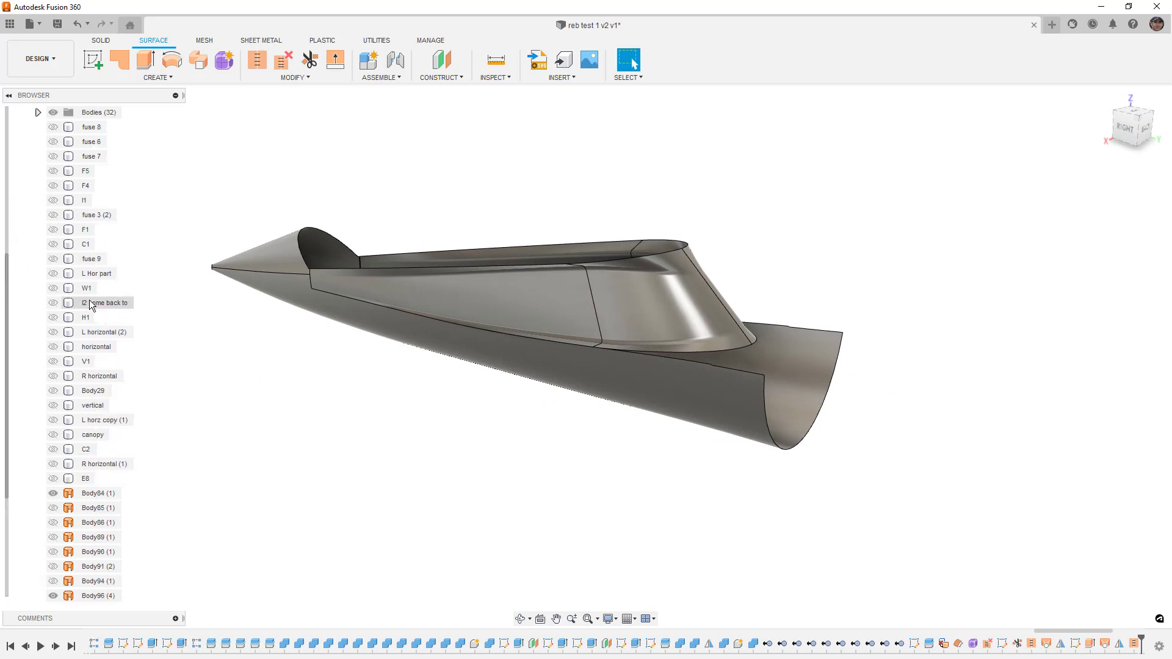
Show bodies F1 and C1 and examine how the stitched recess surface fits the fuselage and canopy around the intakes.
{"action": "left_click", "coordinate": [54, 229]}
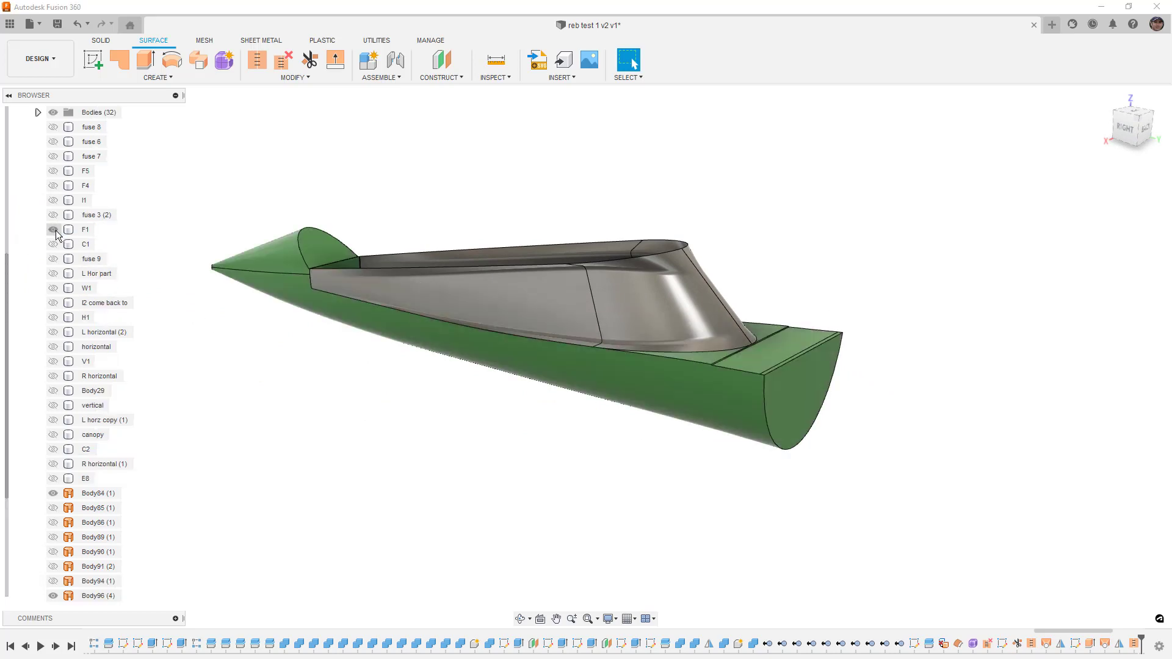
{"action": "left_click", "coordinate": [54, 245]}
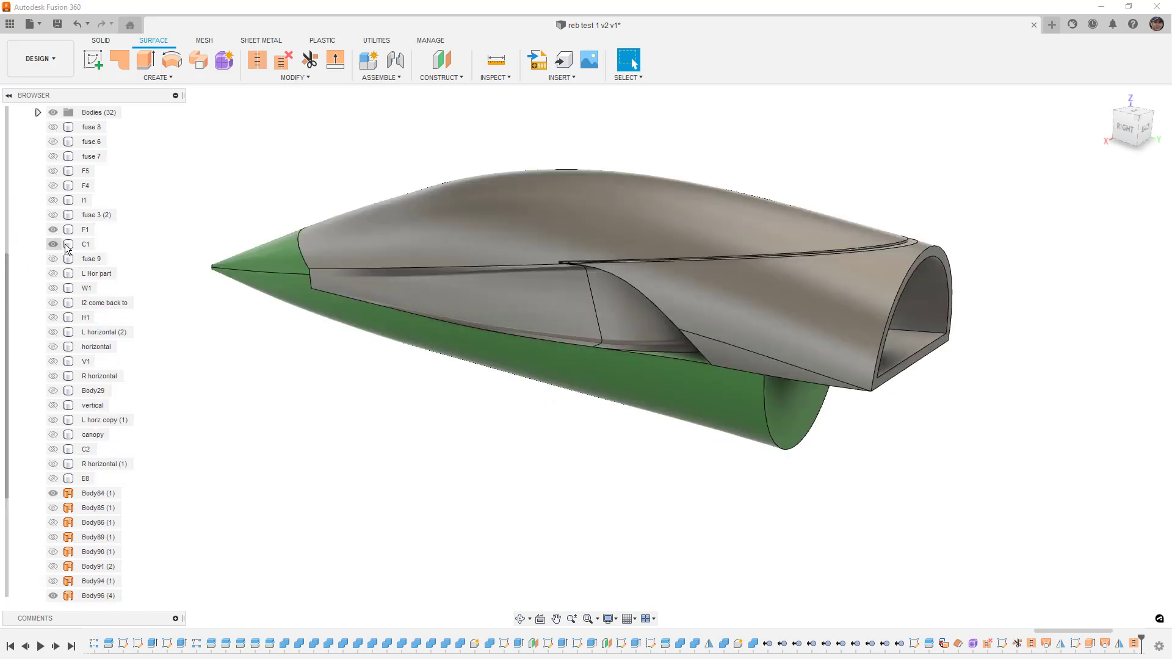
{"action": "left_click", "coordinate": [319, 316]}
{"action": "middle_click_drag", "start_coordinate": [416, 350], "coordinate": [567, 339], "text": "shift"}
{"action": "left_click", "coordinate": [1059, 221]}
{"action": "left_click", "coordinate": [1124, 125]}
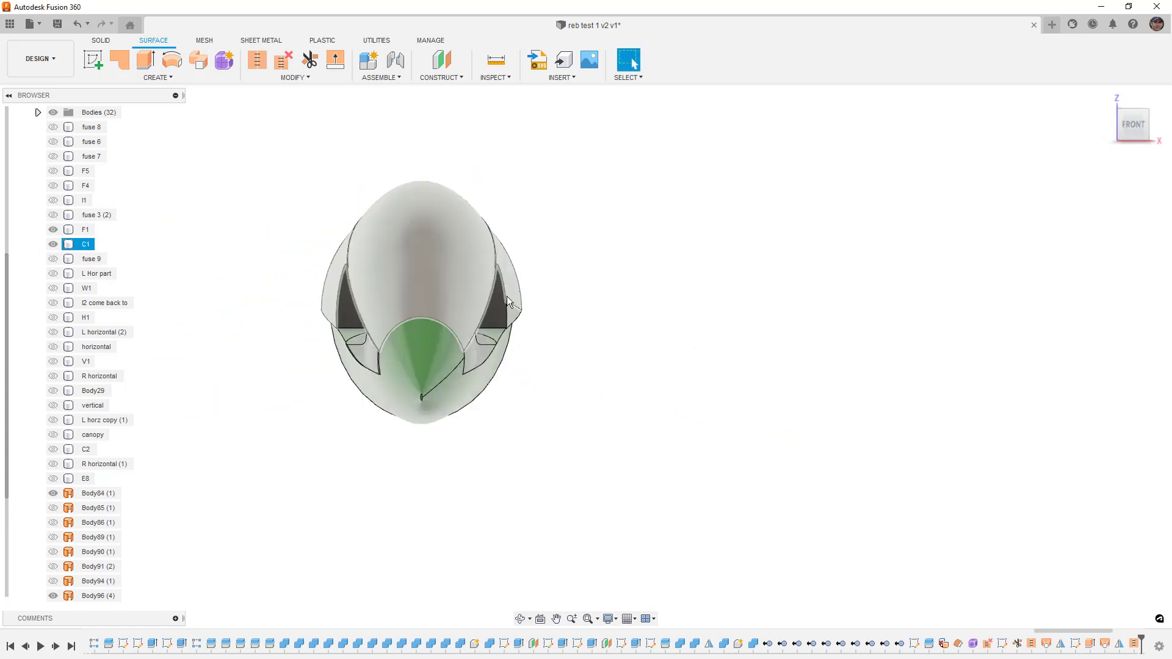
{"action": "scroll", "coordinate": [494, 296], "scroll_direction": "up", "scroll_amount": 6}
{"action": "middle_click_drag", "start_coordinate": [511, 324], "coordinate": [484, 325], "text": "shift"}
{"action": "scroll", "coordinate": [483, 329], "scroll_direction": "up", "scroll_amount": 2}
{"action": "scroll", "coordinate": [519, 330], "scroll_direction": "down", "scroll_amount": 5}
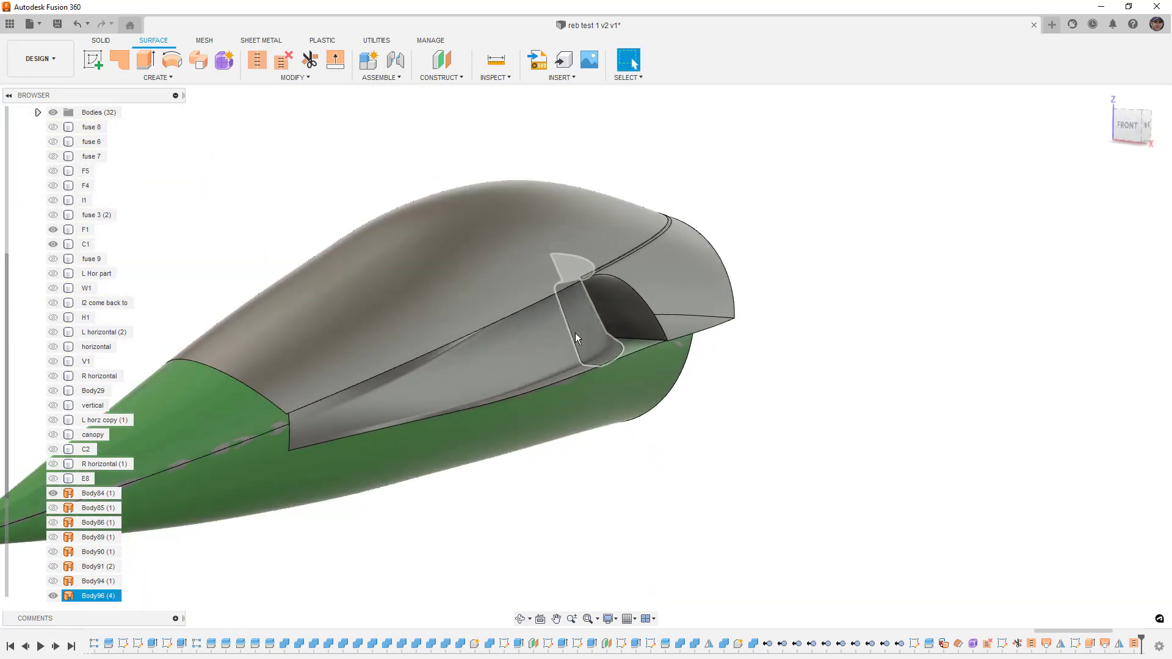
Hide bodies C1, F1 and Body84 to isolate the stitched recess surface.
{"action": "left_click", "coordinate": [555, 280]}
{"action": "left_click", "coordinate": [53, 244]}
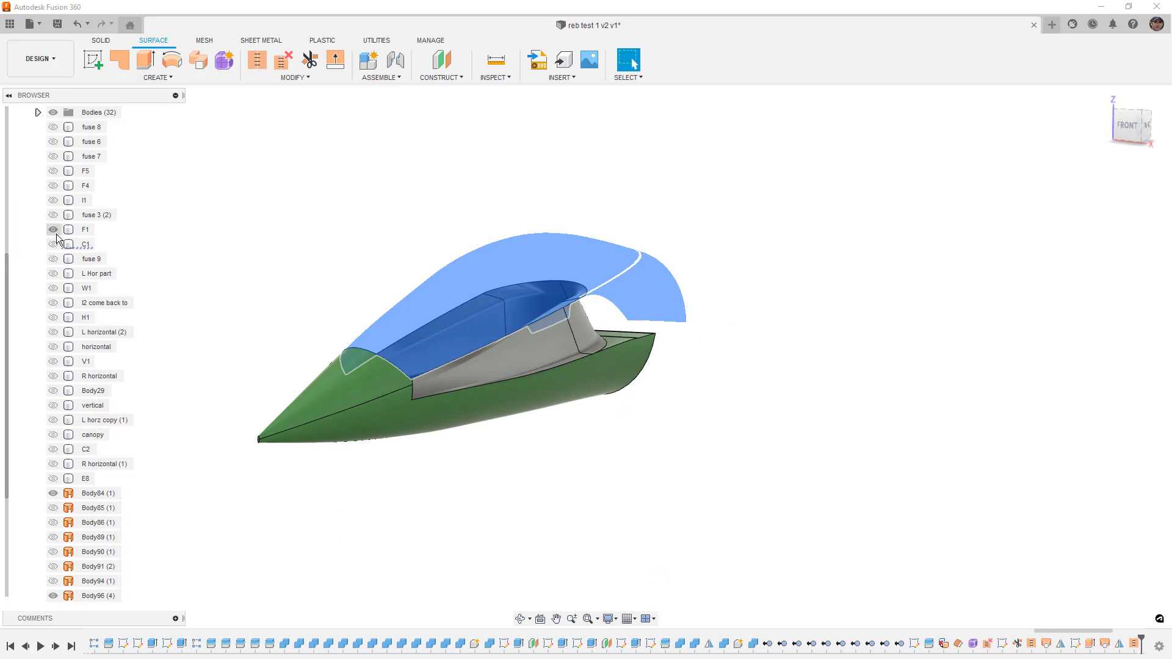
{"action": "left_click", "coordinate": [54, 229]}
{"action": "middle_click_drag", "start_coordinate": [291, 206], "coordinate": [116, 468], "text": "shift"}
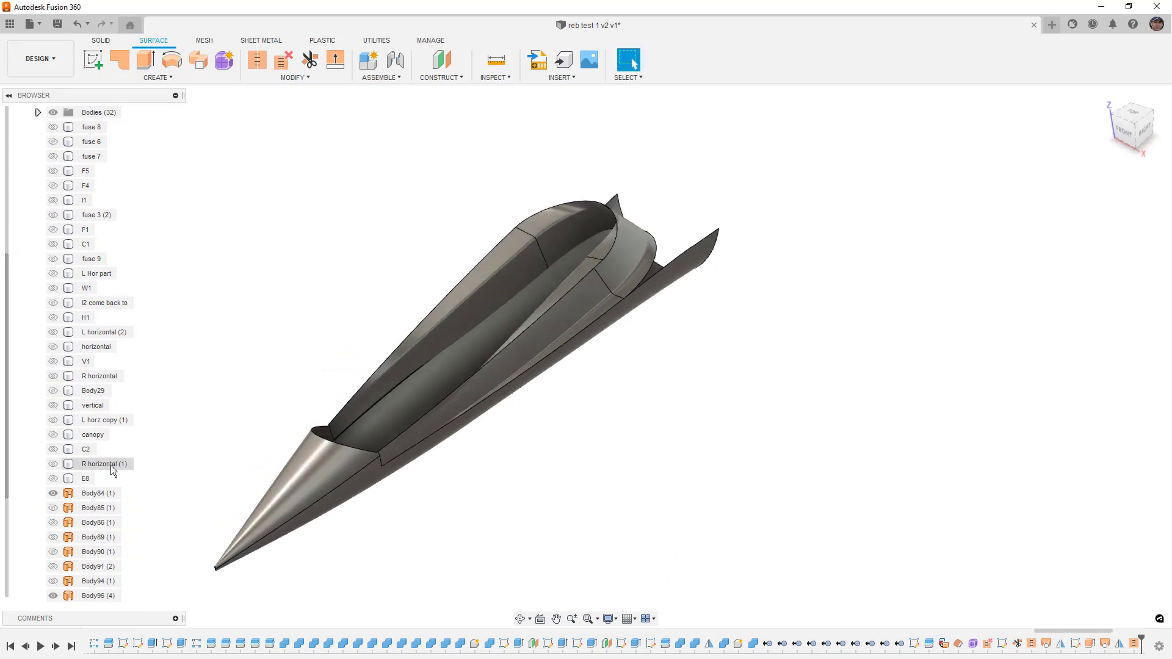
{"action": "left_click", "coordinate": [54, 493]}
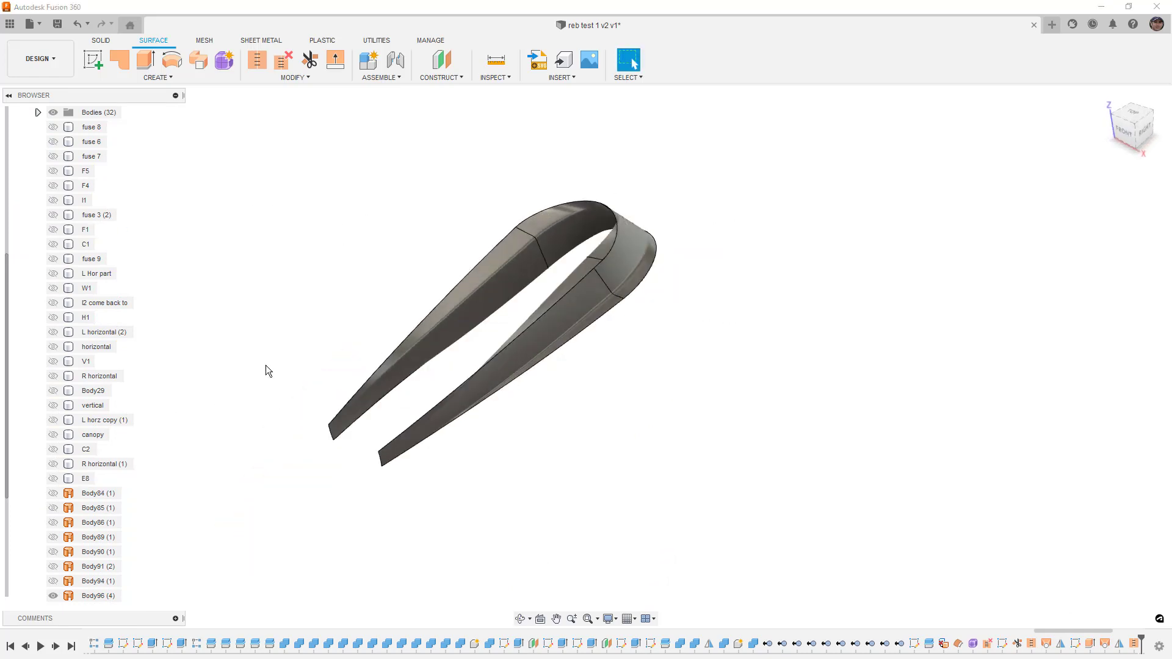
Show surface bodies Body89, Body90 and Body91 alongside the stitched recess surface.
{"action": "left_click", "coordinate": [53, 522]}
{"action": "left_click", "coordinate": [53, 522]}
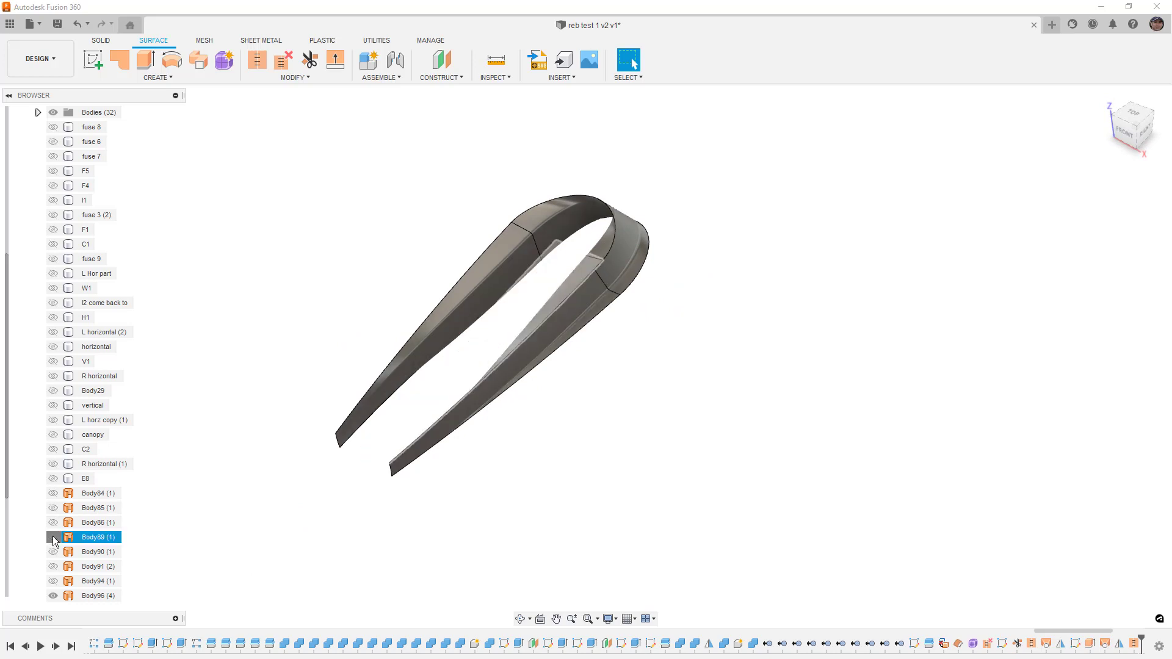
{"action": "left_click", "coordinate": [53, 538]}
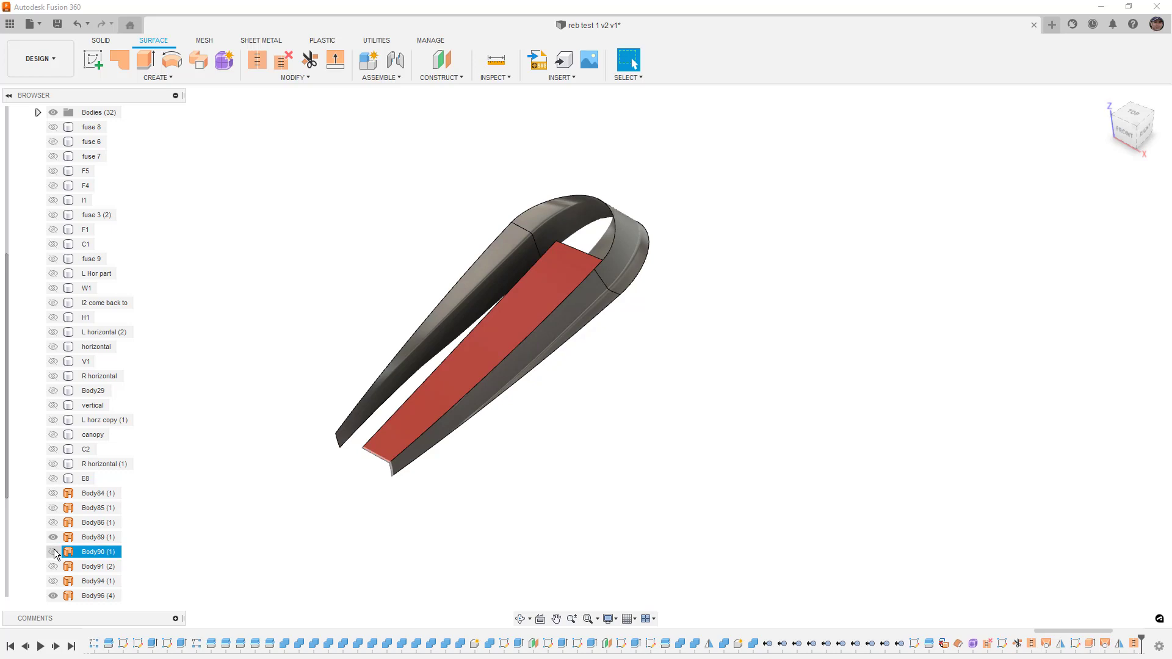
{"action": "left_click", "coordinate": [54, 551]}
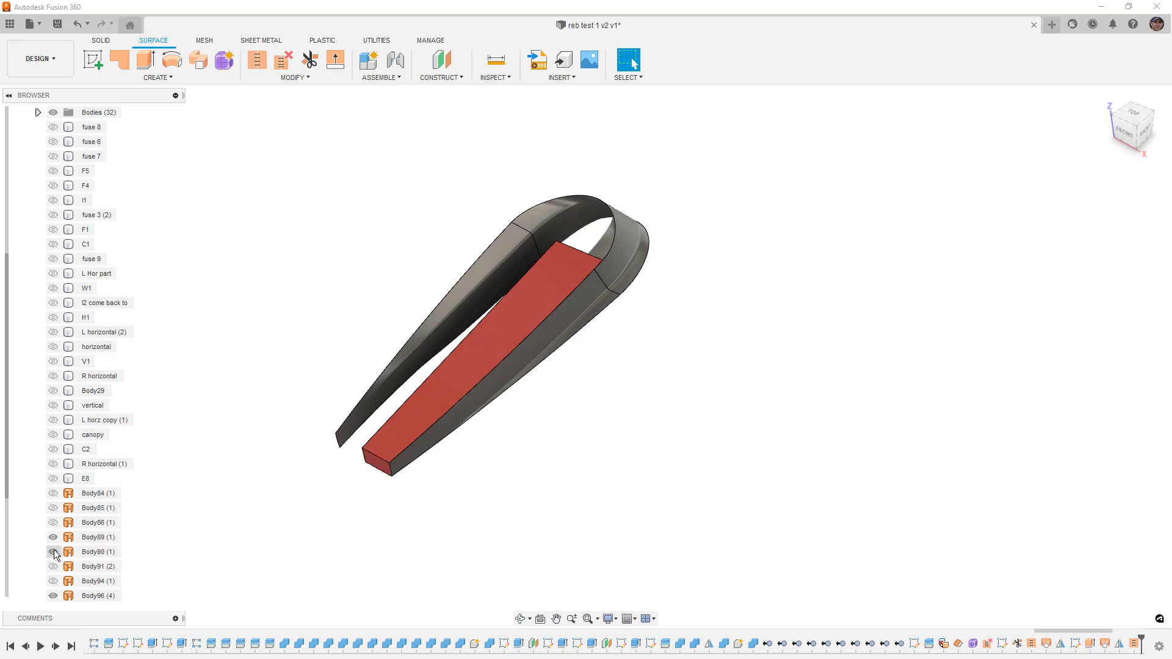
{"action": "left_click", "coordinate": [53, 567]}
{"action": "middle_click_drag", "start_coordinate": [295, 517], "coordinate": [358, 498], "text": "shift"}
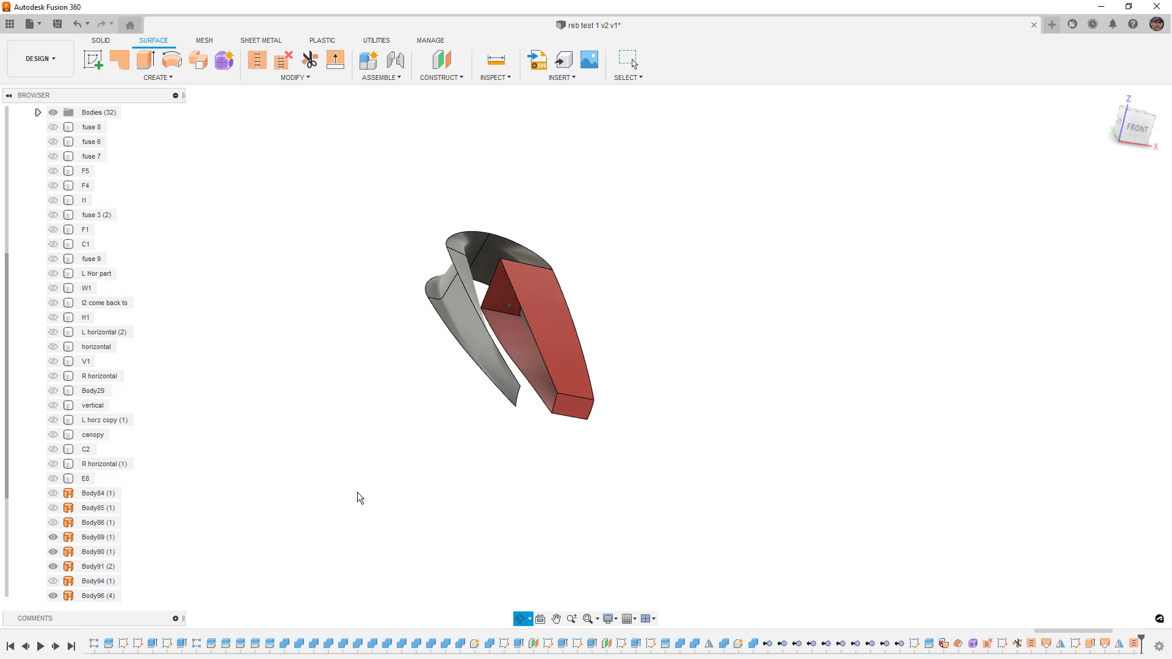
{"action": "left_click", "coordinate": [53, 567]}
{"action": "left_click", "coordinate": [52, 567]}
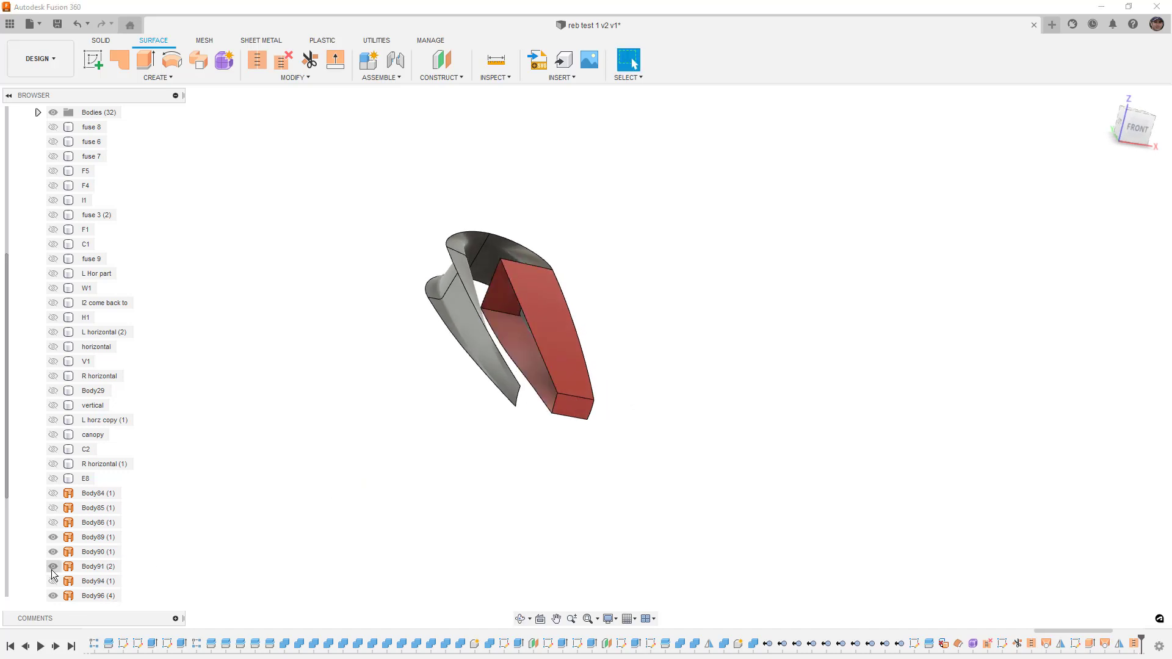
{"action": "middle_click_drag", "start_coordinate": [507, 470], "coordinate": [498, 476], "text": "shift"}
Mirror surface bodies Body89, Body90 and Body91 across the vertical centre plane.
{"action": "left_click", "coordinate": [182, 71]}
{"action": "left_click", "coordinate": [178, 76]}
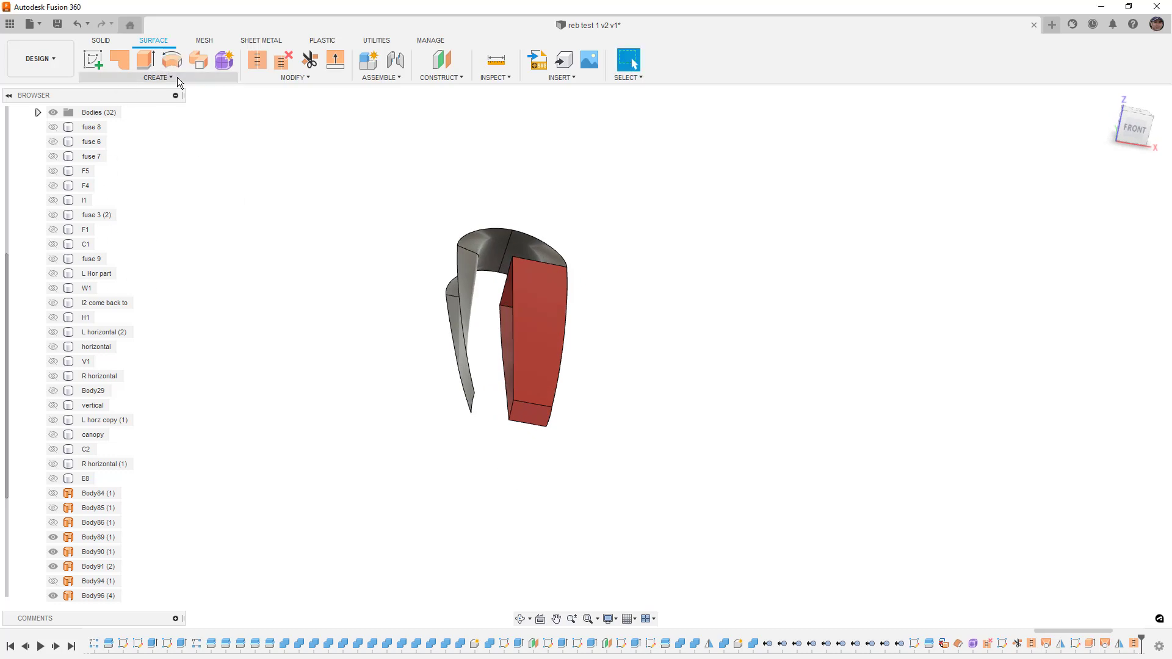
{"action": "left_click", "coordinate": [103, 253]}
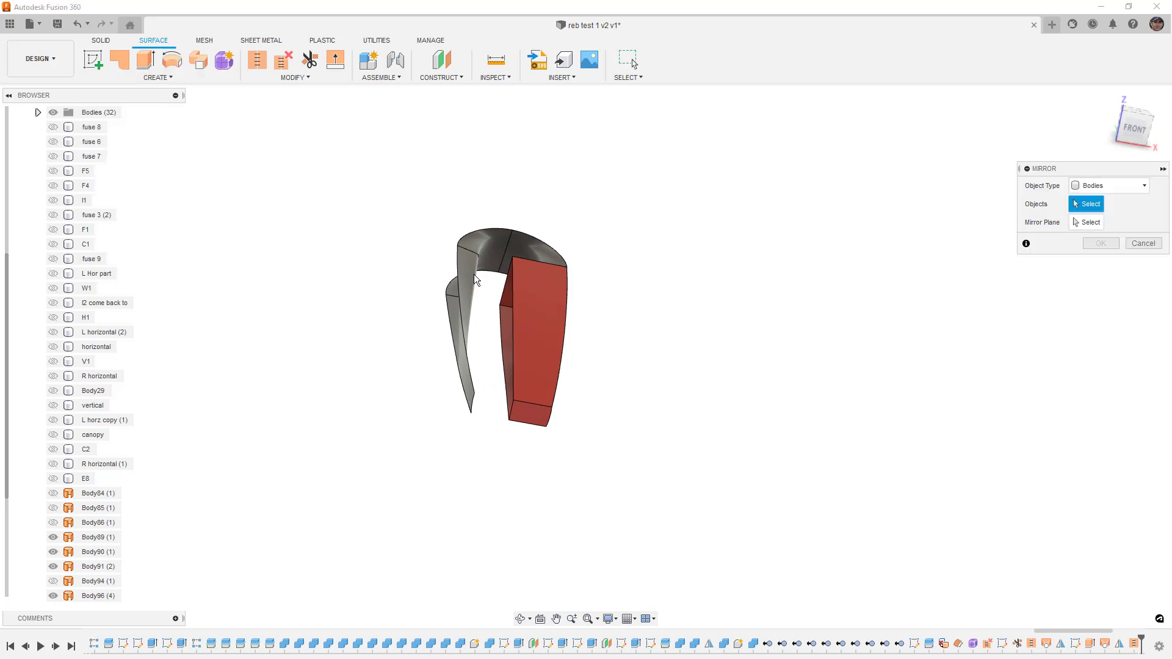
{"action": "left_click", "coordinate": [531, 277]}
{"action": "left_click", "coordinate": [498, 476]}
{"action": "left_click", "coordinate": [516, 473]}
{"action": "left_click", "coordinate": [1091, 224]}
{"action": "scroll", "coordinate": [727, 310], "scroll_direction": "down", "scroll_amount": 2}
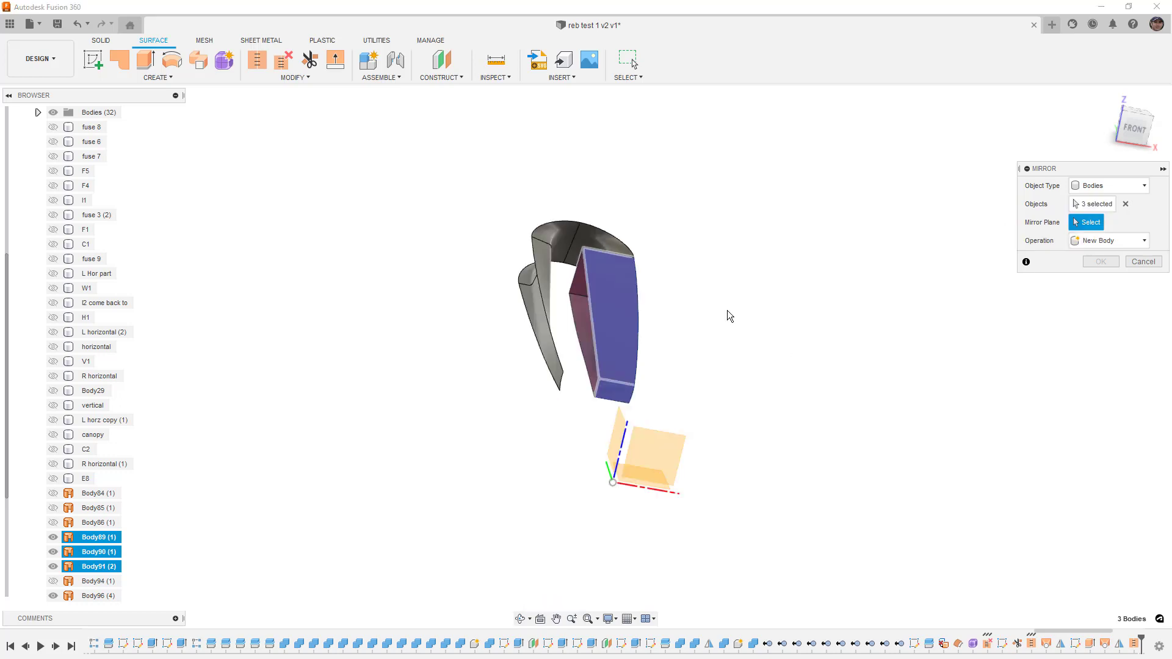
{"action": "left_click", "coordinate": [623, 420]}
{"action": "left_click", "coordinate": [1090, 280]}
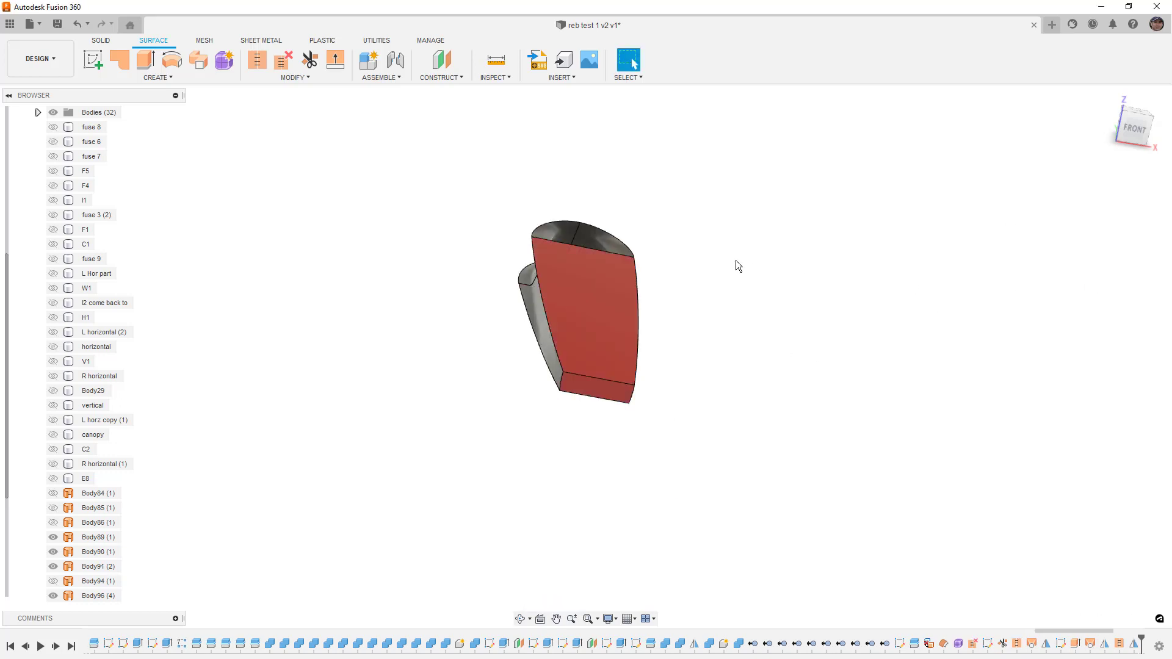
Stitch the mirrored upper surface Body89 to the recess surface Body96 with a 0.10 mm tolerance.
{"action": "middle_click_drag", "start_coordinate": [841, 276], "coordinate": [632, 271], "text": "shift"}
{"action": "scroll", "coordinate": [629, 271], "scroll_direction": "up", "scroll_amount": 2}
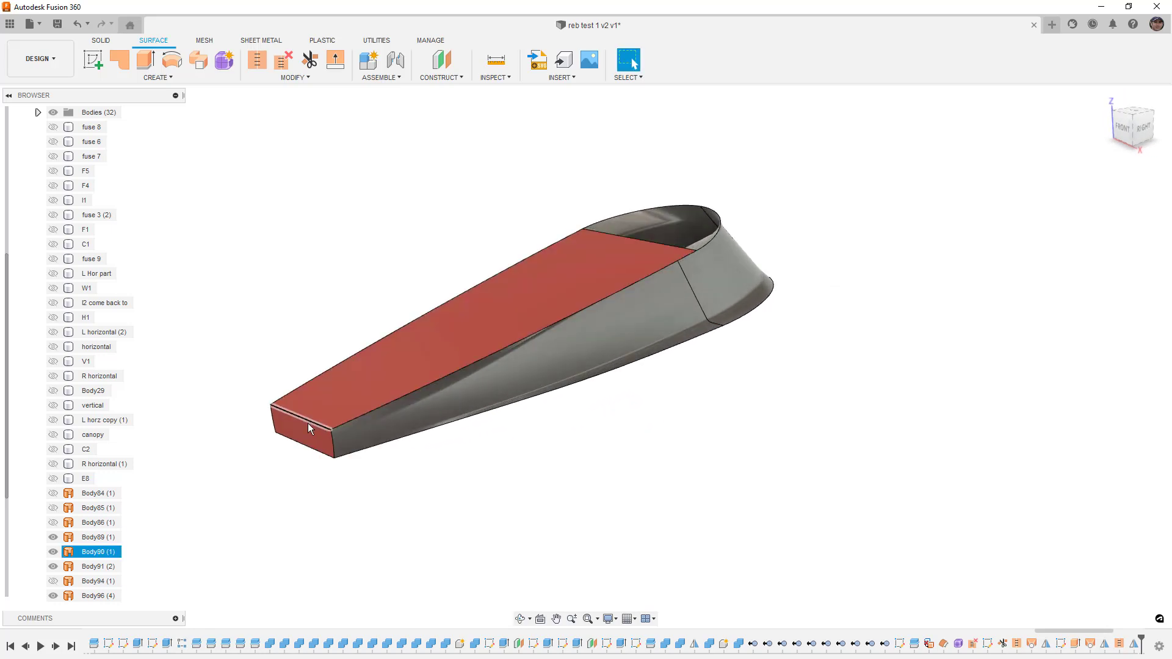
{"action": "mouse_move", "coordinate": [315, 456]}
{"action": "middle_mouse_down", "text": "shift"}
{"action": "mouse_move", "coordinate": [318, 405]}
{"action": "mouse_move", "coordinate": [317, 451]}
{"action": "middle_mouse_up", "text": "shift"}
{"action": "left_click", "coordinate": [261, 64]}
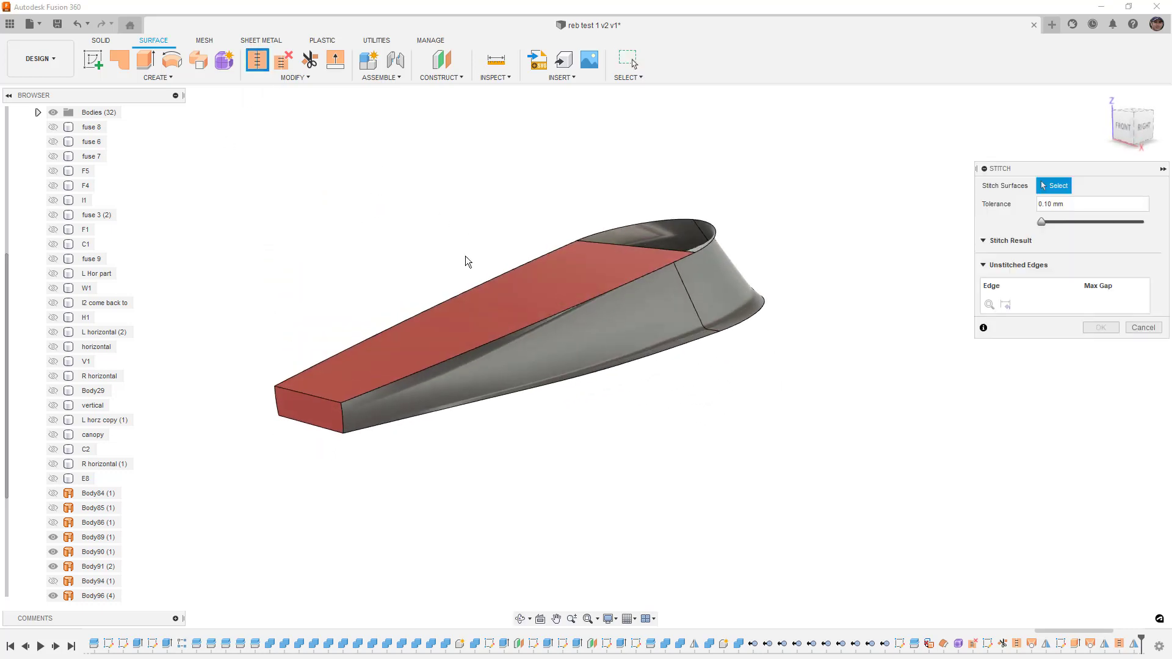
{"action": "left_click", "coordinate": [480, 307]}
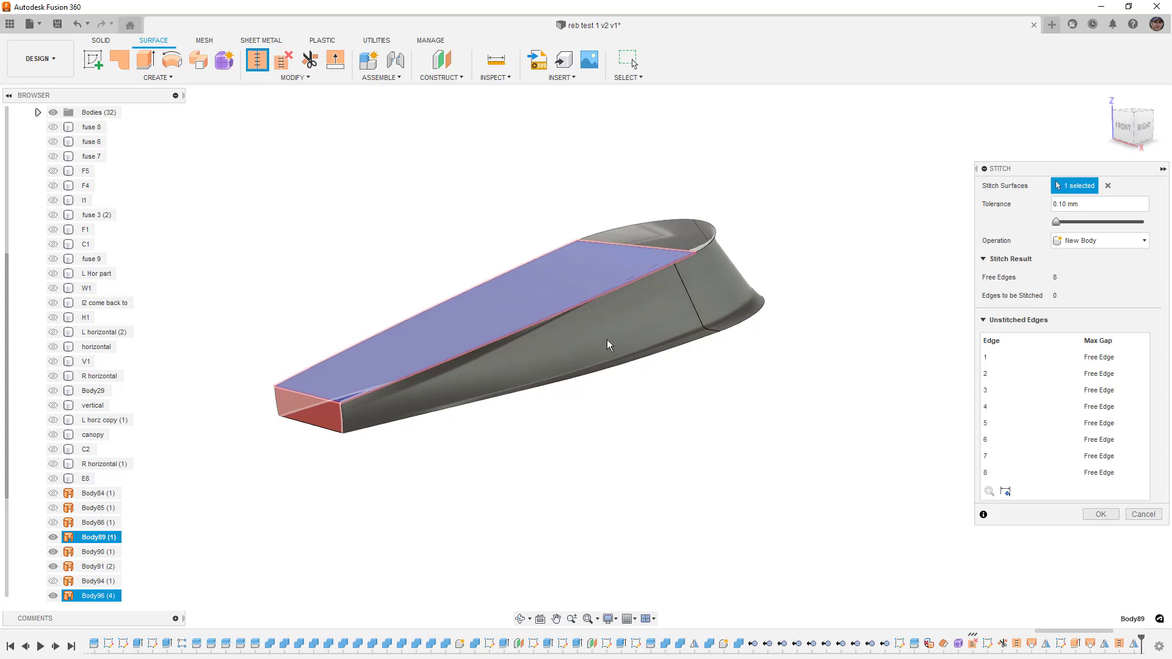
{"action": "middle_click_drag", "start_coordinate": [675, 314], "coordinate": [584, 334], "text": "shift"}
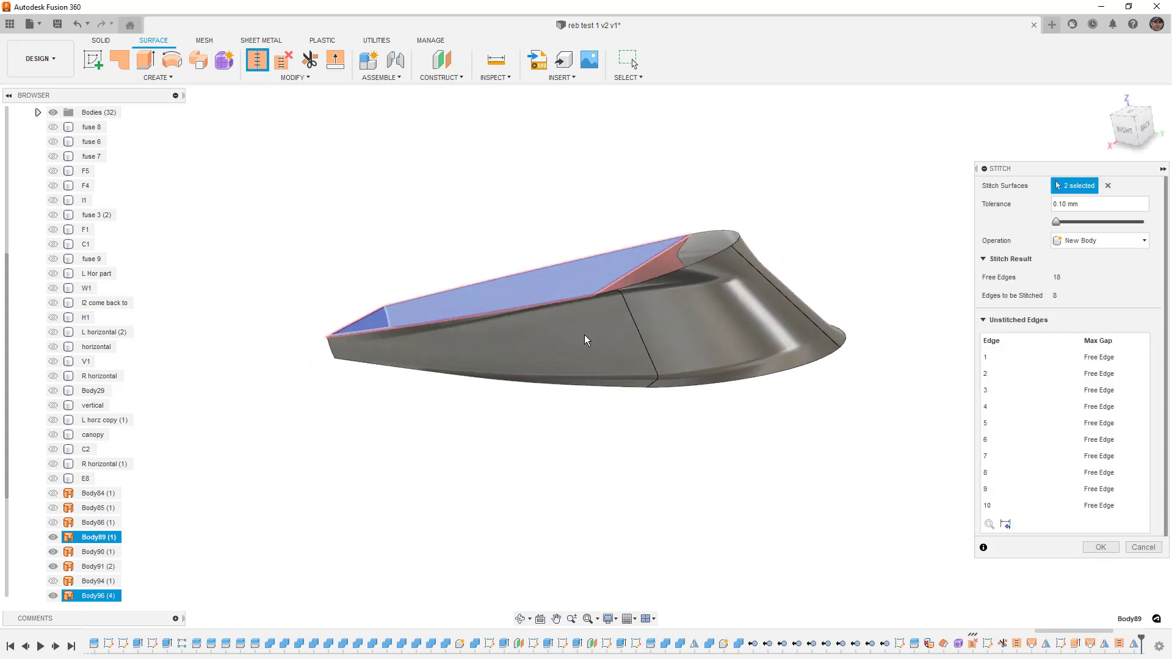
{"action": "left_click", "coordinate": [584, 334]}
{"action": "middle_click_drag", "start_coordinate": [665, 312], "coordinate": [667, 337], "text": "shift"}
{"action": "left_click", "coordinate": [1101, 547]}
Delete the upright rear face of Body91 between the upper and lower surfaces.
{"action": "left_click", "coordinate": [665, 276]}
{"action": "scroll", "coordinate": [688, 310], "scroll_direction": "up", "scroll_amount": 3}
{"action": "middle_click_drag", "start_coordinate": [662, 302], "coordinate": [269, 116], "text": "shift"}
{"action": "key", "text": "Delete"}
{"action": "left_click", "coordinate": [265, 112]}
Patch the curved opening behind the upper surface as a new body with Connected edges.
{"action": "left_click", "coordinate": [128, 62]}
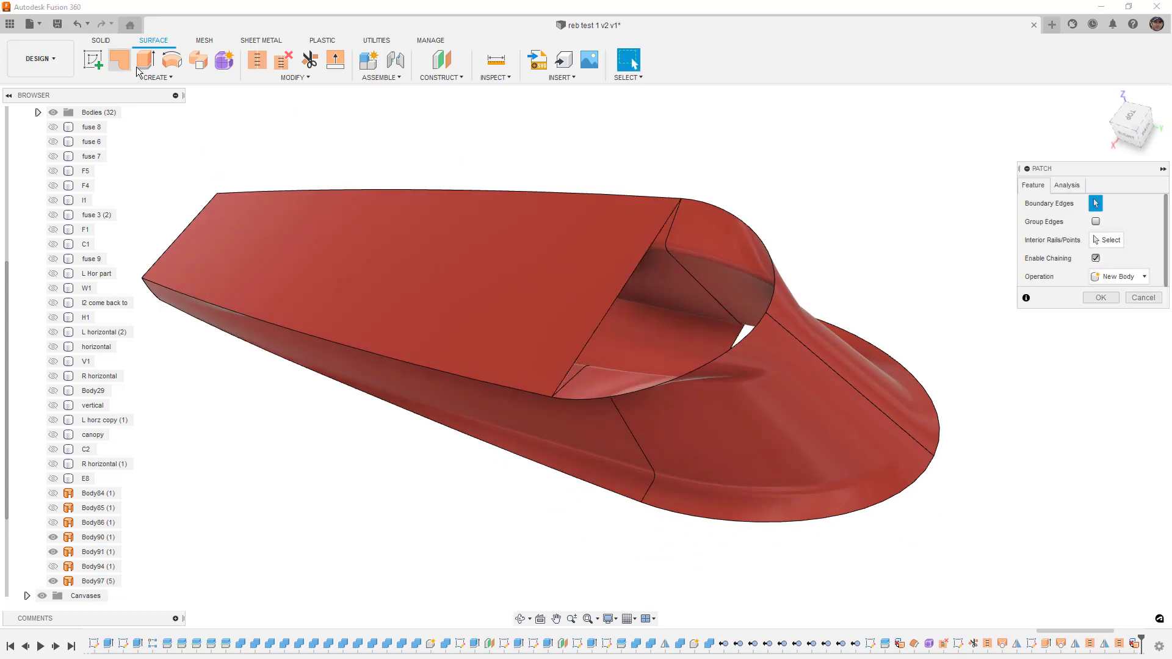
{"action": "left_click", "coordinate": [666, 216]}
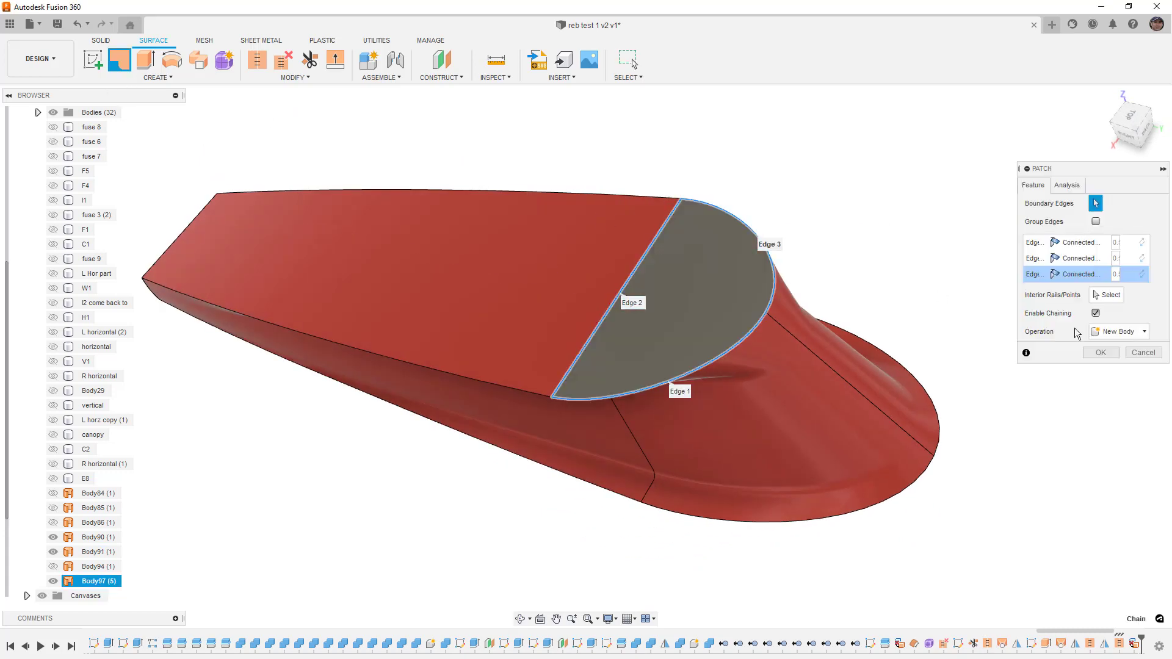
{"action": "middle_click_drag", "start_coordinate": [791, 345], "coordinate": [812, 274], "text": "shift"}
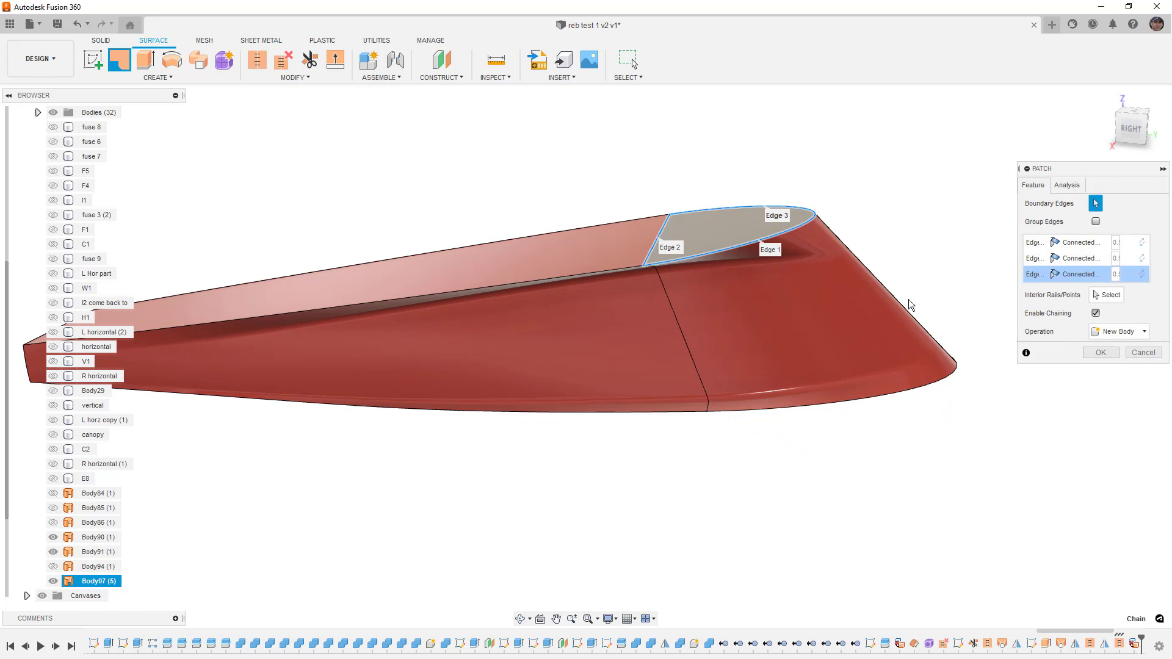
{"action": "left_click", "coordinate": [1101, 354]}
{"action": "middle_click_drag", "start_coordinate": [726, 236], "coordinate": [891, 385], "text": "shift"}
{"action": "right_click", "coordinate": [987, 468]}
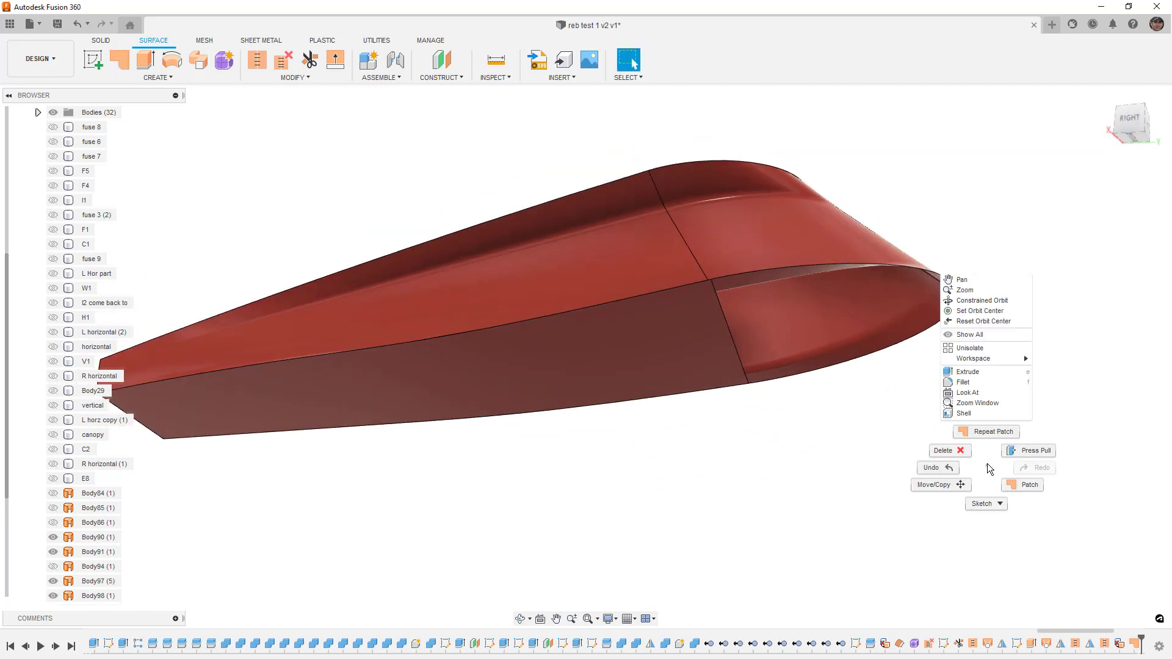
{"action": "left_click", "coordinate": [991, 432]}
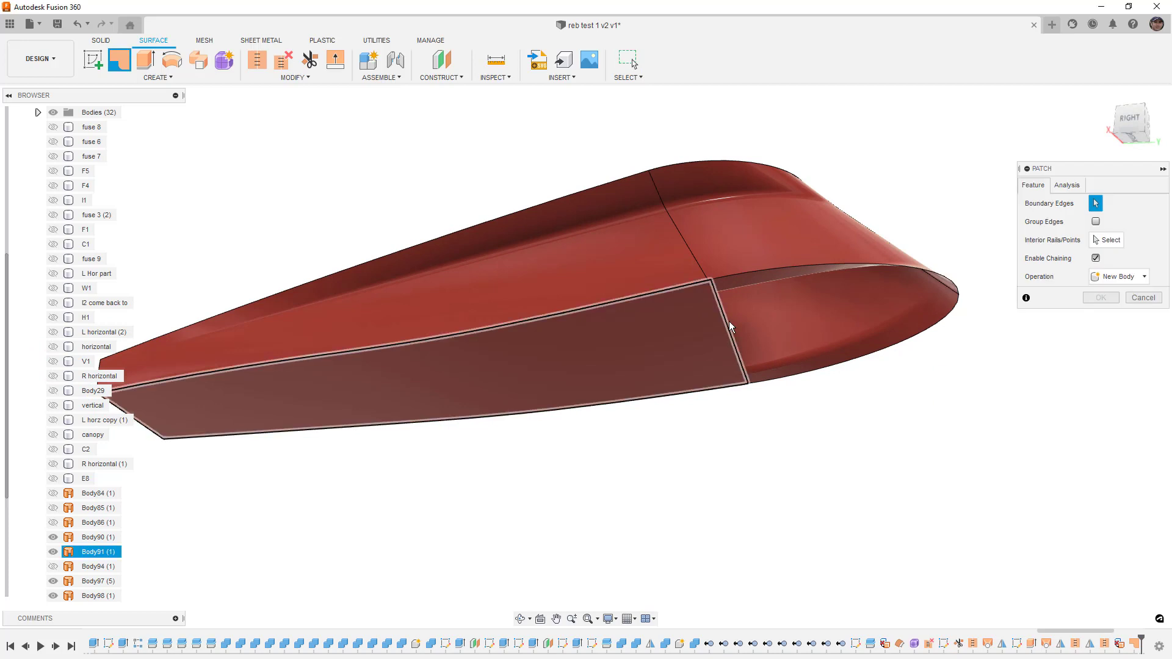
{"action": "left_click", "coordinate": [729, 321]}
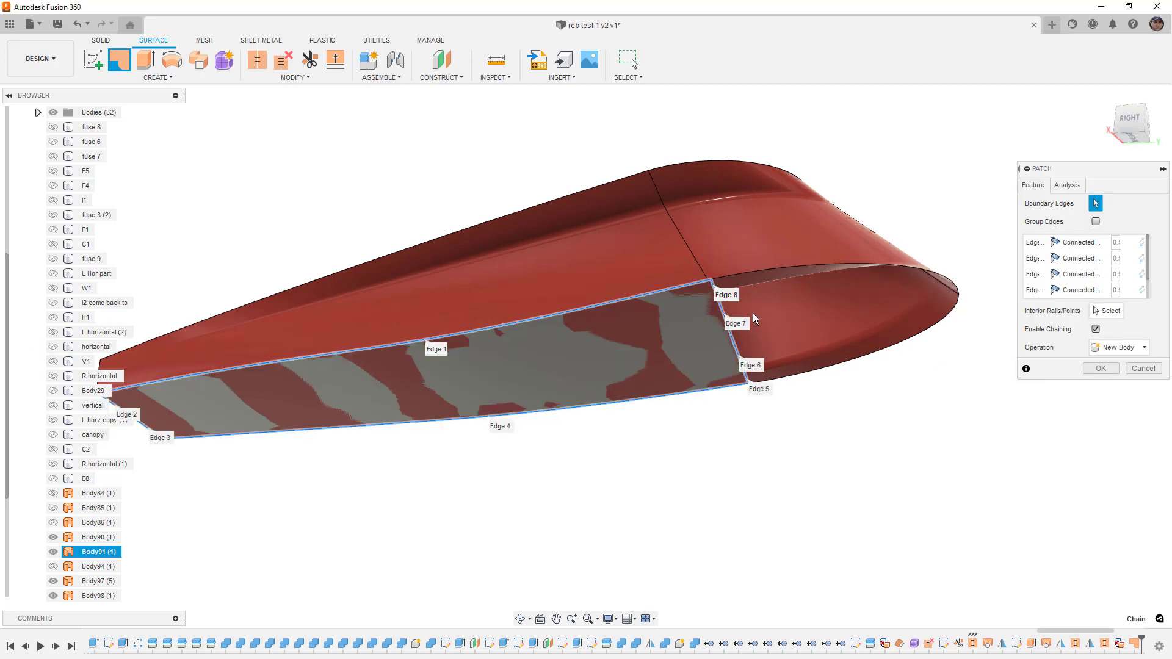
{"action": "left_click", "coordinate": [1142, 368]}
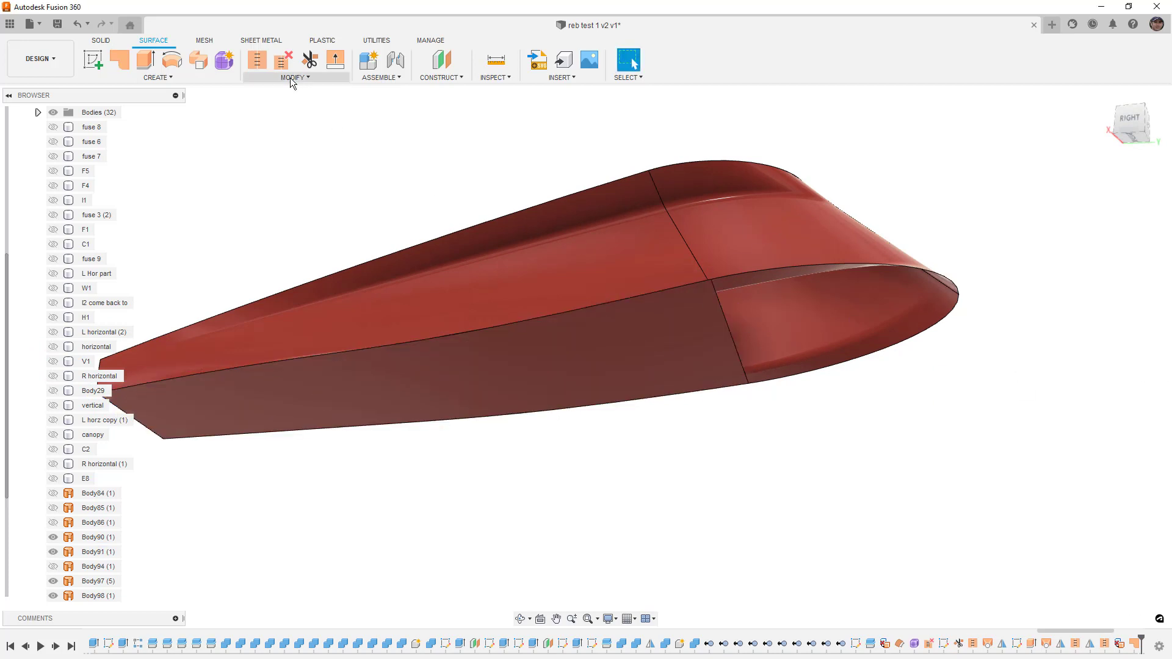
Stitch the lower surface Body91, the main surface Body97 and the upper patch Body98 with a 0.10 mm tolerance.
{"action": "left_click", "coordinate": [599, 331]}
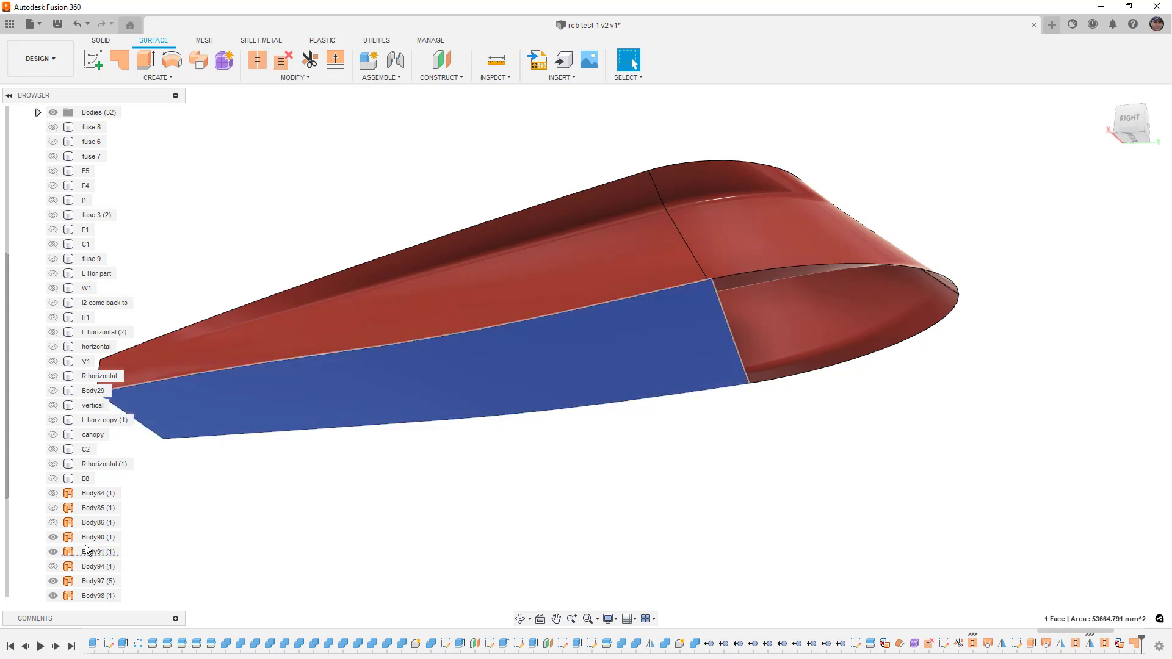
{"action": "left_click", "coordinate": [53, 552]}
{"action": "left_click", "coordinate": [53, 567]}
{"action": "left_click", "coordinate": [258, 61]}
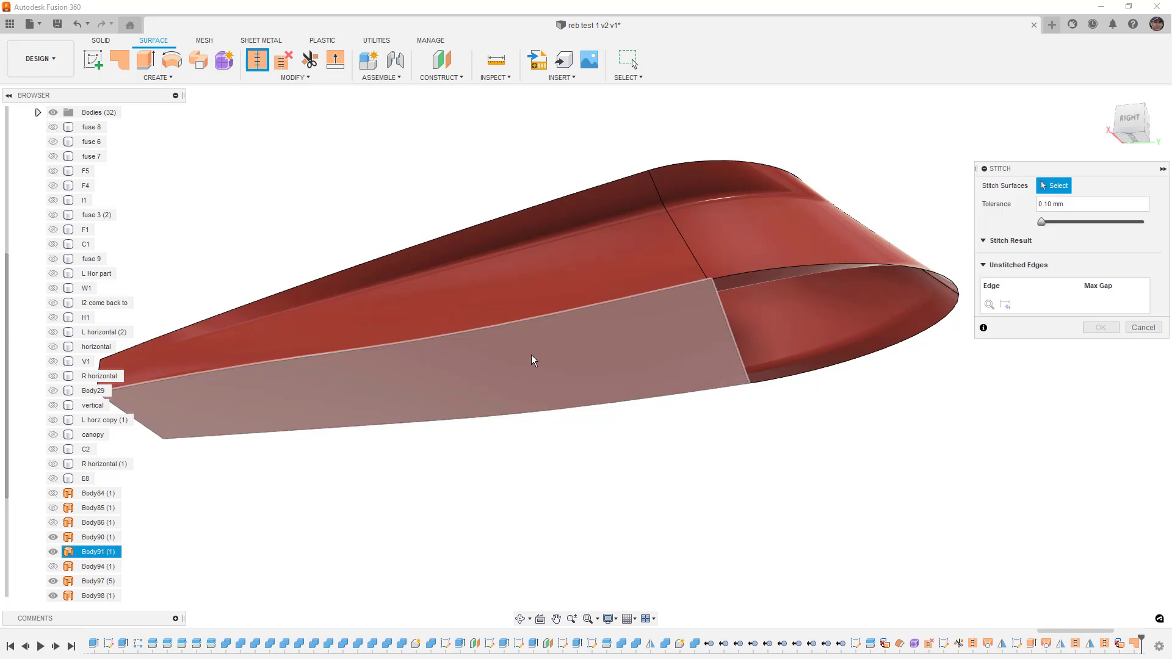
{"action": "left_click", "coordinate": [529, 351]}
{"action": "left_click", "coordinate": [587, 240]}
{"action": "middle_click_drag", "start_coordinate": [587, 239], "coordinate": [585, 298], "text": "shift"}
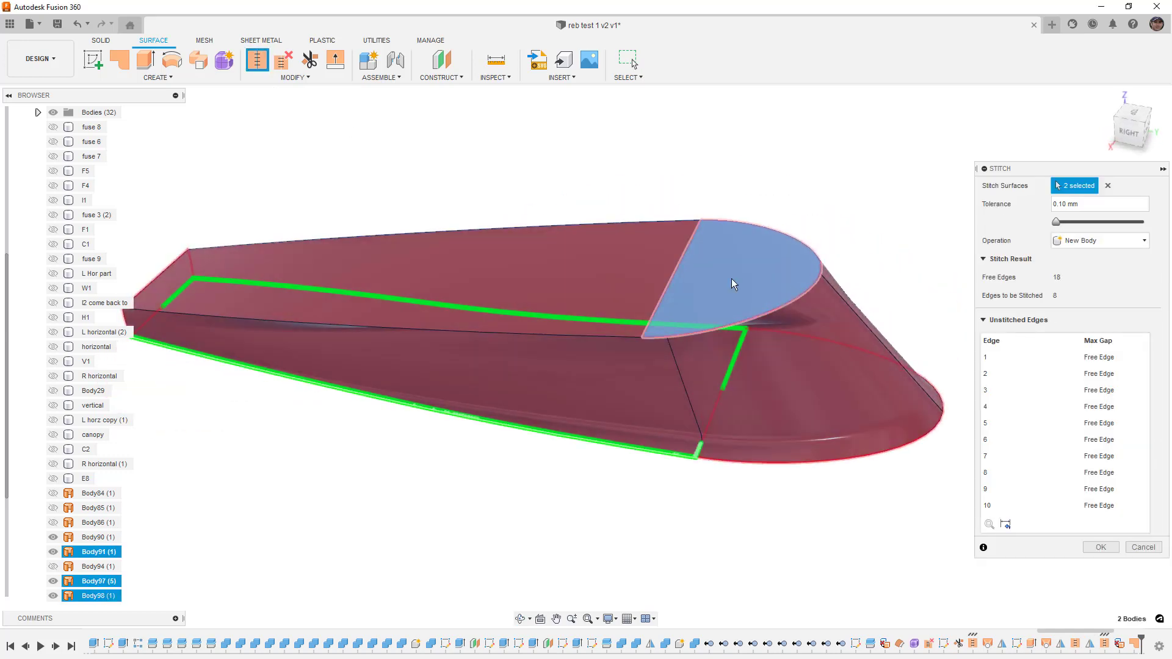
{"action": "left_click", "coordinate": [1101, 547]}
Select the three edges around the open rear underside as boundaries for a new-body patch.
{"action": "middle_click_drag", "start_coordinate": [878, 516], "coordinate": [761, 448], "text": "shift"}
{"action": "middle_click_drag", "start_coordinate": [891, 397], "coordinate": [850, 411]}
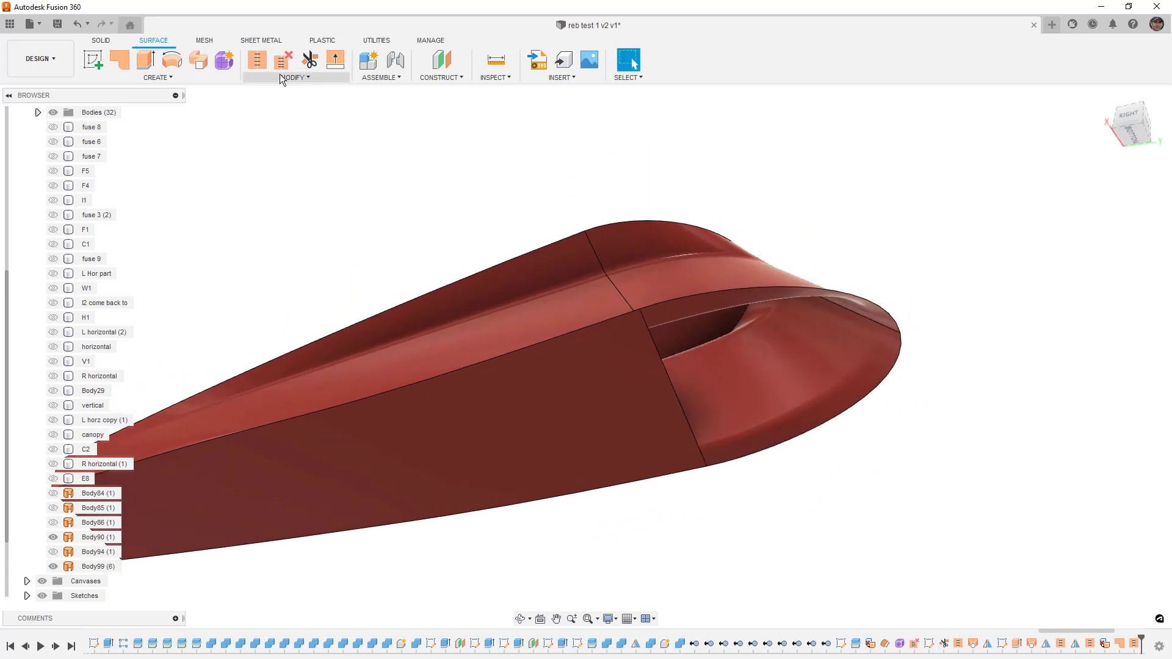
{"action": "left_click", "coordinate": [120, 60]}
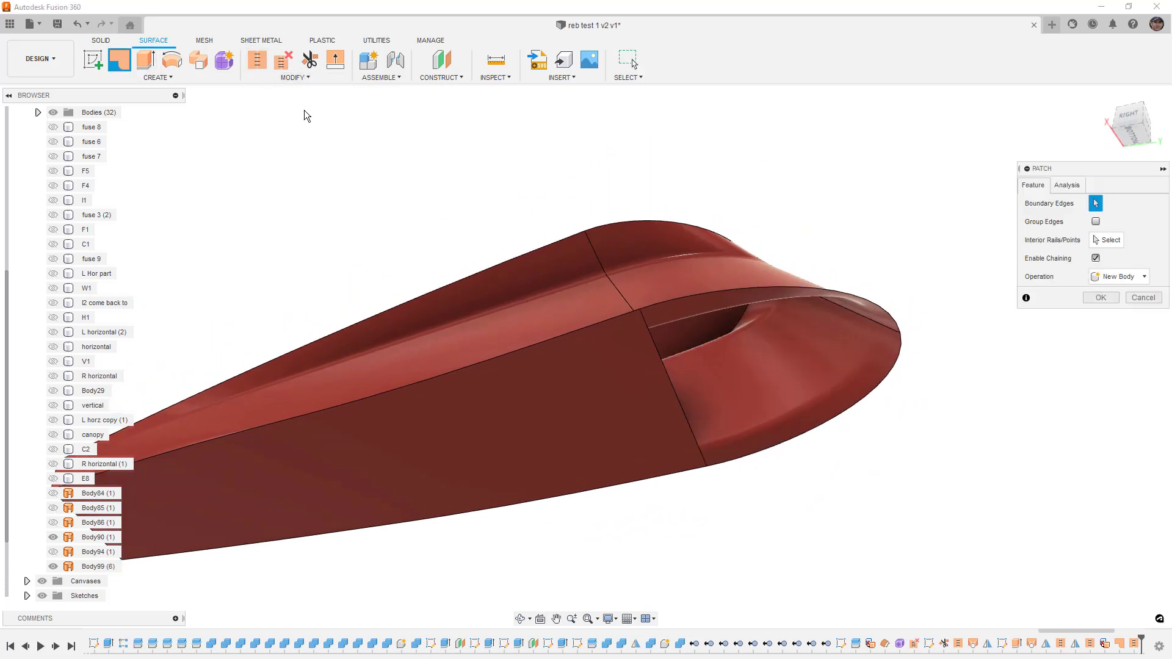
{"action": "left_click", "coordinate": [705, 293]}
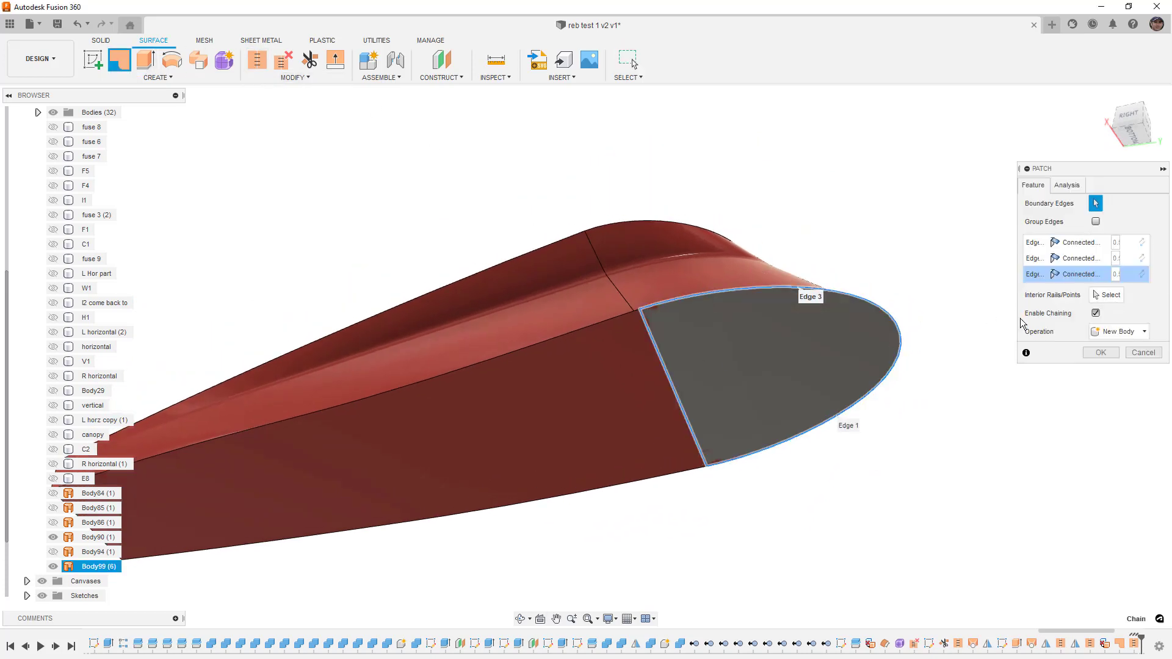
{"action": "left_click", "coordinate": [1039, 245]}
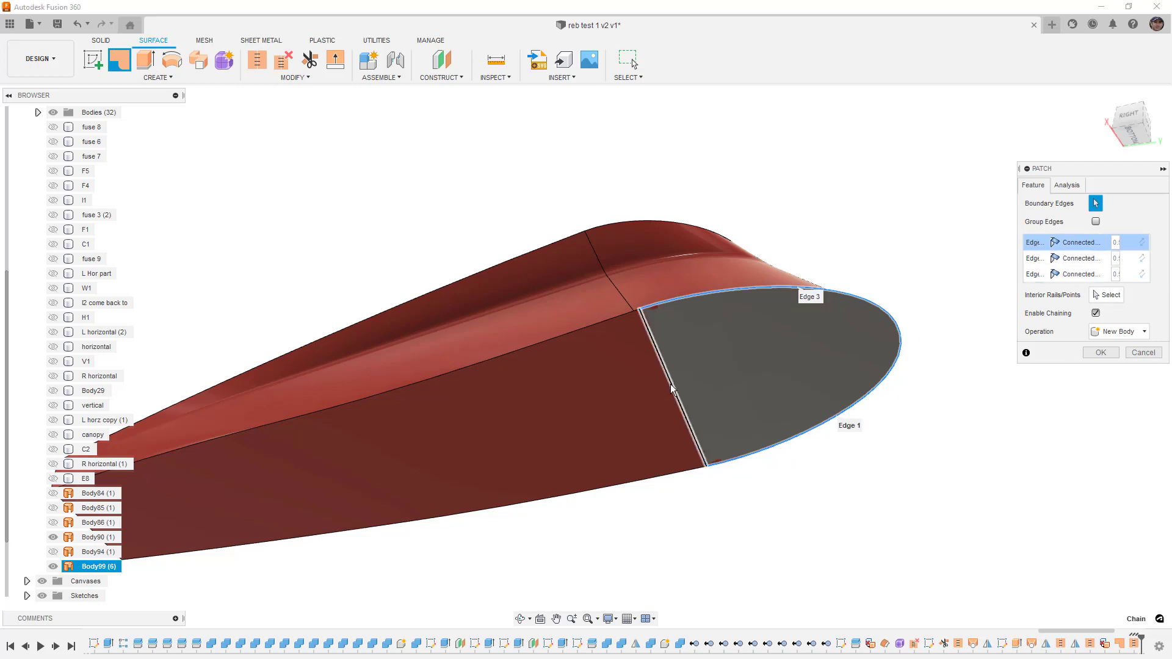
{"action": "left_click", "coordinate": [1041, 259]}
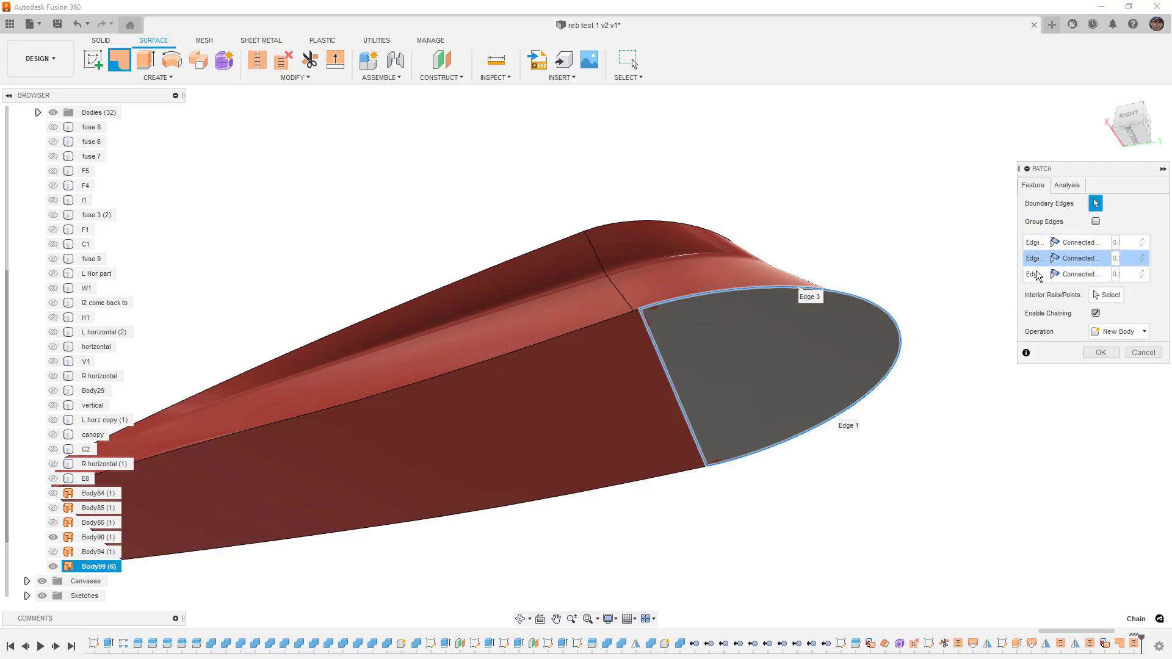
{"action": "left_click", "coordinate": [1038, 273]}
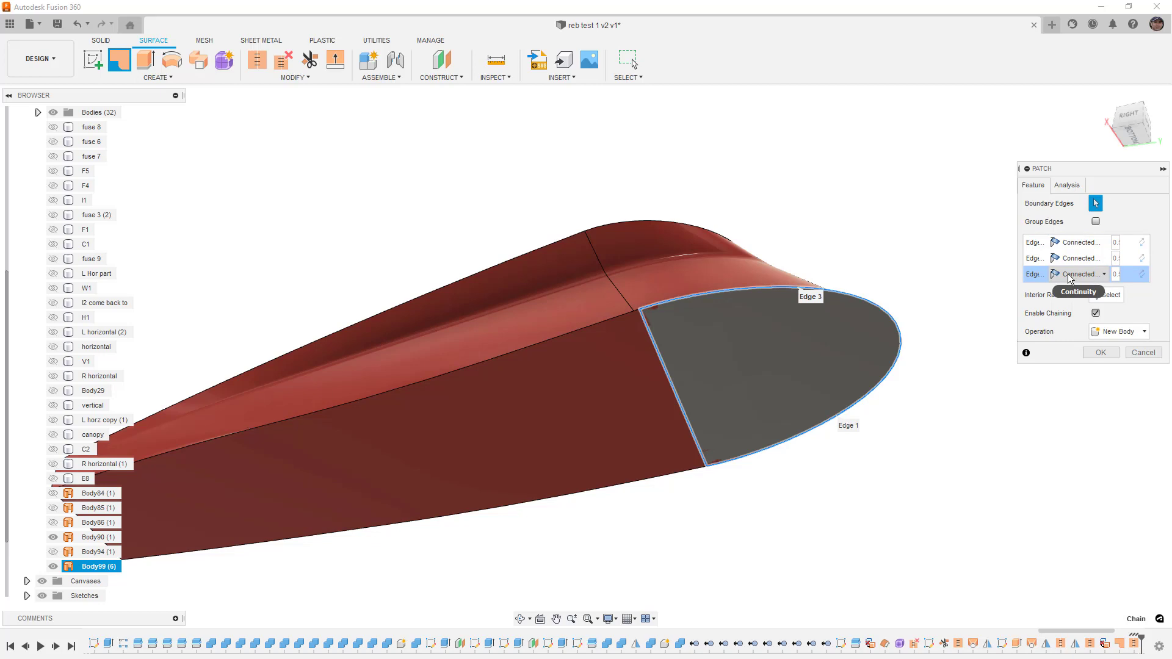
Try Tangent continuity on the underside patch's curved Edge 3 and return it to Connected.
{"action": "left_click", "coordinate": [1078, 274]}
{"action": "left_click", "coordinate": [1082, 303]}
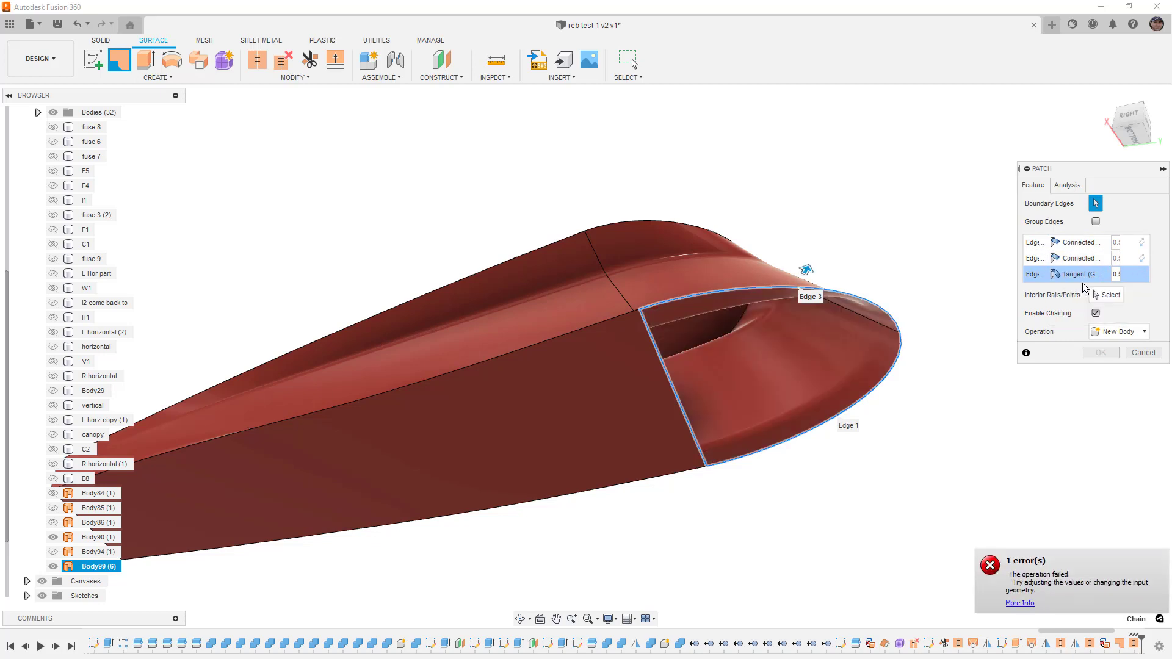
{"action": "left_click", "coordinate": [1079, 275]}
{"action": "left_click", "coordinate": [1082, 289]}
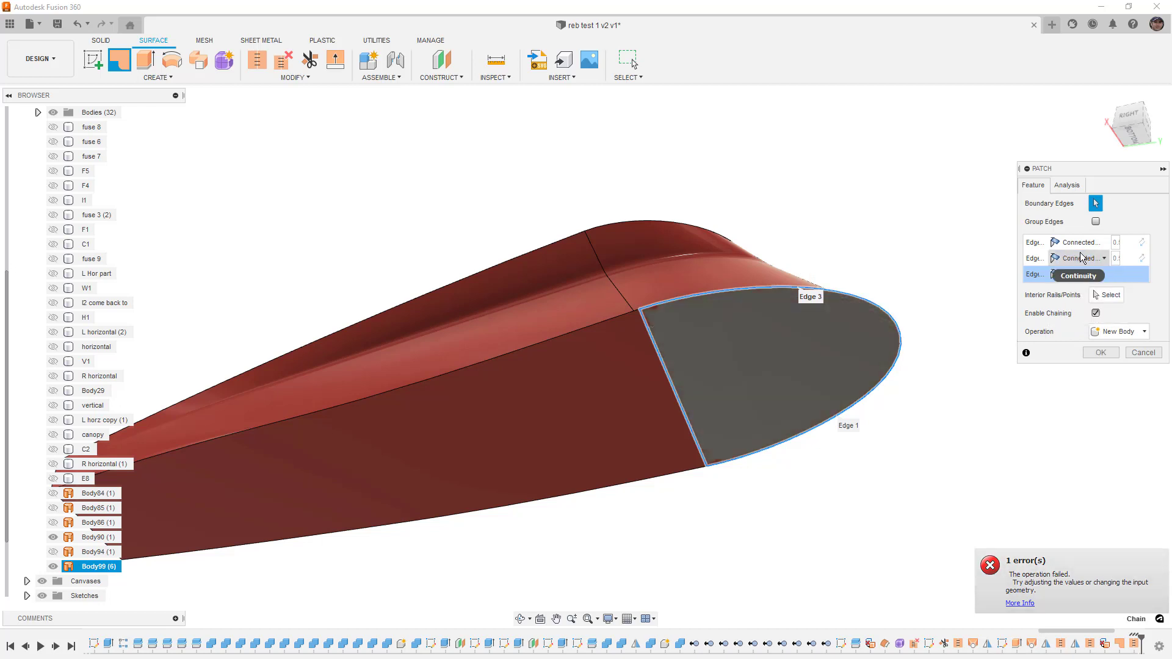
Set the underside patch's straight Edge 2 to Tangent continuity and create the patch as a new body.
{"action": "left_click", "coordinate": [1082, 257]}
{"action": "left_click", "coordinate": [1087, 287]}
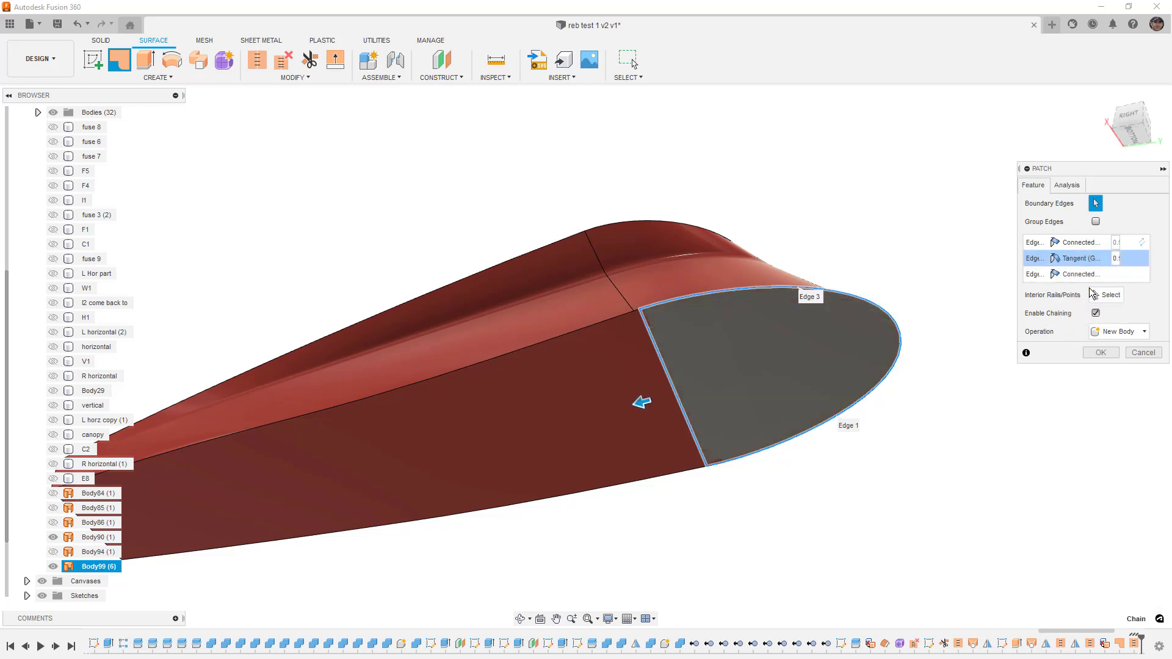
{"action": "left_click", "coordinate": [1101, 353]}
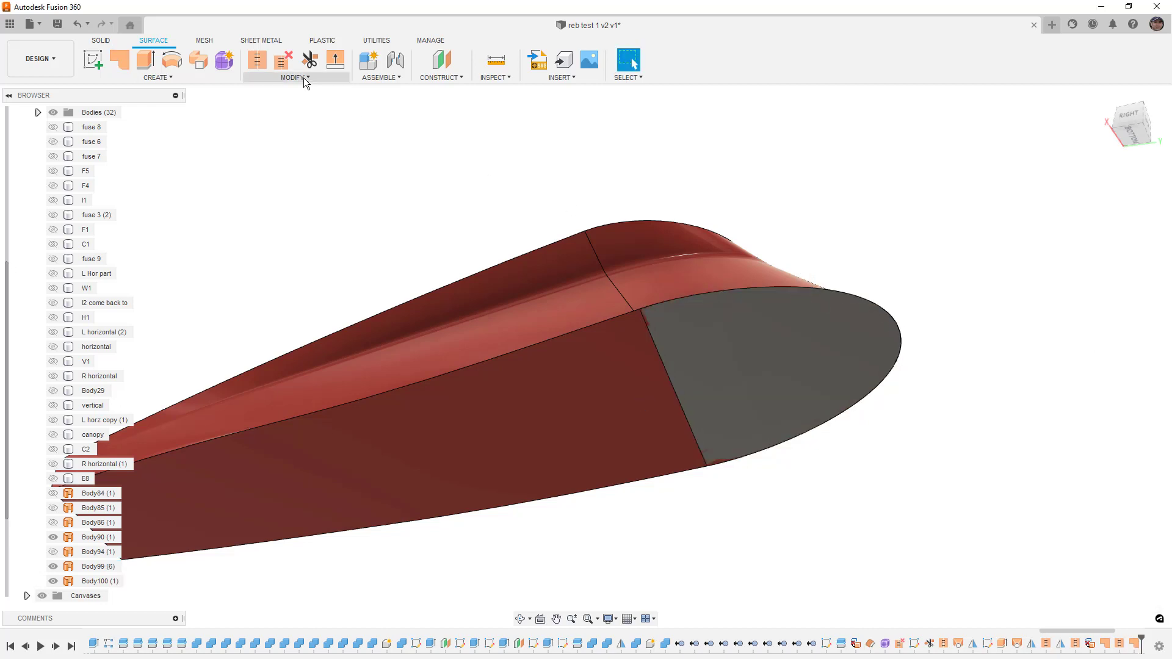
Stitch the underside patch Body100 to the main surface Body99 with a 0.10 mm tolerance.
{"action": "left_click", "coordinate": [258, 61]}
{"action": "left_click", "coordinate": [552, 365]}
{"action": "left_click", "coordinate": [731, 358]}
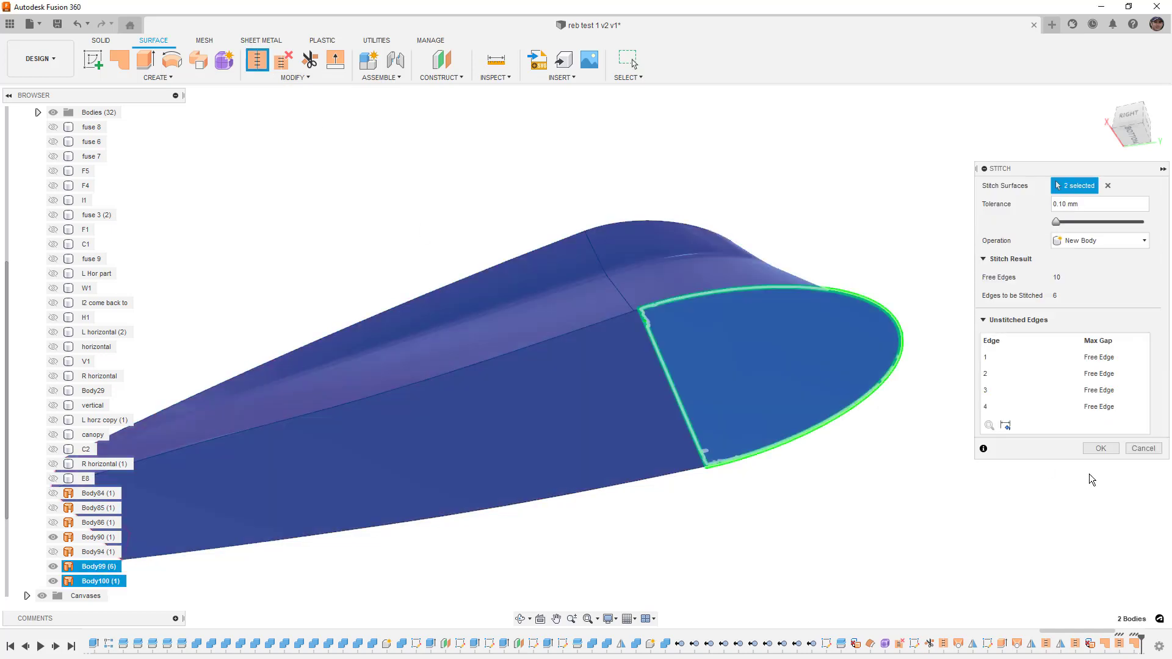
{"action": "left_click", "coordinate": [1101, 452]}
{"action": "middle_click_drag", "start_coordinate": [973, 341], "coordinate": [829, 426], "text": "shift"}
Stitch the front end patch Body90 to the main surface Body101 as a new body with a 0.10 mm tolerance.
{"action": "left_click", "coordinate": [102, 566]}
{"action": "middle_click_drag", "start_coordinate": [223, 520], "coordinate": [266, 496], "text": "shift"}
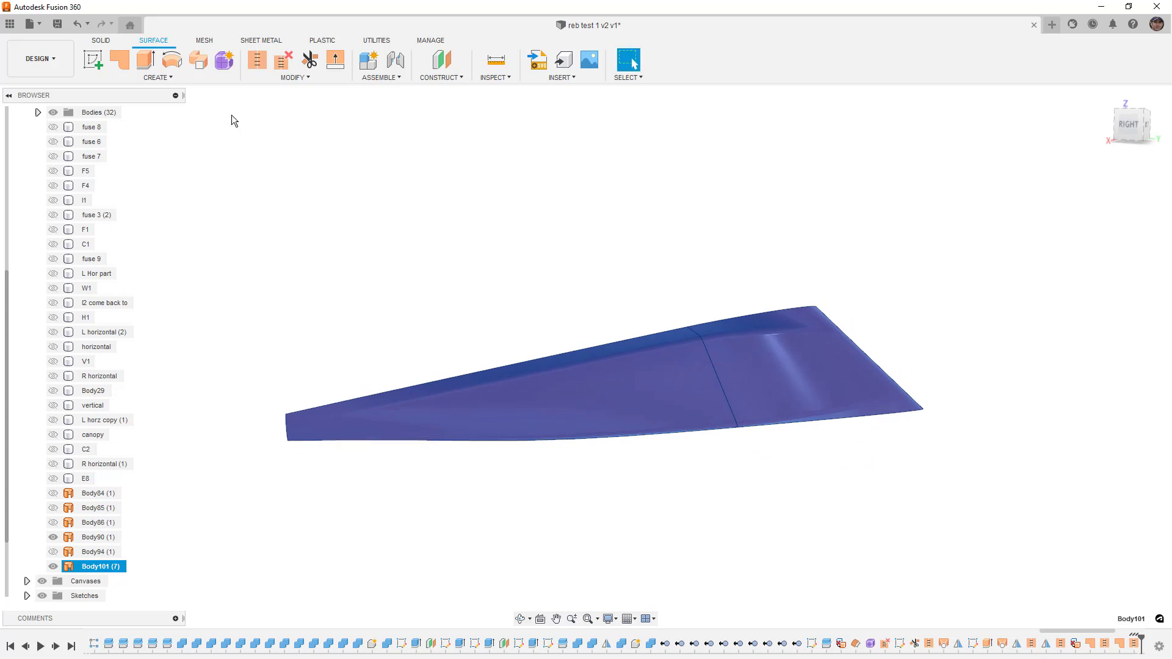
{"action": "left_click", "coordinate": [258, 61]}
{"action": "middle_click_drag", "start_coordinate": [392, 184], "coordinate": [284, 364], "text": "shift"}
{"action": "left_click", "coordinate": [285, 365]}
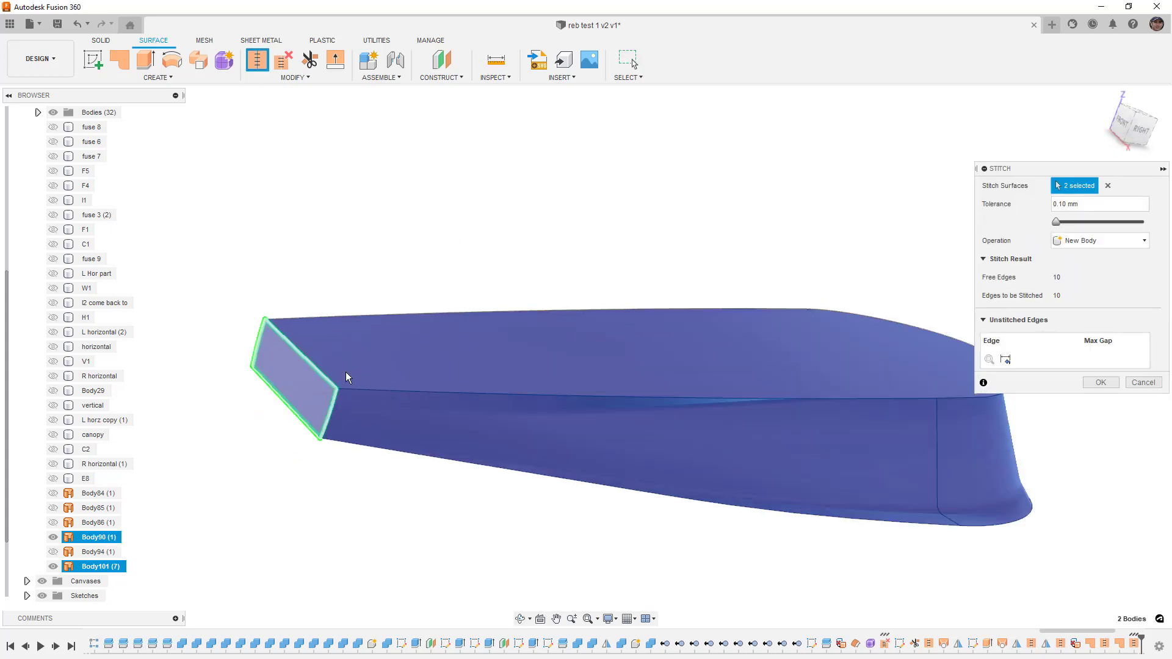
{"action": "left_click", "coordinate": [1102, 383]}
Rename the newly stitched solid Body102 as Intake.
{"action": "scroll", "coordinate": [695, 302], "scroll_direction": "down", "scroll_amount": 2}
{"action": "left_click", "coordinate": [96, 552]}
{"action": "middle_click_drag", "start_coordinate": [641, 500], "coordinate": [544, 468], "text": "shift"}
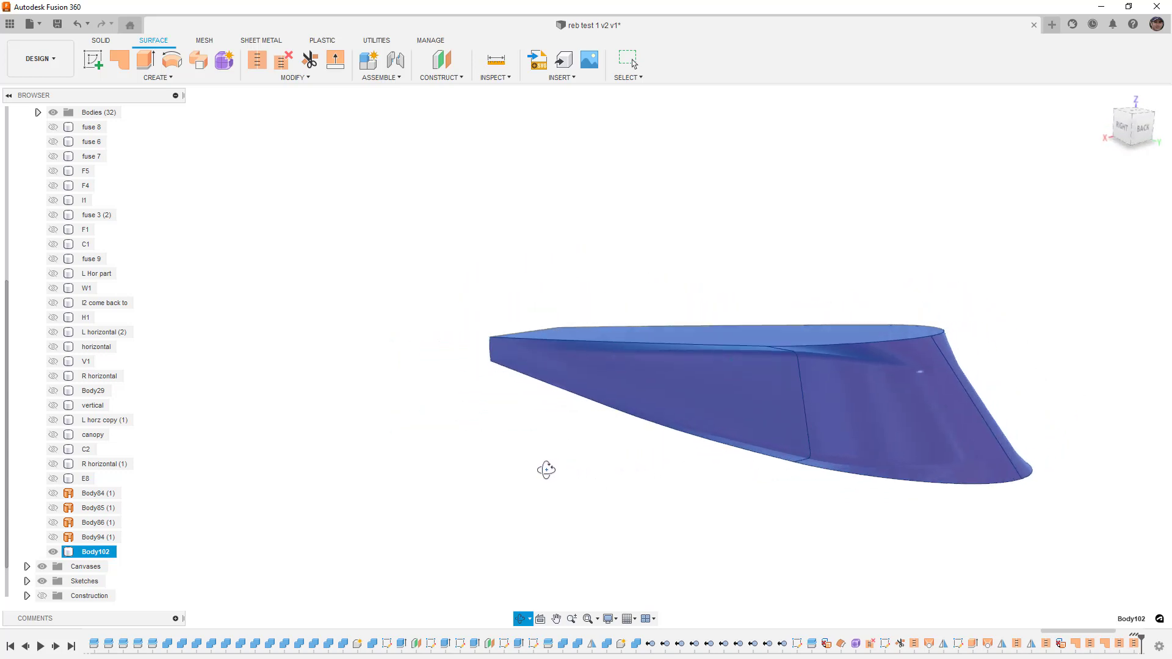
{"action": "left_click", "coordinate": [253, 417]}
{"action": "left_click", "coordinate": [98, 552]}
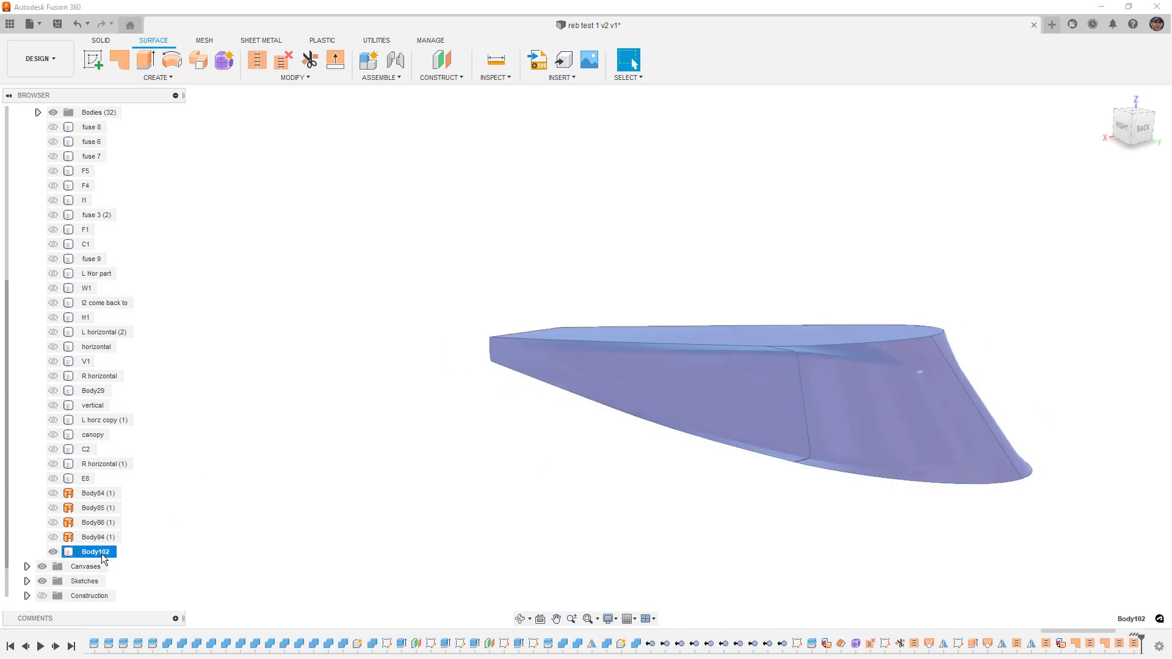
{"action": "type", "text": "Intake"}
{"action": "key", "text": "Return"}
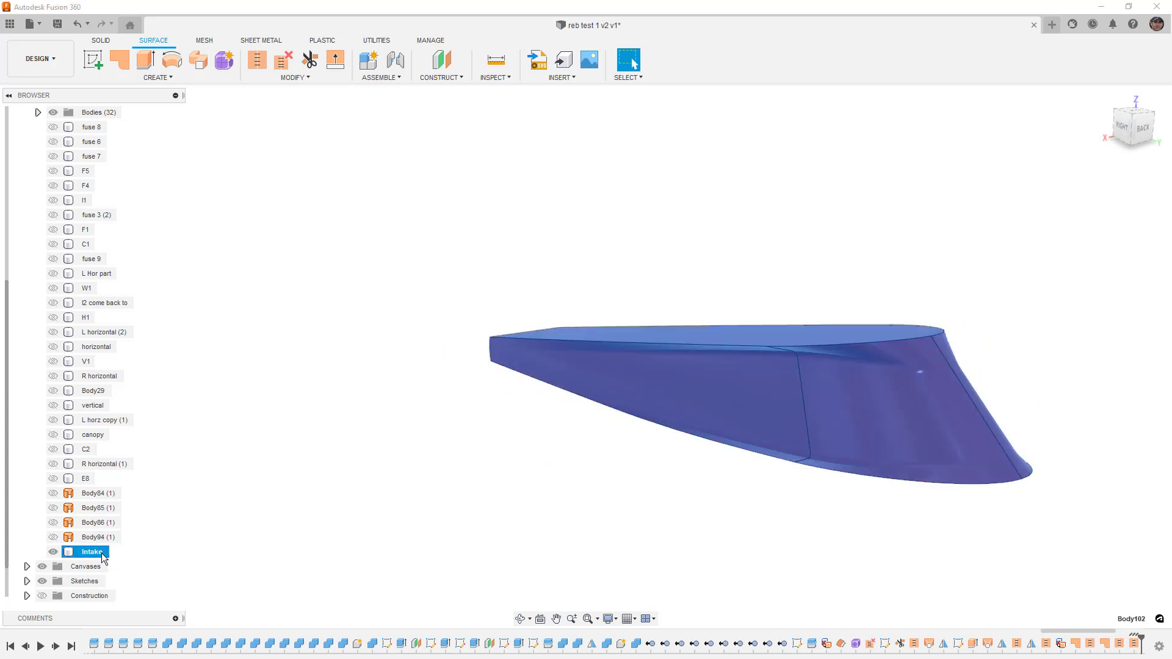
Temporarily show the body "I2 come back to" to compare its rear shape with the Intake body, and hide it again.
{"action": "left_click", "coordinate": [53, 303]}
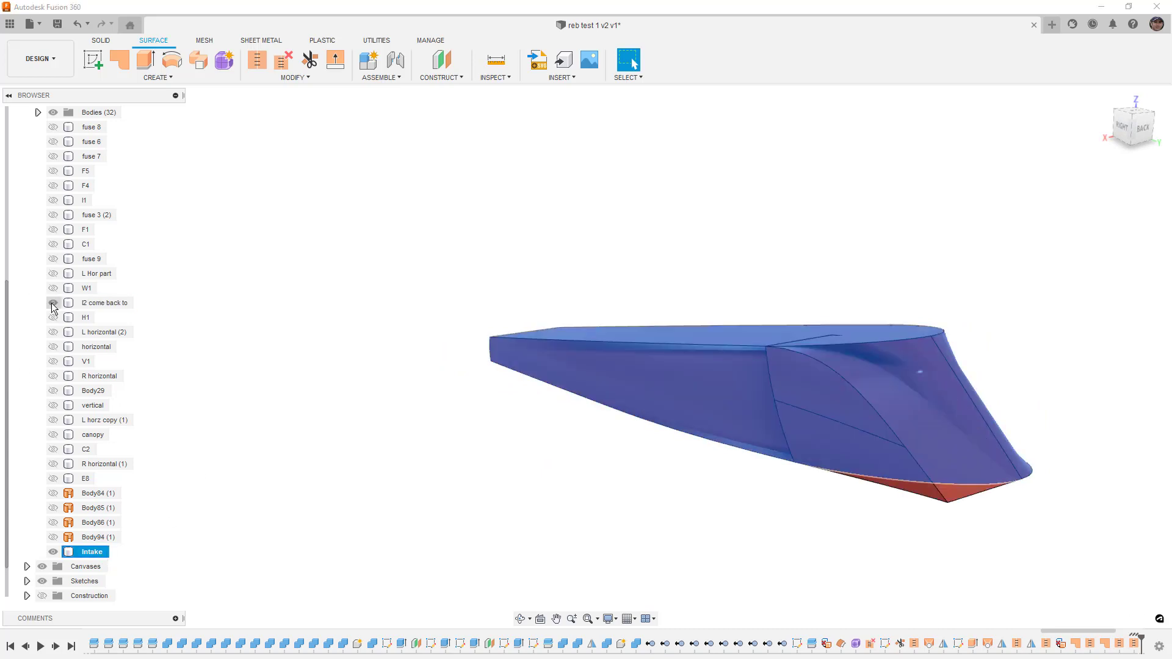
{"action": "middle_click_drag", "start_coordinate": [423, 374], "coordinate": [739, 422], "text": "shift"}
{"action": "scroll", "coordinate": [820, 361], "scroll_direction": "up", "scroll_amount": 2}
{"action": "middle_click_drag", "start_coordinate": [771, 361], "coordinate": [818, 370], "text": "shift"}
{"action": "scroll", "coordinate": [731, 325], "scroll_direction": "up", "scroll_amount": 1}
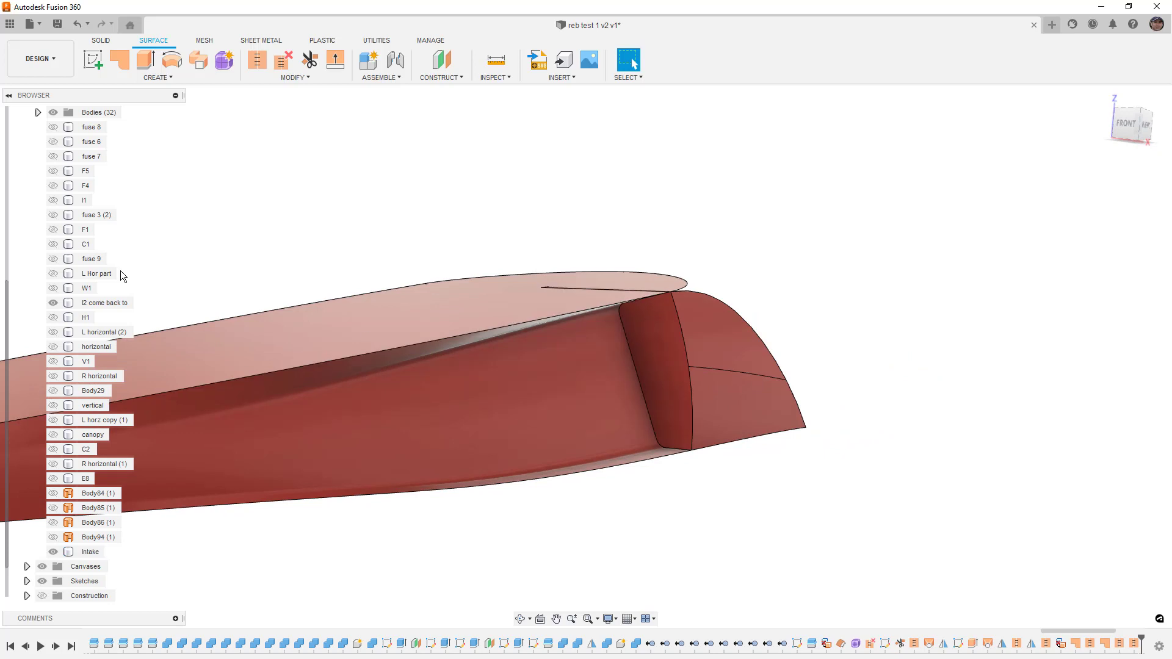
{"action": "left_click", "coordinate": [52, 303]}
Show the bodies C1, F1, F4 and F5 around the Intake body and inspect how the intake recess fits the fuselage.
{"action": "left_click", "coordinate": [53, 244]}
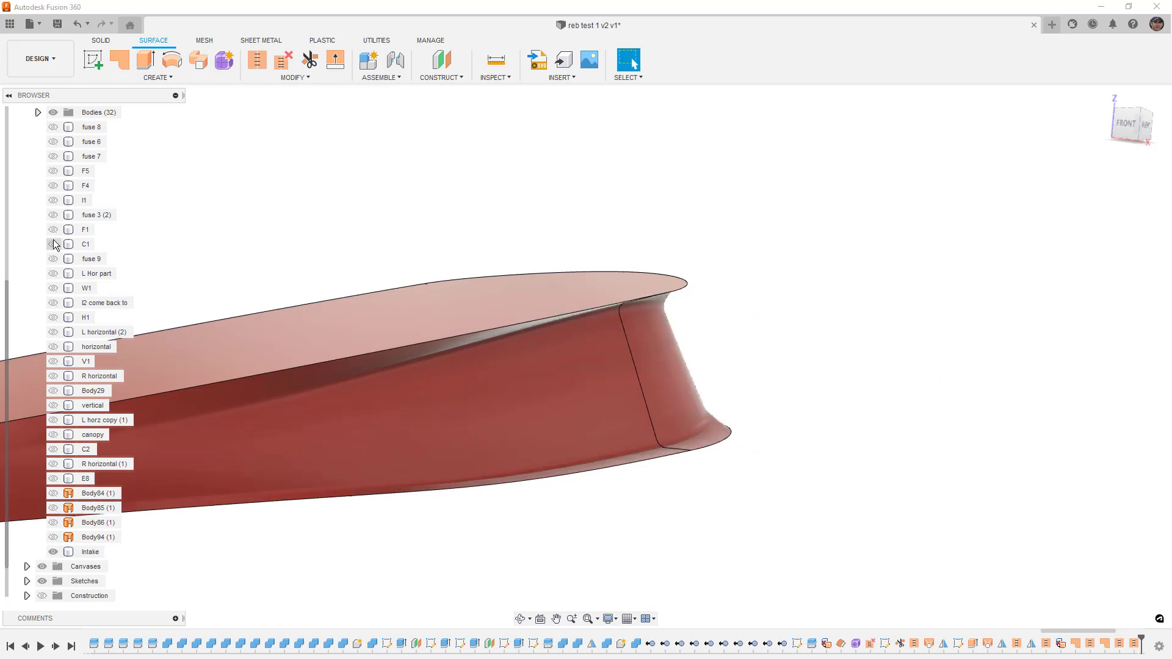
{"action": "middle_click_drag", "start_coordinate": [740, 344], "coordinate": [682, 342], "text": "shift"}
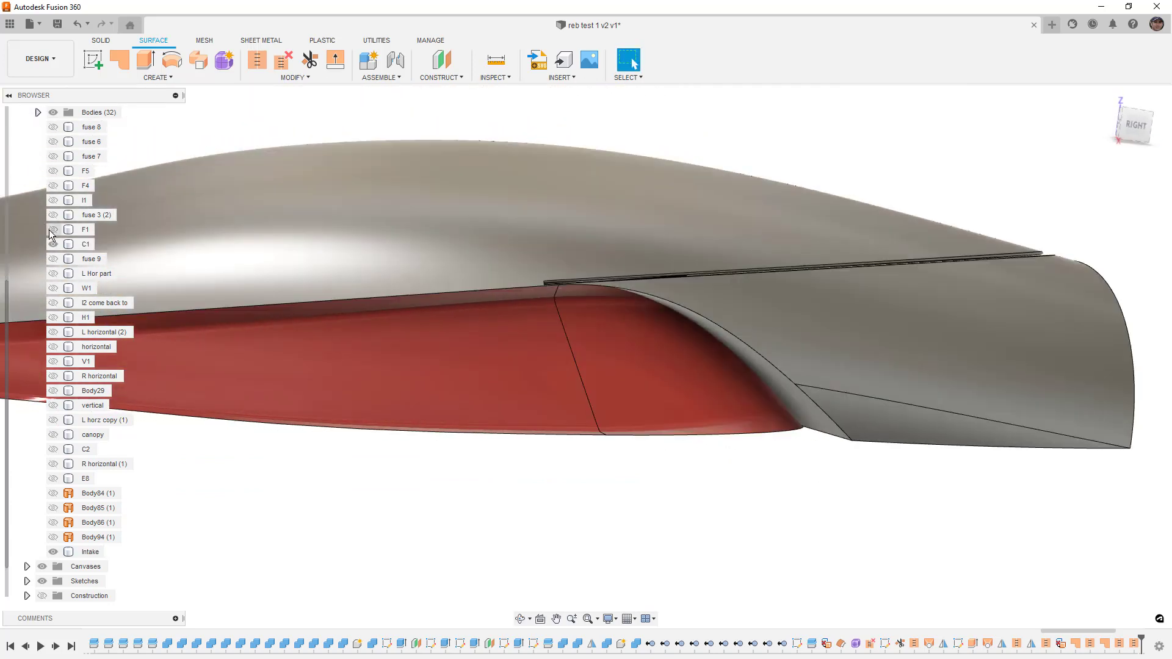
{"action": "left_click", "coordinate": [53, 229]}
{"action": "scroll", "coordinate": [537, 247], "scroll_direction": "down", "scroll_amount": 4}
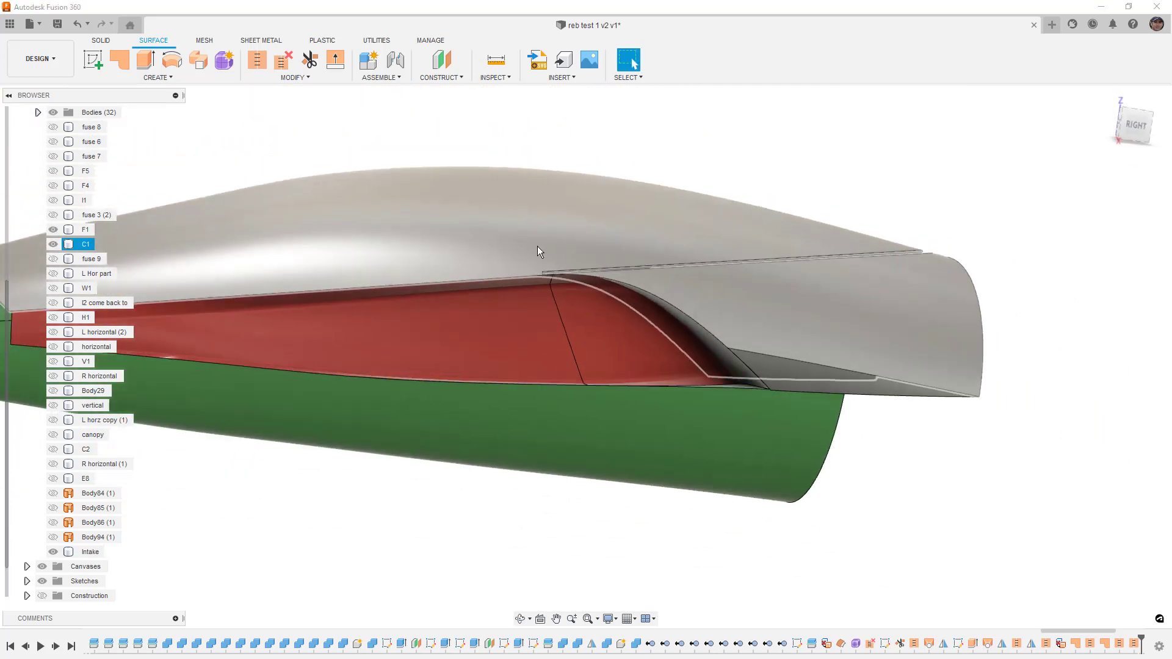
{"action": "middle_click_drag", "start_coordinate": [536, 246], "coordinate": [391, 235], "text": "shift"}
{"action": "left_click", "coordinate": [53, 186]}
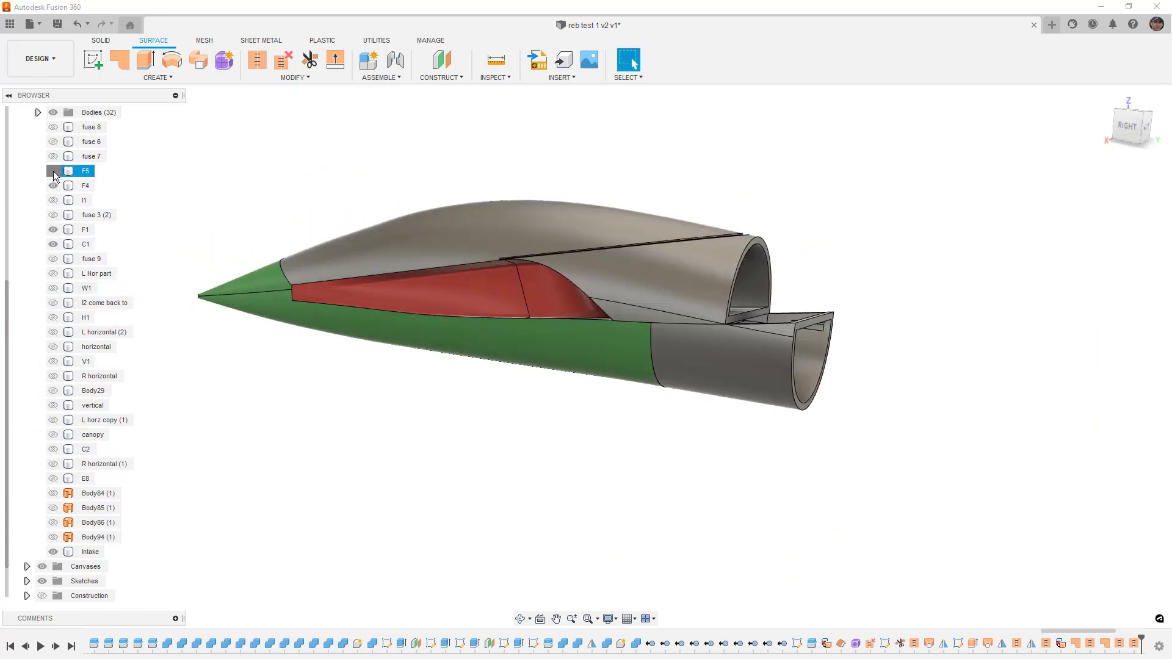
{"action": "left_click", "coordinate": [53, 171]}
{"action": "middle_click_drag", "start_coordinate": [289, 293], "coordinate": [393, 347], "text": "shift"}
{"action": "middle_click_drag", "start_coordinate": [547, 445], "coordinate": [692, 414]}
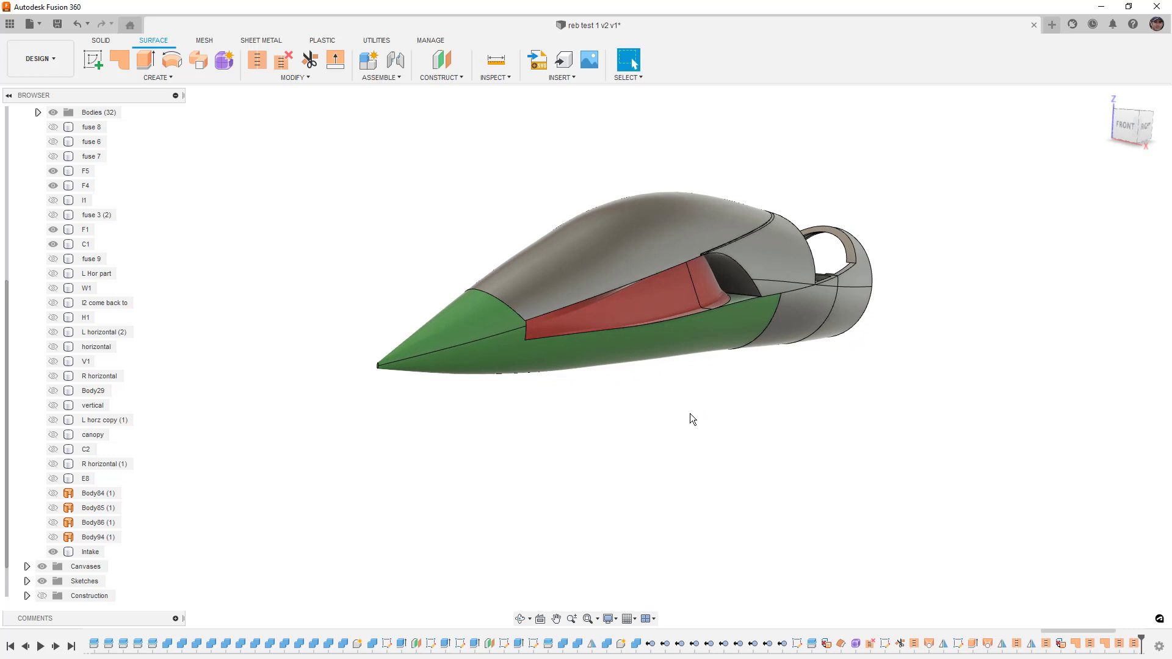
{"action": "left_click", "coordinate": [679, 347]}
{"action": "left_click", "coordinate": [823, 433]}
{"action": "middle_click_drag", "start_coordinate": [818, 428], "coordinate": [795, 423], "text": "shift"}
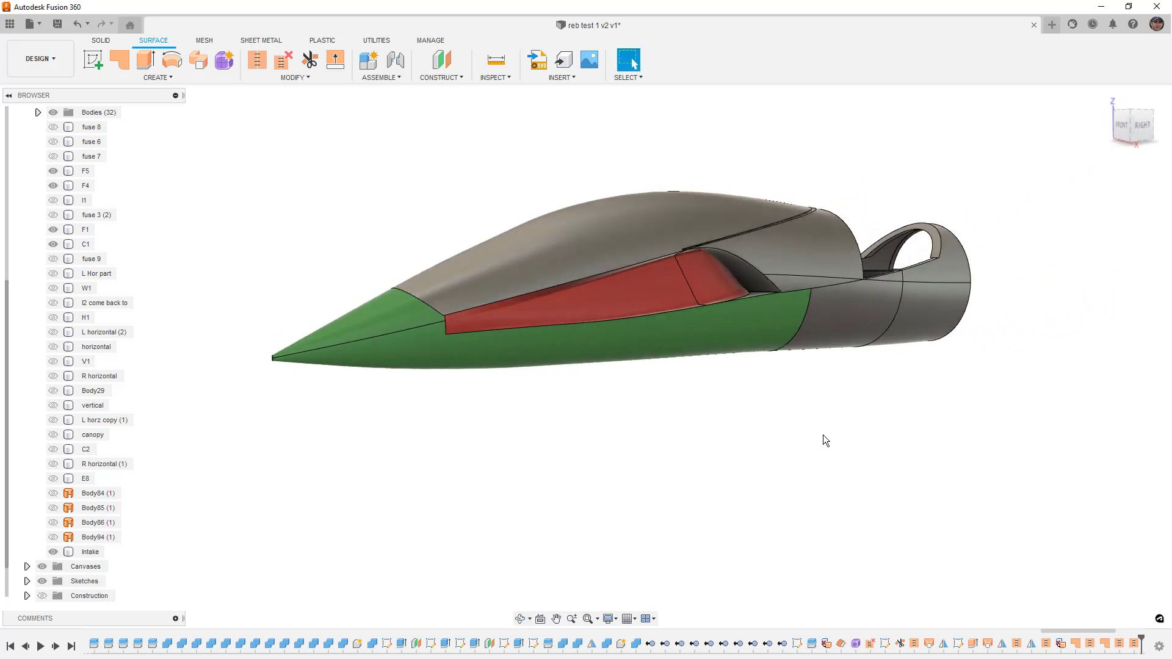